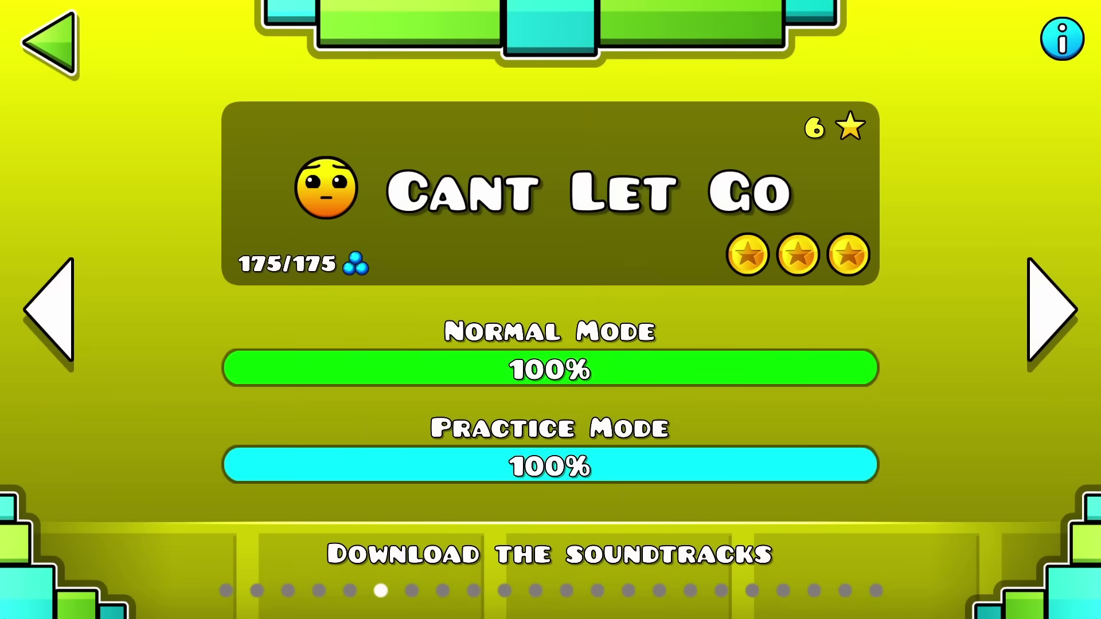
Browse back through the main levels from Cant Let Go to the first level
{"action": "key", "text": "Left"}
{"action": "key", "text": "Left"}
{"action": "key", "text": "Left"}
{"action": "key", "text": "Left"}
{"action": "key", "text": "Left"}
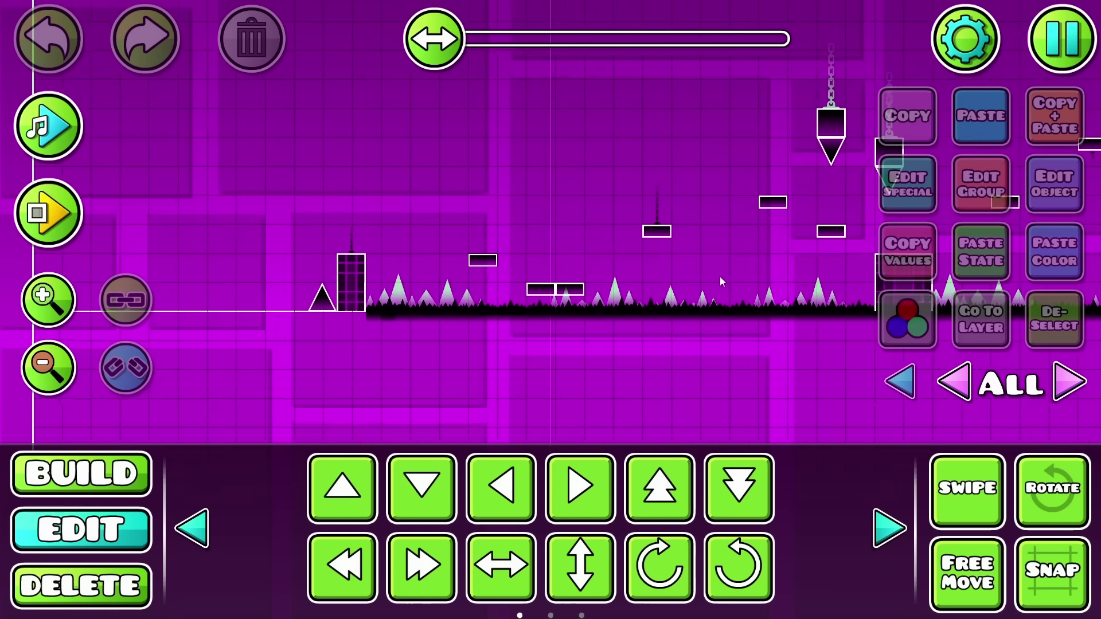
{"action": "left_click_drag", "start_coordinate": [655, 279], "coordinate": [453, 305]}
{"action": "left_click_drag", "start_coordinate": [691, 271], "coordinate": [398, 311]}
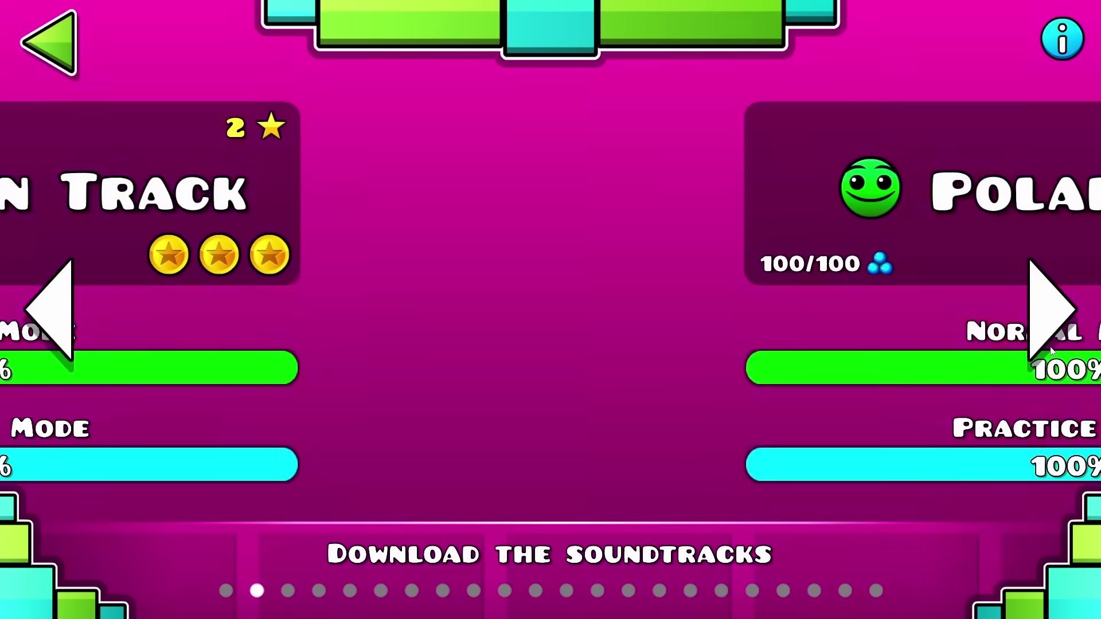
Go forward through the main levels to Cant Let Go and open its level information
{"action": "left_click", "coordinate": [1051, 344]}
{"action": "left_click", "coordinate": [1051, 344]}
{"action": "left_click", "coordinate": [1051, 344]}
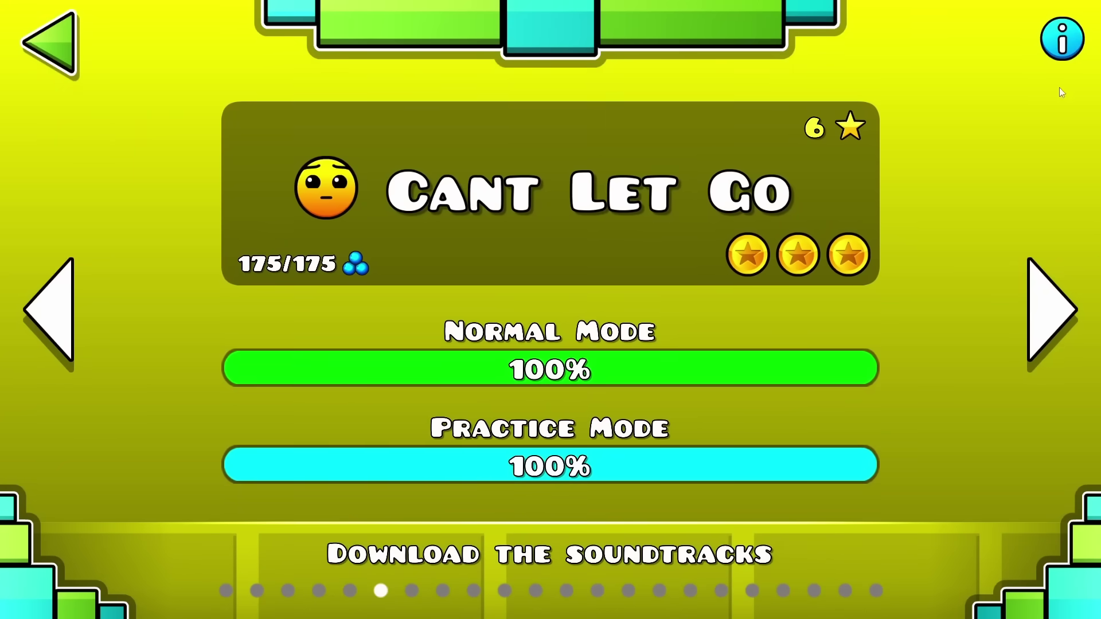
{"action": "left_click", "coordinate": [1063, 46]}
Place a spike on each of the two adjacent half slabs after the blue orb platform and clear the selection
{"action": "left_click", "coordinate": [80, 303]}
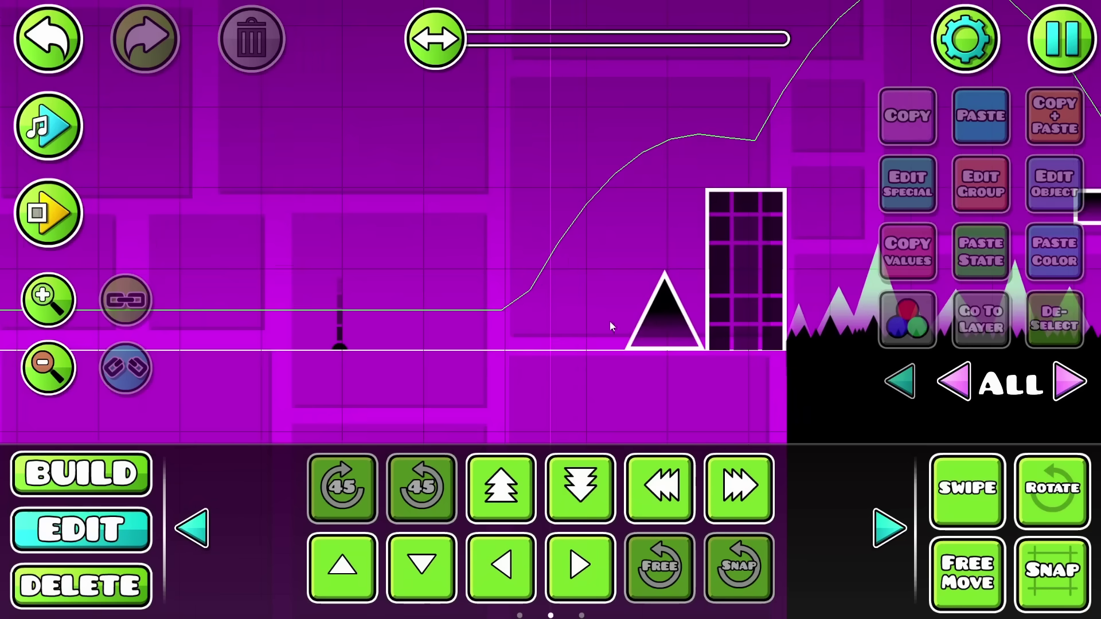
{"action": "left_click_drag", "start_coordinate": [610, 321], "coordinate": [516, 266]}
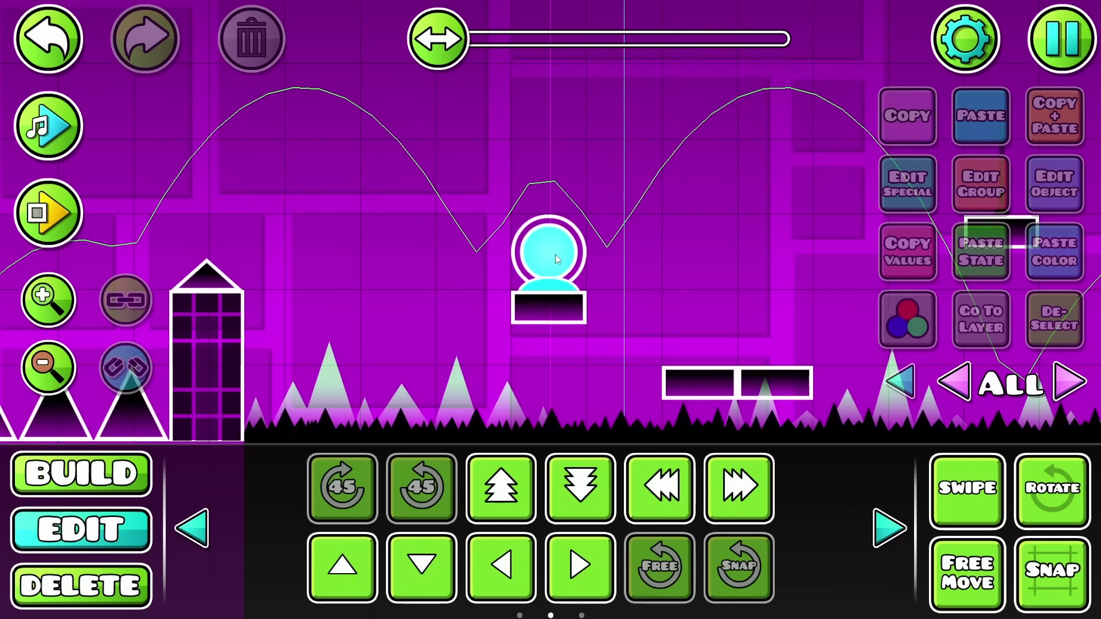
{"action": "scroll", "coordinate": [491, 361], "scroll_direction": "up", "scroll_amount": 3}
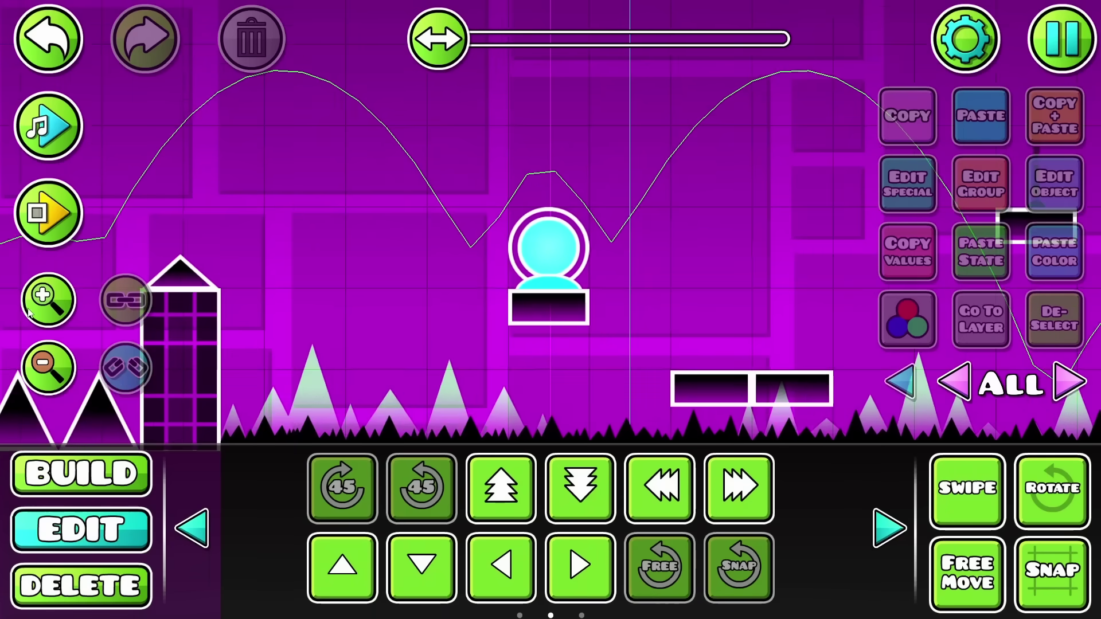
{"action": "left_click_drag", "start_coordinate": [491, 360], "coordinate": [436, 435]}
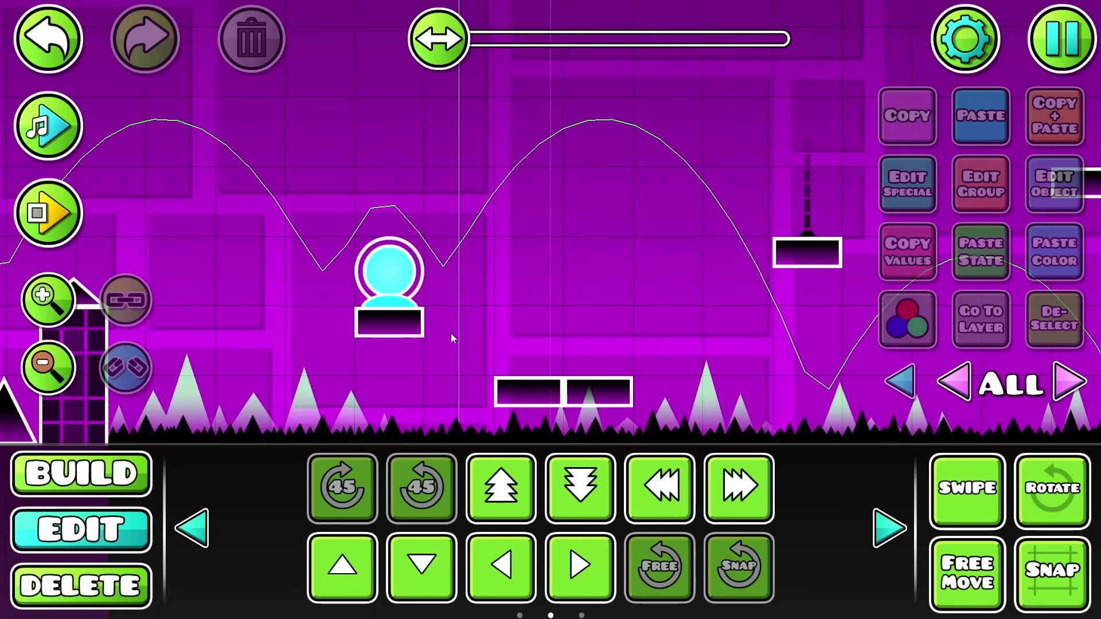
{"action": "left_click_drag", "start_coordinate": [376, 319], "coordinate": [412, 309]}
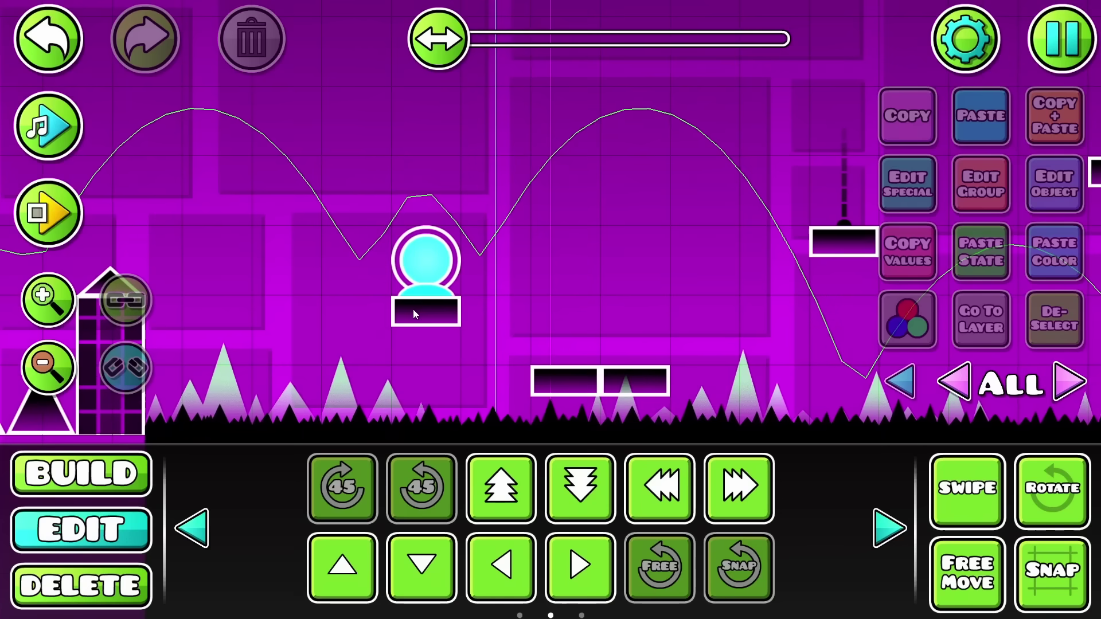
{"action": "left_click", "coordinate": [79, 474]}
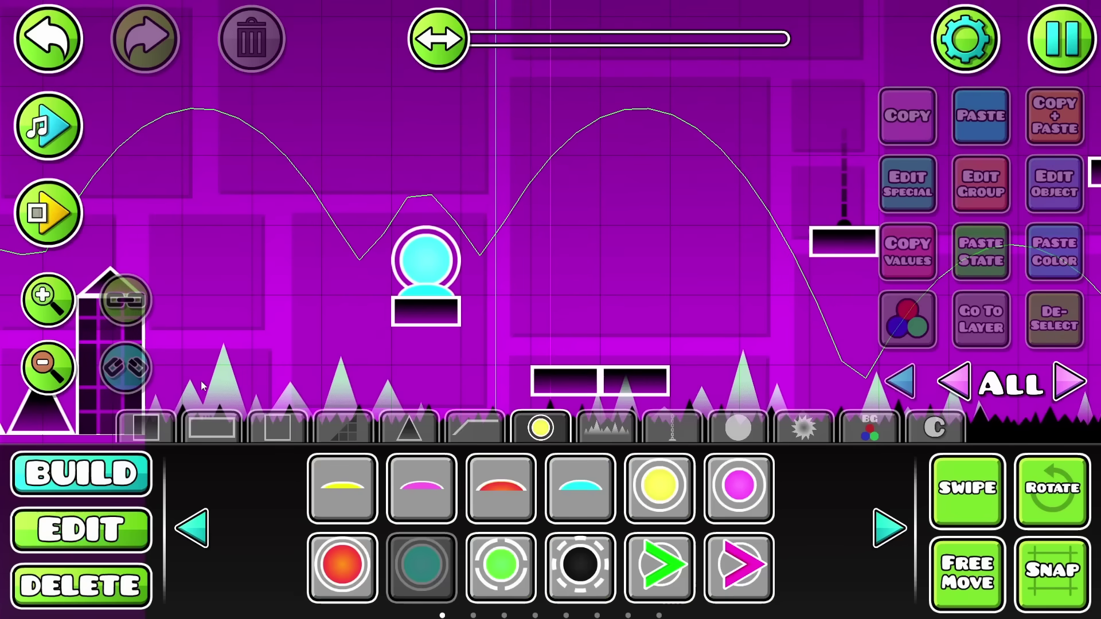
{"action": "left_click", "coordinate": [409, 427]}
{"action": "left_click", "coordinate": [580, 338]}
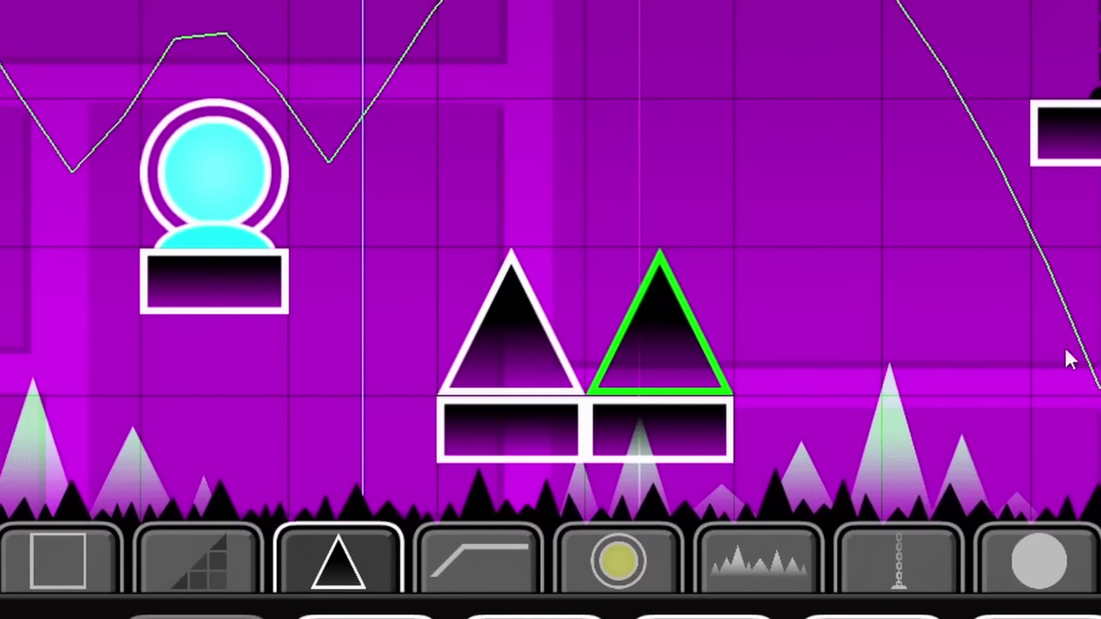
{"action": "left_click", "coordinate": [81, 530]}
{"action": "left_click_drag", "start_coordinate": [517, 327], "coordinate": [545, 317]}
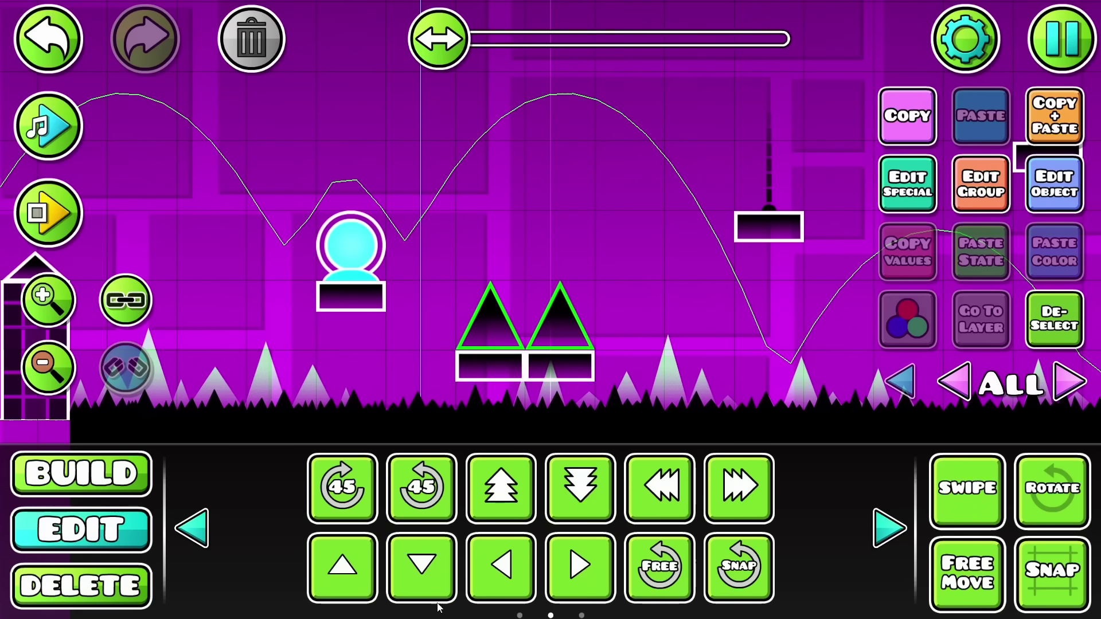
{"action": "left_click", "coordinate": [1053, 321]}
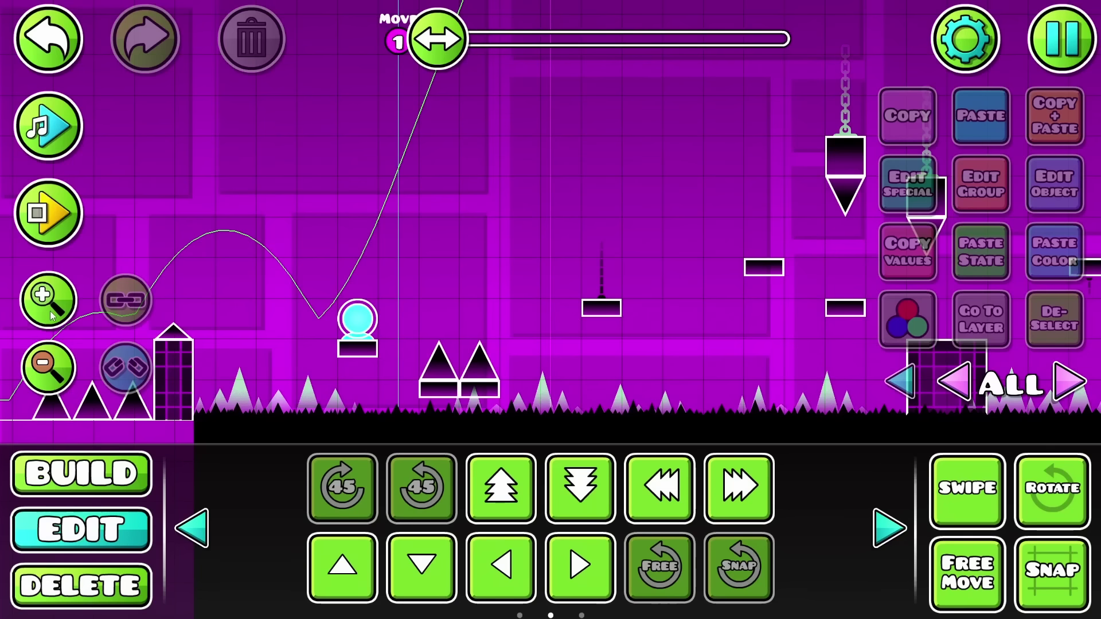
Examine the player's path around the blue orb platform and over the two spiked slabs
{"action": "left_click", "coordinate": [50, 310]}
{"action": "left_click", "coordinate": [51, 310]}
{"action": "left_click", "coordinate": [50, 310]}
{"action": "left_click_drag", "start_coordinate": [451, 311], "coordinate": [497, 267]}
{"action": "left_click_drag", "start_coordinate": [370, 313], "coordinate": [515, 306]}
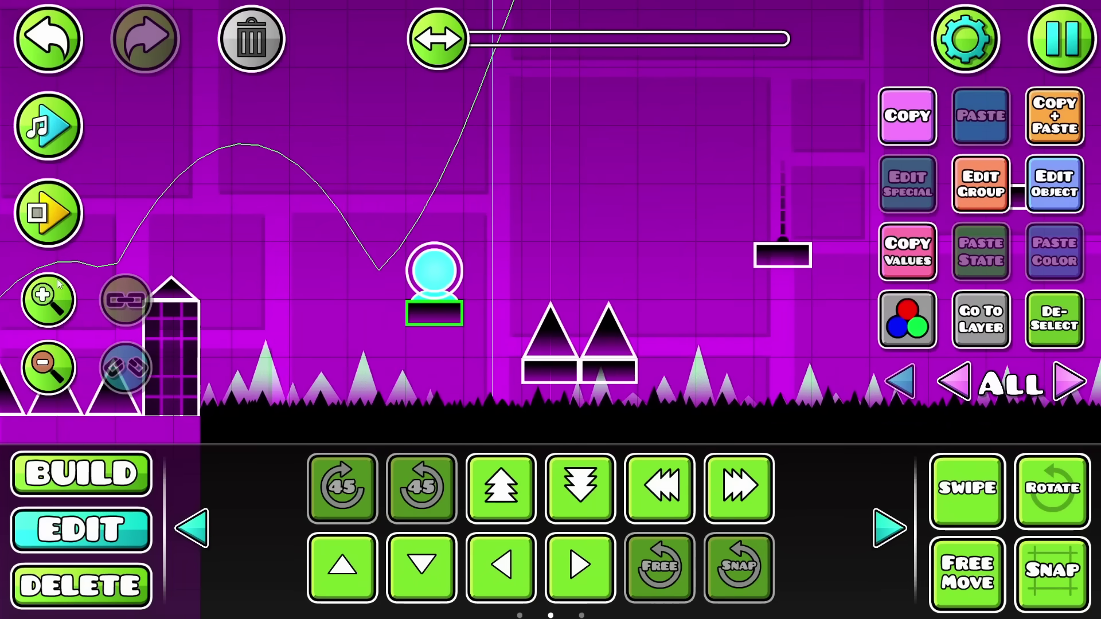
{"action": "left_click", "coordinate": [56, 300]}
{"action": "left_click", "coordinate": [56, 300]}
{"action": "left_click", "coordinate": [56, 300]}
{"action": "left_click_drag", "start_coordinate": [594, 296], "coordinate": [388, 350]}
Playtest the opening jumps up to the blue orb platform, then stop the test
{"action": "left_click", "coordinate": [71, 226]}
{"action": "left_click", "coordinate": [430, 469]}
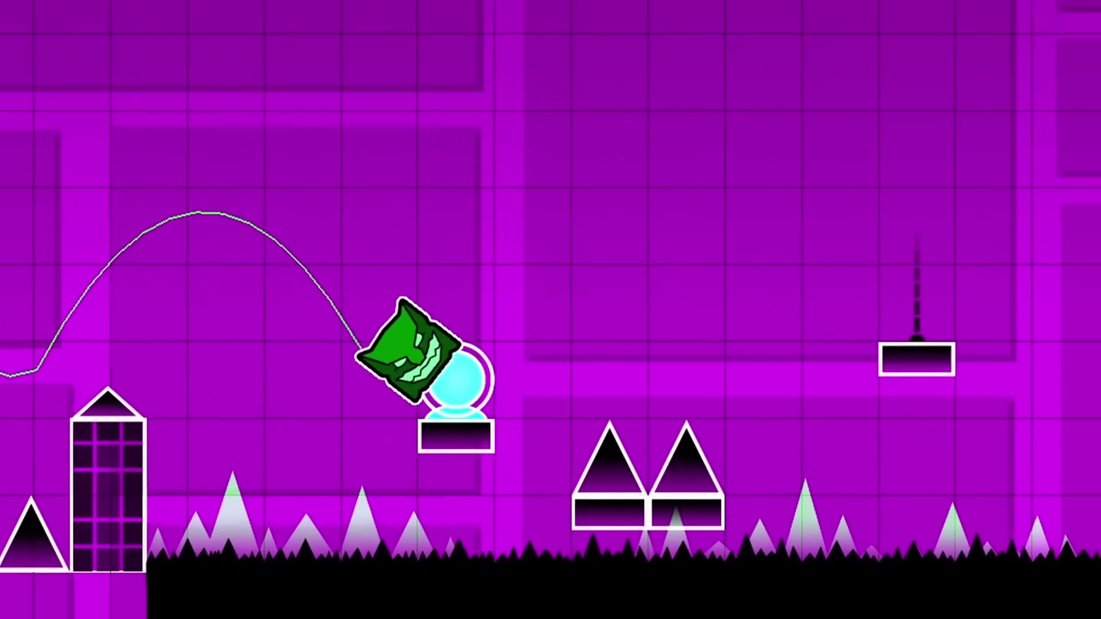
{"action": "key", "text": "space"}
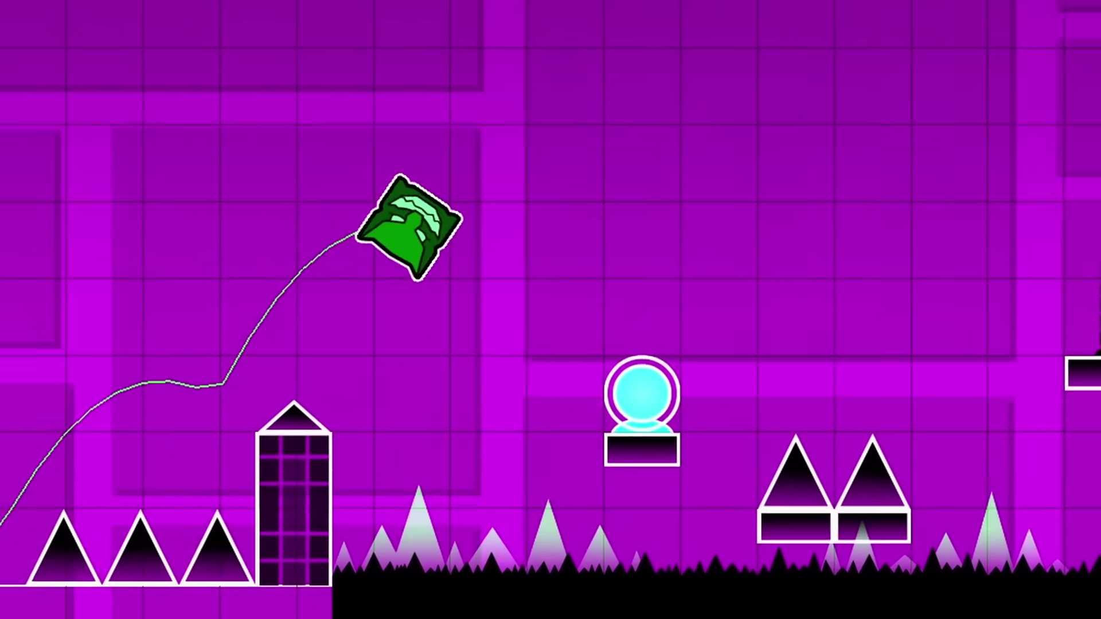
{"action": "key", "text": "space"}
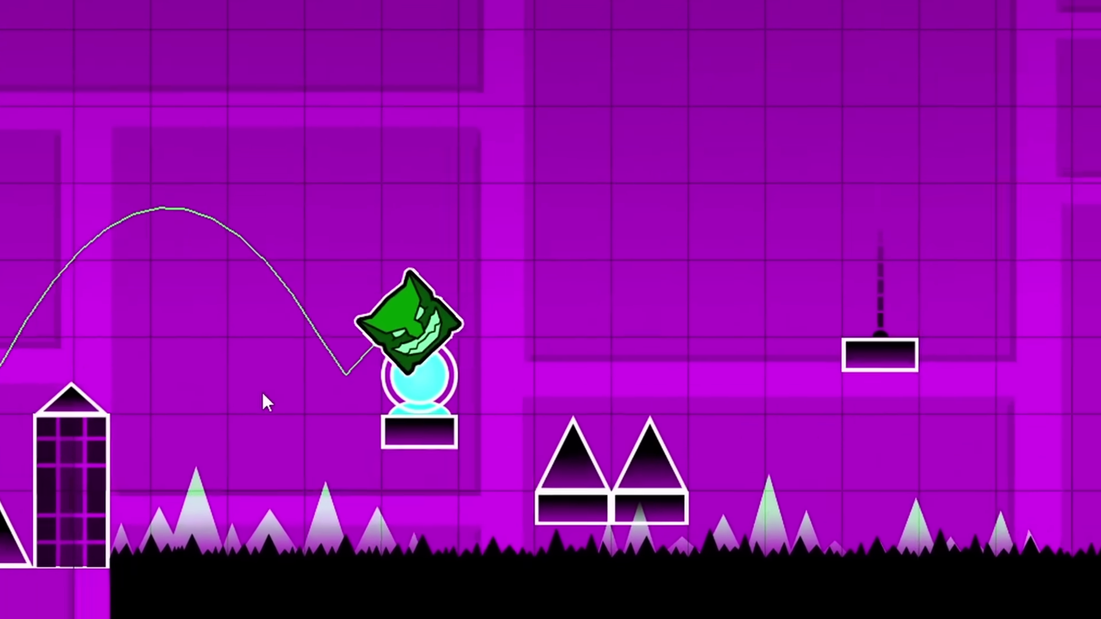
{"action": "key", "text": "space"}
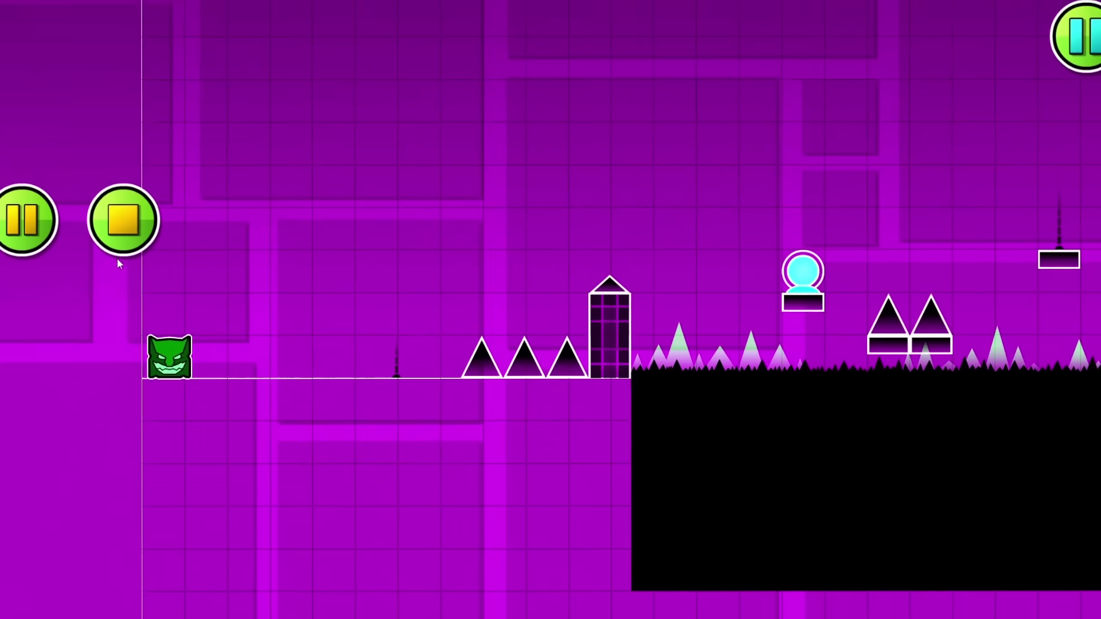
{"action": "left_click", "coordinate": [121, 218]}
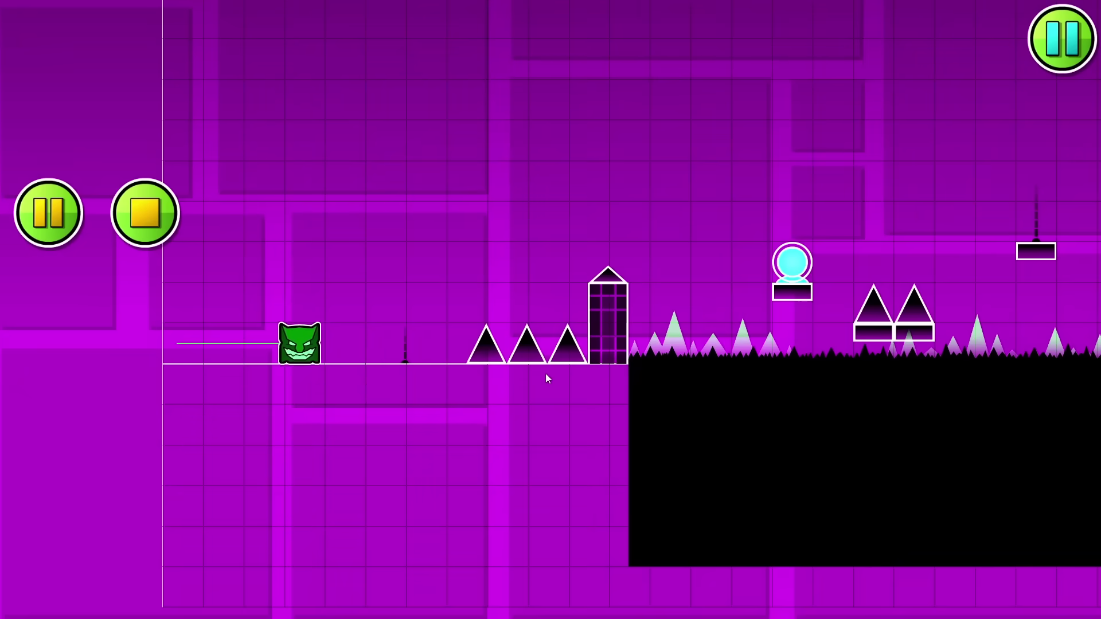
Playtest from the start again, jumping past the blue orb and spiked slabs, and return to editing
{"action": "key", "text": "space"}
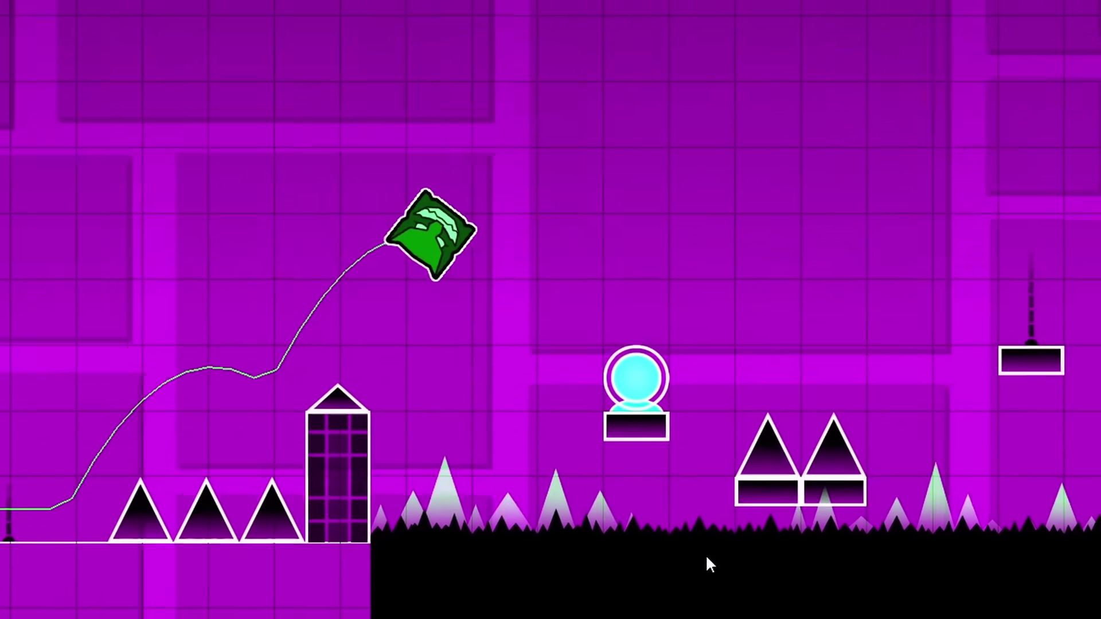
{"action": "key", "text": "space"}
{"action": "key", "text": "space"}
{"action": "key", "text": "space"}
{"action": "left_click", "coordinate": [145, 212]}
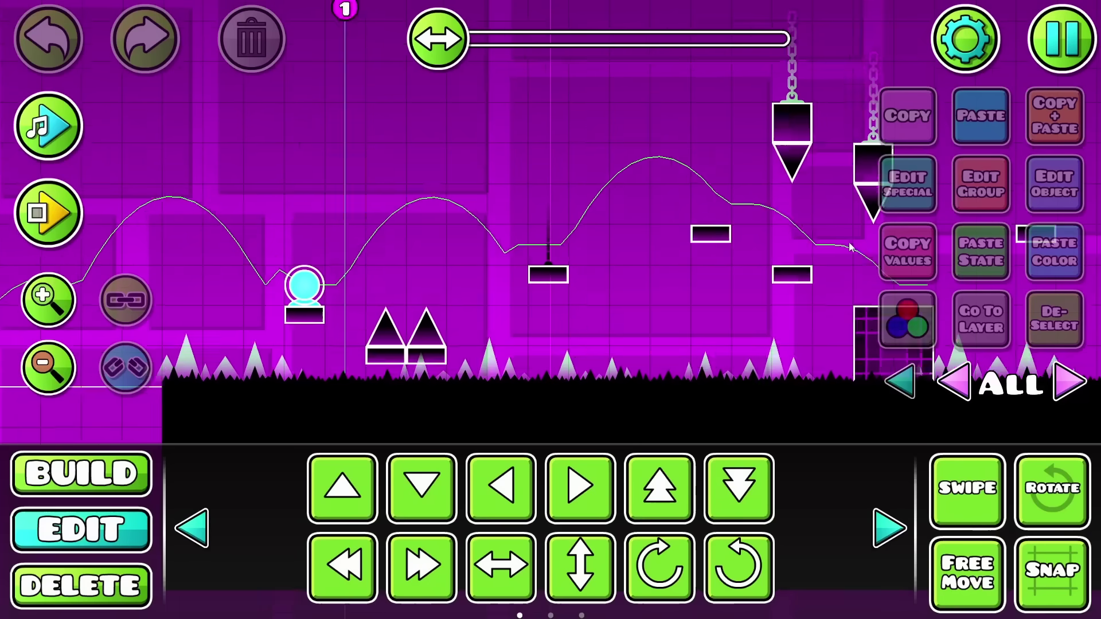
Select the blue orb above the floating slab and playtest the jumps across it once more
{"action": "left_click_drag", "start_coordinate": [129, 340], "coordinate": [348, 323]}
{"action": "left_click", "coordinate": [48, 300]}
{"action": "left_click", "coordinate": [48, 300]}
{"action": "left_click", "coordinate": [48, 299]}
{"action": "left_click_drag", "start_coordinate": [512, 245], "coordinate": [483, 280]}
{"action": "left_click", "coordinate": [483, 280]}
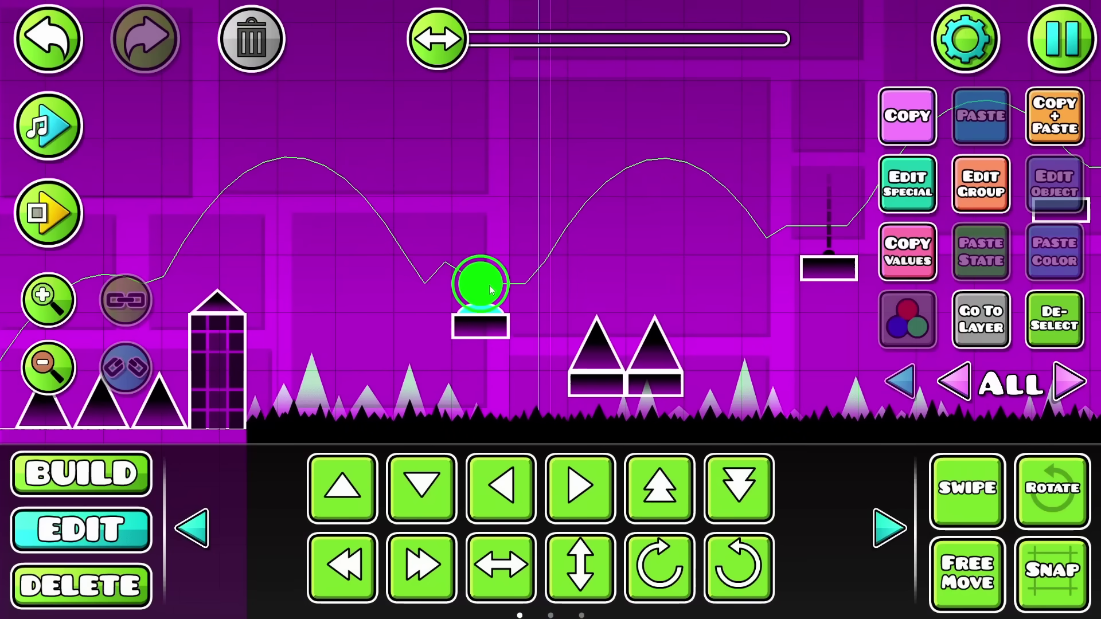
{"action": "left_click", "coordinate": [48, 213]}
{"action": "key", "text": "space"}
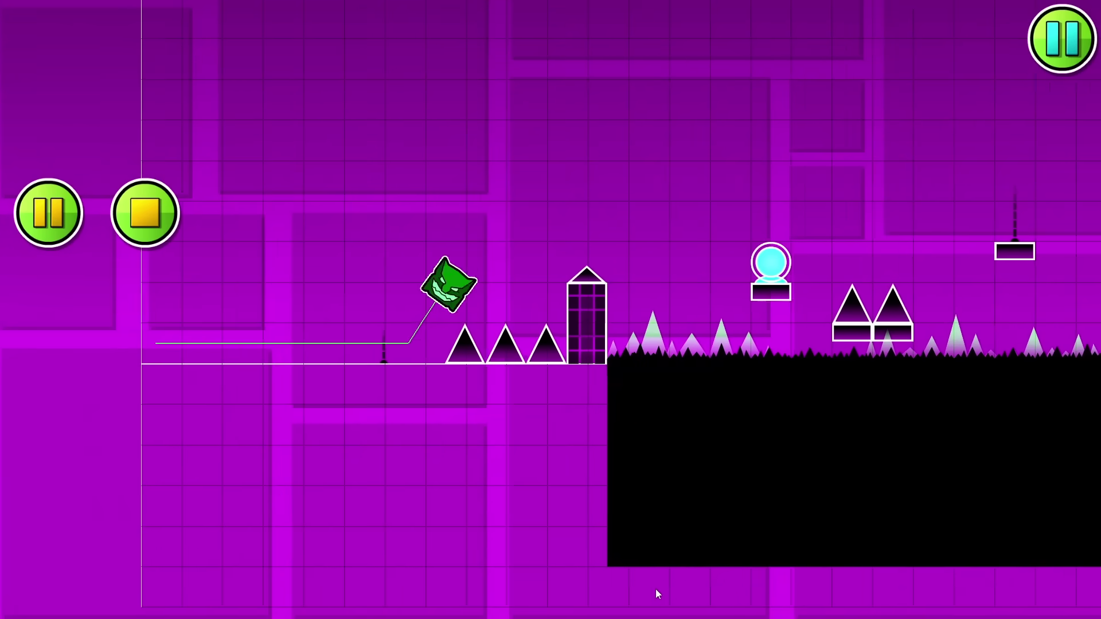
{"action": "key", "text": "space"}
{"action": "key", "text": "space"}
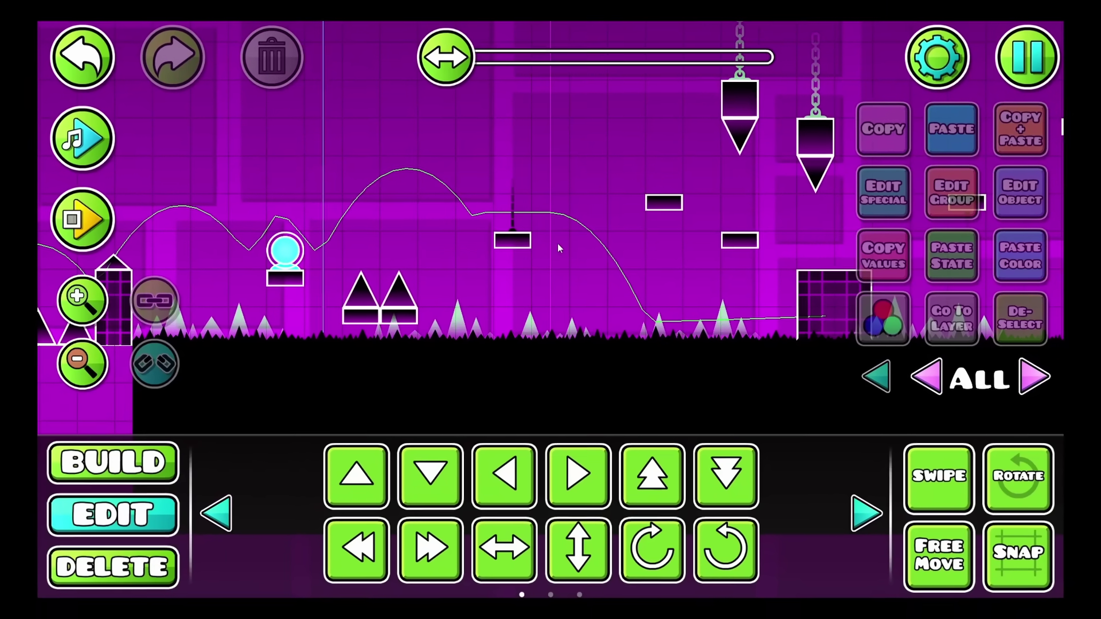
Select the two hanging spike blocks after the first black orb and lower them by one grid unit
{"action": "scroll", "coordinate": [419, 264], "scroll_direction": "up", "scroll_amount": 1}
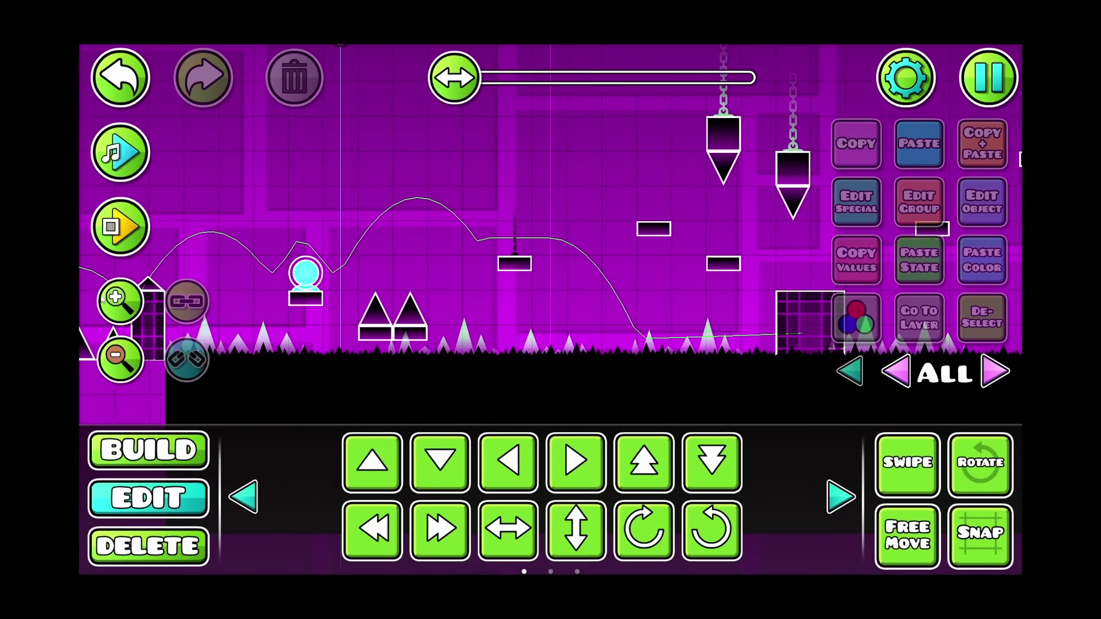
{"action": "scroll", "coordinate": [401, 241], "scroll_direction": "up", "scroll_amount": 4}
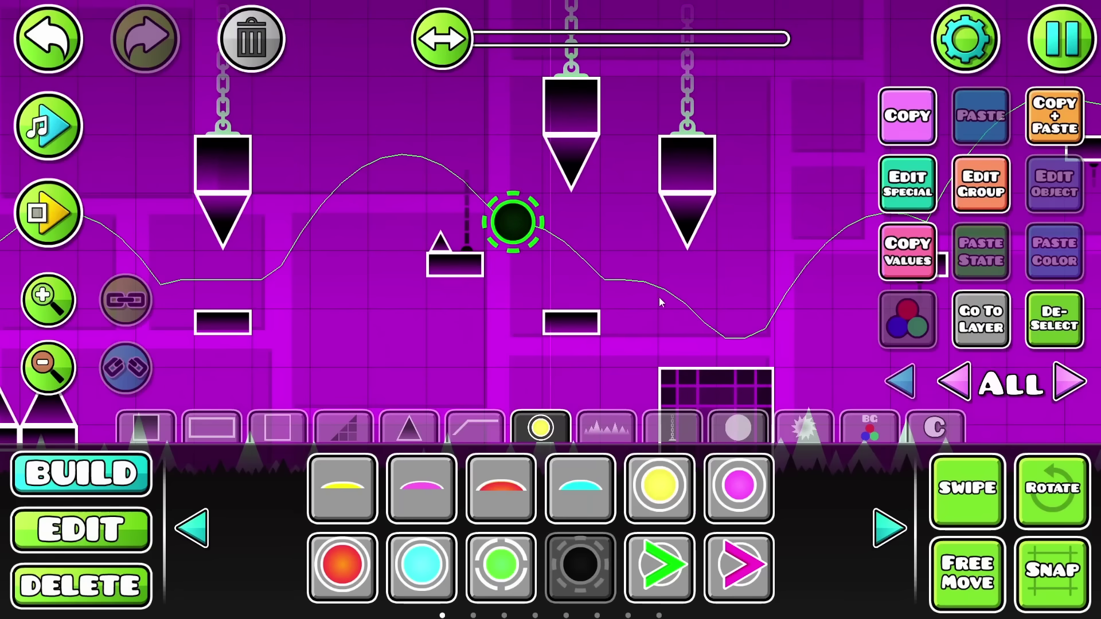
{"action": "left_click", "coordinate": [586, 162]}
{"action": "left_click_drag", "start_coordinate": [575, 117], "coordinate": [539, 230]}
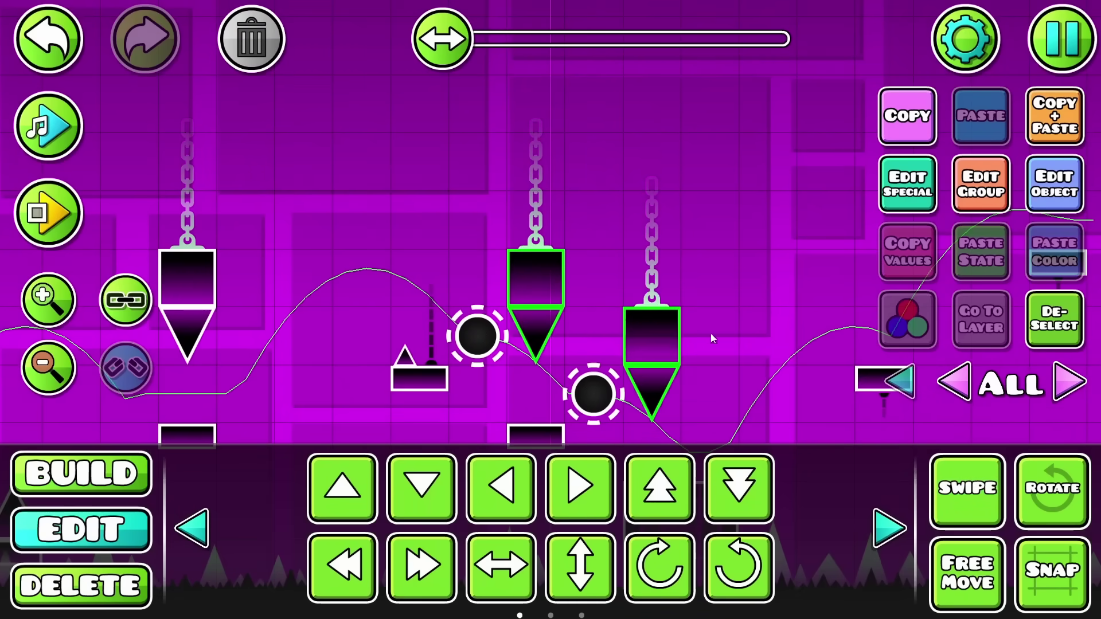
{"action": "scroll", "coordinate": [711, 333], "scroll_direction": "down", "scroll_amount": 2}
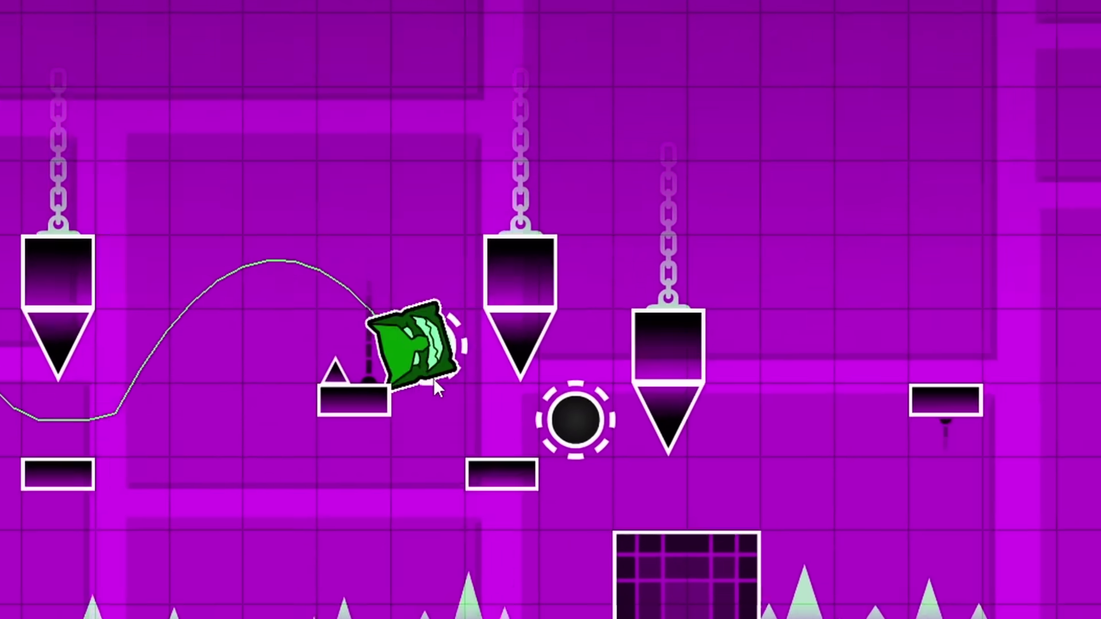
Playtest the drop through the two black orbs beneath the lowered hanging spikes
{"action": "scroll", "coordinate": [595, 308], "scroll_direction": "up", "scroll_amount": 3}
{"action": "left_click_drag", "start_coordinate": [267, 338], "coordinate": [442, 203]}
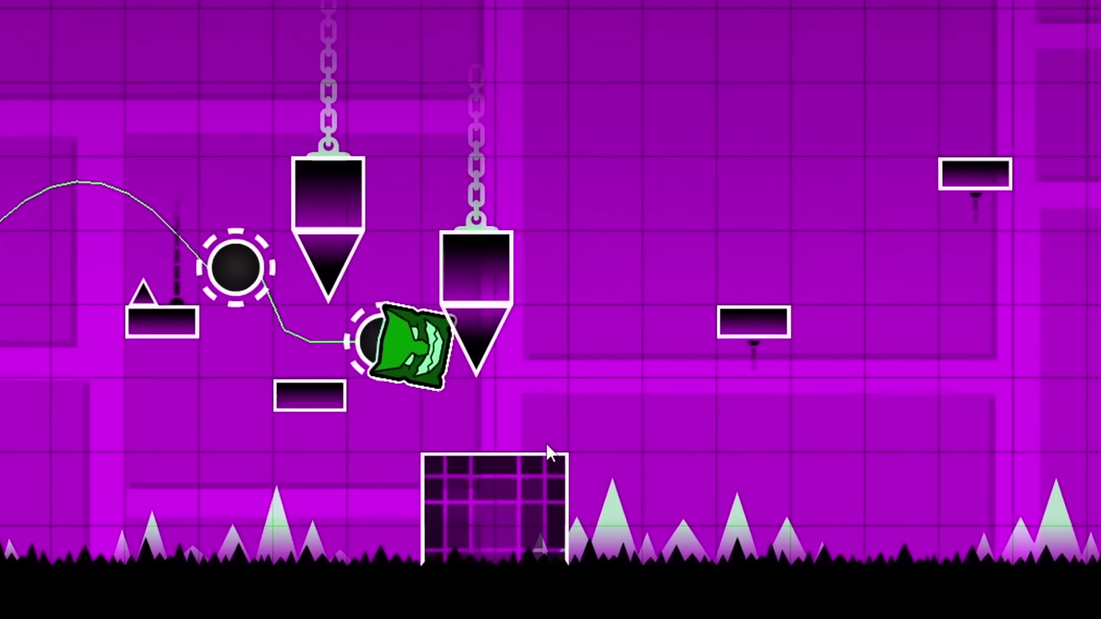
{"action": "key", "text": "space"}
{"action": "key", "text": "space"}
{"action": "key", "text": "space"}
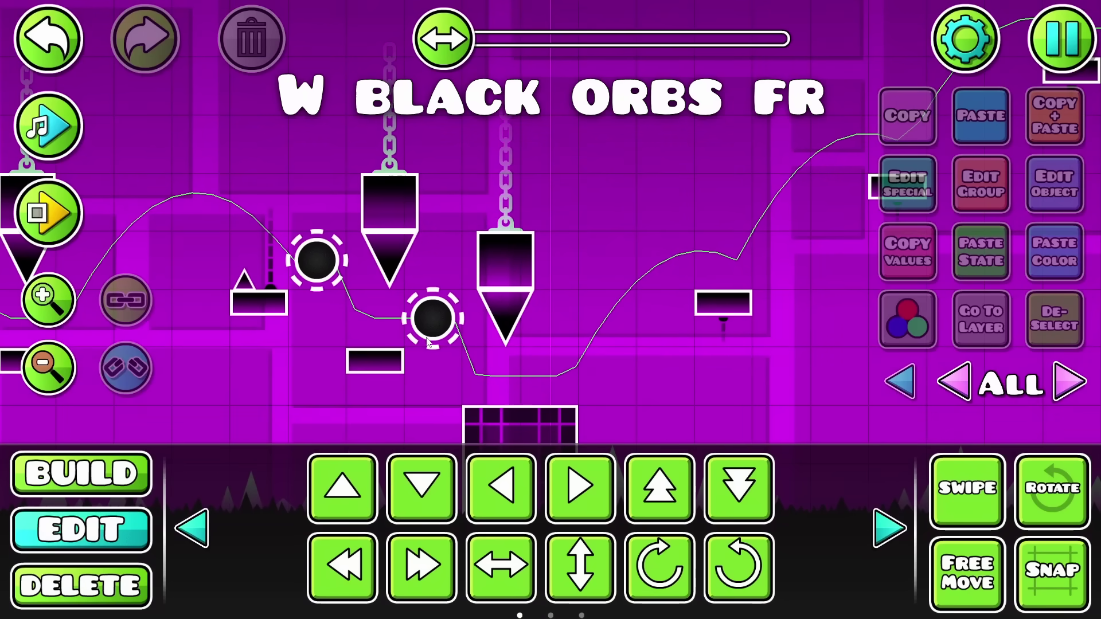
Examine the player's path across the rising floating slabs after the black orbs
{"action": "left_click_drag", "start_coordinate": [454, 373], "coordinate": [229, 383]}
{"action": "scroll", "coordinate": [569, 345], "scroll_direction": "down", "scroll_amount": 2}
{"action": "left_click_drag", "start_coordinate": [589, 270], "coordinate": [506, 305]}
{"action": "left_click_drag", "start_coordinate": [644, 235], "coordinate": [672, 221]}
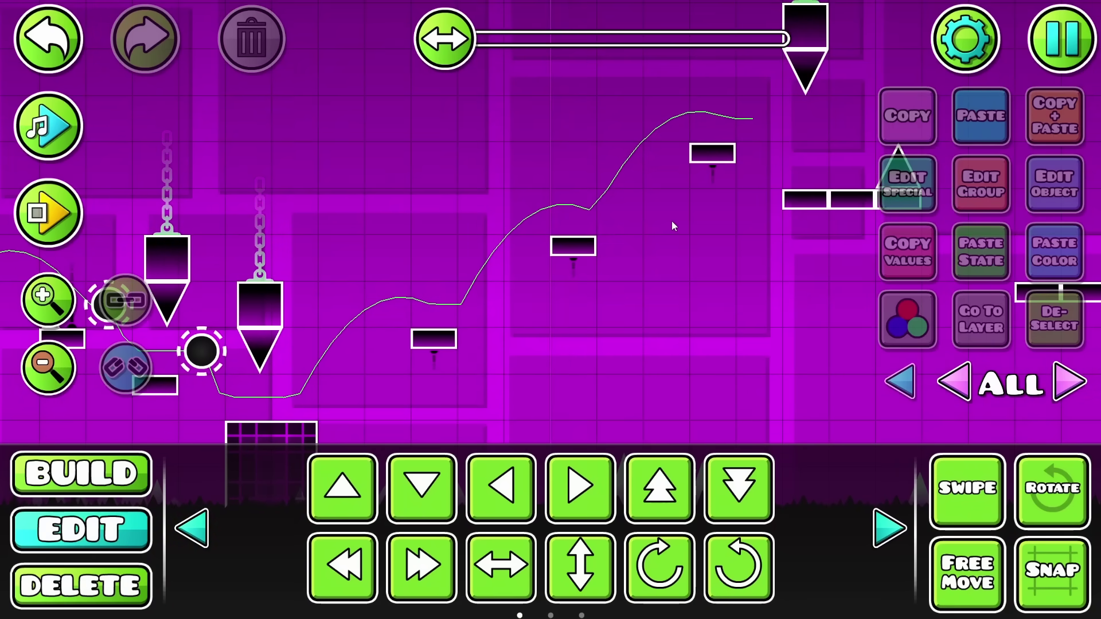
{"action": "left_click_drag", "start_coordinate": [530, 254], "coordinate": [586, 231]}
{"action": "left_click", "coordinate": [47, 298]}
{"action": "left_click", "coordinate": [47, 298]}
{"action": "left_click", "coordinate": [47, 299]}
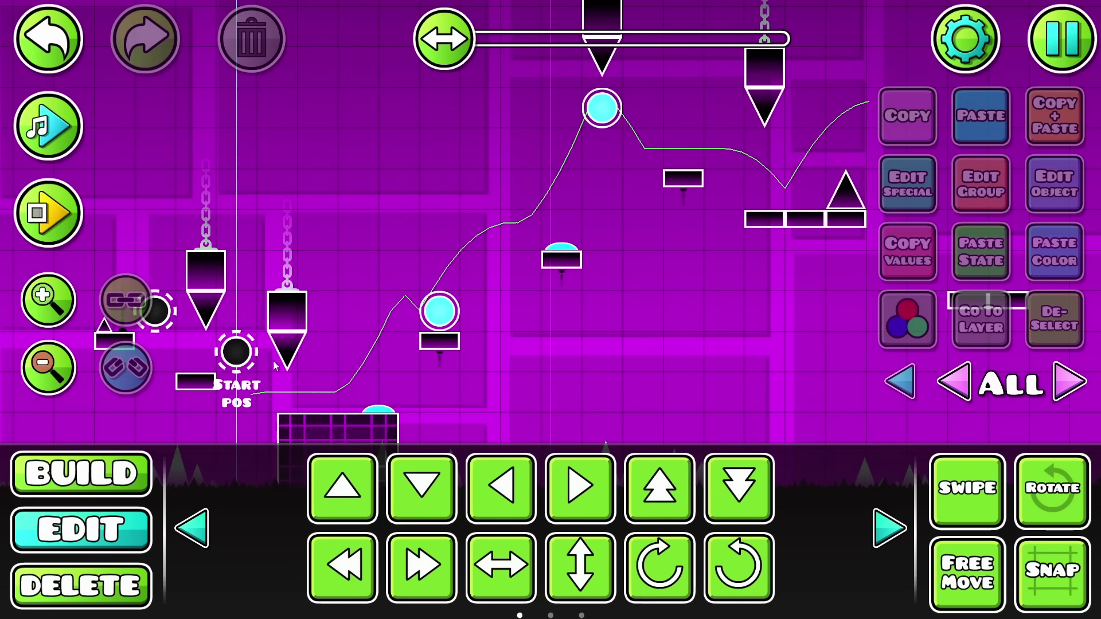
Playtest from the start position at the second black orb through the blue pads and orbs
{"action": "scroll", "coordinate": [381, 262], "scroll_direction": "left", "scroll_amount": 3}
{"action": "left_click", "coordinate": [79, 218]}
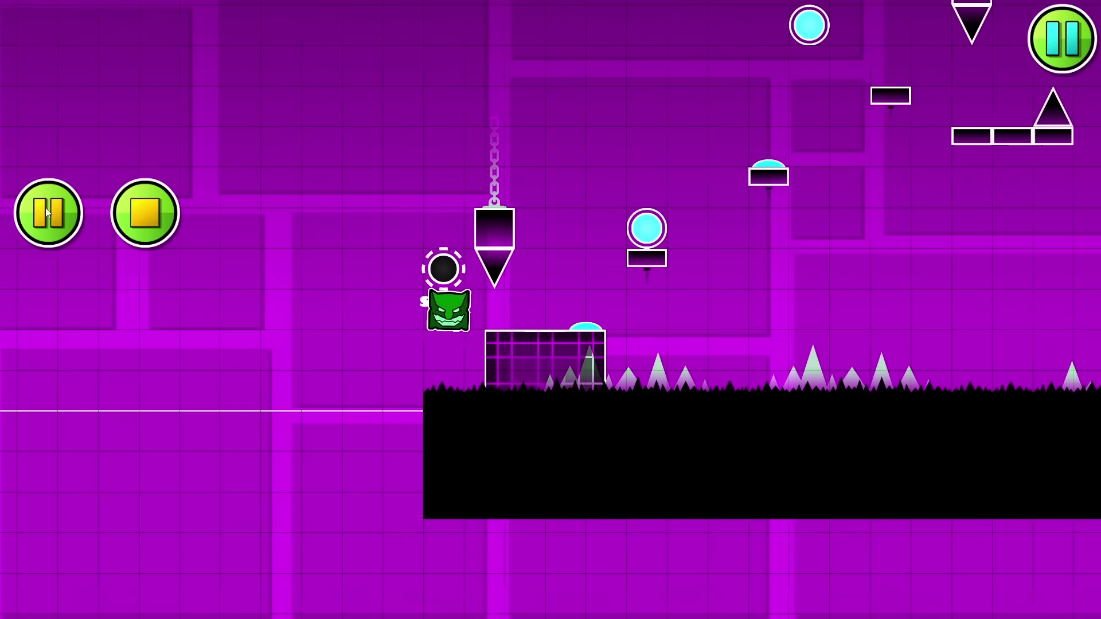
{"action": "left_click", "coordinate": [578, 396]}
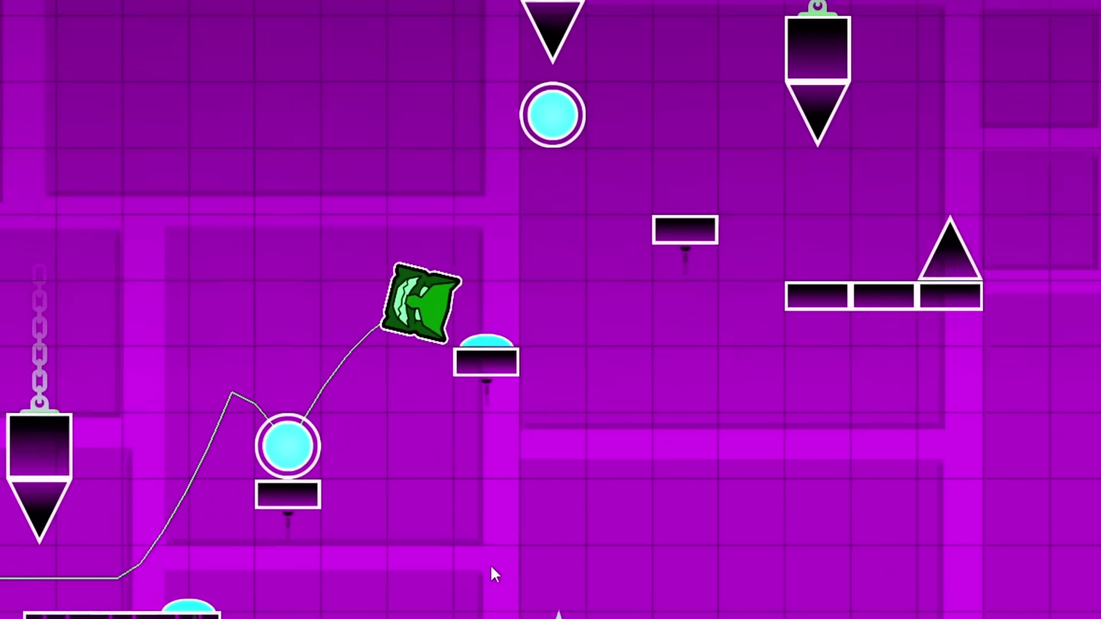
{"action": "left_click", "coordinate": [492, 569]}
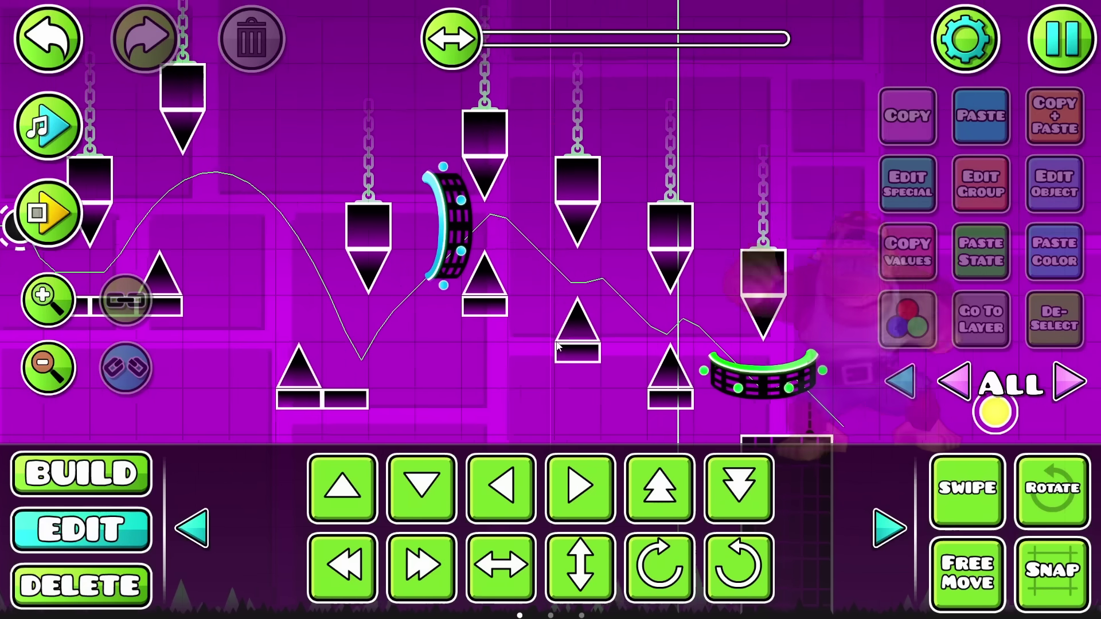
Playtest the descent past the green gravity portal and replace the yellow orb after it with a green orb
{"action": "left_click_drag", "start_coordinate": [555, 342], "coordinate": [527, 286]}
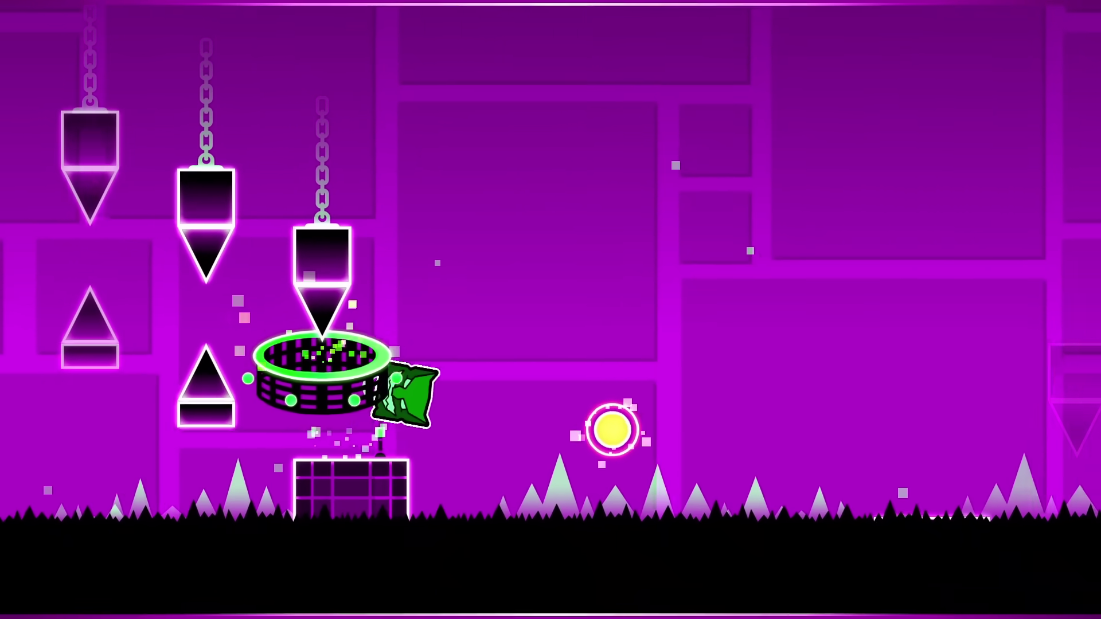
{"action": "key", "text": "space"}
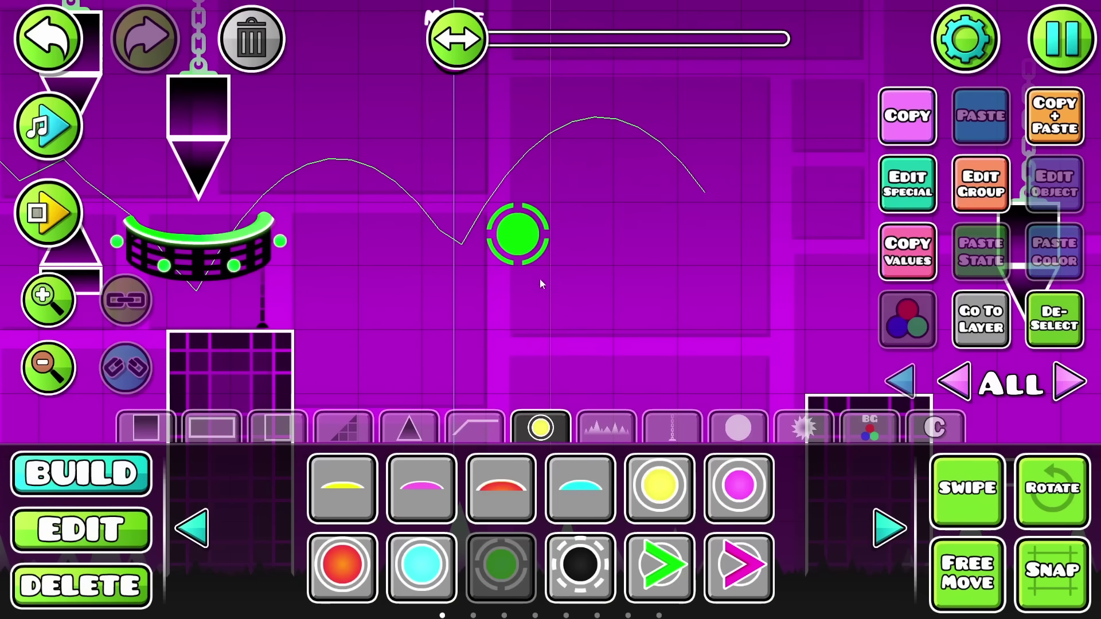
{"action": "left_click", "coordinate": [567, 234]}
{"action": "left_click", "coordinate": [49, 38]}
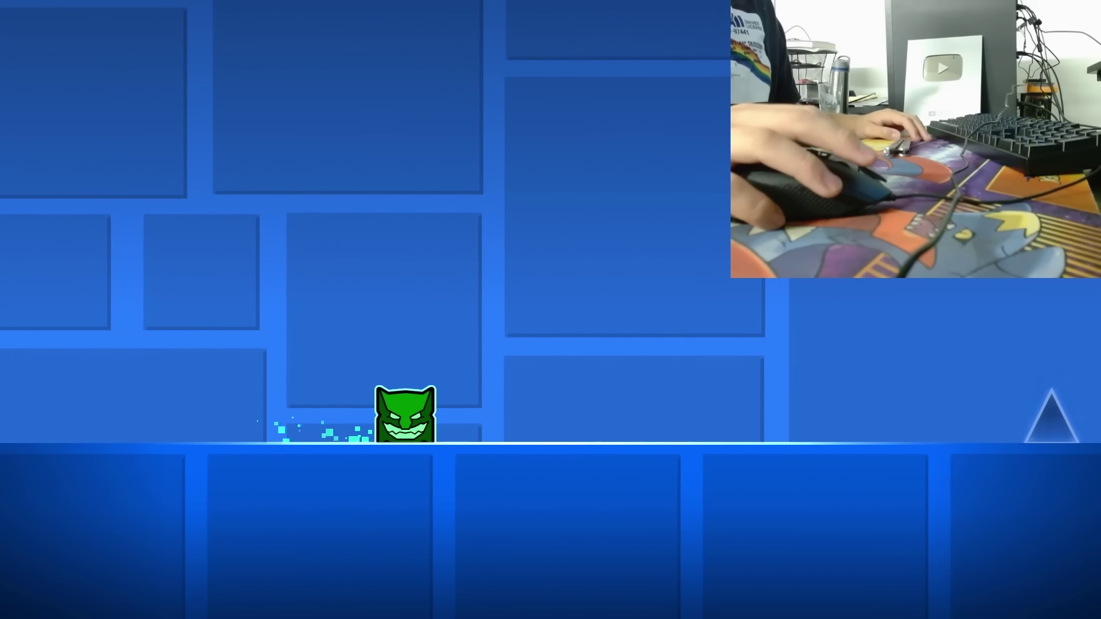
Playtest the cube jumps over the small ground spikes, past the two yellow orbs before the spiked pillars
{"action": "left_click", "coordinate": [550, 310]}
{"action": "left_click", "coordinate": [551, 310]}
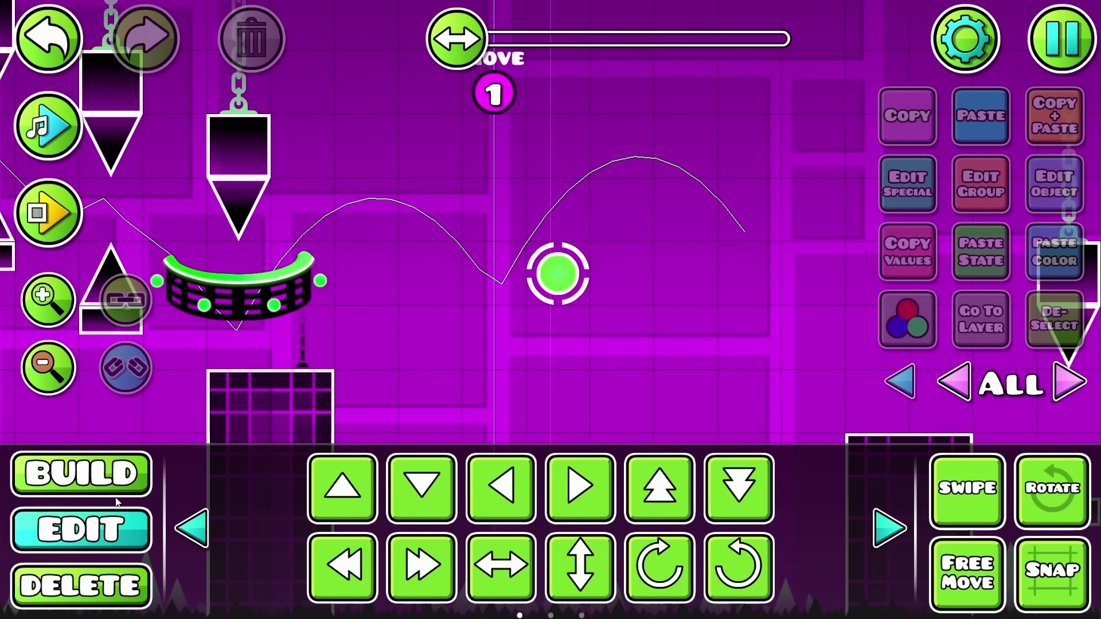
{"action": "left_click", "coordinate": [117, 486]}
{"action": "left_click", "coordinate": [117, 523]}
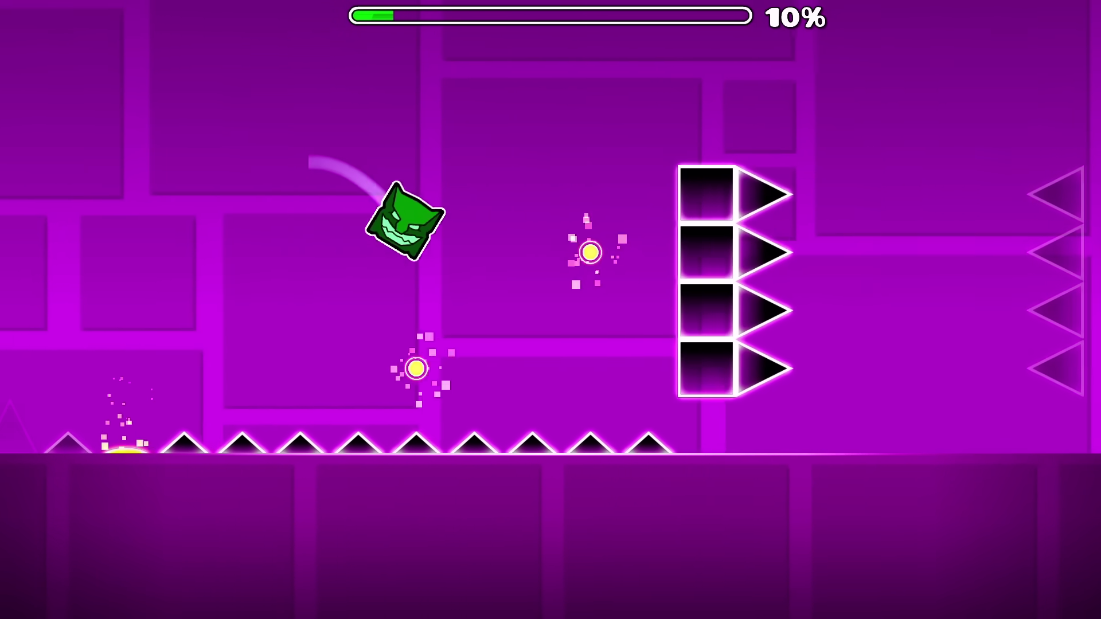
{"action": "key", "text": "space"}
{"action": "key", "text": "space"}
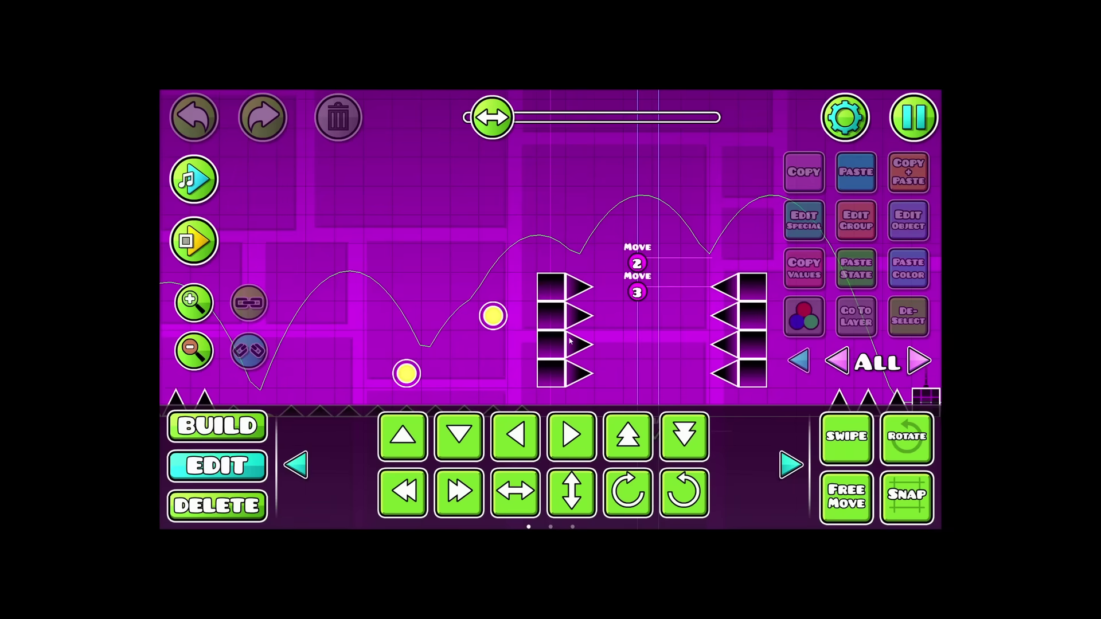
Playtest from the start position before the yellow pad, past the two yellow orbs and over the facing spiked pillars
{"action": "left_click_drag", "start_coordinate": [569, 340], "coordinate": [560, 278]}
{"action": "left_click", "coordinate": [194, 303]}
{"action": "left_click", "coordinate": [194, 241]}
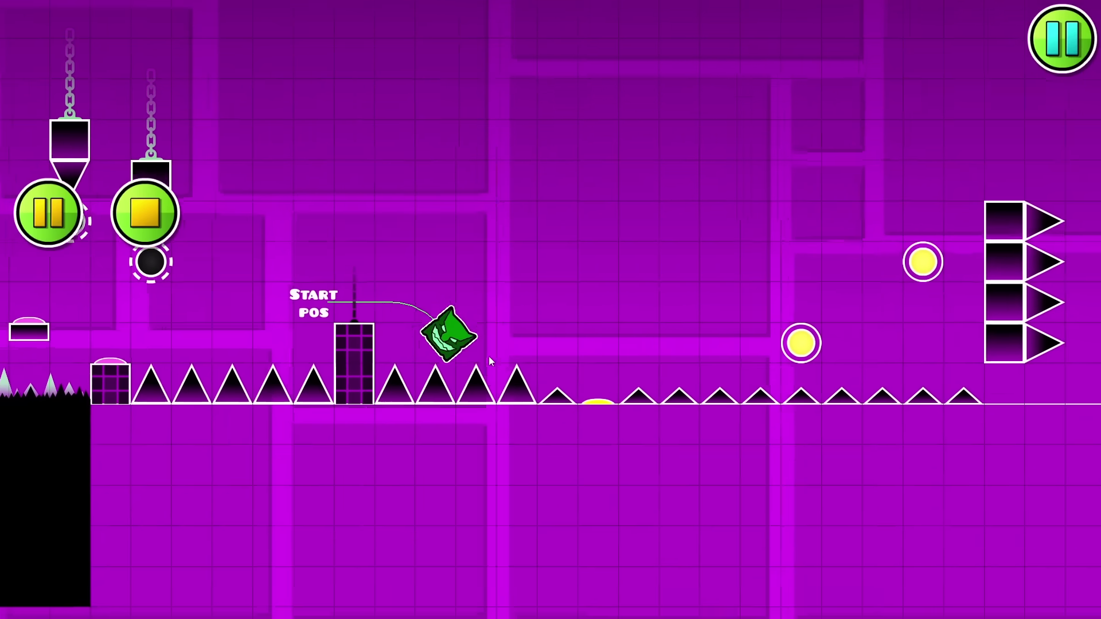
{"action": "left_click", "coordinate": [527, 356]}
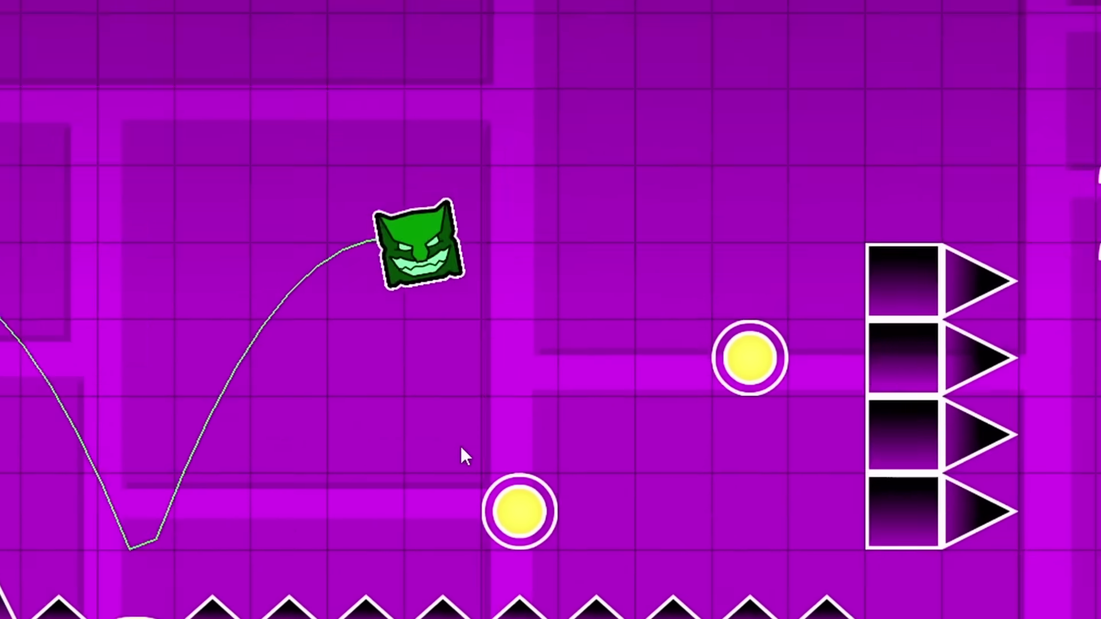
{"action": "left_click", "coordinate": [460, 446]}
{"action": "left_click", "coordinate": [460, 447]}
{"action": "left_click", "coordinate": [459, 456]}
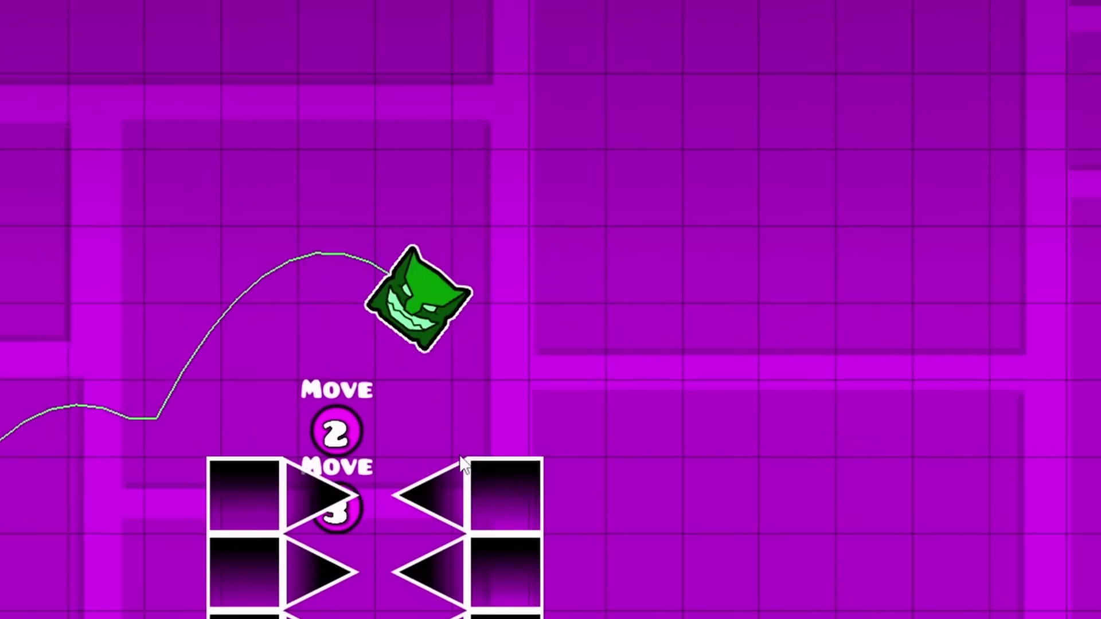
{"action": "left_click", "coordinate": [460, 457]}
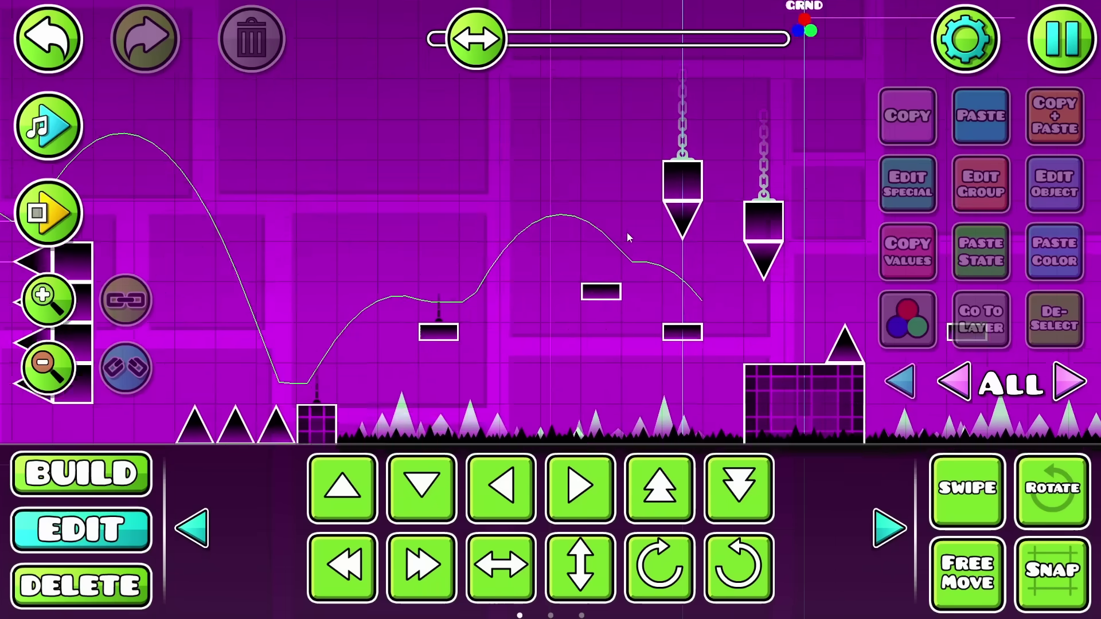
Place a blue pad on the first floating slab, and a yellow pad and black orb at the third slab beneath the hanging spike
{"action": "left_click", "coordinate": [51, 301]}
{"action": "left_click", "coordinate": [50, 301]}
{"action": "left_click_drag", "start_coordinate": [652, 341], "coordinate": [575, 293]}
{"action": "left_click", "coordinate": [627, 373]}
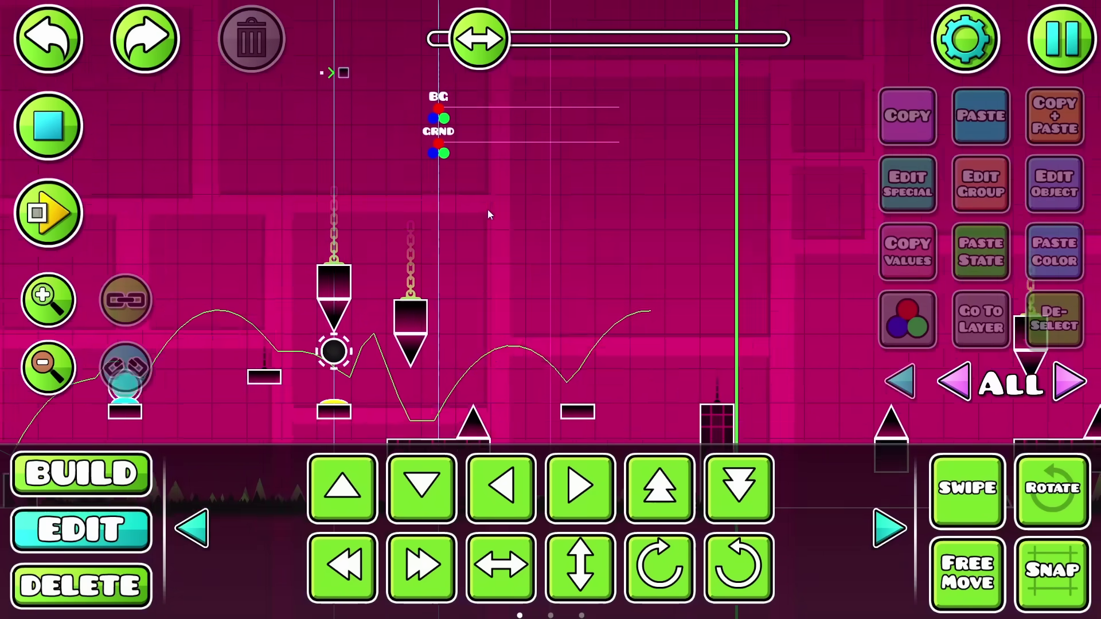
Fill the ground between the tall pillar and the stepped block with spikes, and swap the floating block's spike for a half spike
{"action": "left_click_drag", "start_coordinate": [487, 210], "coordinate": [507, 183]}
{"action": "left_click", "coordinate": [67, 459]}
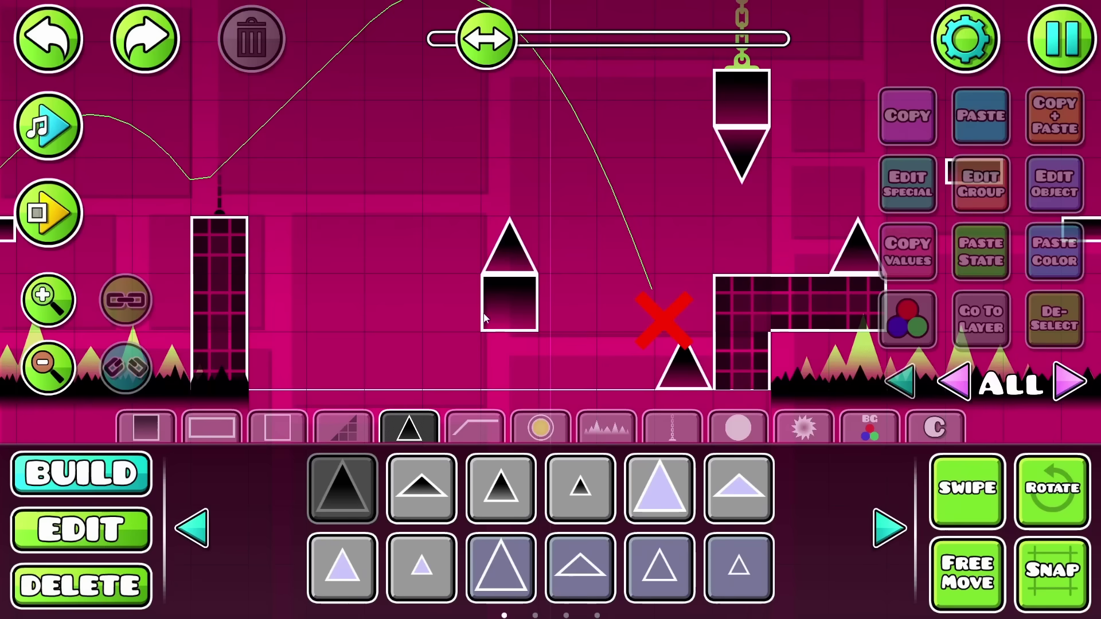
{"action": "left_click_drag", "start_coordinate": [483, 317], "coordinate": [553, 290]}
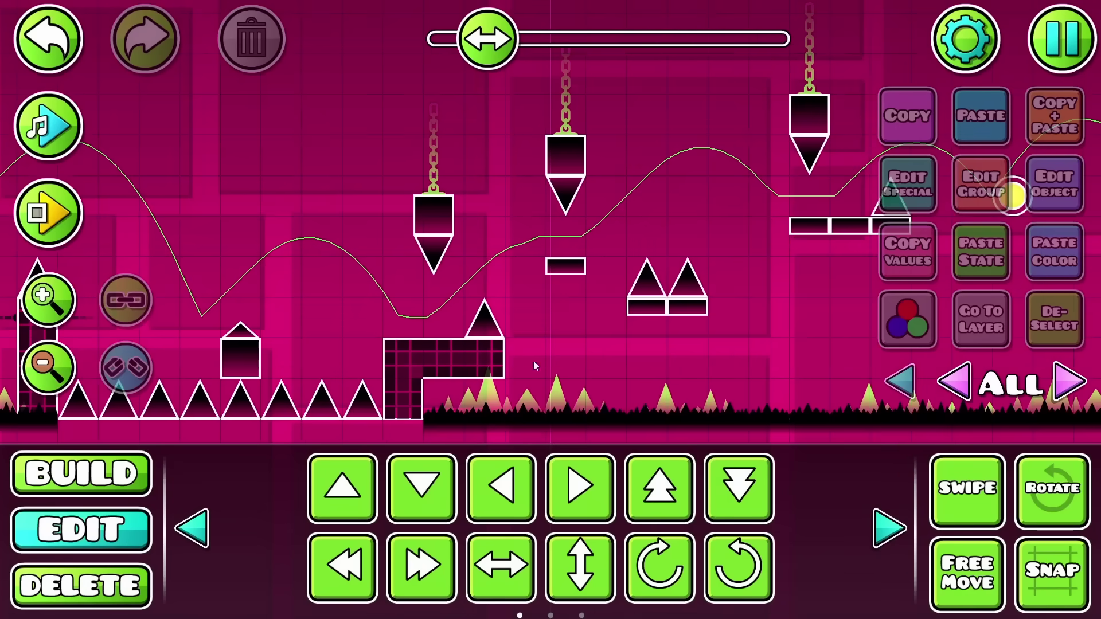
Replace the yellow orb after the spiked three-slab platform with a green orb and put a spike on the next floating slab
{"action": "left_click_drag", "start_coordinate": [533, 360], "coordinate": [513, 386]}
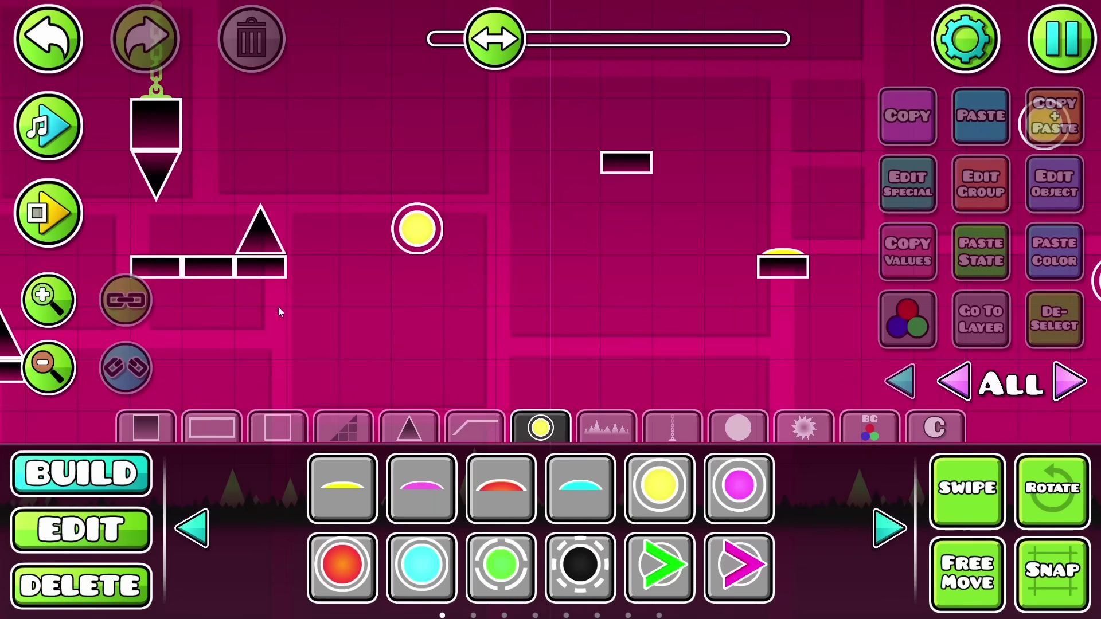
{"action": "left_click_drag", "start_coordinate": [451, 310], "coordinate": [515, 352]}
{"action": "left_click", "coordinate": [121, 570]}
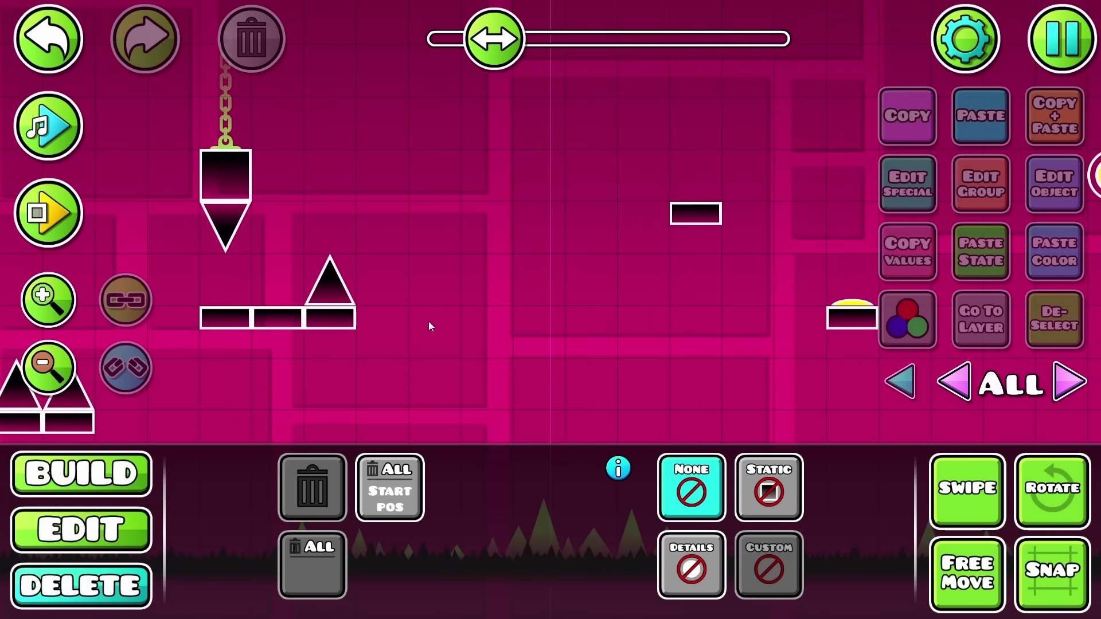
{"action": "key", "text": "1"}
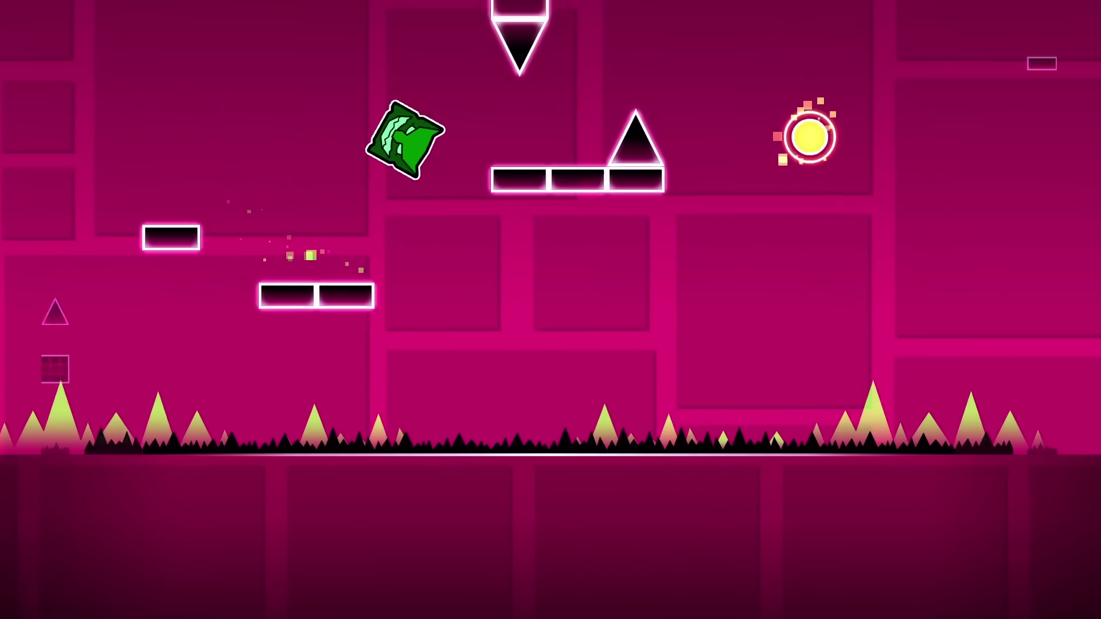
Playtest the jumps from the three-slab platform through the green orb and the diagonal column of orbs to the slabs beyond
{"action": "key", "text": "space"}
{"action": "key", "text": "space"}
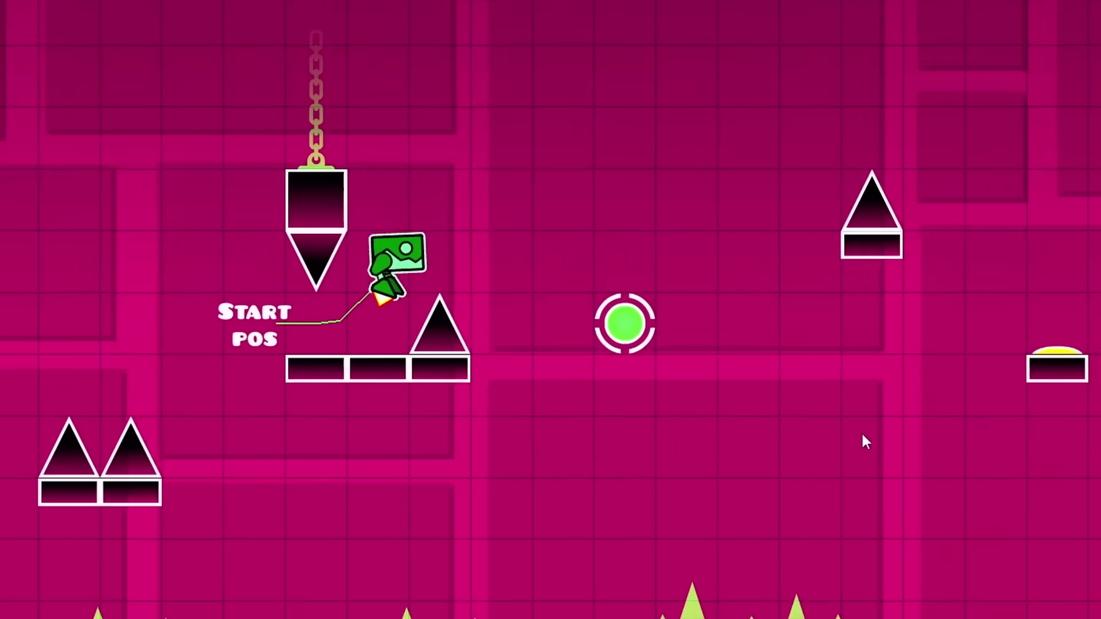
{"action": "key", "text": "space"}
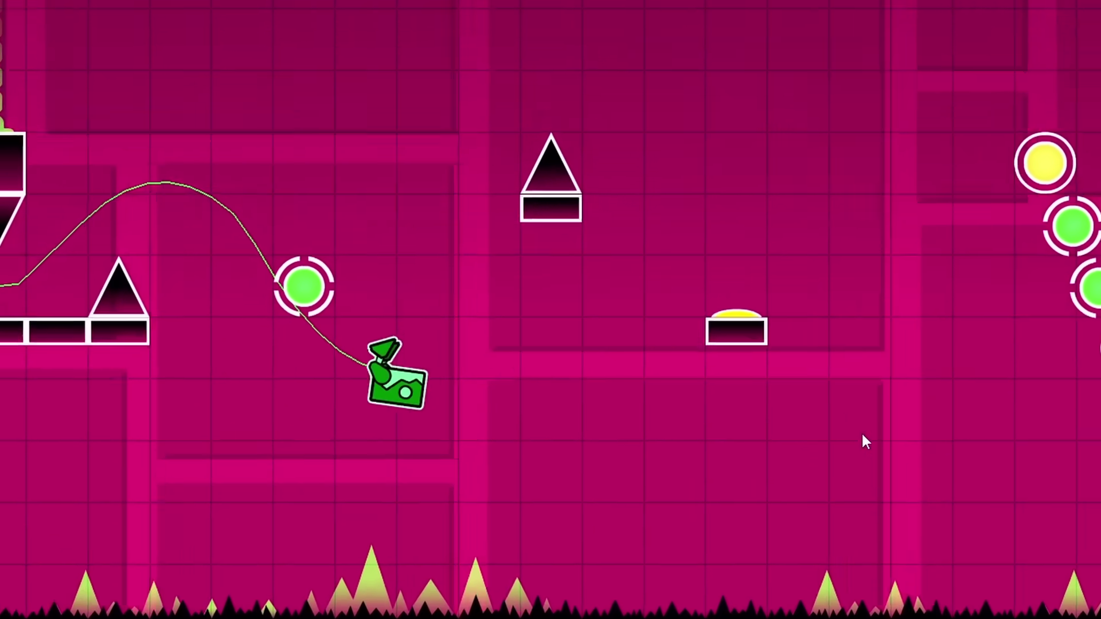
{"action": "key", "text": "space"}
{"action": "key", "text": "space"}
{"action": "key", "text": "space"}
{"action": "key", "text": "space"}
{"action": "key", "text": "space"}
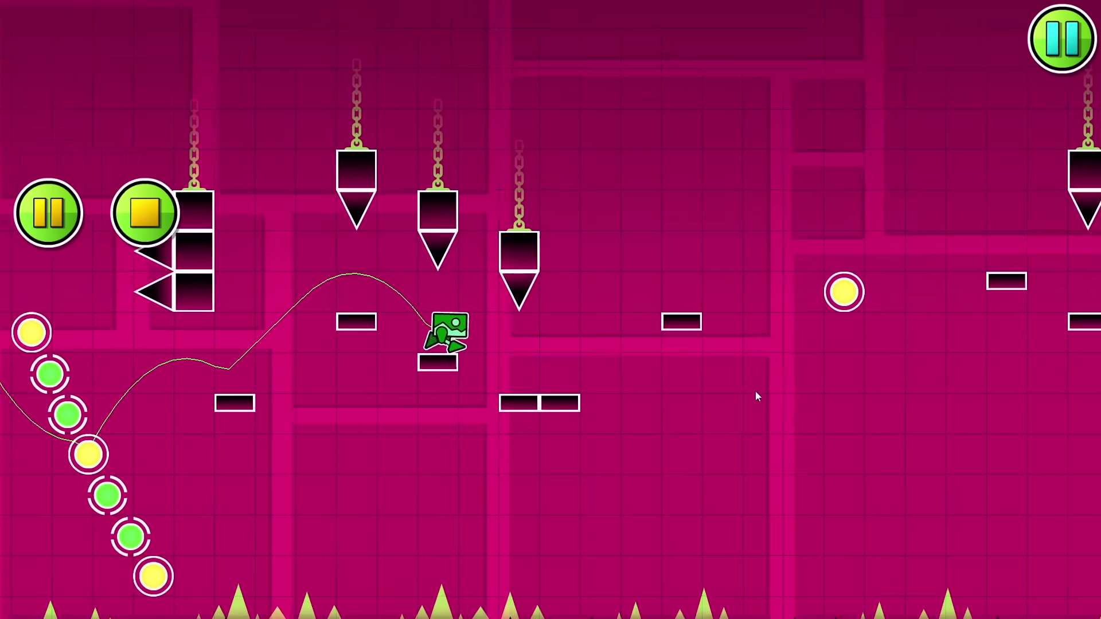
{"action": "left_click", "coordinate": [146, 215]}
Place a half spike on top of the second slab after the diagonal orb column, beneath the hanging spike
{"action": "left_click_drag", "start_coordinate": [212, 367], "coordinate": [786, 211]}
{"action": "left_click_drag", "start_coordinate": [372, 371], "coordinate": [662, 229]}
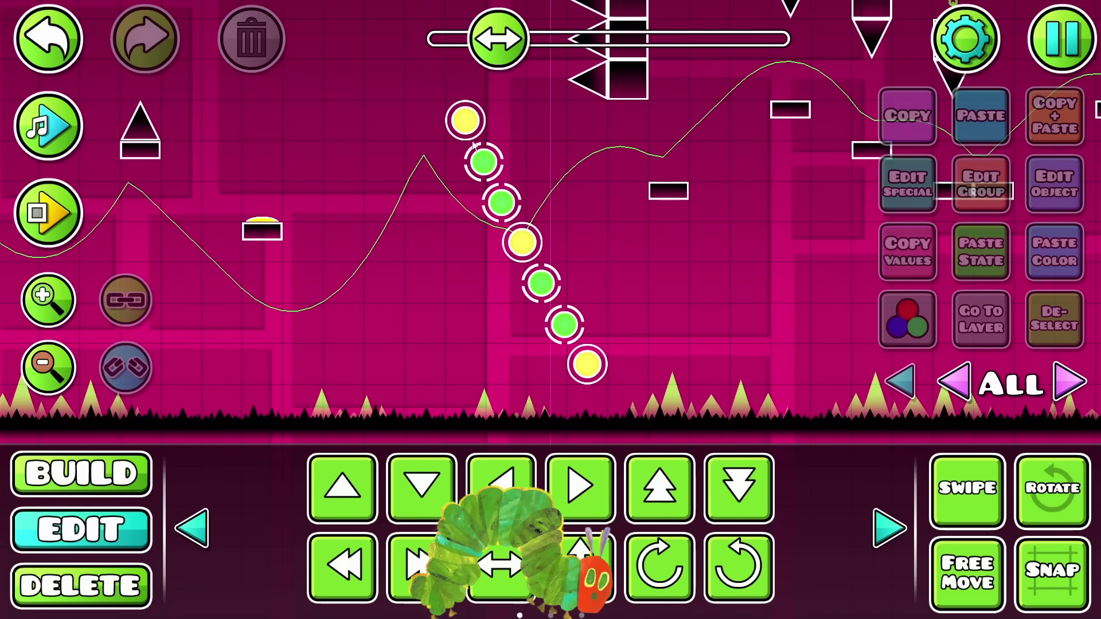
{"action": "left_click_drag", "start_coordinate": [497, 247], "coordinate": [535, 281]}
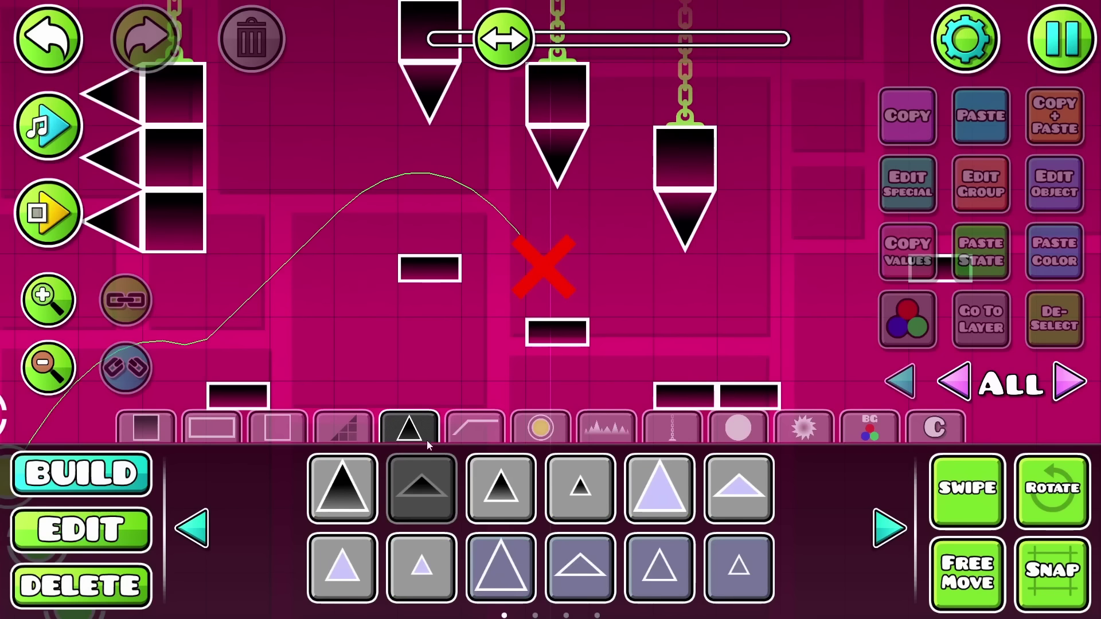
{"action": "left_click", "coordinate": [432, 239]}
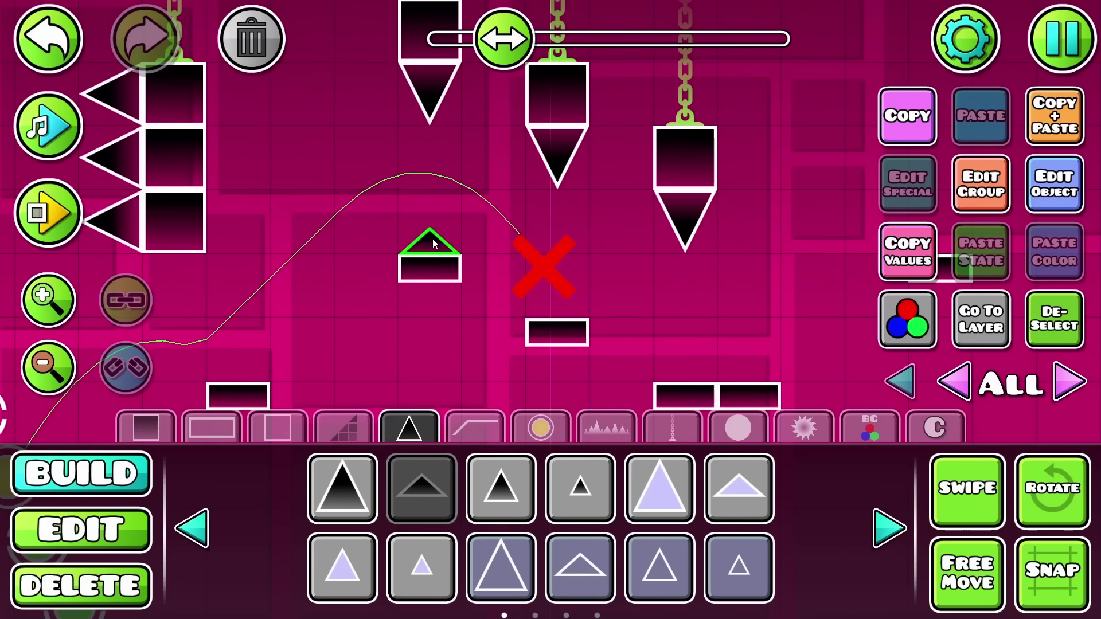
{"action": "left_click_drag", "start_coordinate": [451, 298], "coordinate": [614, 319]}
{"action": "left_click", "coordinate": [1054, 319]}
Playtest from the three-slab platform using a green orb in the diagonal column to travel along the undersides of the slabs
{"action": "left_click_drag", "start_coordinate": [546, 315], "coordinate": [837, 149]}
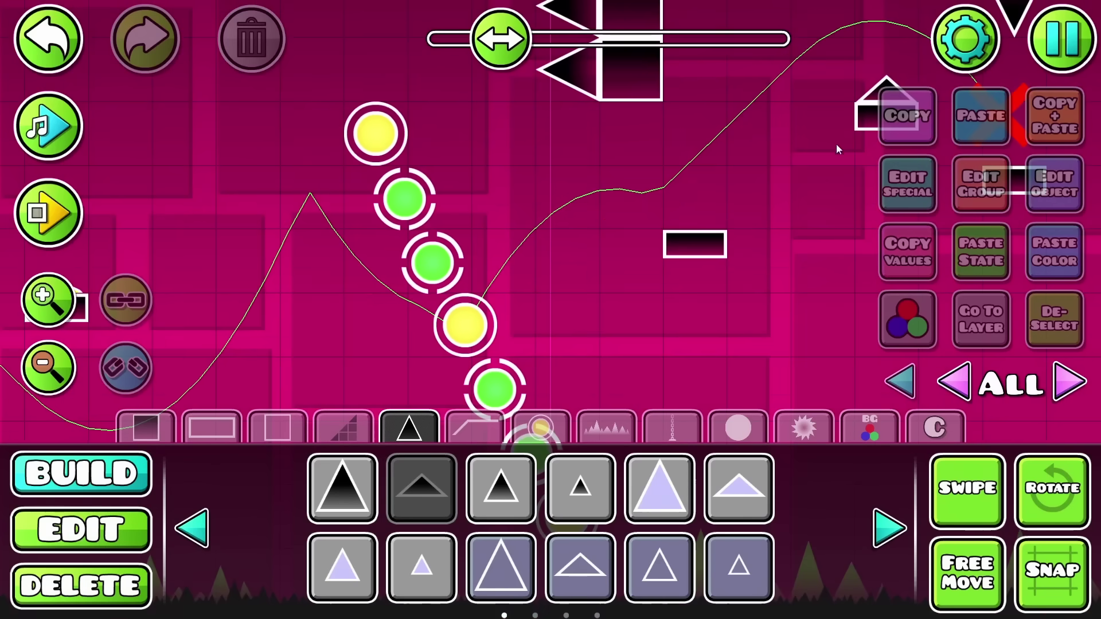
{"action": "left_click_drag", "start_coordinate": [626, 245], "coordinate": [399, 358]}
{"action": "left_click_drag", "start_coordinate": [629, 177], "coordinate": [429, 261]}
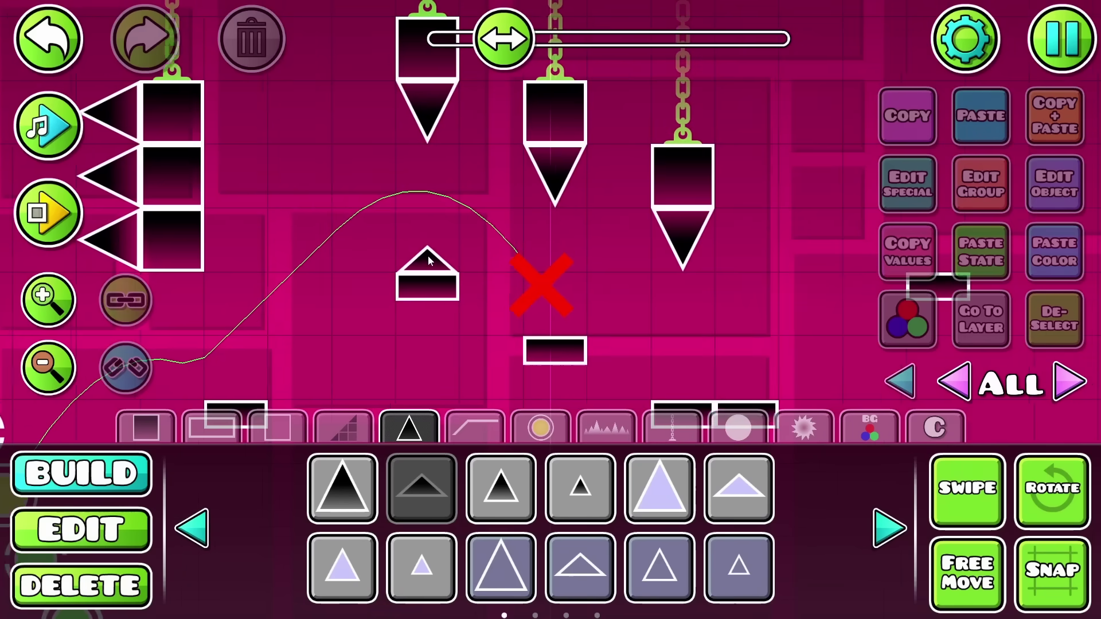
{"action": "left_click", "coordinate": [57, 197]}
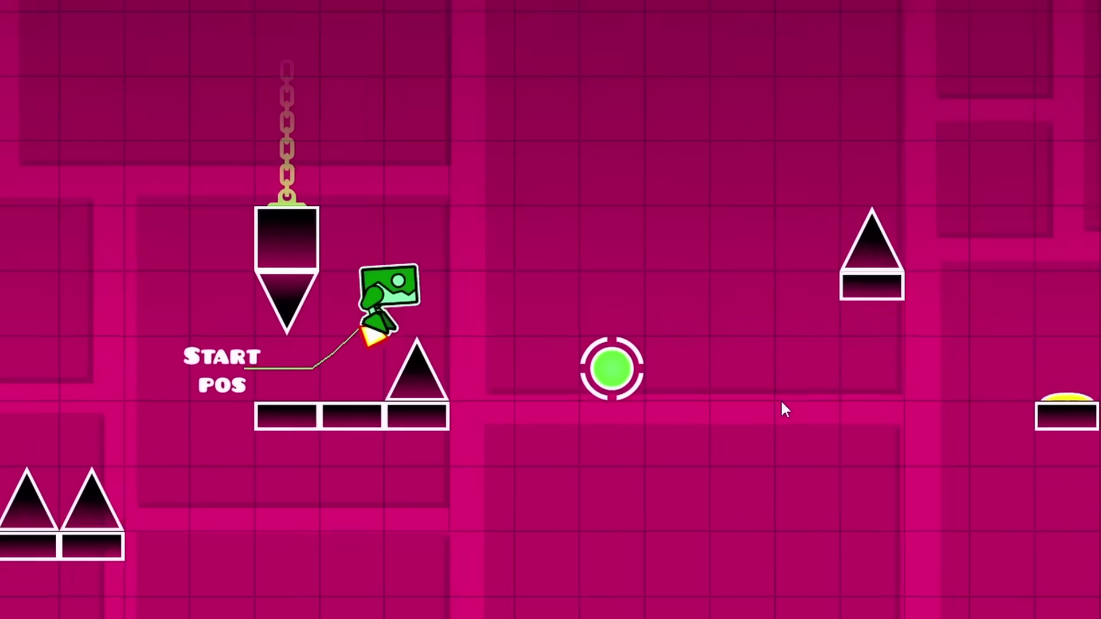
{"action": "left_click", "coordinate": [785, 410]}
{"action": "left_click", "coordinate": [785, 410]}
{"action": "left_click", "coordinate": [785, 410]}
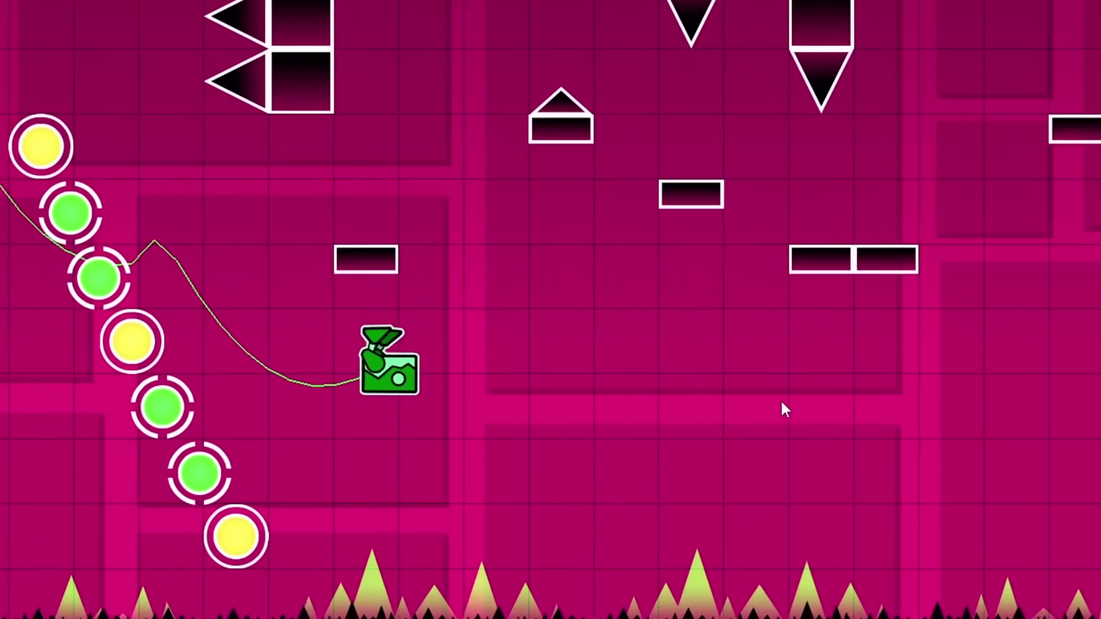
{"action": "left_click", "coordinate": [785, 410]}
{"action": "left_click", "coordinate": [785, 410]}
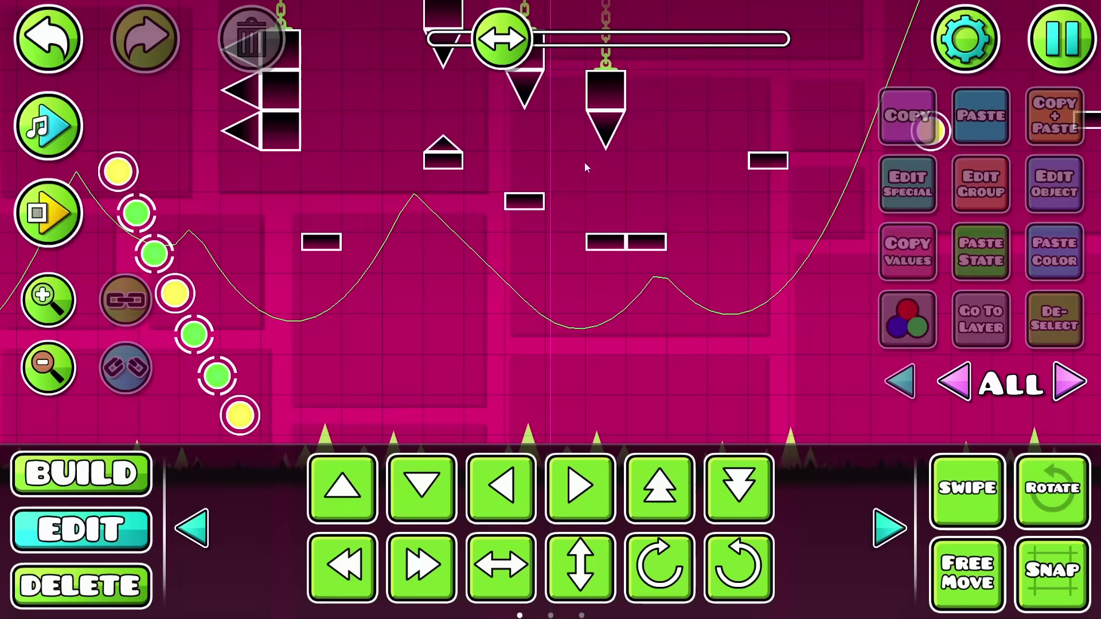
Attach upside-down half spikes under the three single slabs after the orb column and full spikes under the double slab
{"action": "left_click", "coordinate": [145, 477]}
{"action": "left_click", "coordinate": [50, 307]}
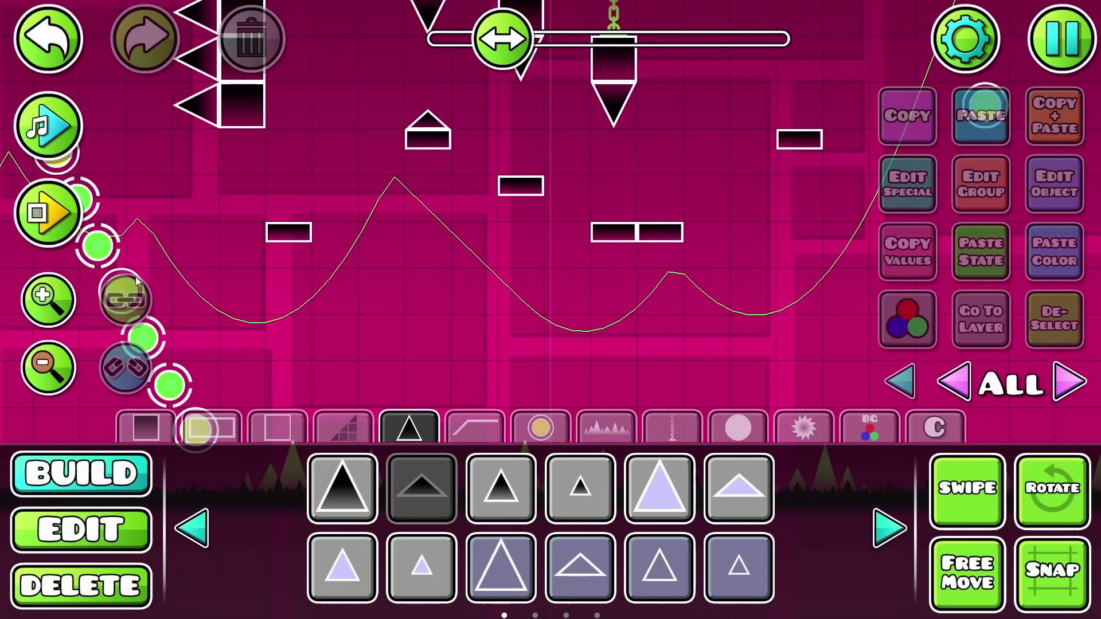
{"action": "left_click_drag", "start_coordinate": [590, 244], "coordinate": [659, 234]}
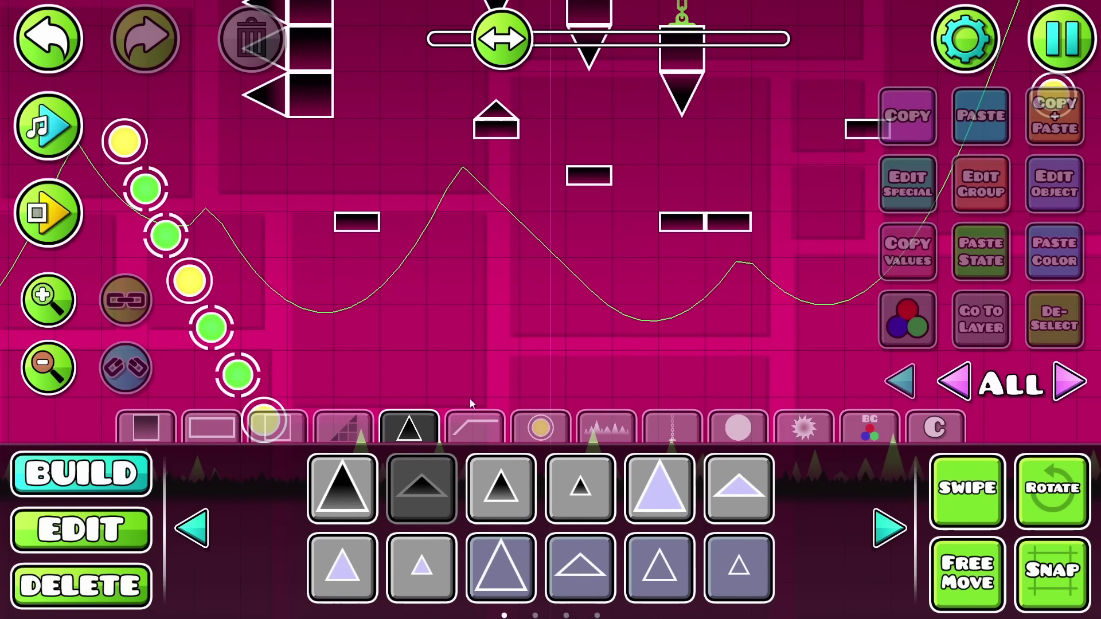
{"action": "left_click", "coordinate": [663, 282]}
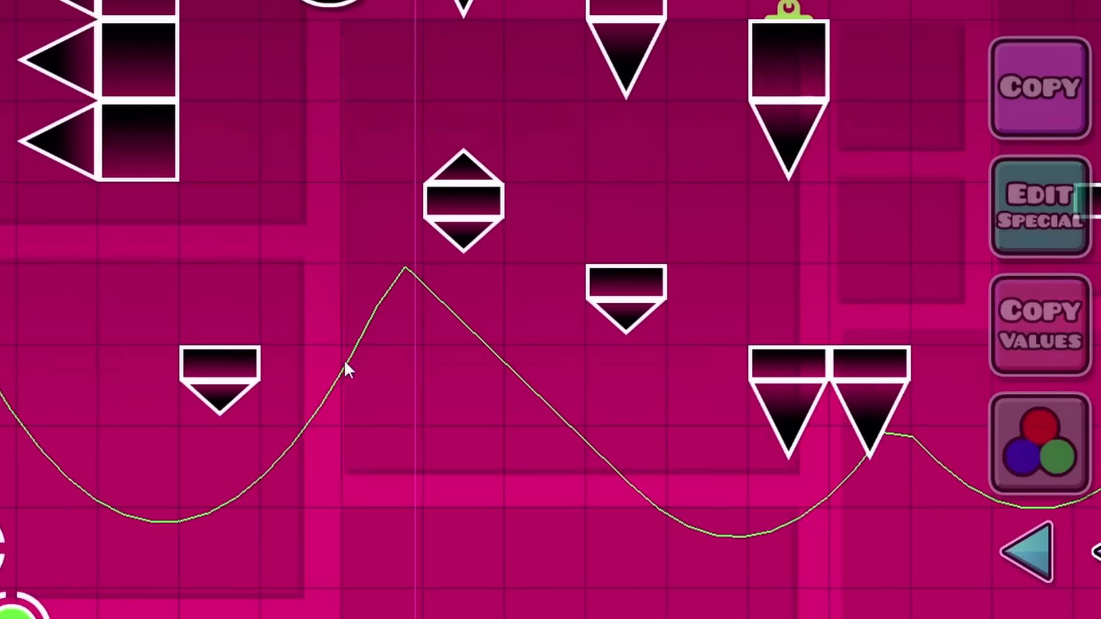
{"action": "left_click_drag", "start_coordinate": [511, 278], "coordinate": [391, 291]}
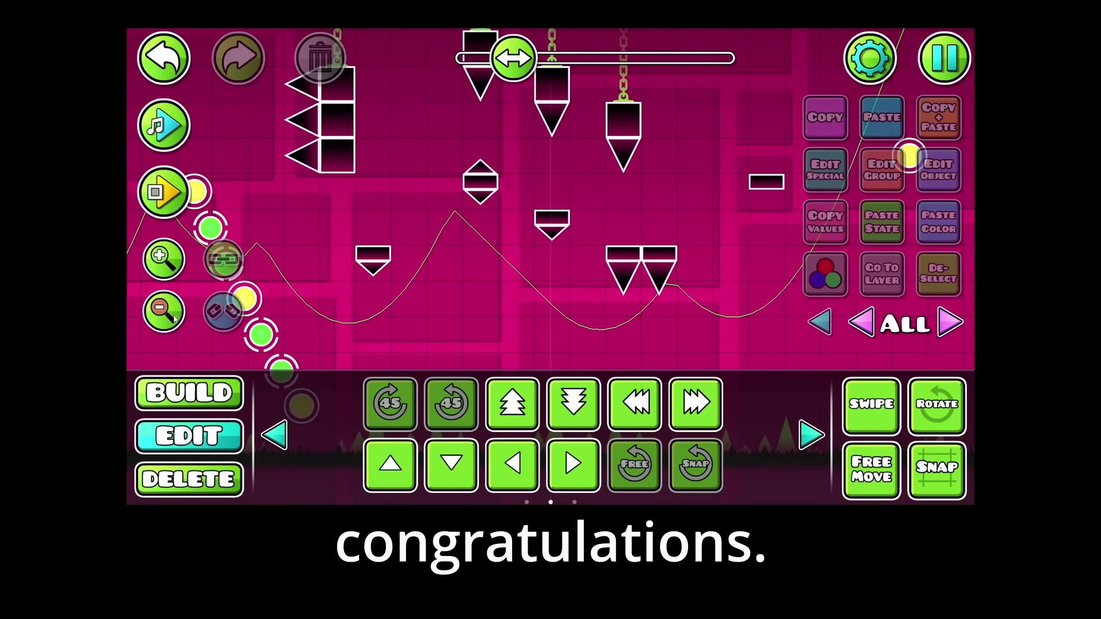
Place a green dash orb just above the floating slab that follows the yellow orb beneath the hanging spike
{"action": "left_click", "coordinate": [172, 319]}
{"action": "left_click_drag", "start_coordinate": [275, 301], "coordinate": [347, 269]}
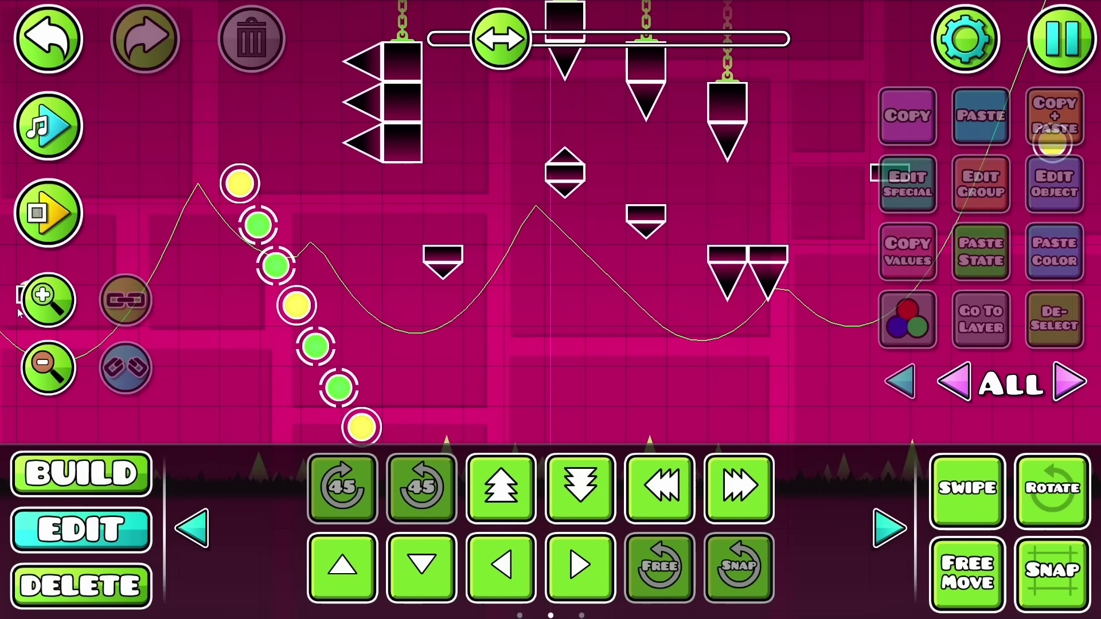
{"action": "left_click", "coordinate": [149, 259]}
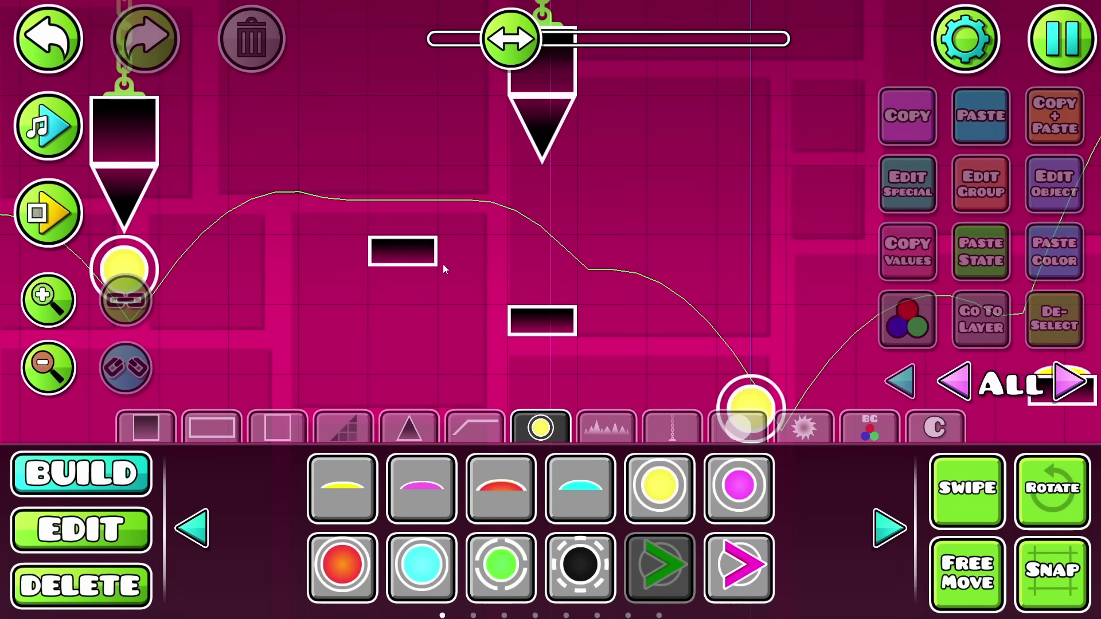
{"action": "left_click_drag", "start_coordinate": [435, 221], "coordinate": [567, 252]}
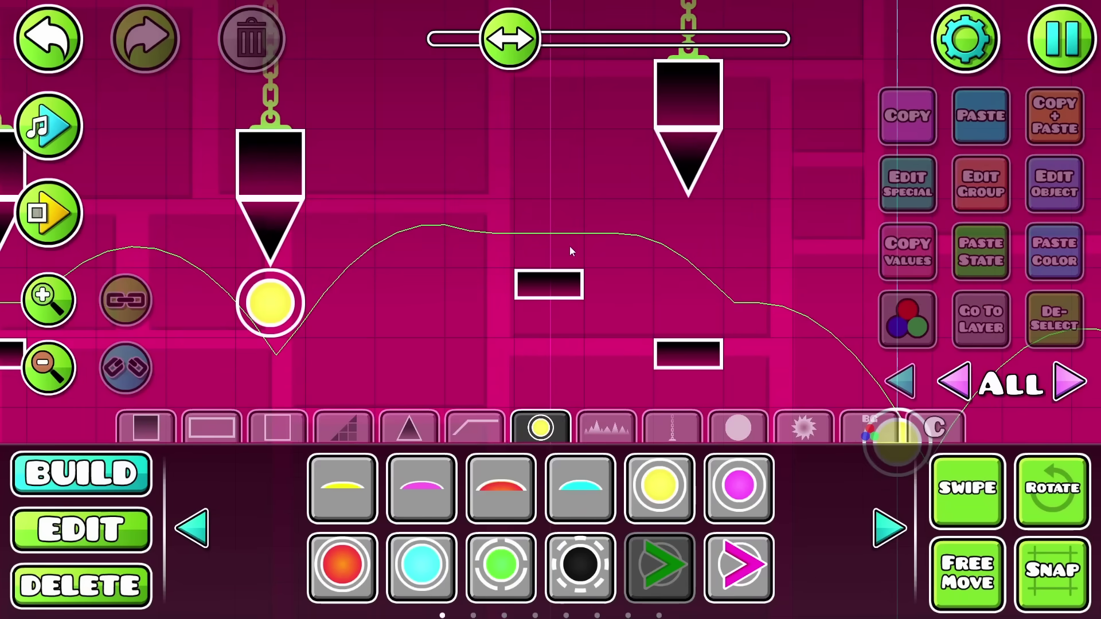
{"action": "left_click", "coordinate": [96, 524]}
{"action": "left_click", "coordinate": [534, 252]}
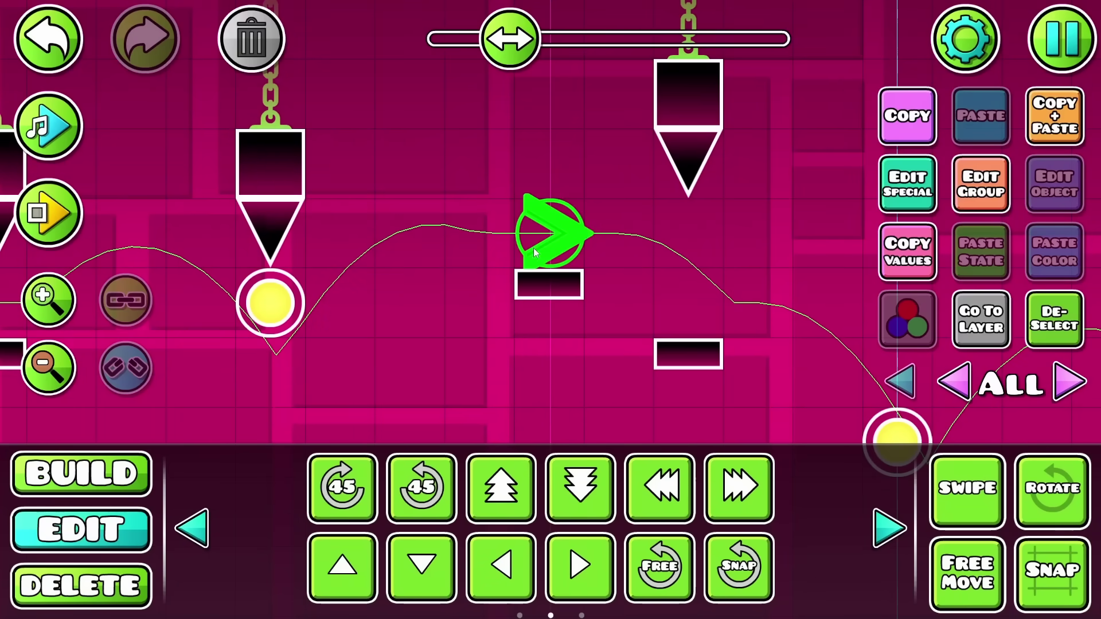
Playtest the drop from the green dash orb past the lower slab toward the low-hanging spikes
{"action": "left_click", "coordinate": [1039, 328]}
{"action": "key", "text": "1"}
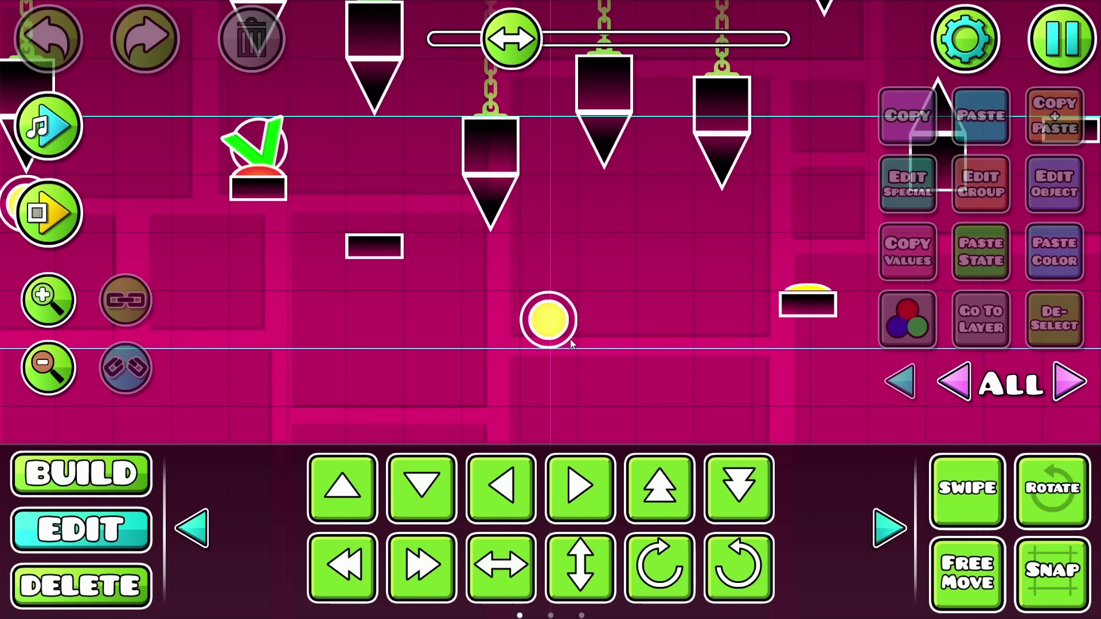
{"action": "left_click", "coordinate": [55, 289]}
{"action": "left_click", "coordinate": [53, 287]}
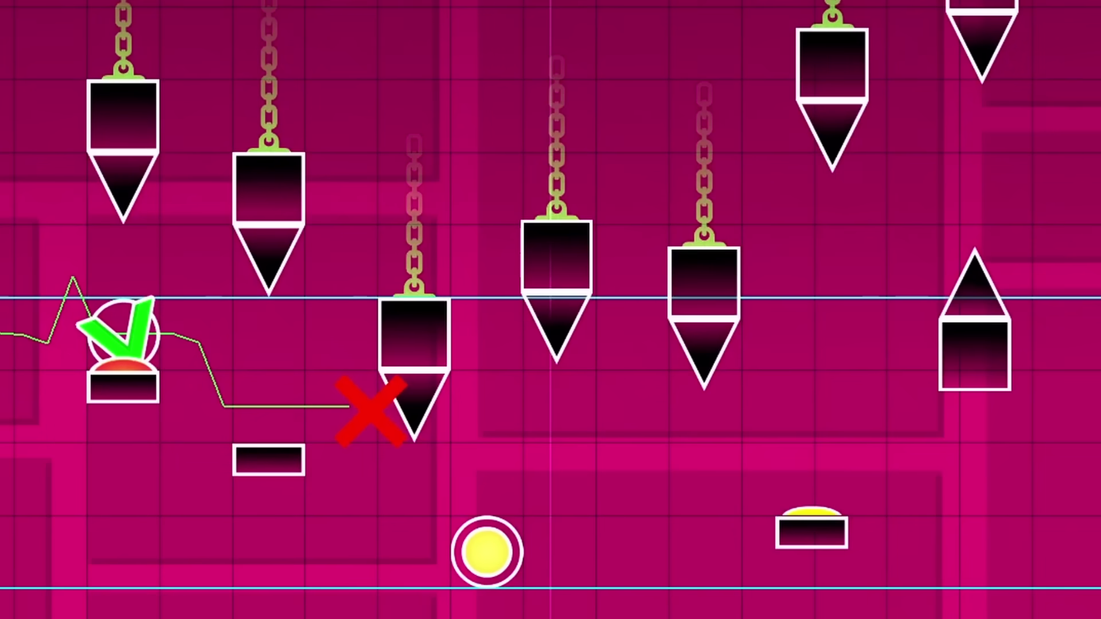
{"action": "scroll", "coordinate": [442, 500], "scroll_direction": "up", "scroll_amount": 3}
{"action": "left_click_drag", "start_coordinate": [442, 500], "coordinate": [557, 376]}
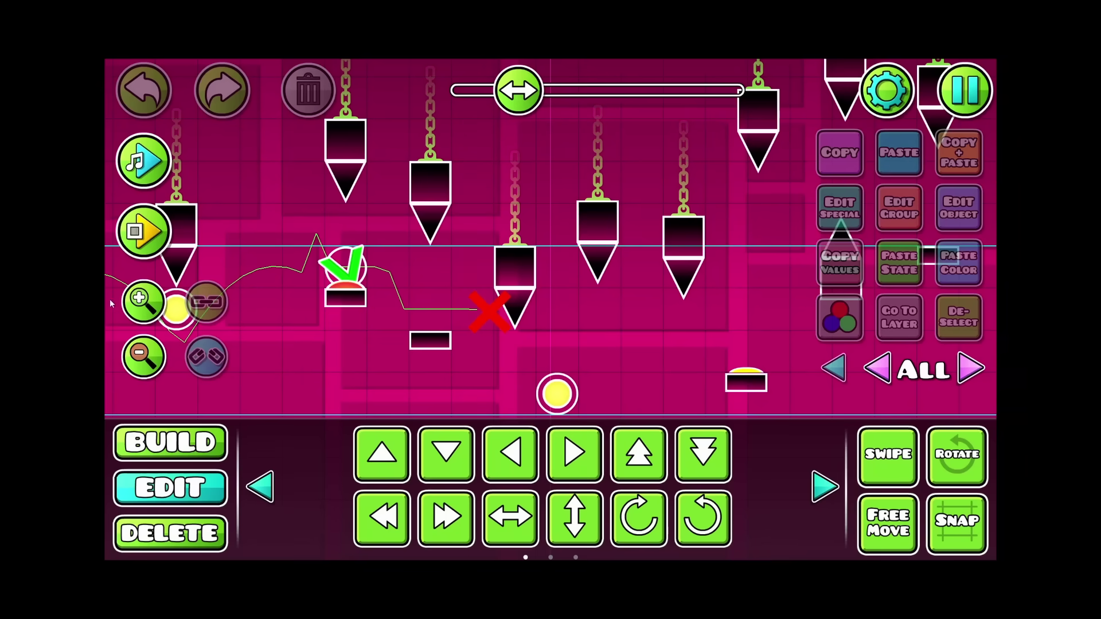
Playtest from the green dash orb through the yellow orb and yellow pad, over the upright spike block
{"action": "left_click_drag", "start_coordinate": [415, 284], "coordinate": [554, 220]}
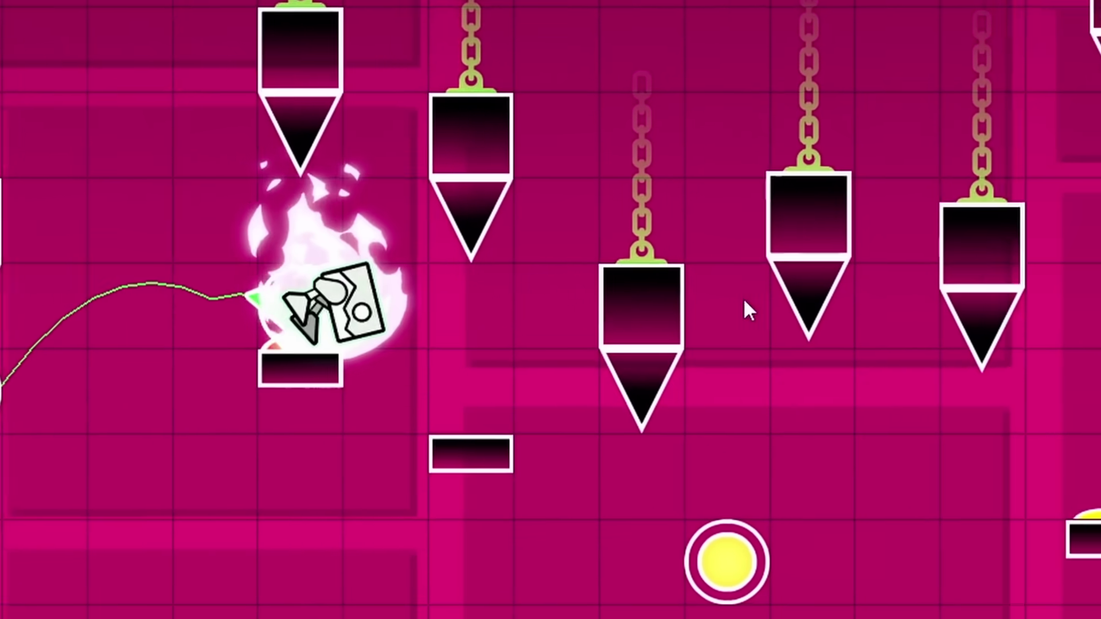
{"action": "left_click", "coordinate": [743, 310]}
{"action": "left_click", "coordinate": [743, 309]}
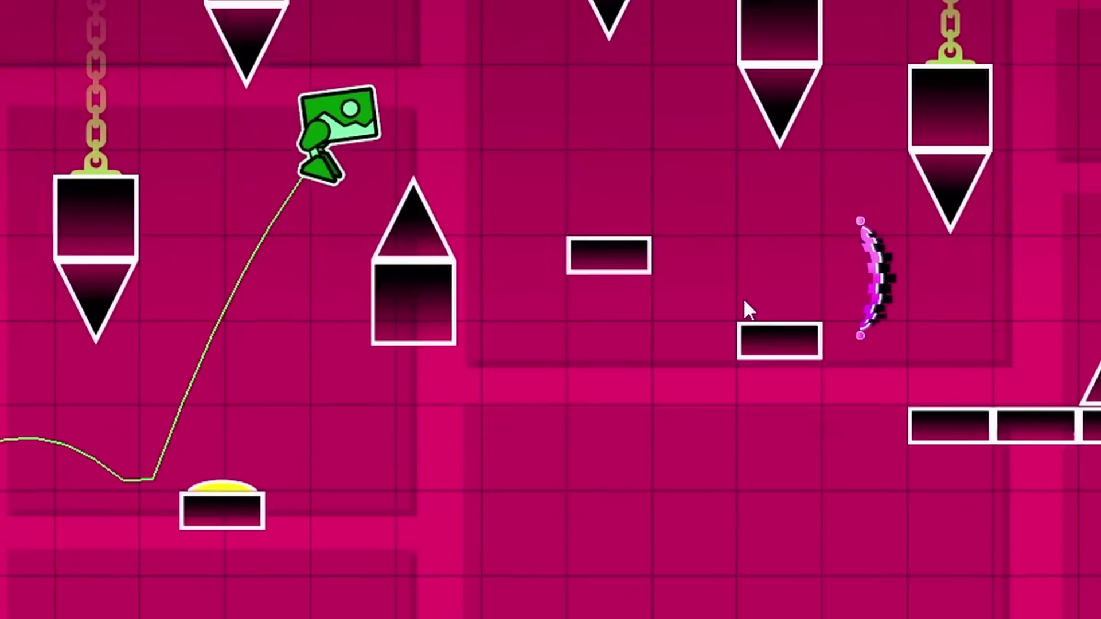
{"action": "key", "text": "space"}
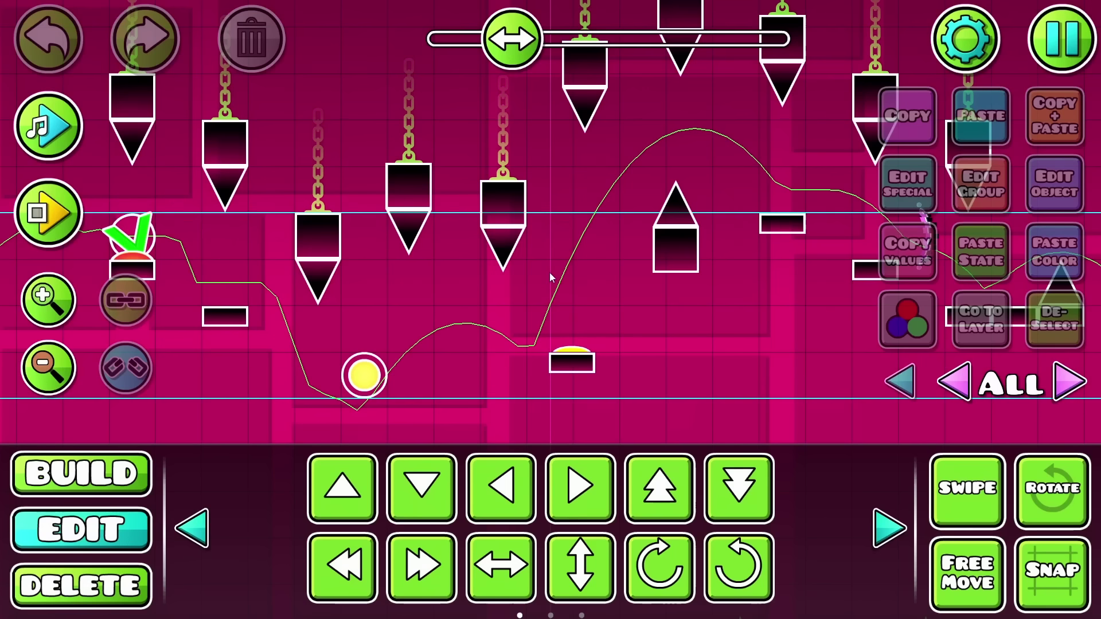
Playtest the half-spiked slabs and the three-slab platform following the pink portal
{"action": "left_click_drag", "start_coordinate": [524, 282], "coordinate": [552, 272]}
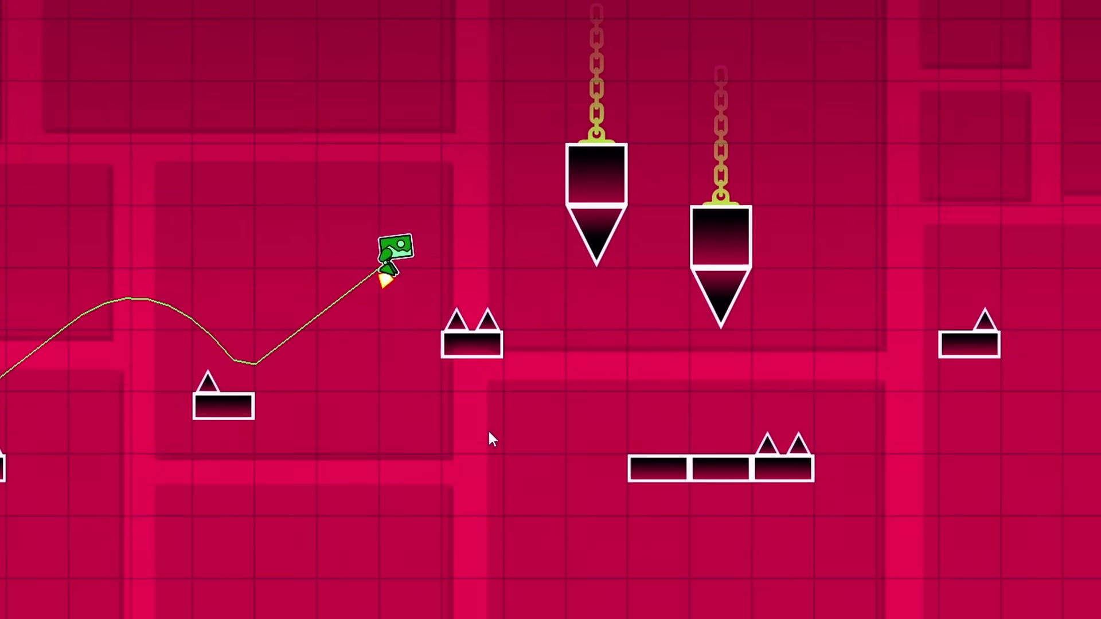
{"action": "left_click", "coordinate": [487, 453]}
{"action": "left_click", "coordinate": [486, 455]}
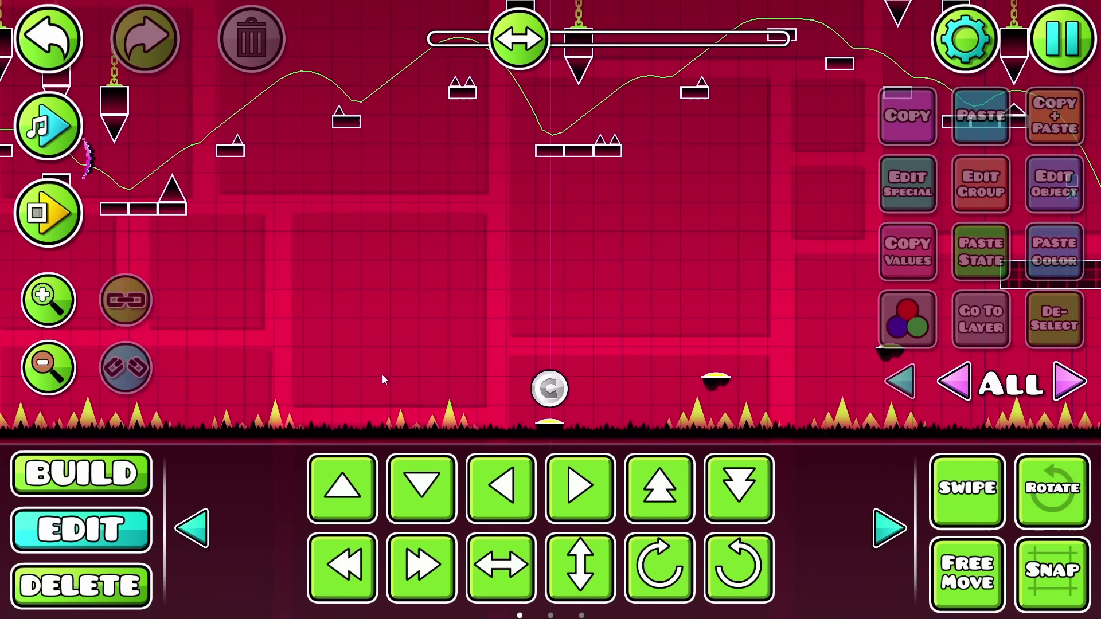
Examine the secret coin and the yellow pads near the ground spikes below the slab section
{"action": "left_click_drag", "start_coordinate": [242, 336], "coordinate": [233, 308]}
{"action": "left_click", "coordinate": [48, 300]}
{"action": "left_click", "coordinate": [48, 300]}
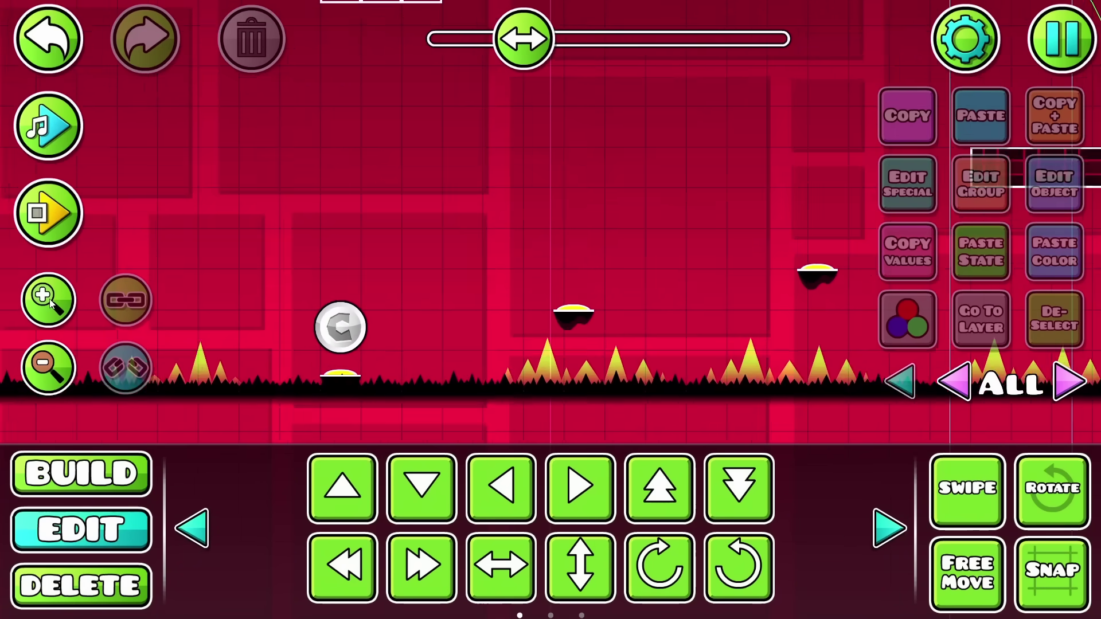
{"action": "left_click", "coordinate": [48, 300]}
{"action": "left_click", "coordinate": [392, 343]}
{"action": "left_click_drag", "start_coordinate": [409, 325], "coordinate": [475, 309]}
{"action": "left_click", "coordinate": [48, 366]}
{"action": "left_click", "coordinate": [48, 367]}
{"action": "left_click", "coordinate": [48, 367]}
{"action": "left_click", "coordinate": [48, 367]}
{"action": "left_click", "coordinate": [50, 312]}
{"action": "left_click", "coordinate": [50, 313]}
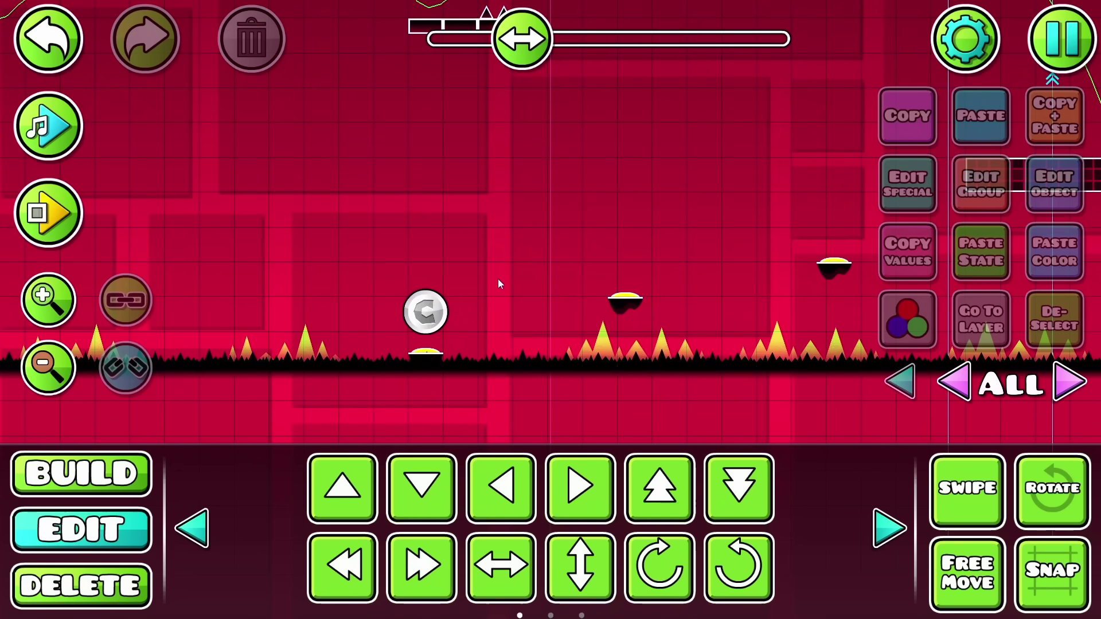
Duplicate the slope piece to build a zigzag ceiling above the sawtooth floor slopes
{"action": "left_click", "coordinate": [107, 459]}
{"action": "left_click", "coordinate": [539, 423]}
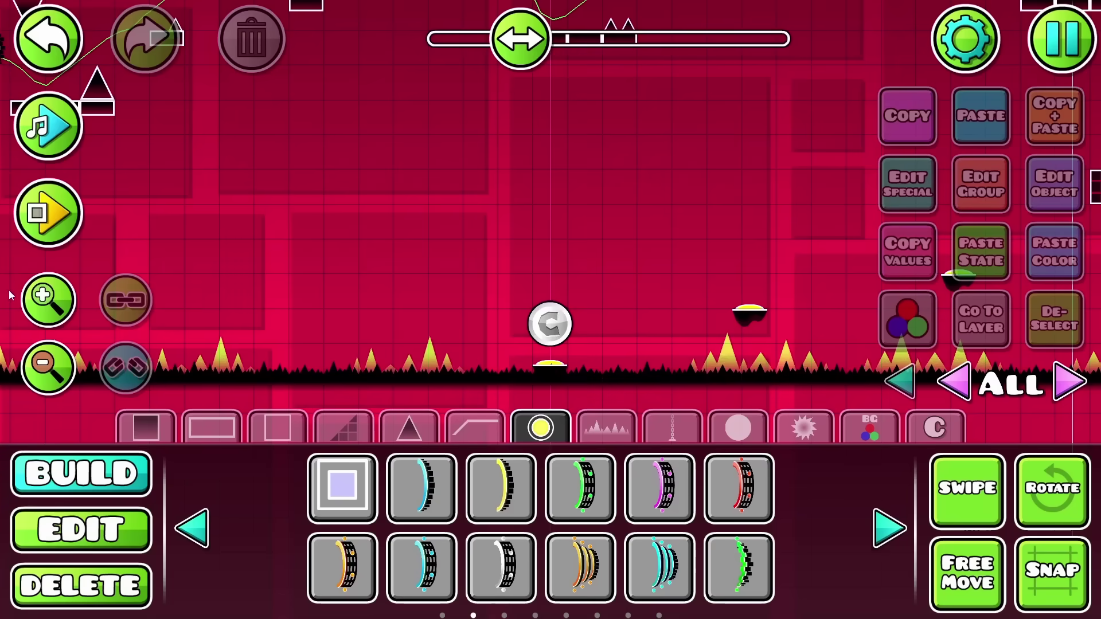
{"action": "left_click", "coordinate": [115, 298]}
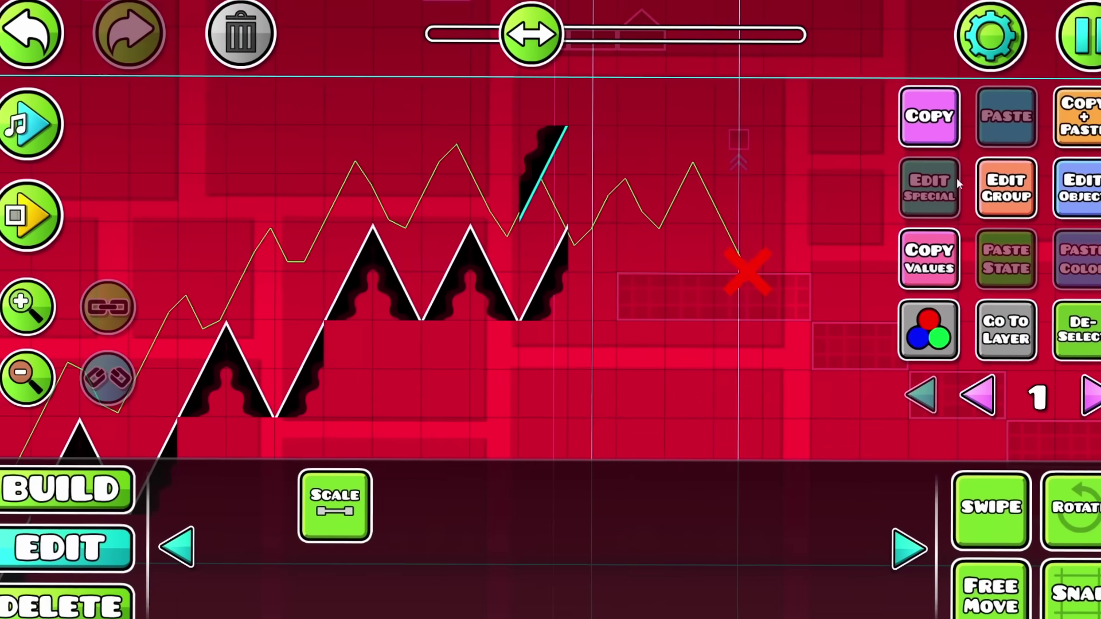
{"action": "left_click", "coordinate": [1038, 133]}
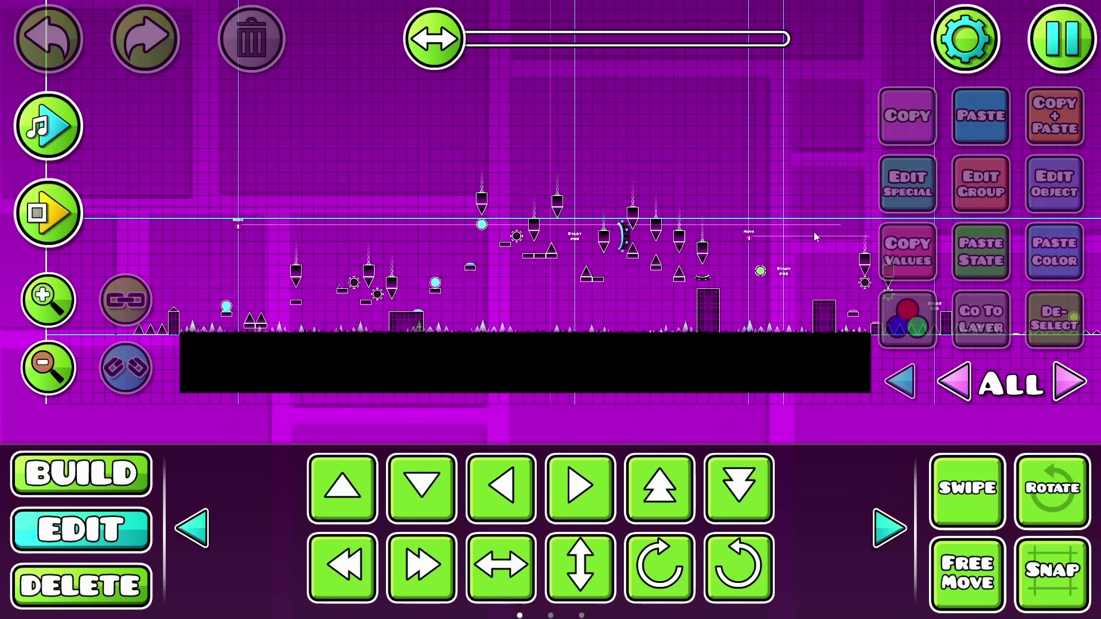
Place an orange dual portal above the descending steps at the start of the black outlined section
{"action": "scroll", "coordinate": [814, 231], "scroll_direction": "right", "scroll_amount": 10}
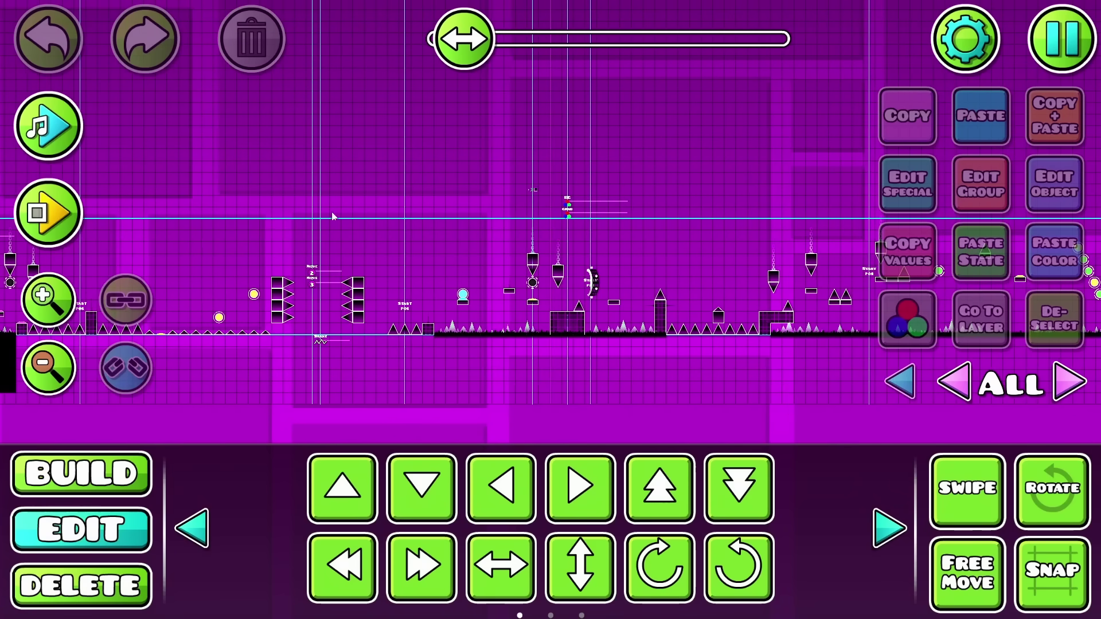
{"action": "scroll", "coordinate": [771, 288], "scroll_direction": "right", "scroll_amount": 10}
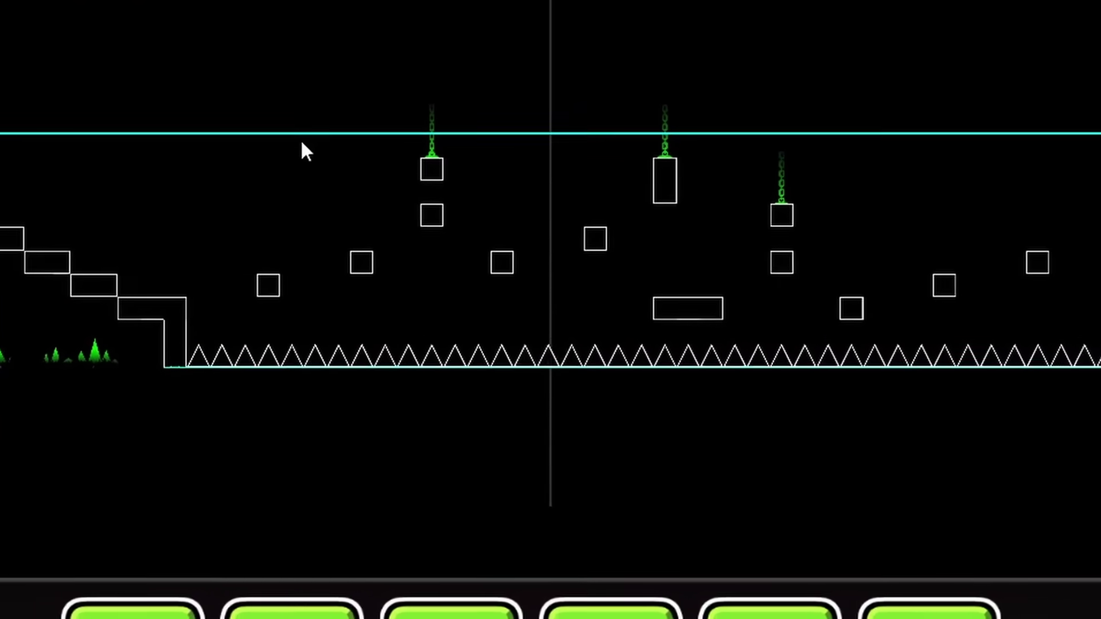
{"action": "left_click_drag", "start_coordinate": [302, 144], "coordinate": [401, 181]}
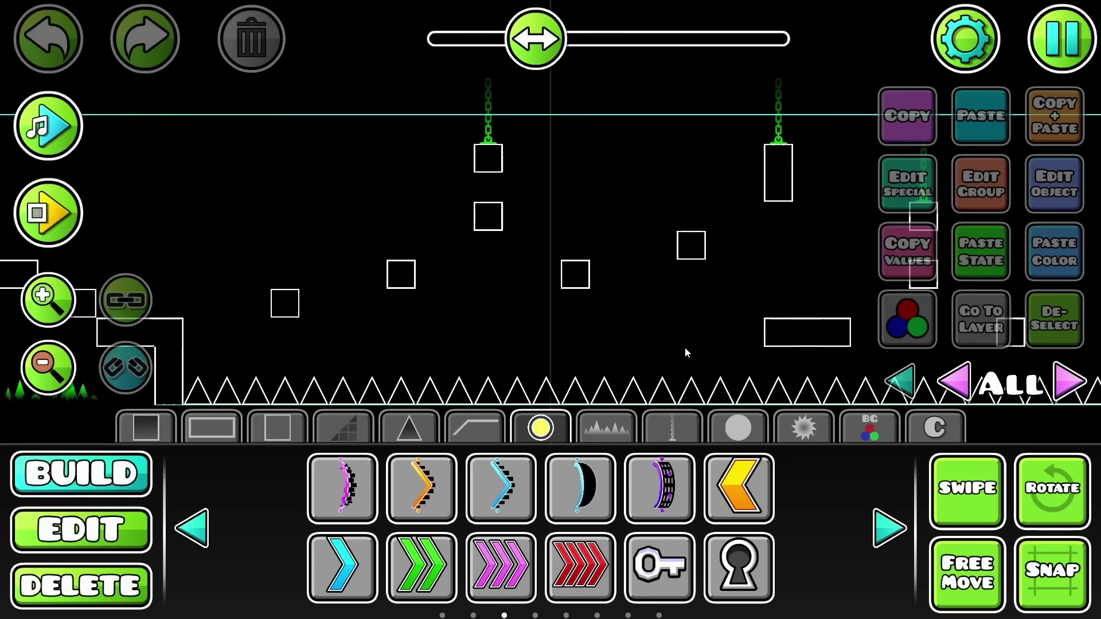
{"action": "left_click", "coordinate": [50, 299]}
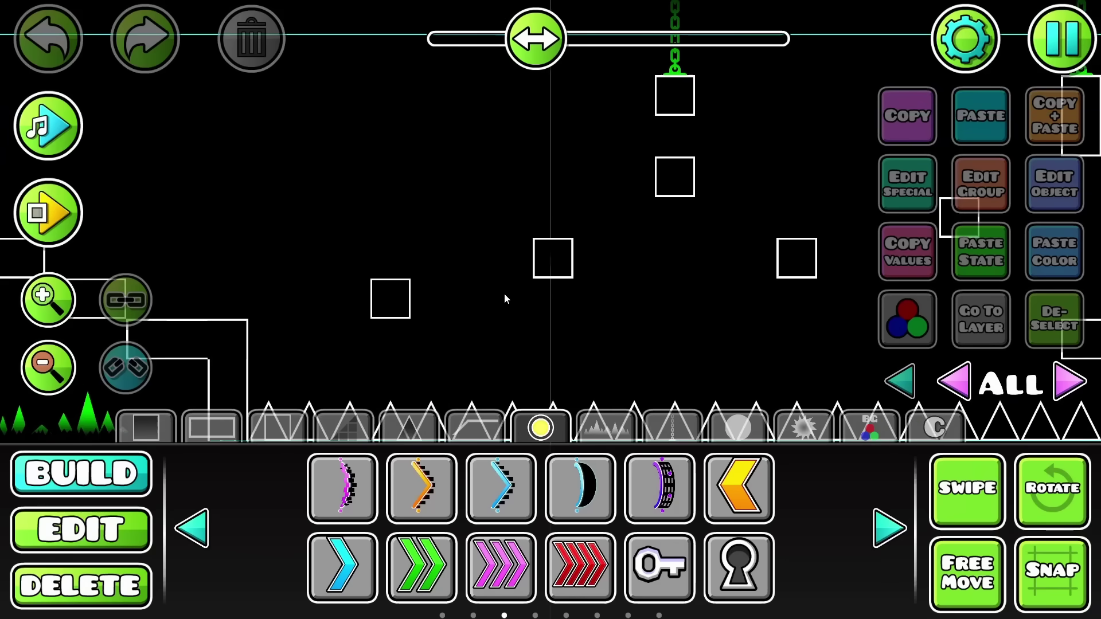
{"action": "left_click_drag", "start_coordinate": [234, 323], "coordinate": [622, 444]}
{"action": "left_click", "coordinate": [46, 295]}
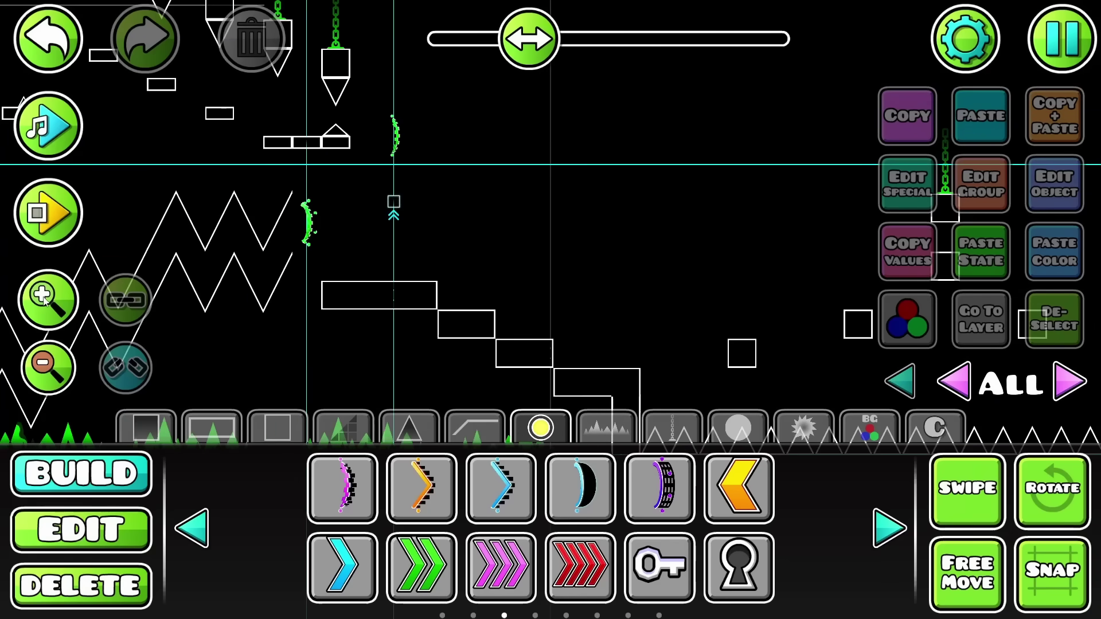
{"action": "left_click", "coordinate": [48, 296]}
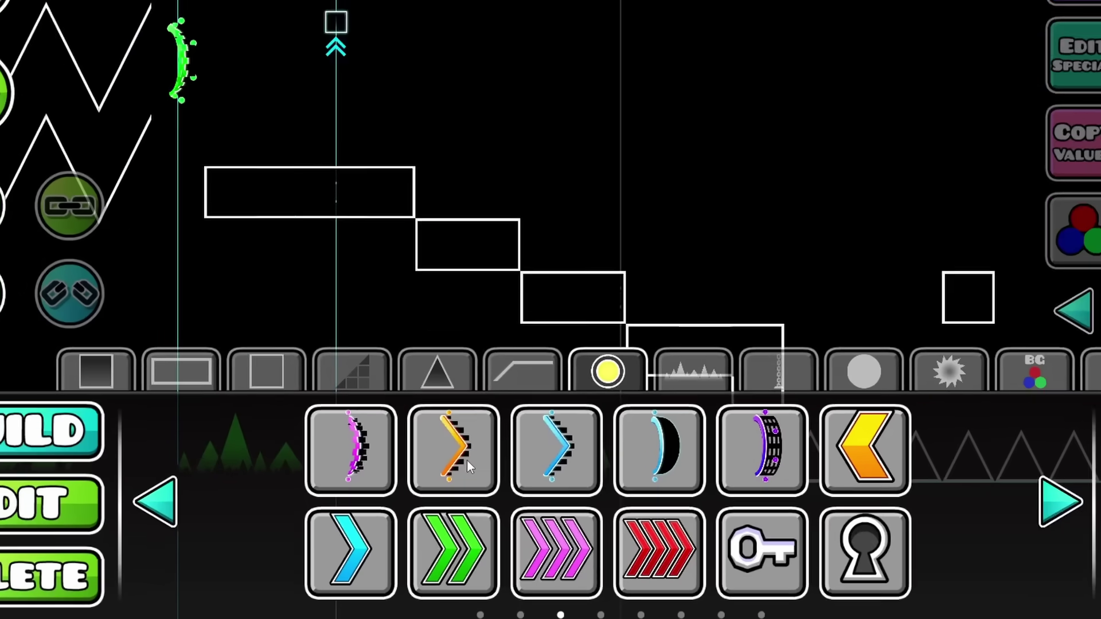
{"action": "left_click", "coordinate": [421, 487]}
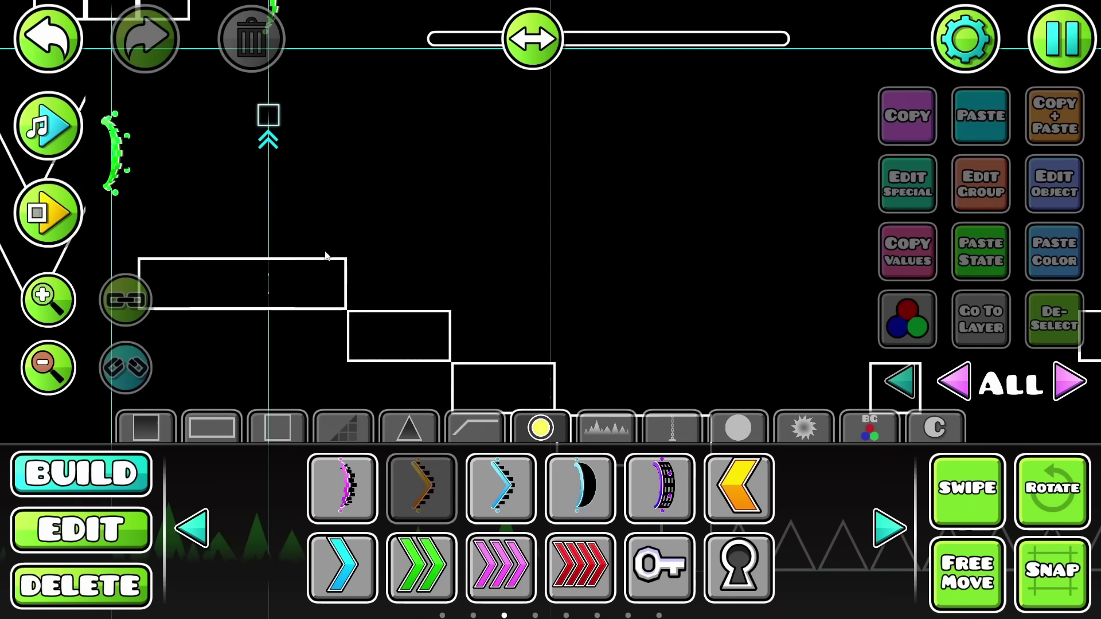
{"action": "left_click", "coordinate": [471, 227]}
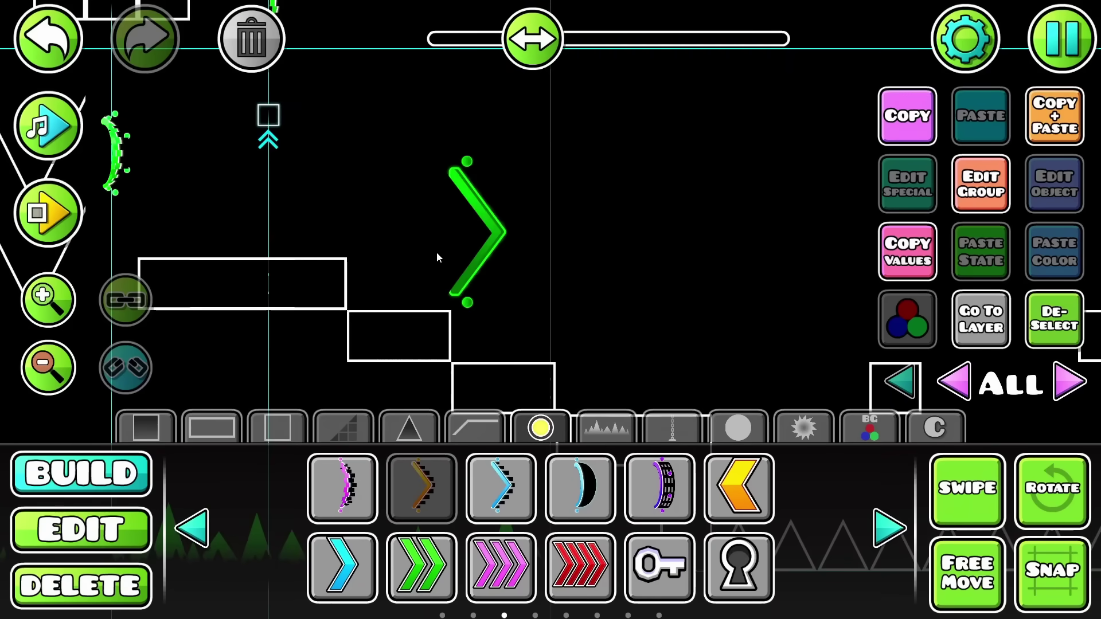
Play back the song over the dual portal steps and the floating blocks above the spikes to check the layout's timing
{"action": "left_click_drag", "start_coordinate": [435, 252], "coordinate": [499, 279]}
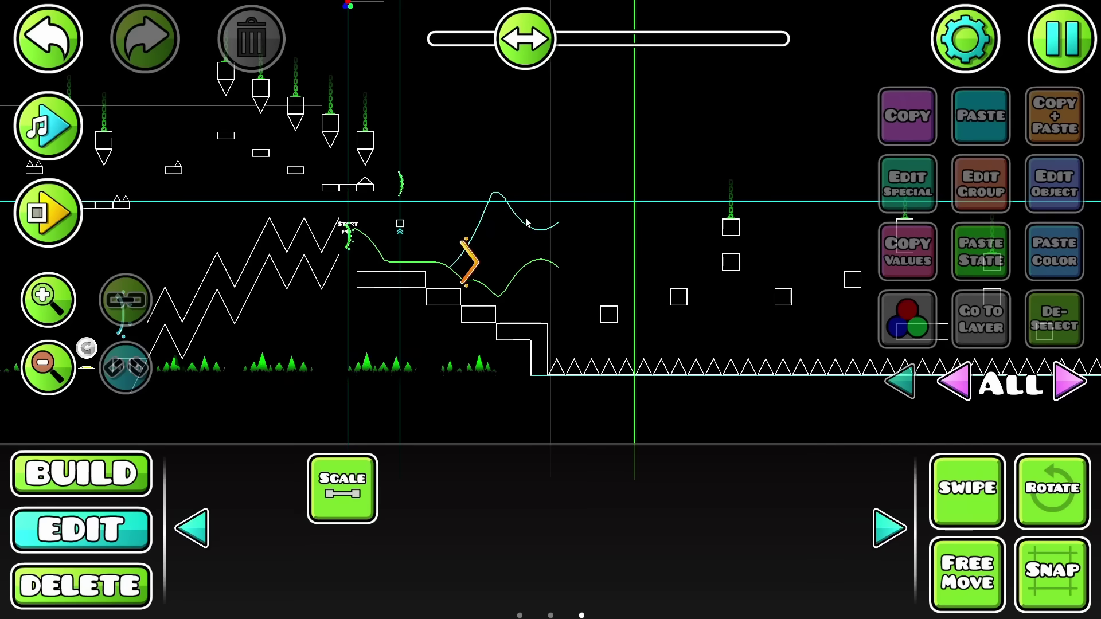
{"action": "mouse_move", "coordinate": [526, 222]}
{"action": "left_mouse_down"}
{"action": "mouse_move", "coordinate": [350, 217]}
{"action": "mouse_move", "coordinate": [537, 212]}
{"action": "left_mouse_up"}
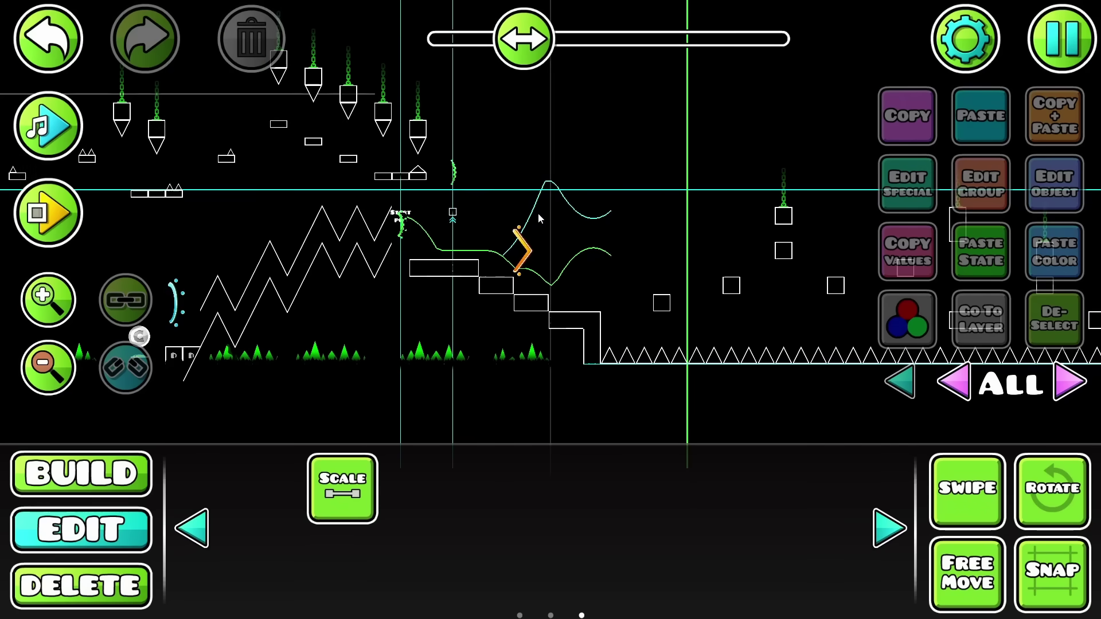
{"action": "left_click", "coordinate": [66, 297]}
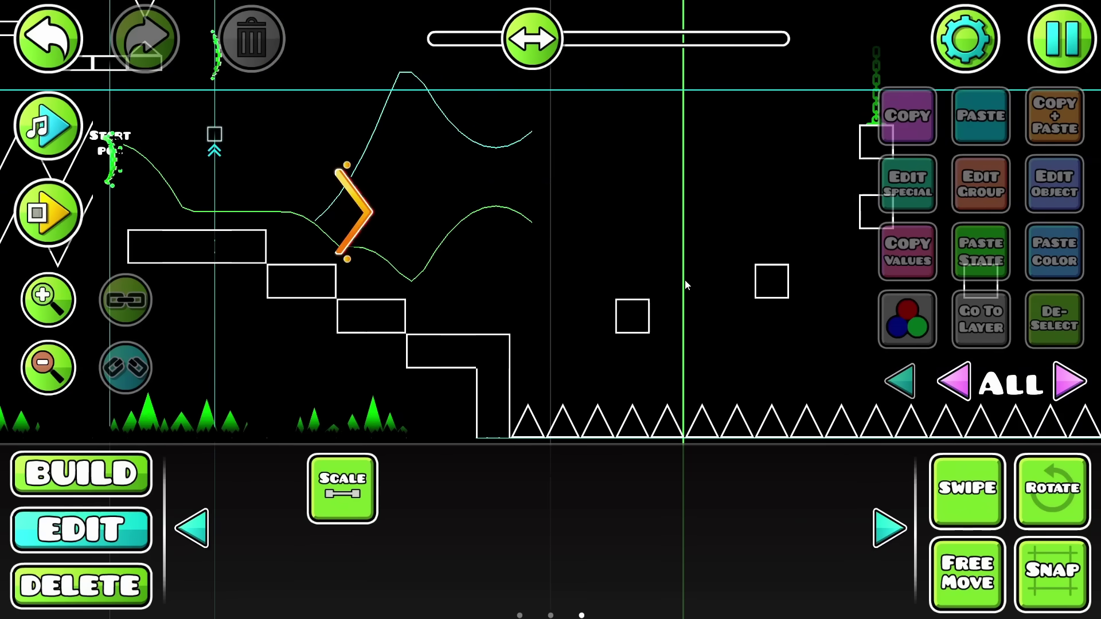
{"action": "left_click_drag", "start_coordinate": [602, 279], "coordinate": [464, 301]}
{"action": "left_click_drag", "start_coordinate": [631, 276], "coordinate": [502, 277]}
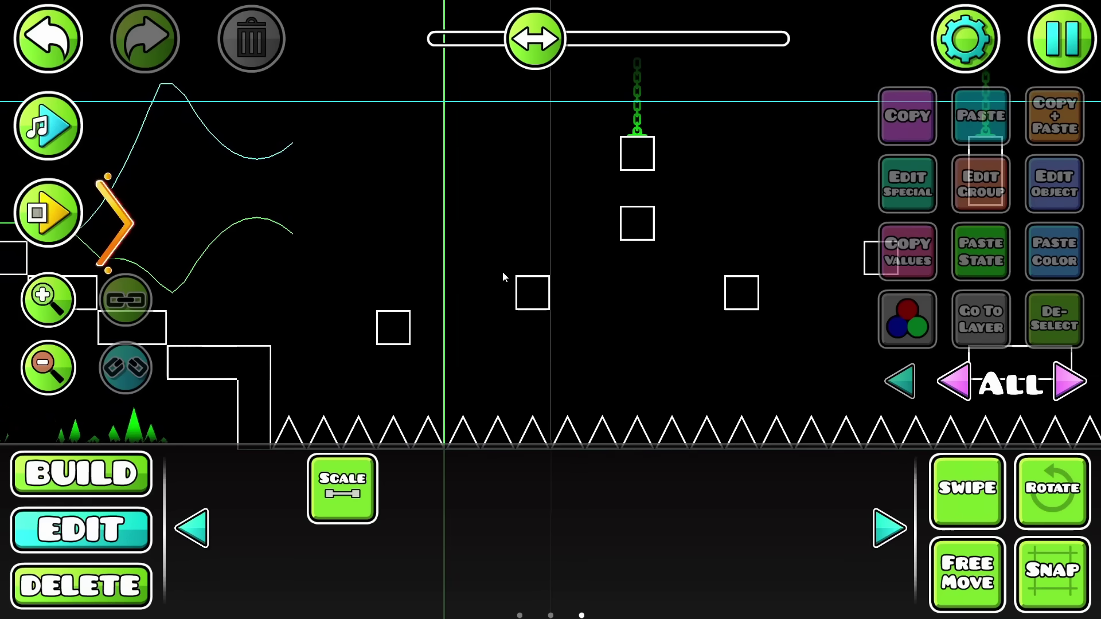
{"action": "left_click", "coordinate": [43, 360]}
{"action": "left_click", "coordinate": [66, 149]}
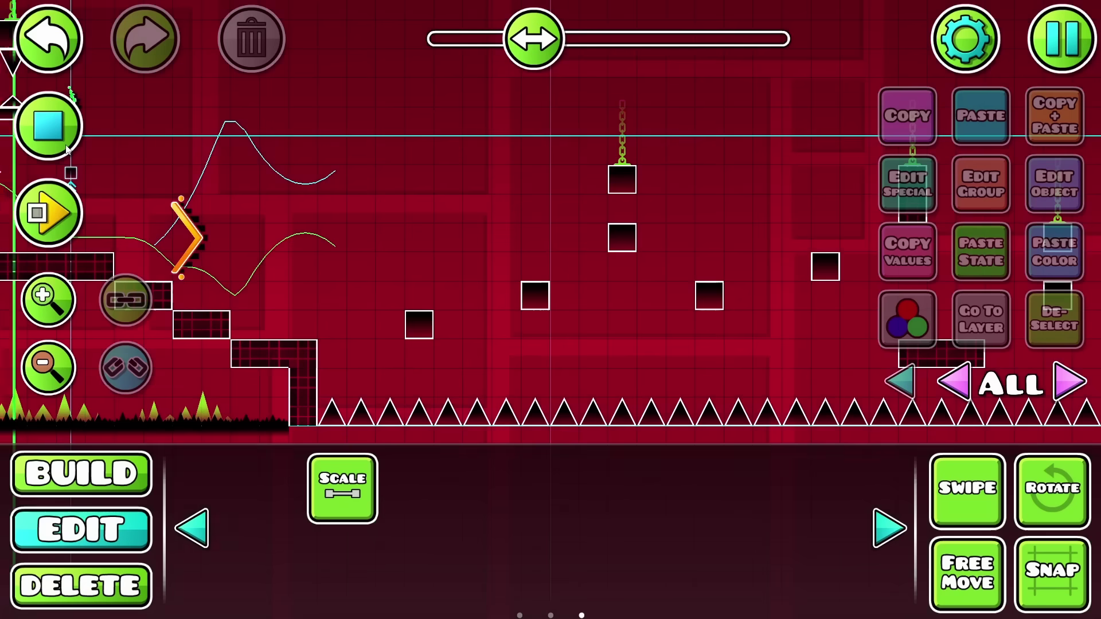
{"action": "left_click", "coordinate": [74, 306]}
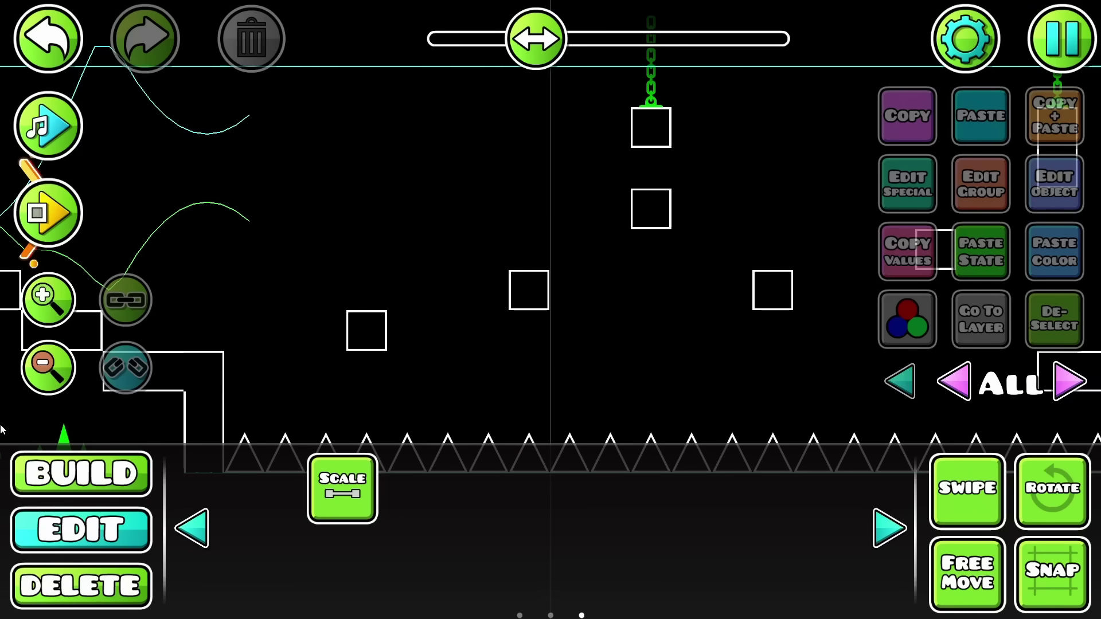
{"action": "left_click", "coordinate": [44, 375]}
{"action": "left_click", "coordinate": [43, 375]}
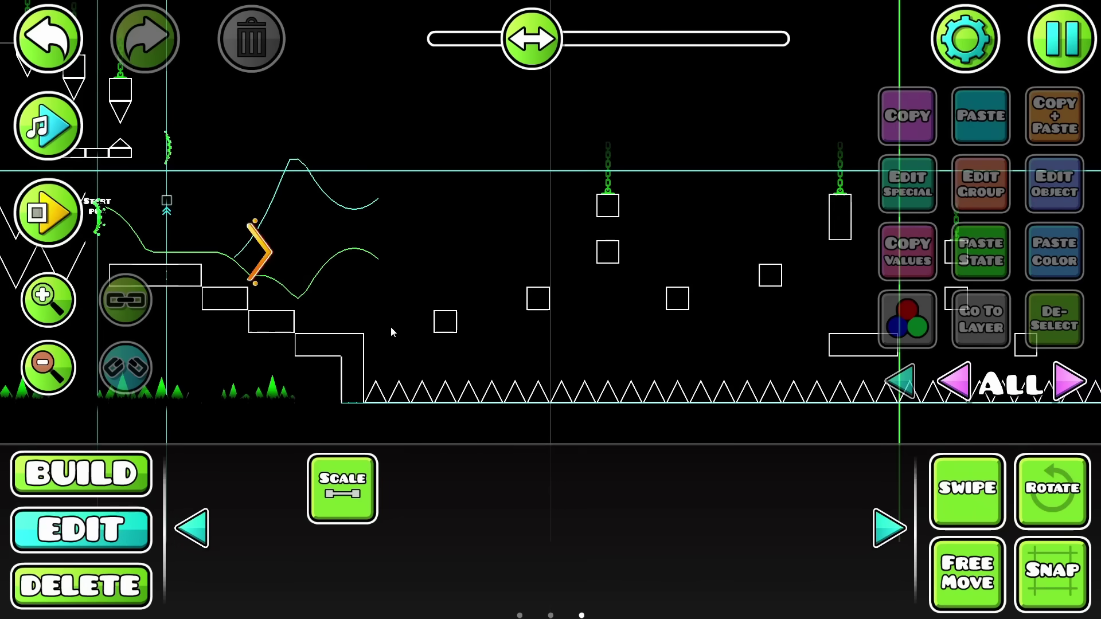
{"action": "left_click", "coordinate": [38, 306]}
{"action": "left_click_drag", "start_coordinate": [525, 308], "coordinate": [731, 292]}
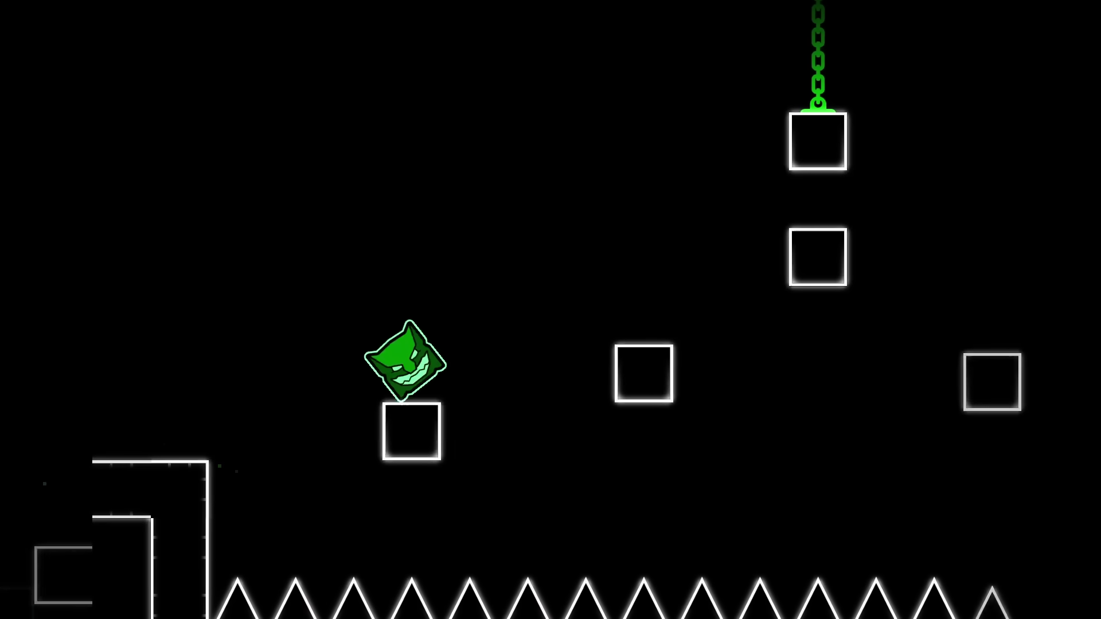
Leave the official Cant Let Go level and reopen Extreme Let Go in the editor
{"action": "key", "text": "Escape"}
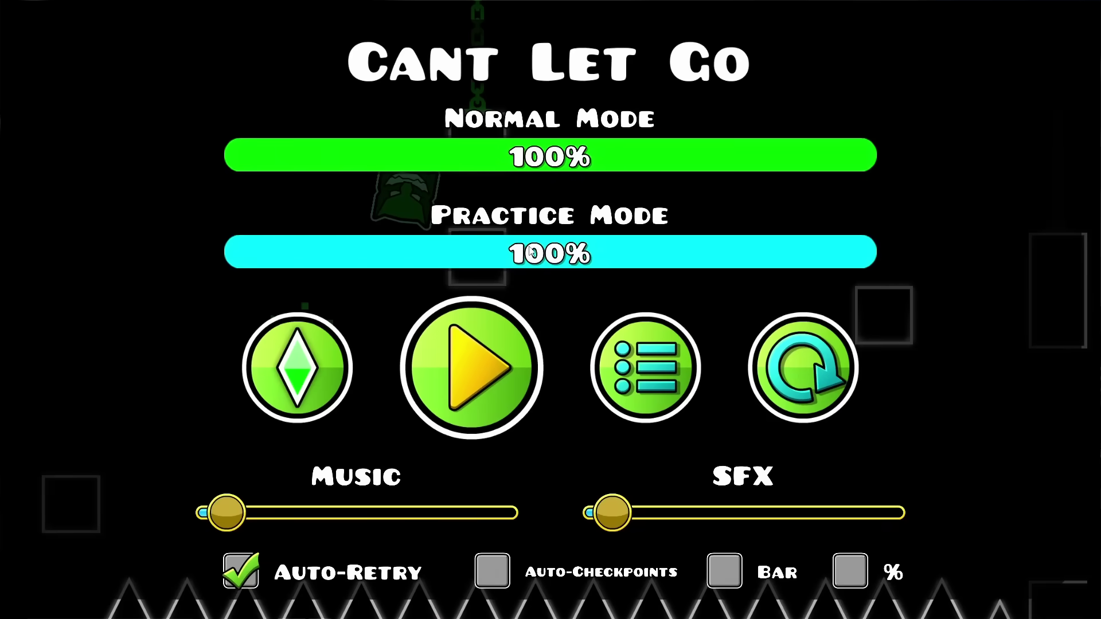
{"action": "key", "text": "Escape"}
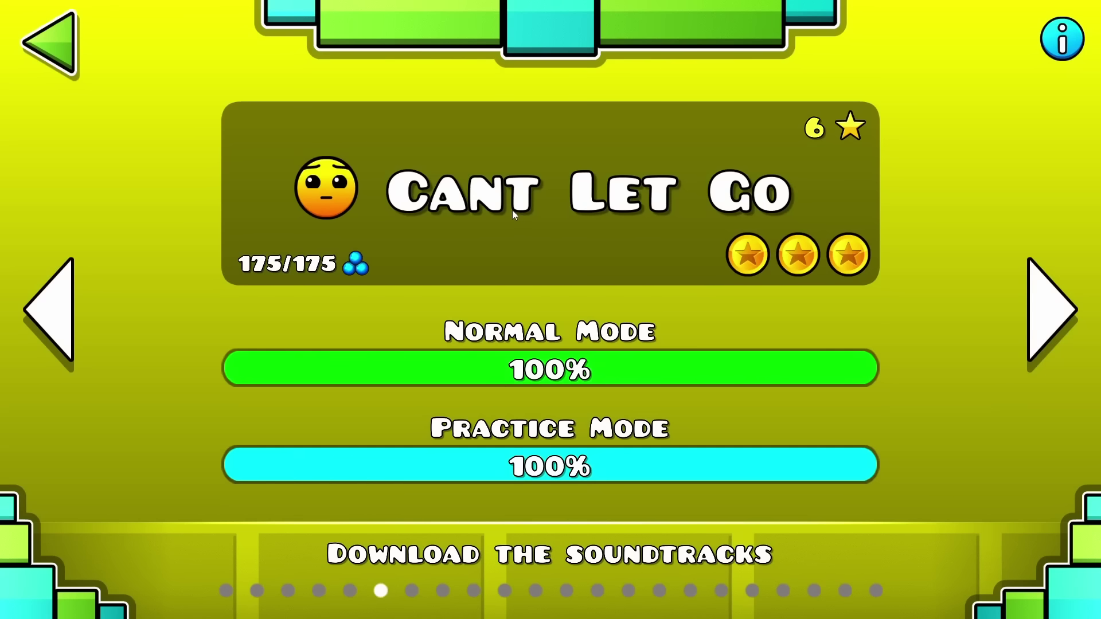
{"action": "left_click", "coordinate": [59, 310]}
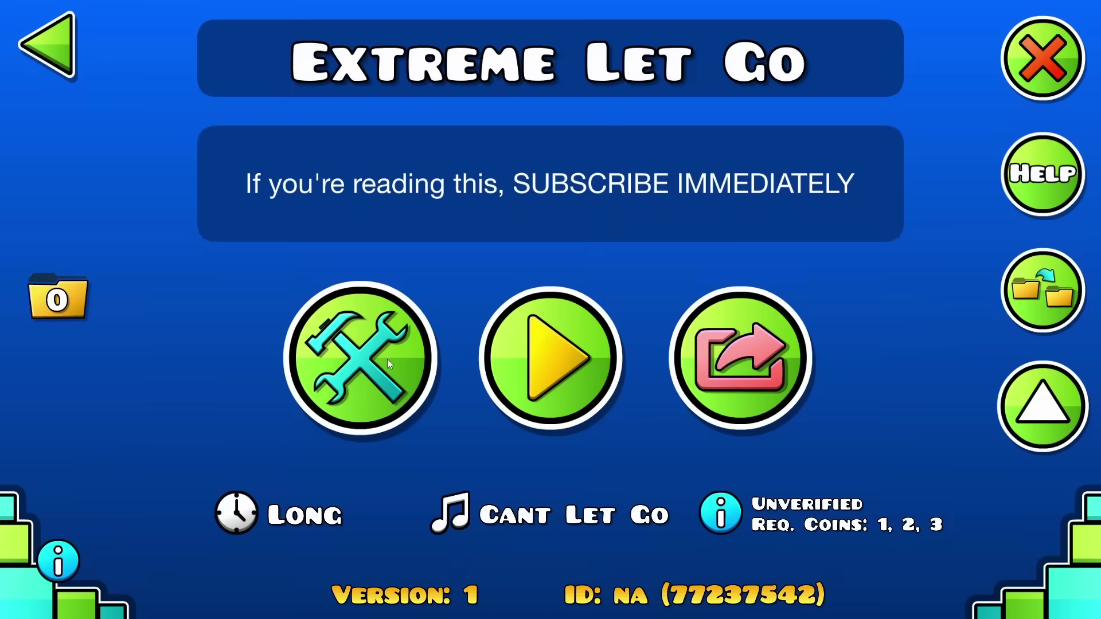
{"action": "left_click", "coordinate": [387, 359]}
Delete the first floating block after the descending steps and the first four ground spikes below it
{"action": "left_click", "coordinate": [48, 300]}
{"action": "left_click_drag", "start_coordinate": [516, 314], "coordinate": [593, 395]}
{"action": "key", "text": "Delete"}
Shift the corner wall of the last step four grid units forward to lengthen the platform before the spikes
{"action": "left_click_drag", "start_coordinate": [447, 275], "coordinate": [395, 398]}
{"action": "key", "text": "d"}
{"action": "key", "text": "d"}
{"action": "key", "text": "d"}
{"action": "left_click_drag", "start_coordinate": [530, 282], "coordinate": [609, 284]}
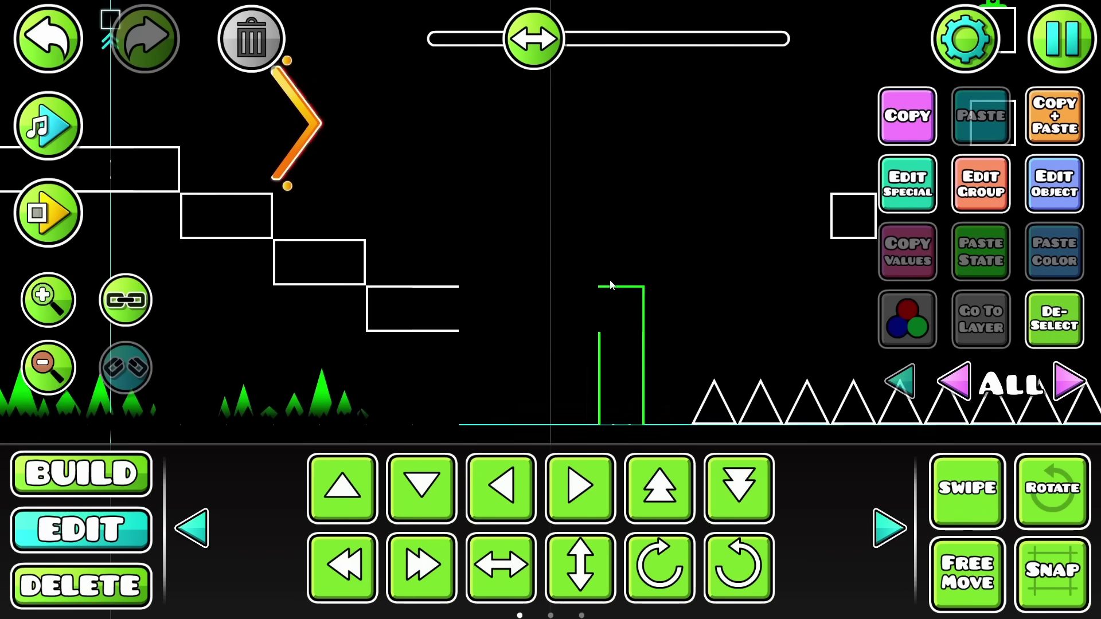
{"action": "left_click_drag", "start_coordinate": [411, 223], "coordinate": [531, 237]}
{"action": "key", "text": "d"}
{"action": "scroll", "coordinate": [505, 275], "scroll_direction": "right", "scroll_amount": 3}
Extend the last step's platform to the shifted corner wall and playtest the dual jumps across the floating blocks
{"action": "left_click", "coordinate": [480, 319]}
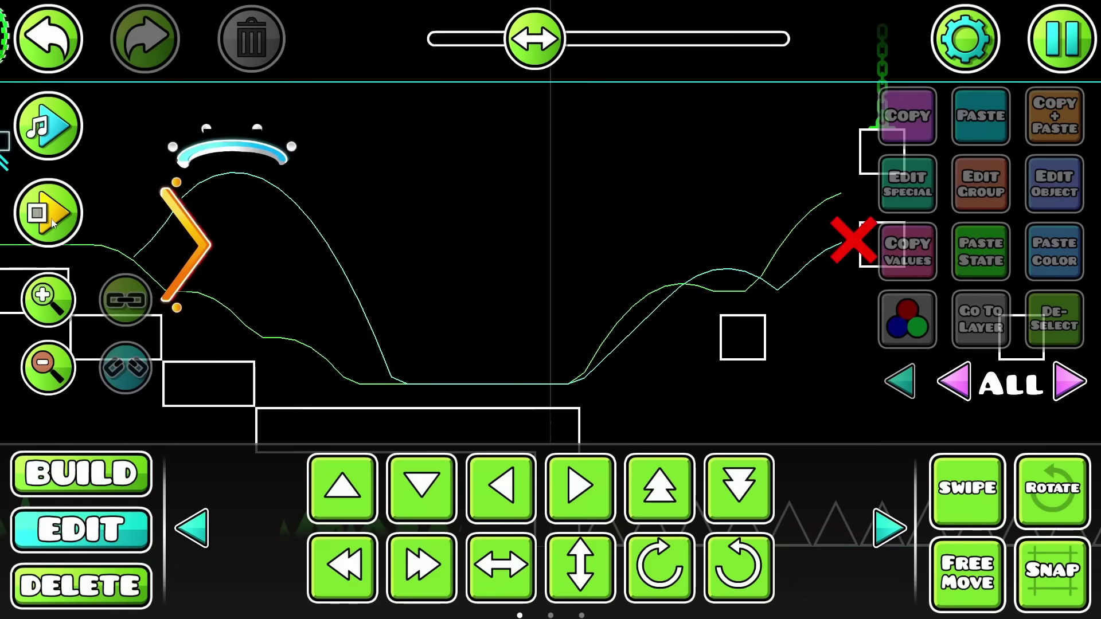
{"action": "left_click", "coordinate": [49, 213]}
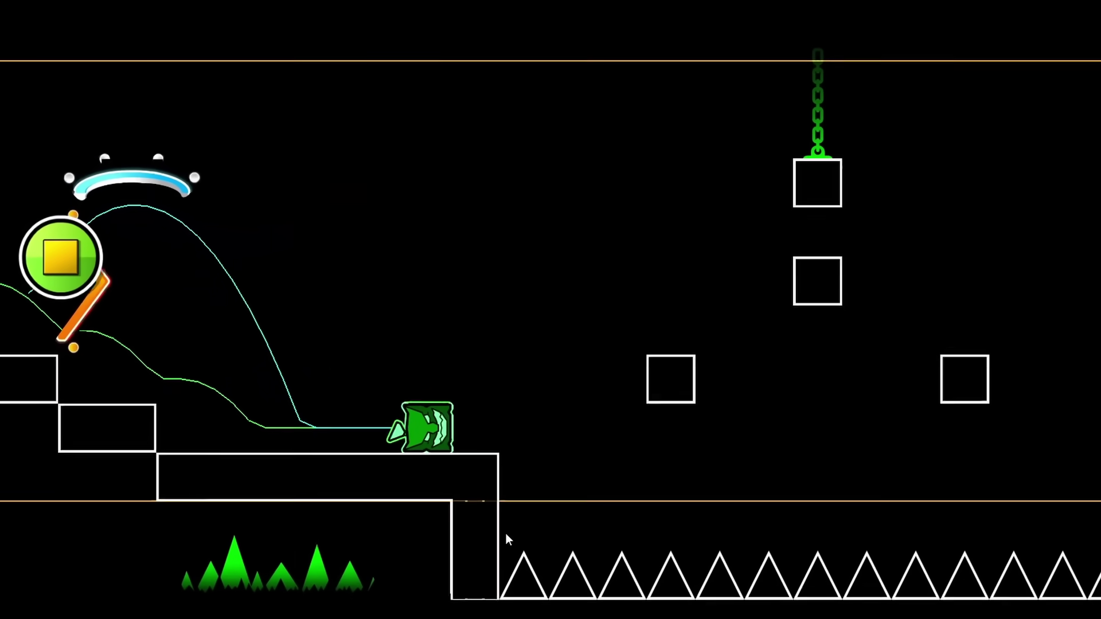
{"action": "left_click", "coordinate": [514, 443]}
{"action": "left_click", "coordinate": [514, 443]}
{"action": "left_click", "coordinate": [514, 443]}
{"action": "key", "text": "space"}
{"action": "key", "text": "space"}
{"action": "key", "text": "space"}
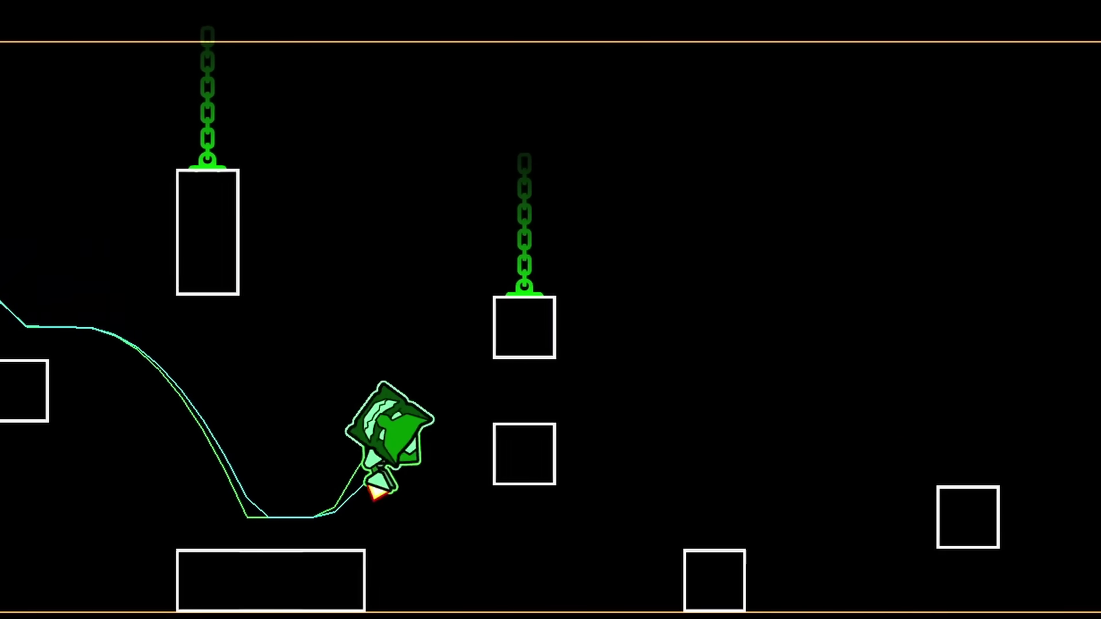
{"action": "key", "text": "space"}
{"action": "key", "text": "space"}
{"action": "key", "text": "space"}
{"action": "key", "text": "space"}
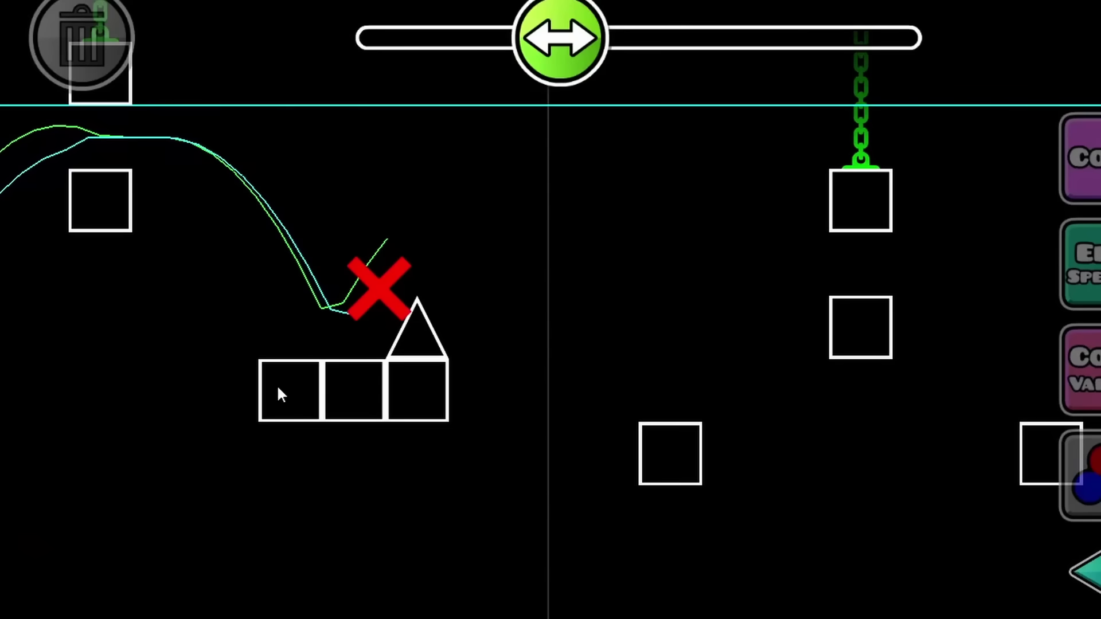
Playtest the dual jumps again from the extended platform over the floating and chained blocks
{"action": "left_click_drag", "start_coordinate": [126, 498], "coordinate": [557, 565]}
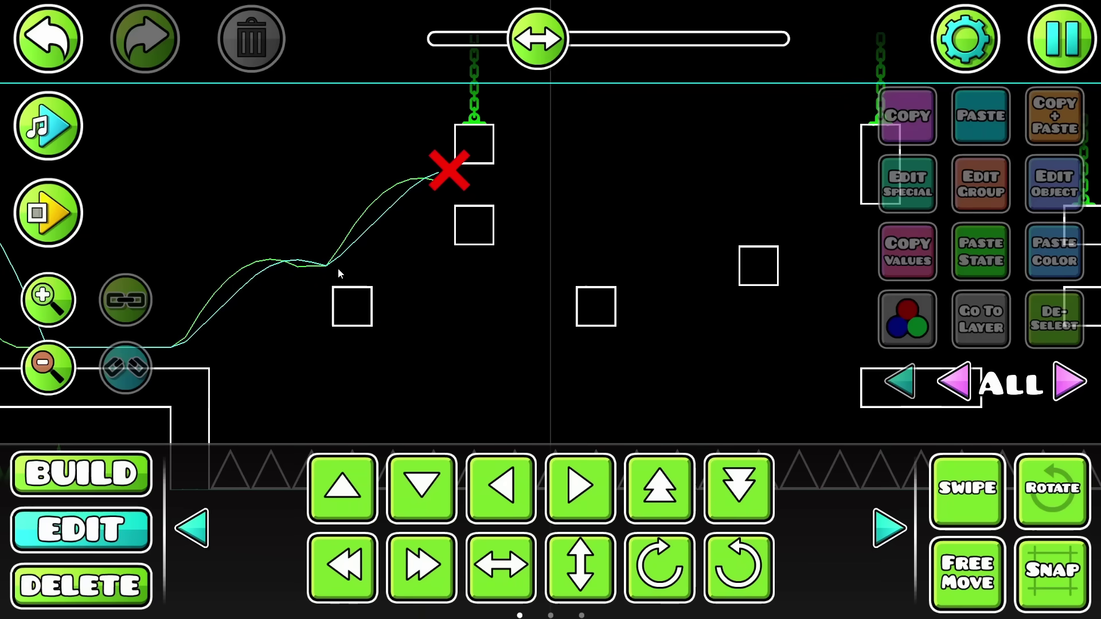
{"action": "left_click", "coordinate": [65, 299]}
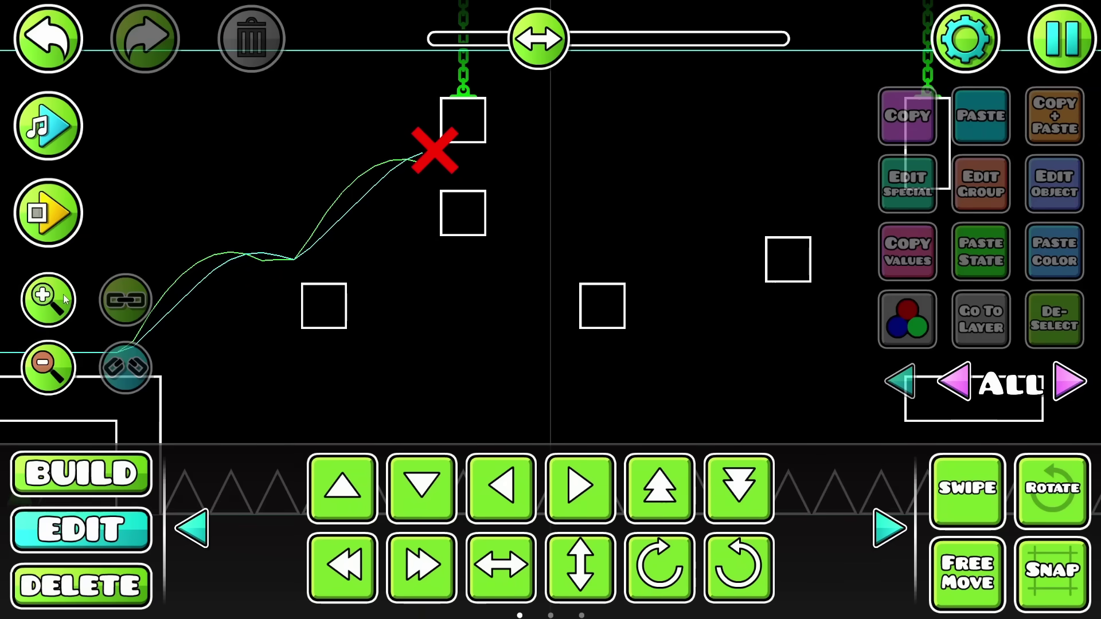
{"action": "left_click", "coordinate": [32, 221]}
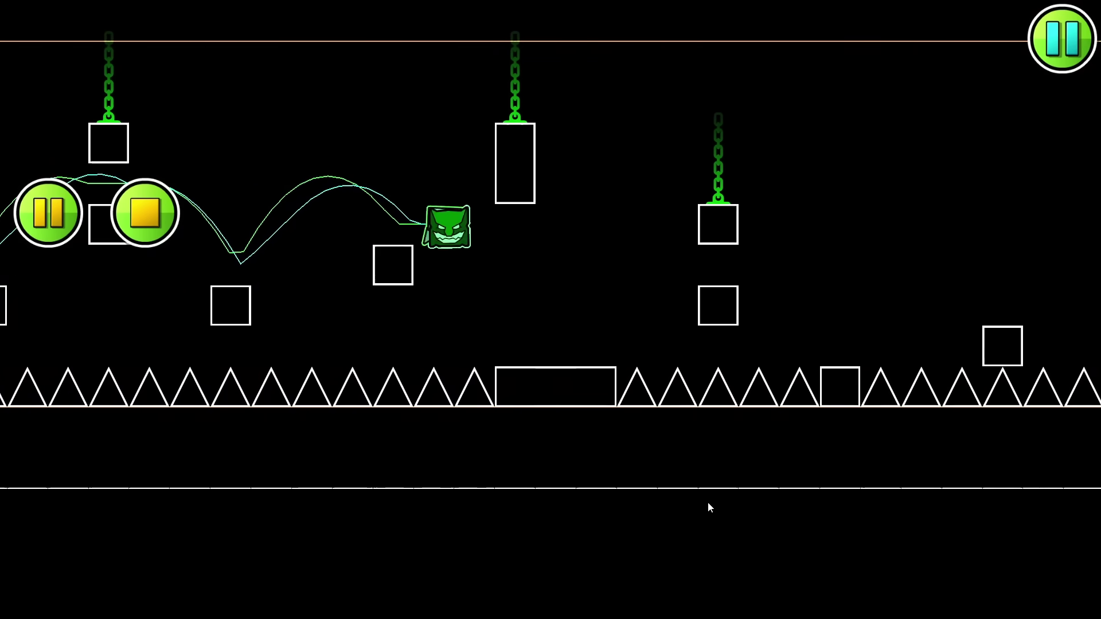
{"action": "left_click", "coordinate": [708, 502]}
{"action": "left_click", "coordinate": [705, 504]}
{"action": "left_click", "coordinate": [705, 505]}
{"action": "left_click", "coordinate": [704, 504]}
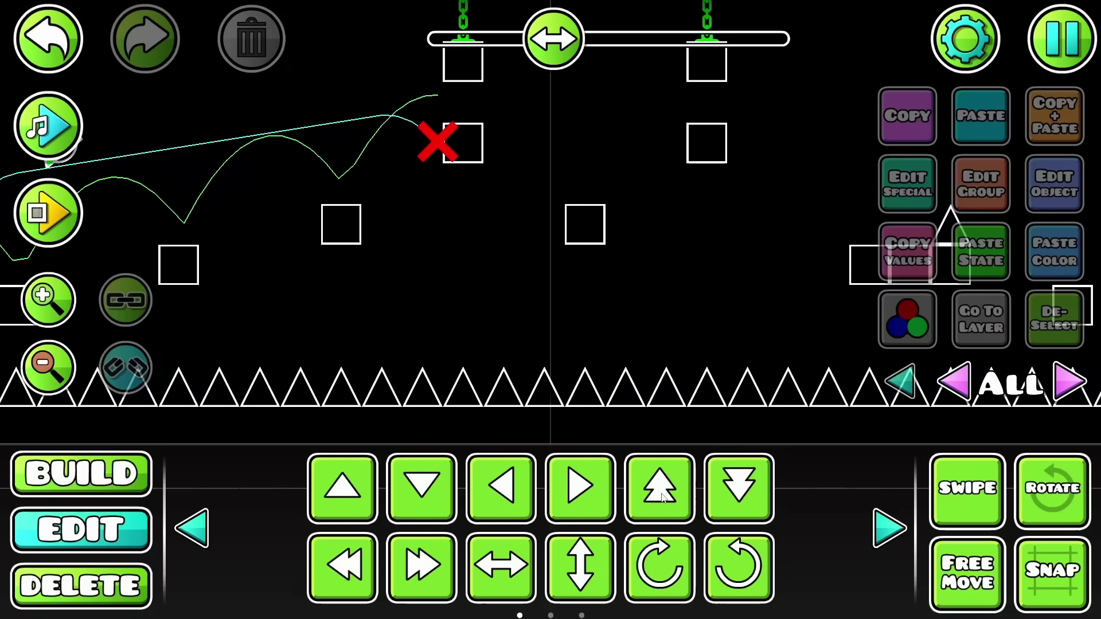
Review the recorded dual paths over the floating blocks and playtest on past the green dash orb and key blocks
{"action": "left_click_drag", "start_coordinate": [325, 276], "coordinate": [629, 298]}
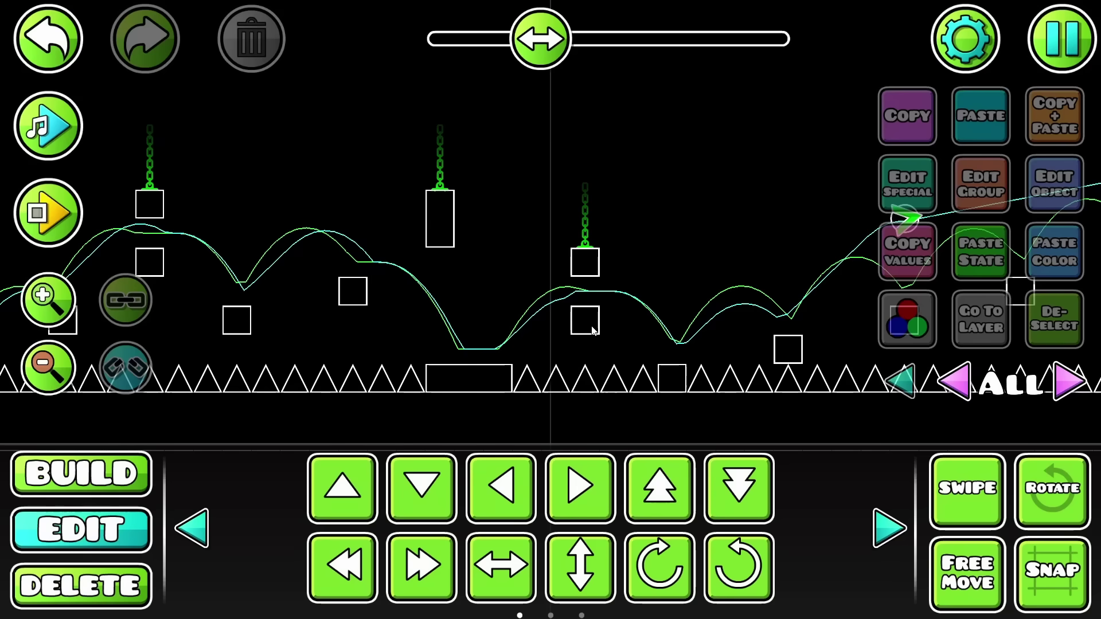
{"action": "left_click_drag", "start_coordinate": [286, 323], "coordinate": [399, 301]}
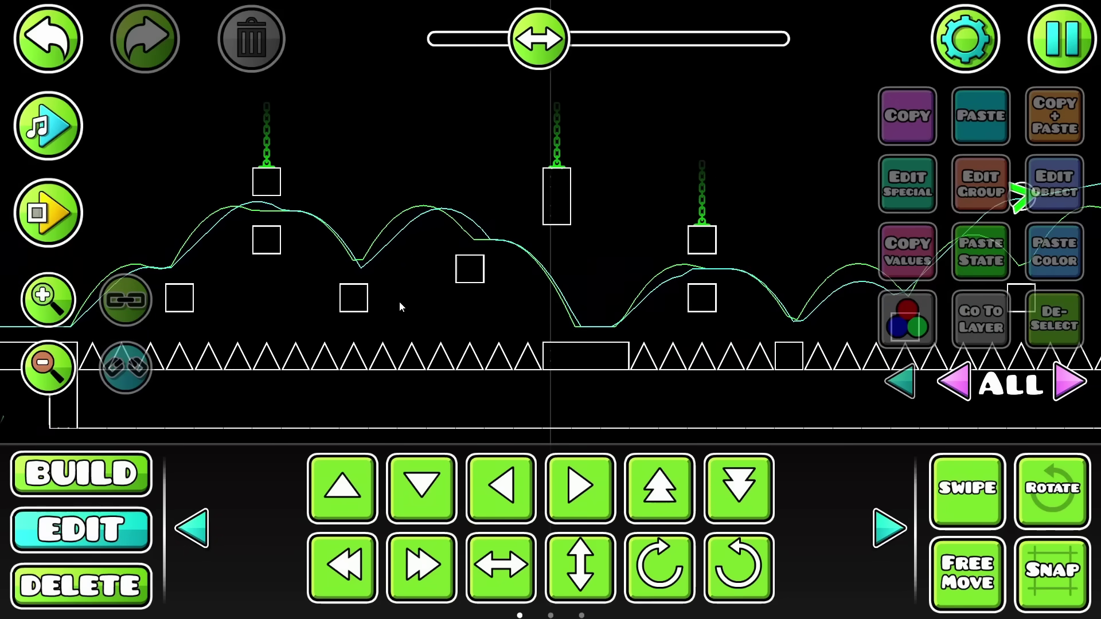
{"action": "left_click", "coordinate": [50, 313]}
{"action": "key", "text": "1"}
{"action": "left_click", "coordinate": [50, 313]}
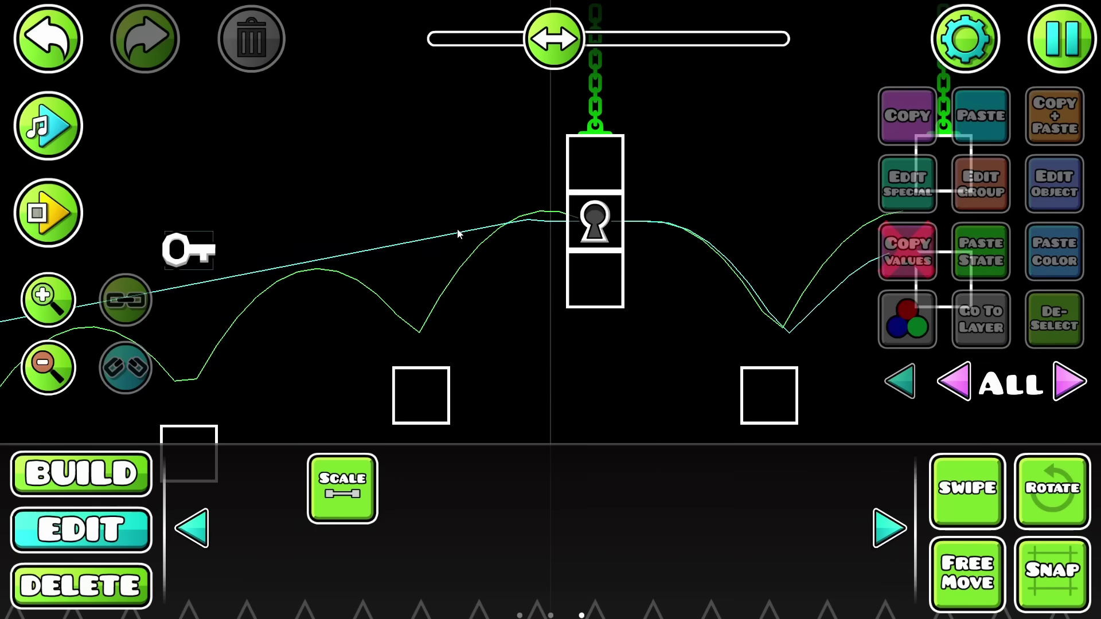
{"action": "left_click_drag", "start_coordinate": [506, 297], "coordinate": [590, 161]}
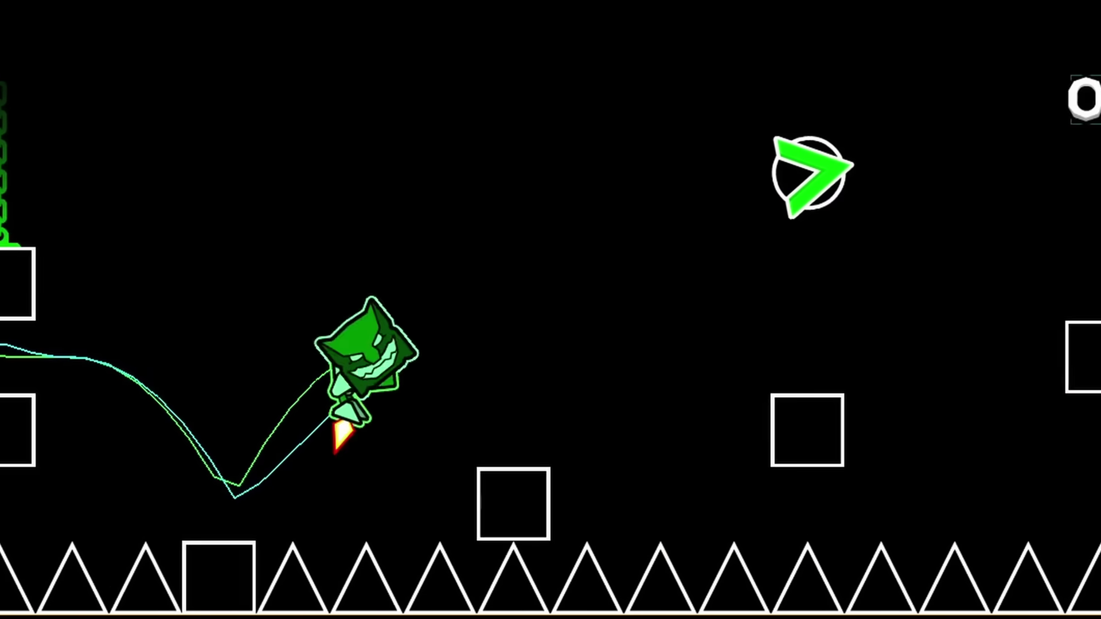
{"action": "key", "text": "space"}
{"action": "key", "text": "space"}
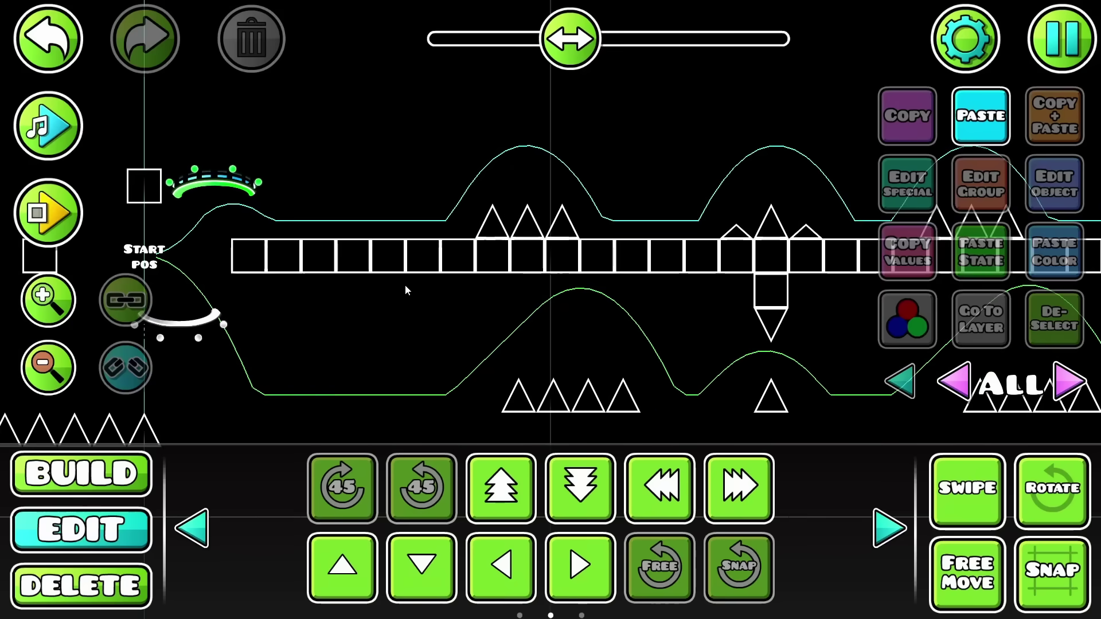
Examine and playtest the split dual section with triple spikes on the block row and spikes on the ground
{"action": "left_click_drag", "start_coordinate": [405, 284], "coordinate": [290, 282]}
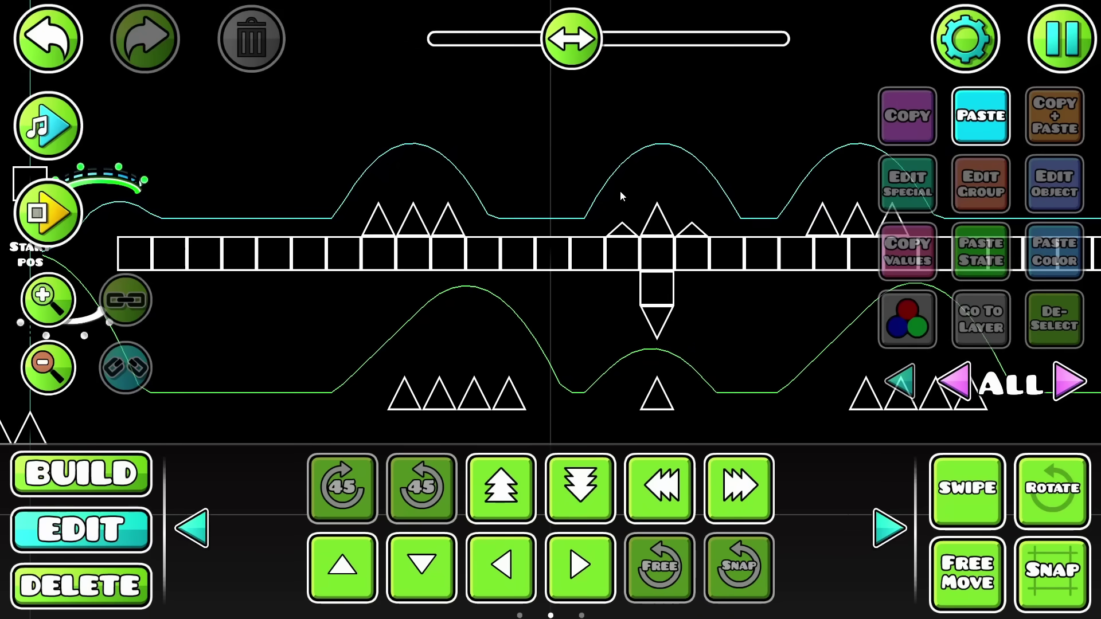
{"action": "left_click_drag", "start_coordinate": [627, 295], "coordinate": [769, 278]}
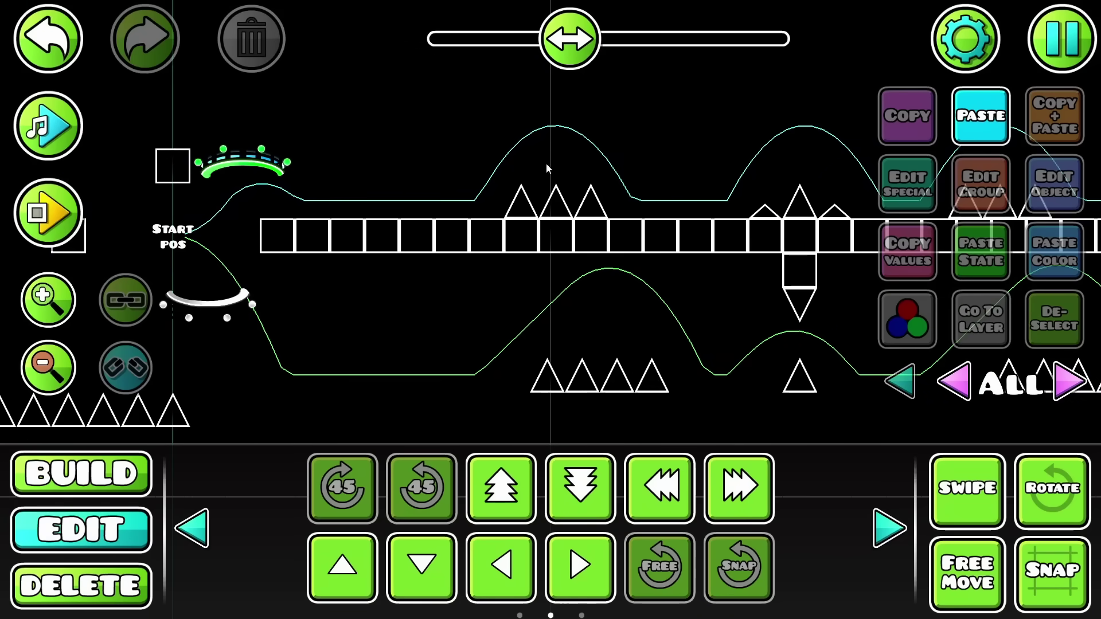
{"action": "left_click_drag", "start_coordinate": [659, 191], "coordinate": [270, 211]}
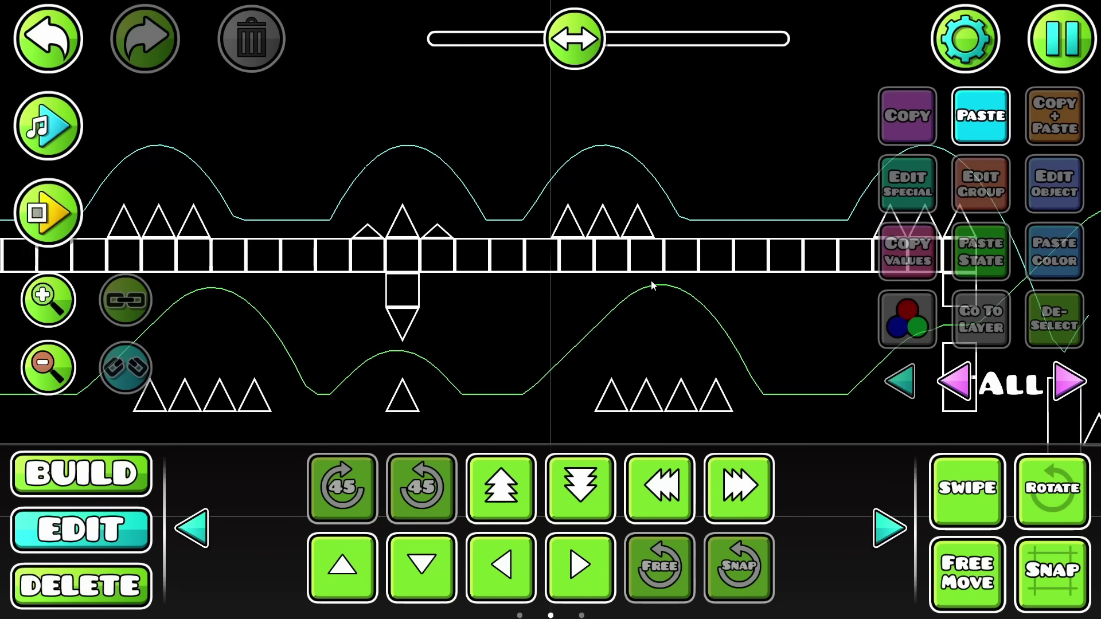
{"action": "left_click_drag", "start_coordinate": [707, 274], "coordinate": [427, 278]}
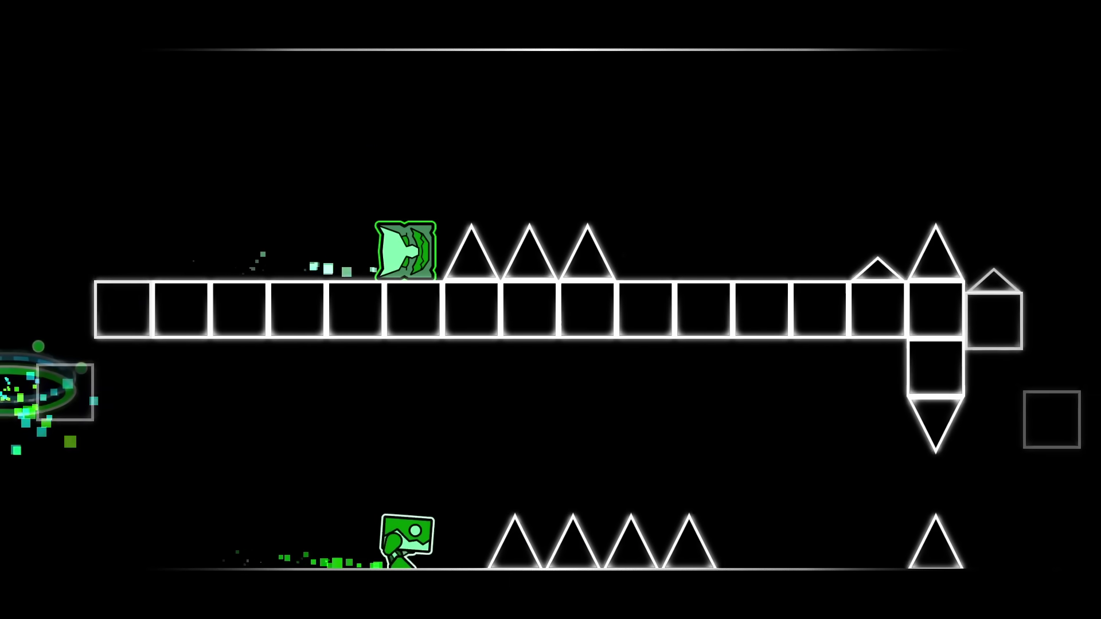
{"action": "key", "text": "space"}
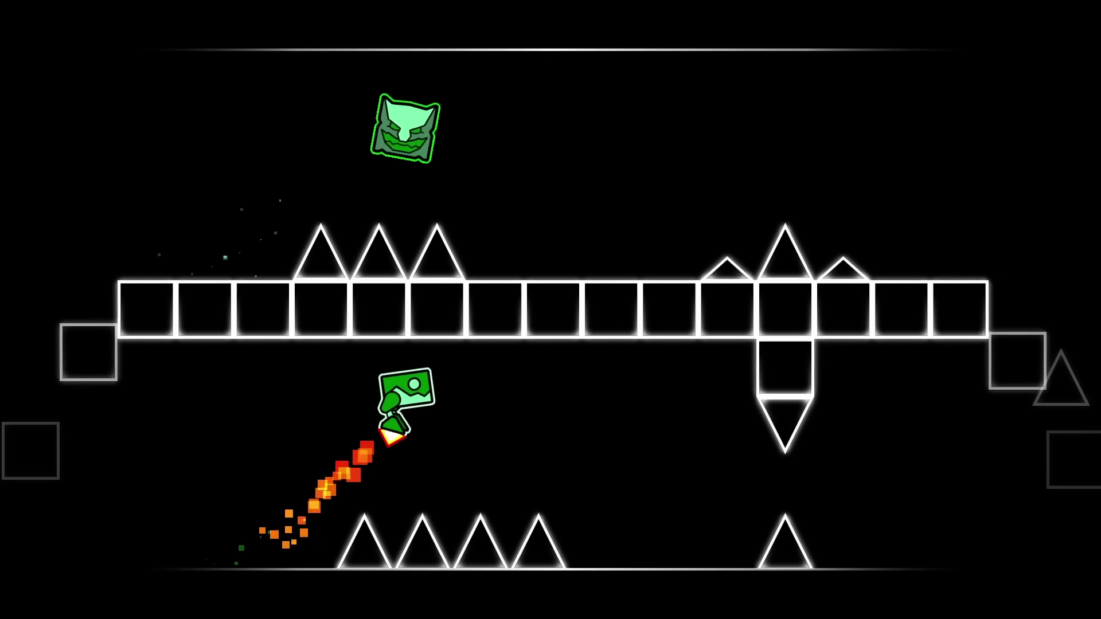
{"action": "key", "text": "space"}
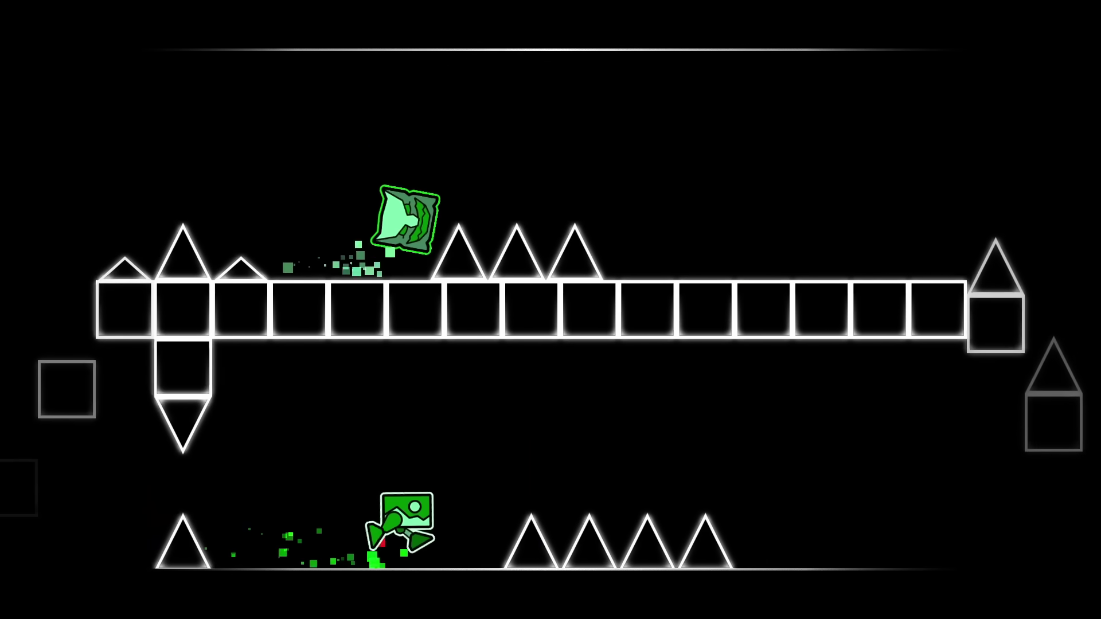
{"action": "key", "text": "space"}
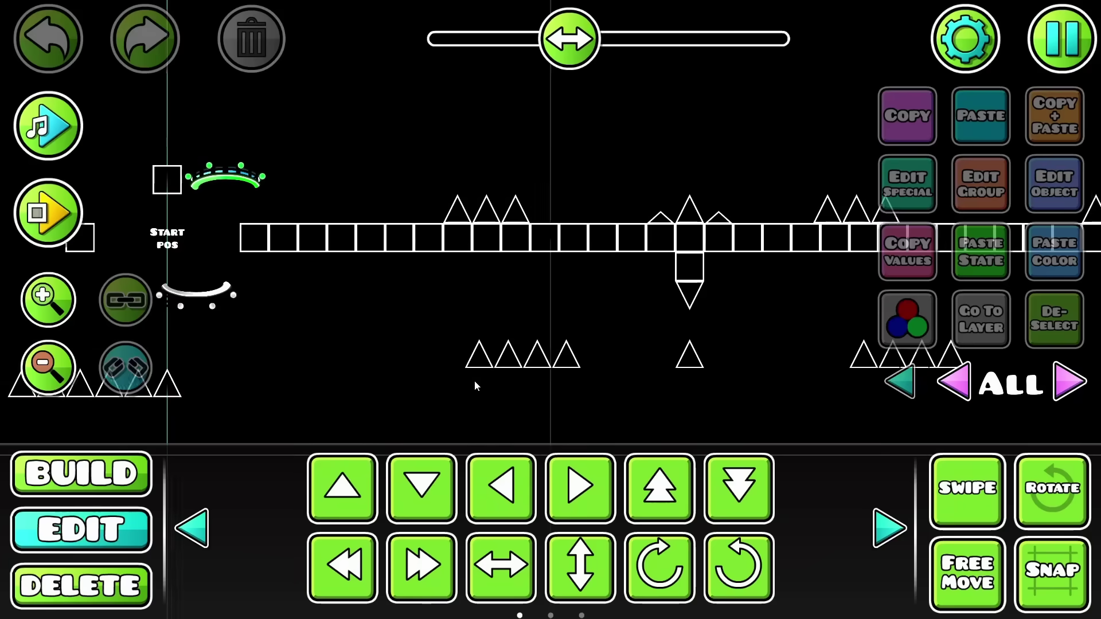
Examine the layout from the split dual section to the hanging spiked pillars with yellow orbs
{"action": "left_click", "coordinate": [49, 309]}
{"action": "left_click_drag", "start_coordinate": [390, 278], "coordinate": [532, 196]}
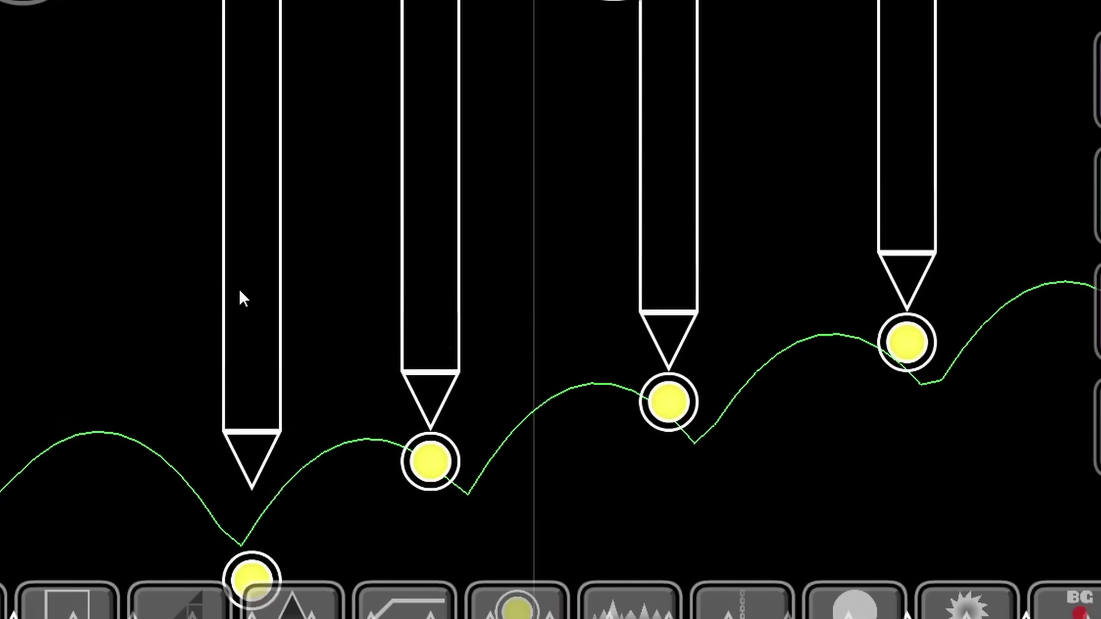
{"action": "left_click_drag", "start_coordinate": [239, 288], "coordinate": [4, 359]}
{"action": "left_click_drag", "start_coordinate": [279, 350], "coordinate": [305, 206]}
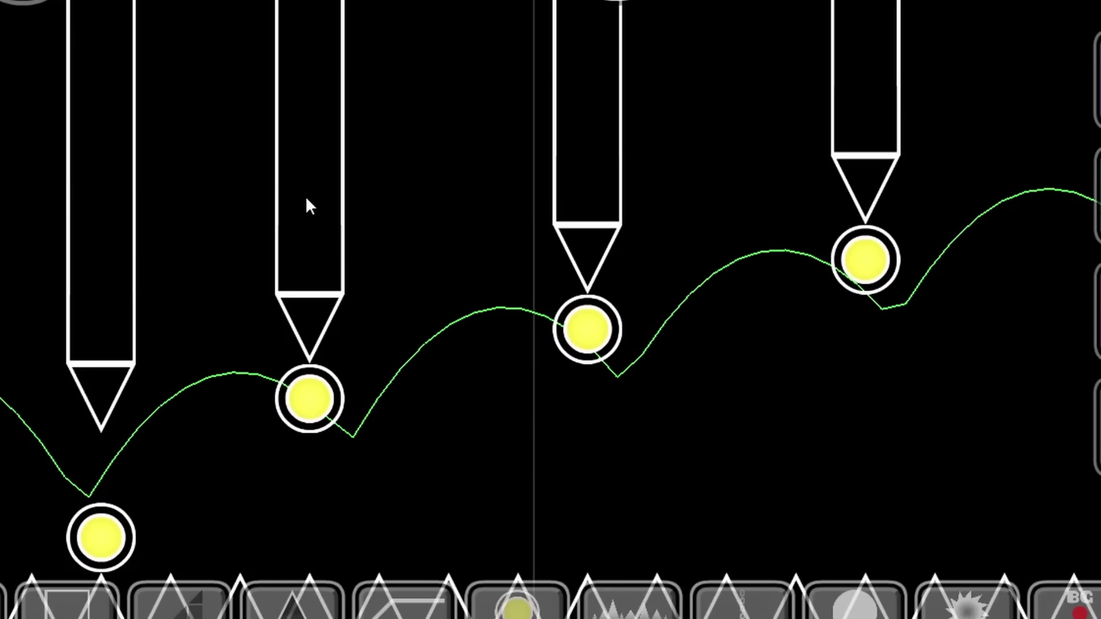
{"action": "scroll", "coordinate": [305, 206], "scroll_direction": "up", "scroll_amount": 1}
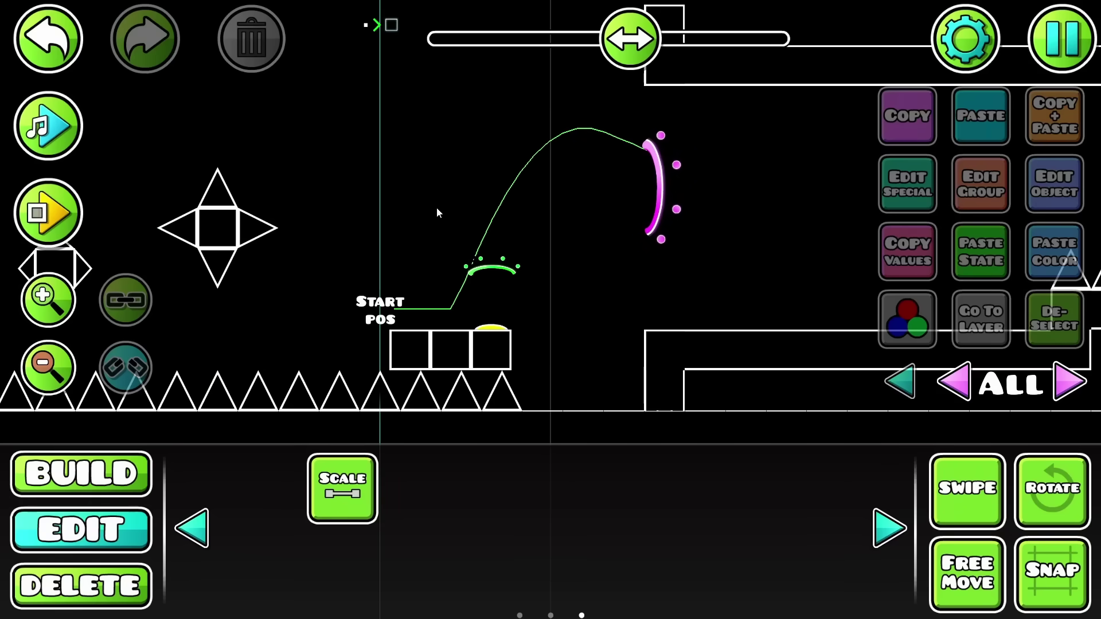
Playtest the jump from the start position over the yellow pad, through the green portal and into the pink portal
{"action": "left_click", "coordinate": [54, 288]}
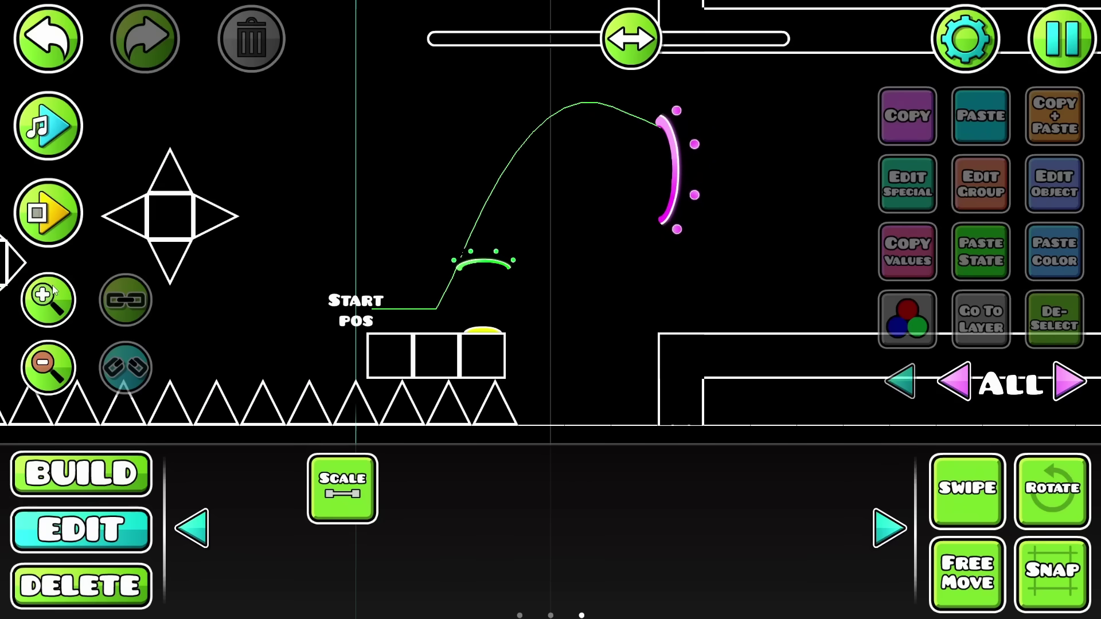
{"action": "left_click", "coordinate": [54, 288]}
{"action": "left_click", "coordinate": [54, 287]}
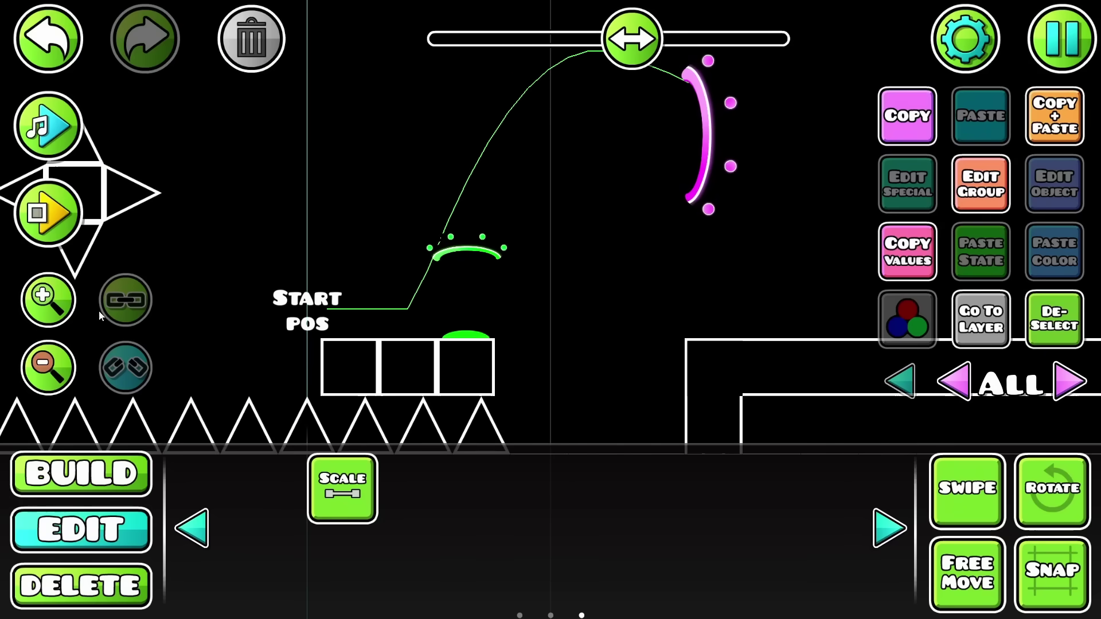
{"action": "scroll", "coordinate": [541, 319], "scroll_direction": "up", "scroll_amount": 3}
{"action": "left_click", "coordinate": [48, 212]}
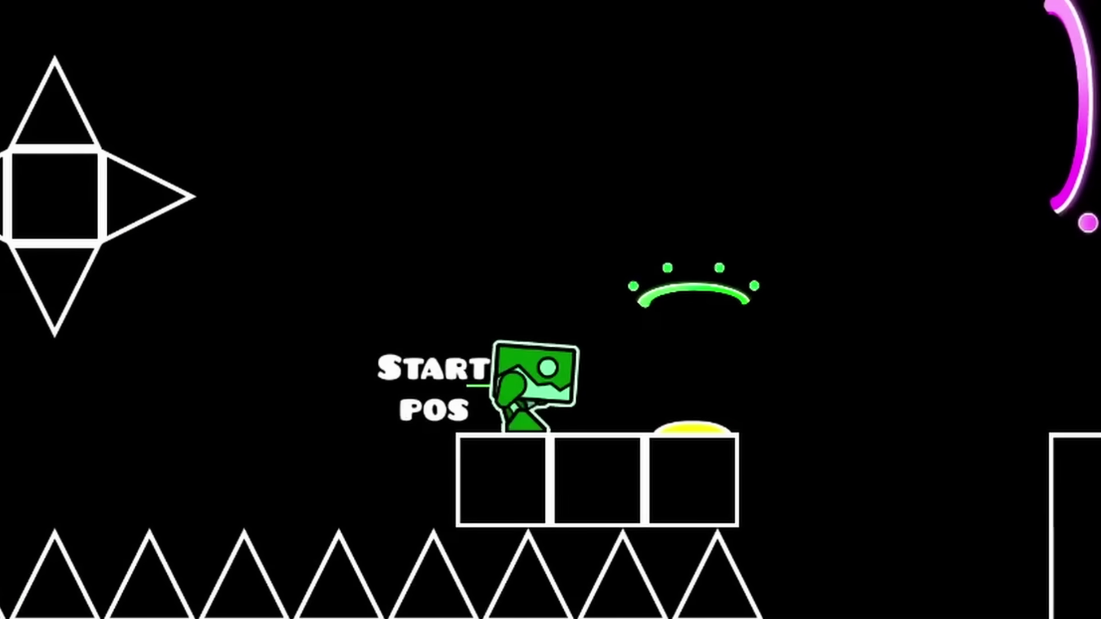
{"action": "key", "text": "space"}
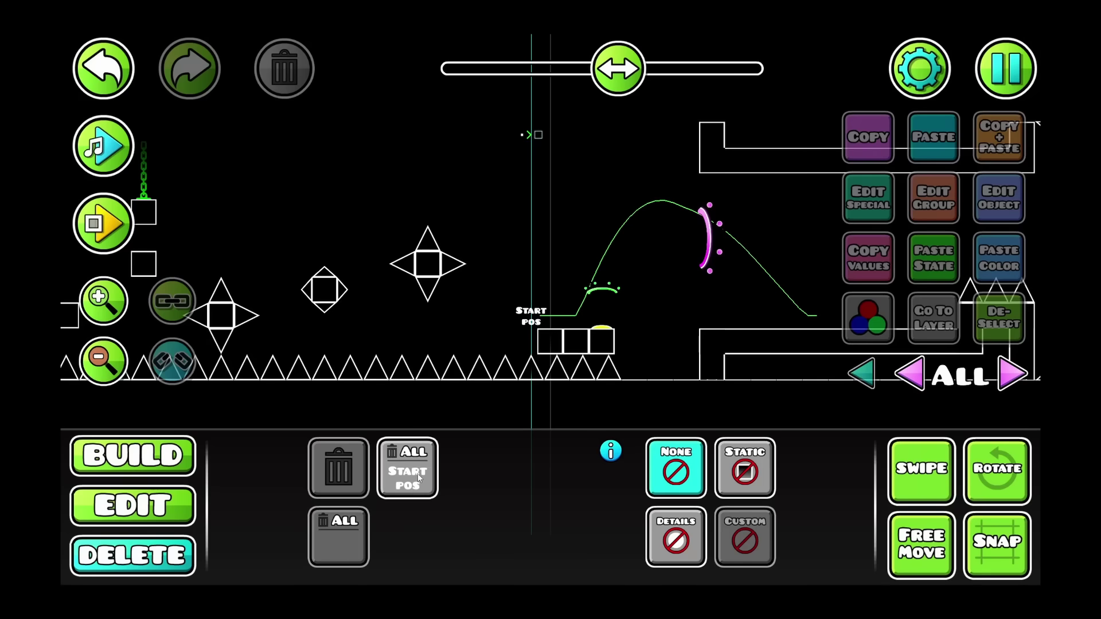
{"action": "left_click", "coordinate": [112, 367]}
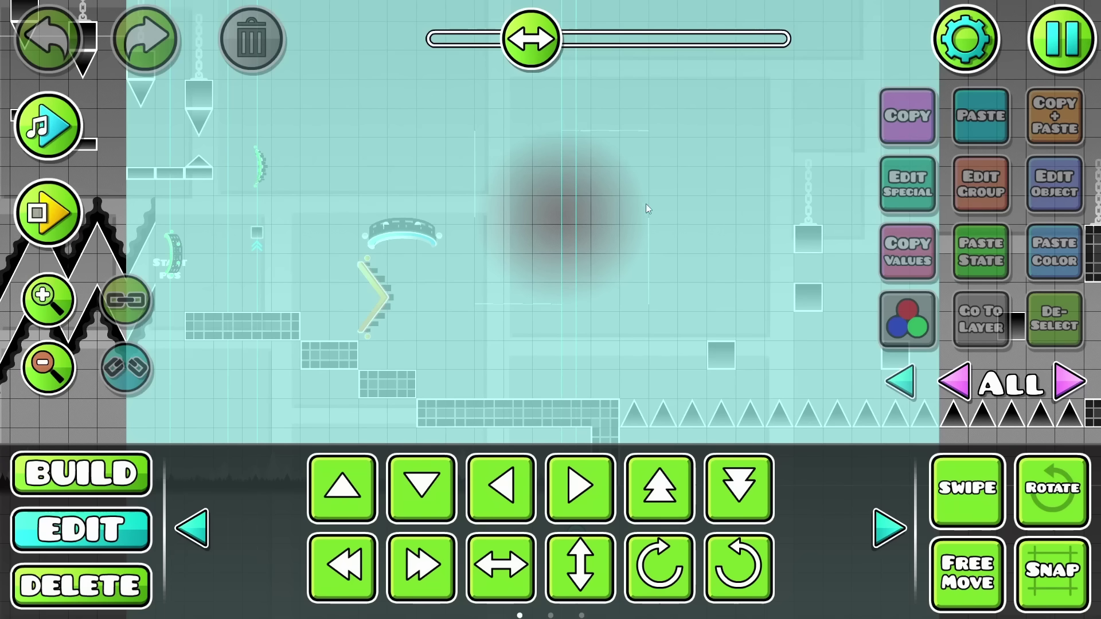
Play the level from the dual portals at the descending steps through the darkened floating blocks, dash orb and keys
{"action": "left_click_drag", "start_coordinate": [577, 202], "coordinate": [553, 241]}
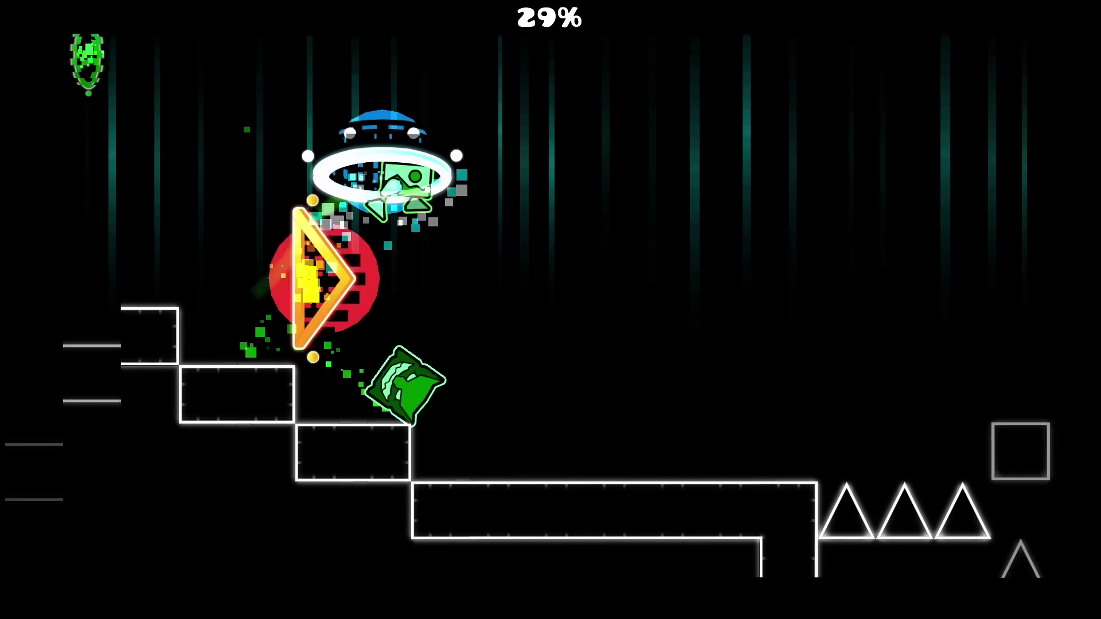
{"action": "key", "text": "space"}
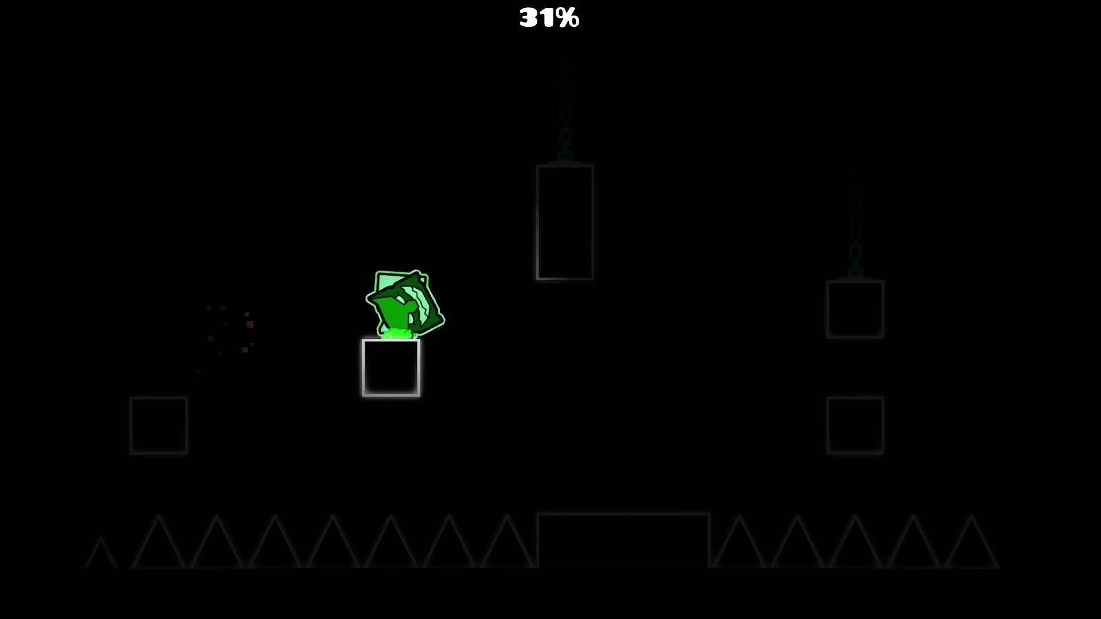
{"action": "key", "text": "space"}
{"action": "key", "text": "space"}
{"action": "key", "text": "space"}
{"action": "key", "text": "space"}
{"action": "key", "text": "space"}
{"action": "key", "text": "space"}
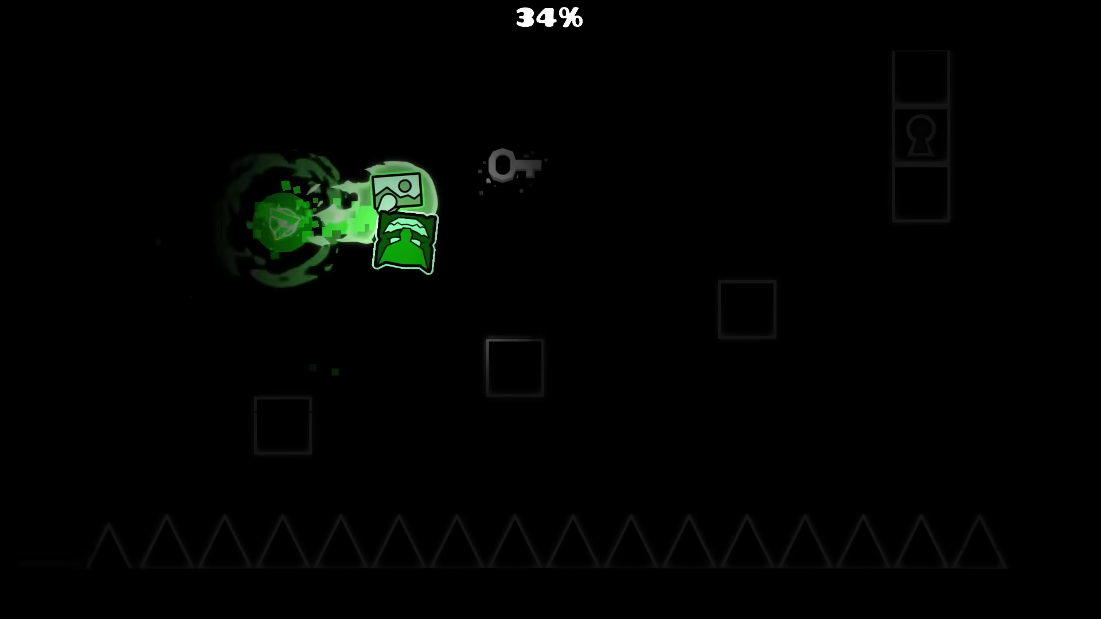
{"action": "key", "text": "space"}
{"action": "key", "text": "space"}
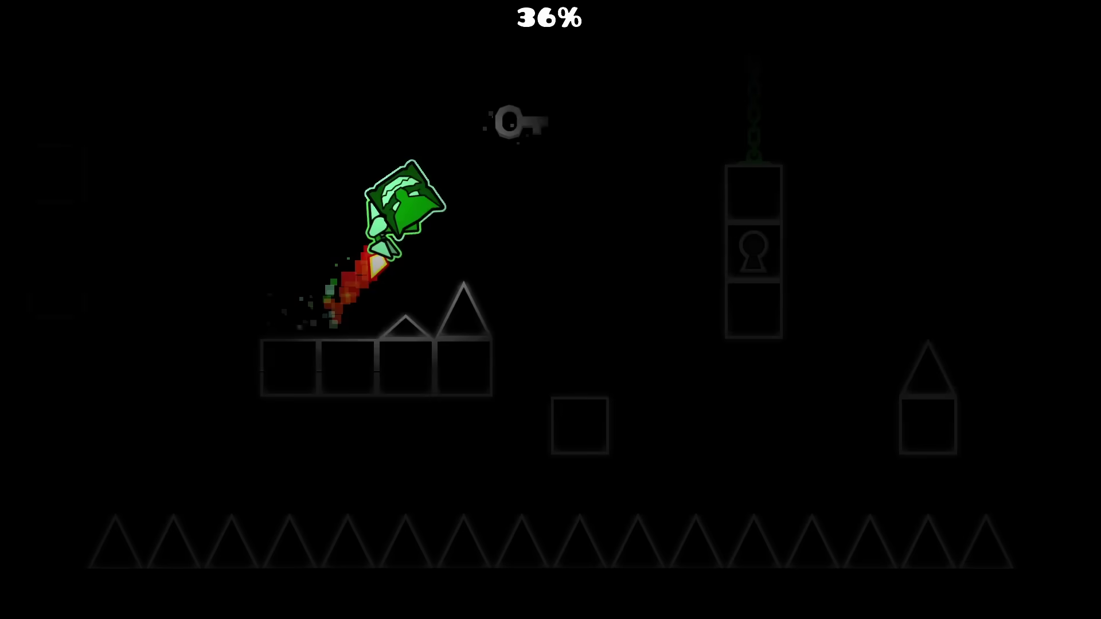
{"action": "key", "text": "space"}
{"action": "key", "text": "space"}
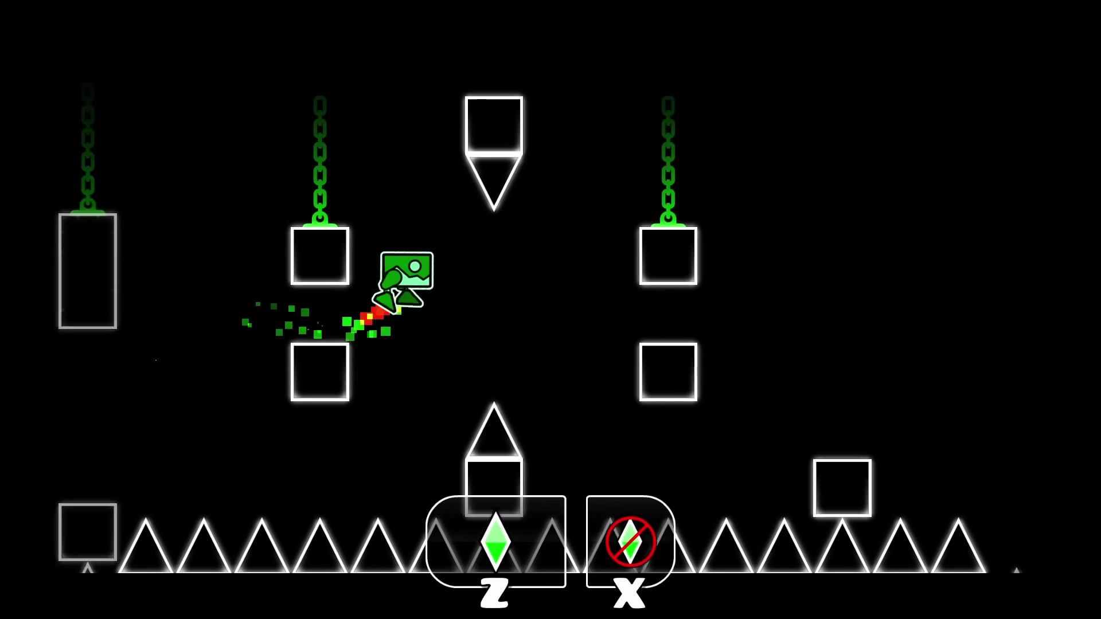
Play the robot section from the chained floating blocks past the hanging spiked pillars with yellow orbs, setting practice checkpoints
{"action": "key", "text": "space"}
{"action": "key", "text": "z"}
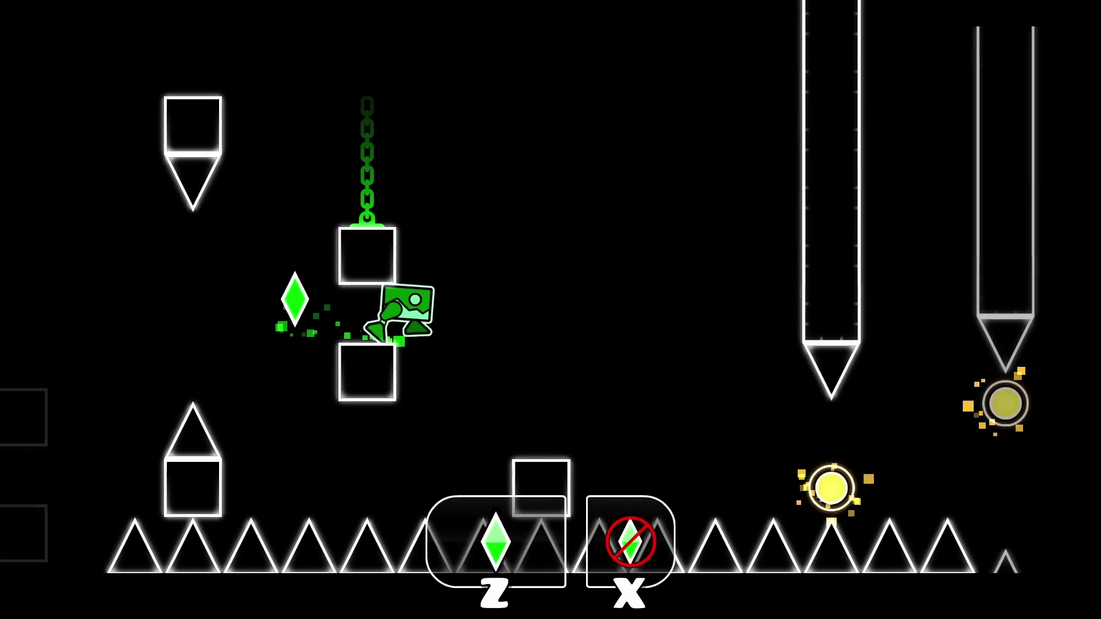
{"action": "key", "text": "space"}
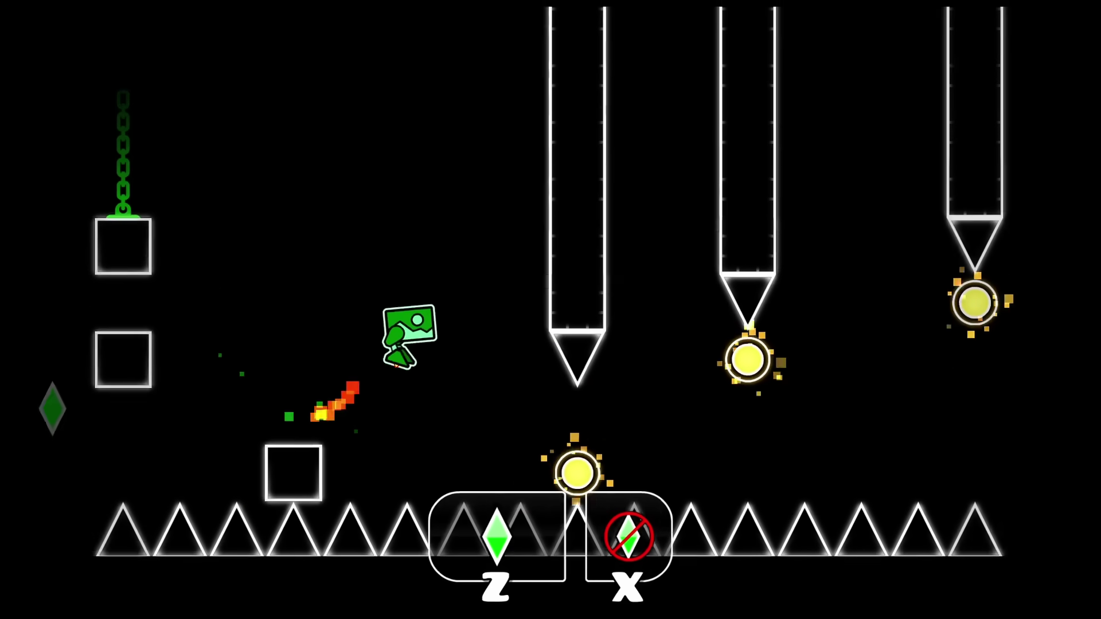
{"action": "key", "text": "space"}
{"action": "key", "text": "space"}
{"action": "key", "text": "z"}
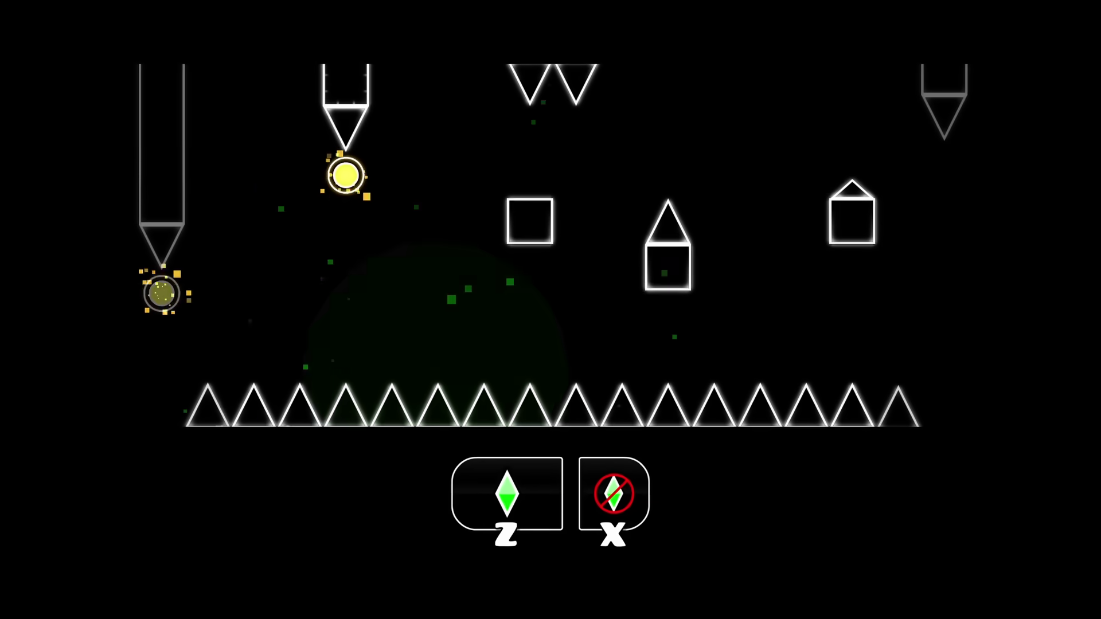
{"action": "key", "text": "space"}
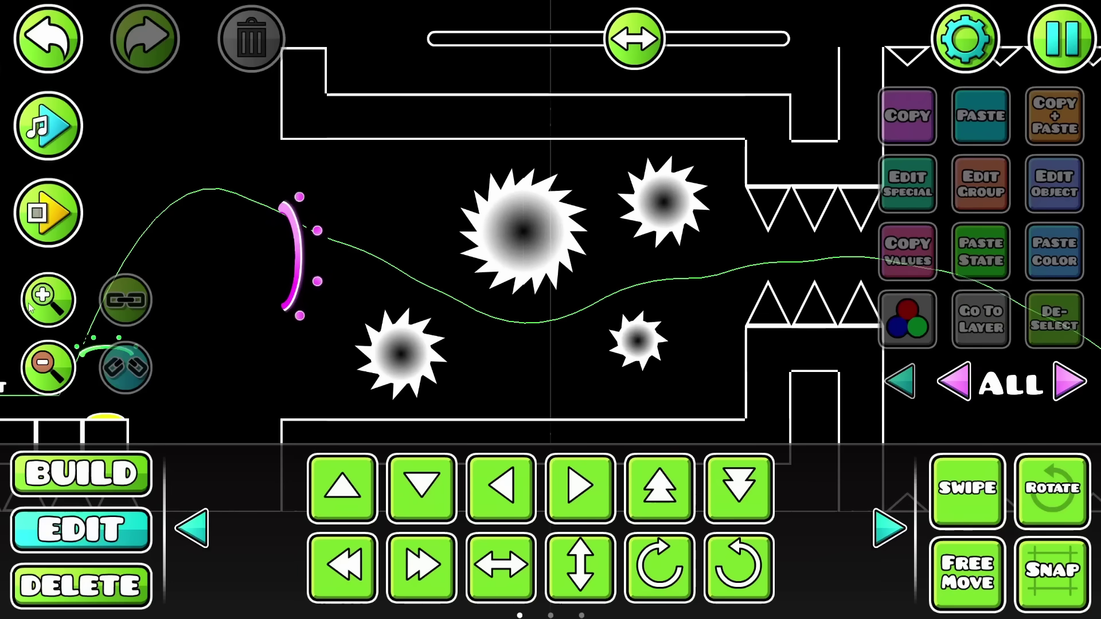
Place a scaled-down pink portal just after the facing-spike corridor and raise the next floor column by one block
{"action": "left_click_drag", "start_coordinate": [508, 336], "coordinate": [446, 326]}
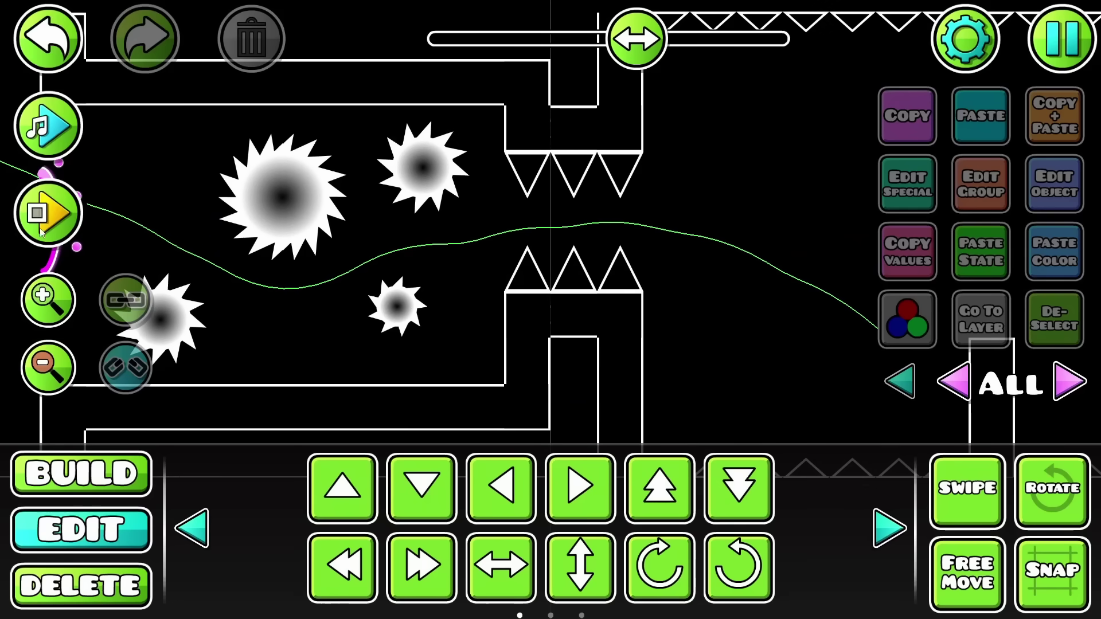
{"action": "left_click", "coordinate": [36, 295]}
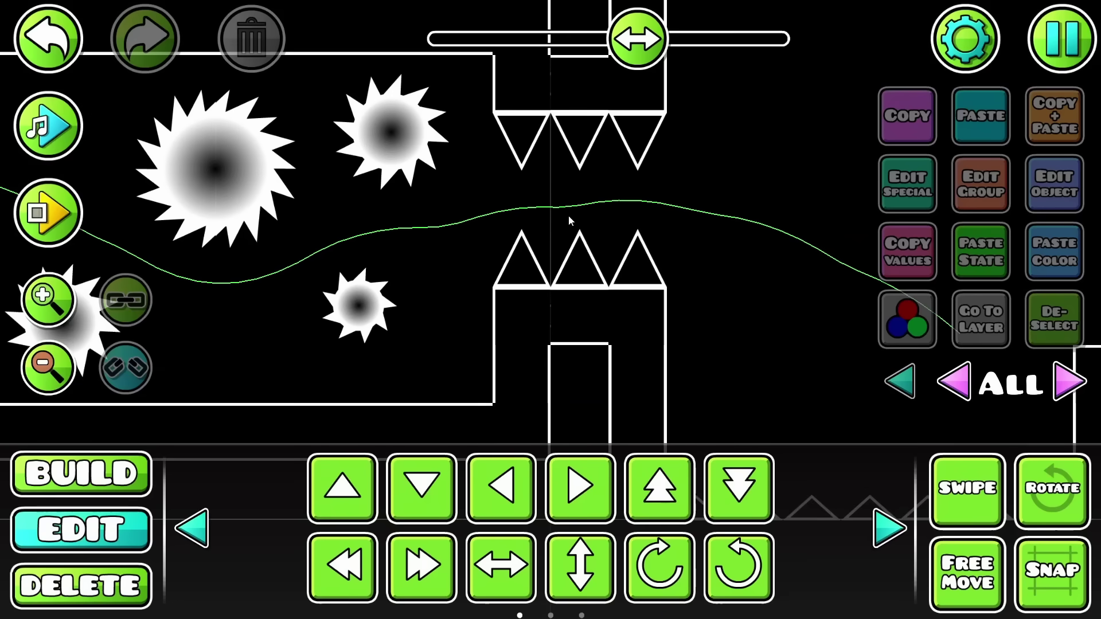
{"action": "left_click_drag", "start_coordinate": [604, 214], "coordinate": [580, 247]}
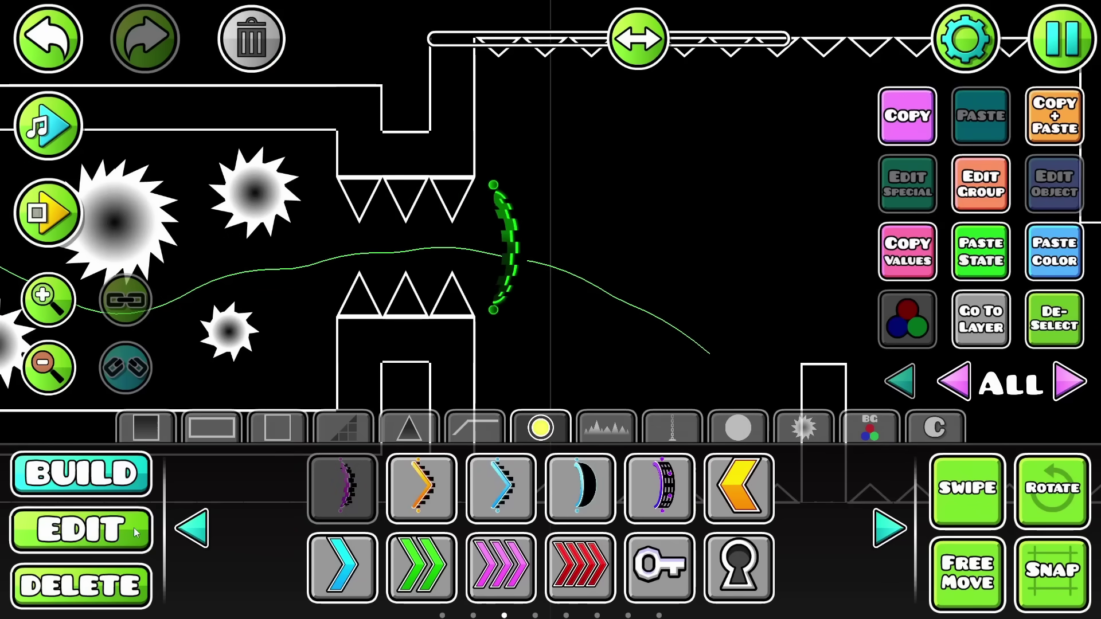
{"action": "left_click", "coordinate": [134, 528]}
{"action": "left_click", "coordinate": [192, 528]}
{"action": "left_click_drag", "start_coordinate": [549, 316], "coordinate": [545, 405]}
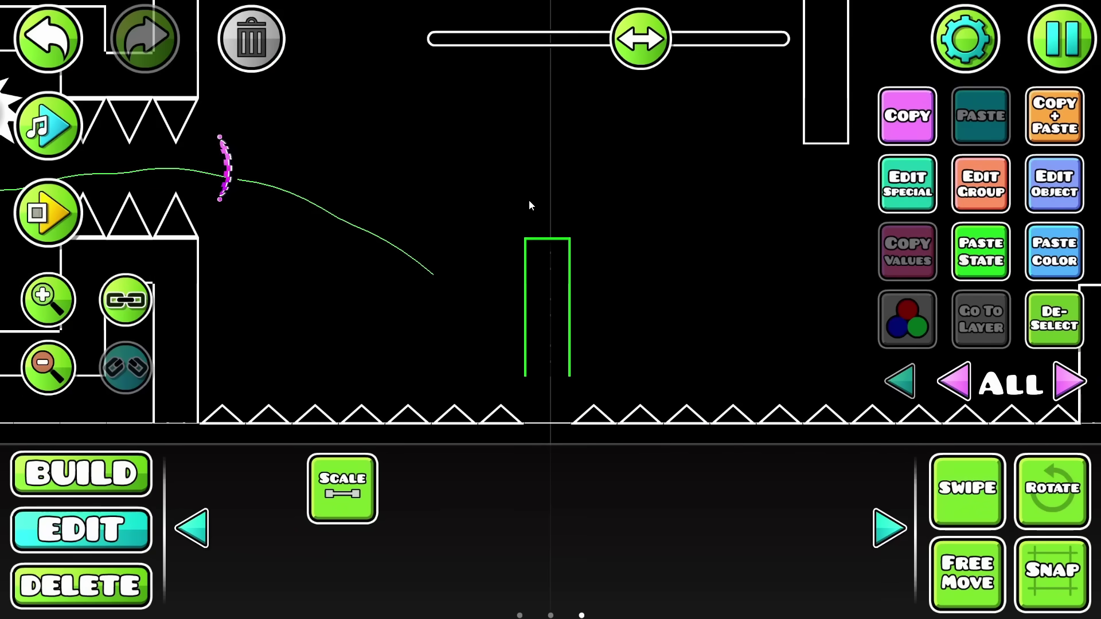
Replace a solid segment in the middle of the tall spiked pillar with a hollow, passable outline
{"action": "left_click_drag", "start_coordinate": [529, 205], "coordinate": [555, 349]}
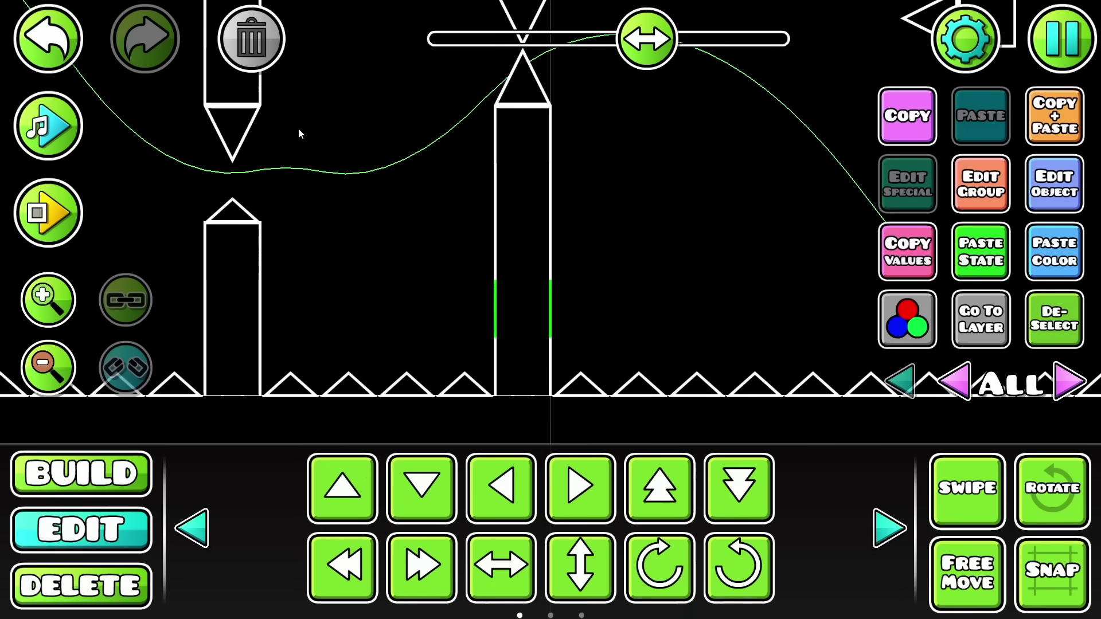
{"action": "key", "text": "Delete"}
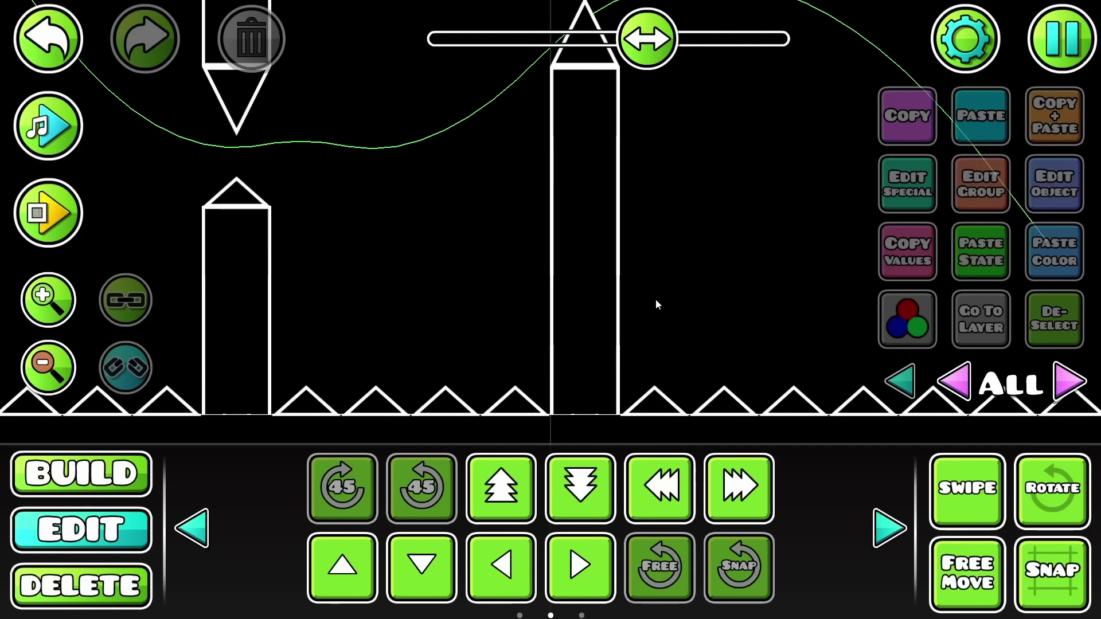
{"action": "left_click_drag", "start_coordinate": [652, 310], "coordinate": [569, 316]}
{"action": "key", "text": "Delete"}
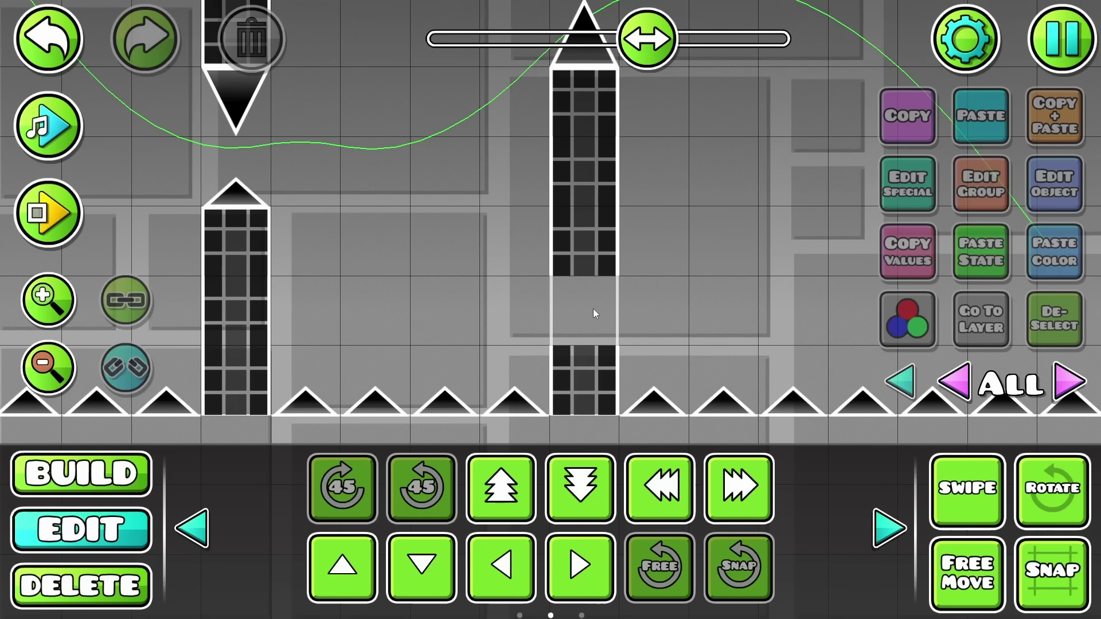
Extend the floating two-spike block in front of the coin into a tall wall with eight sideways spikes
{"action": "left_click", "coordinate": [1039, 66]}
{"action": "left_click", "coordinate": [46, 292]}
{"action": "left_click", "coordinate": [446, 139]}
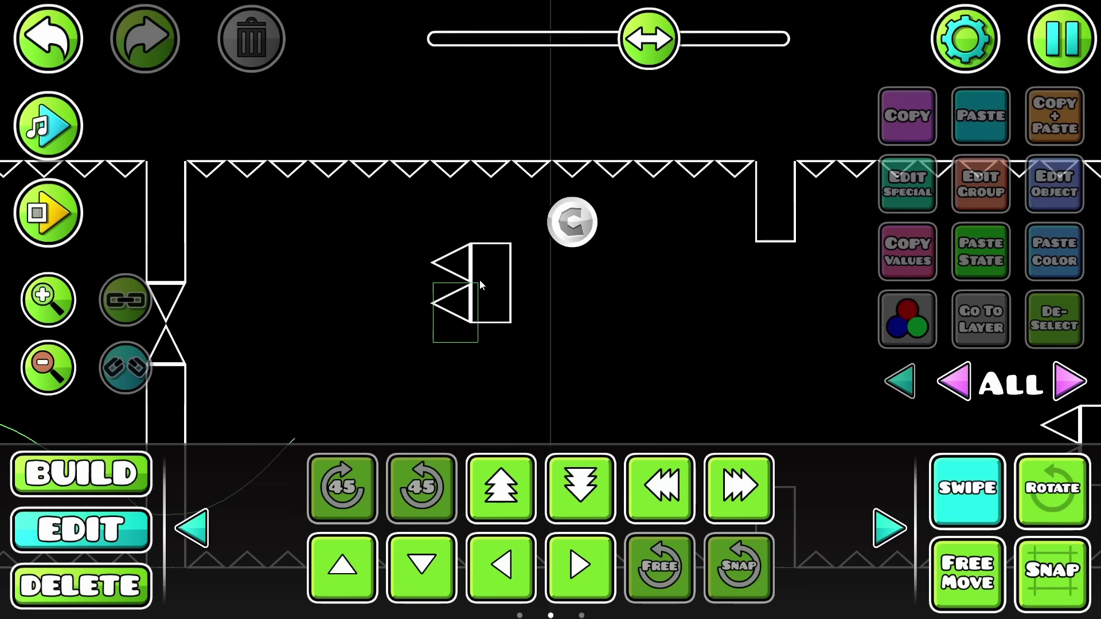
{"action": "left_click_drag", "start_coordinate": [480, 281], "coordinate": [498, 248]}
{"action": "key", "text": "w"}
{"action": "left_click_drag", "start_coordinate": [428, 237], "coordinate": [606, 119]}
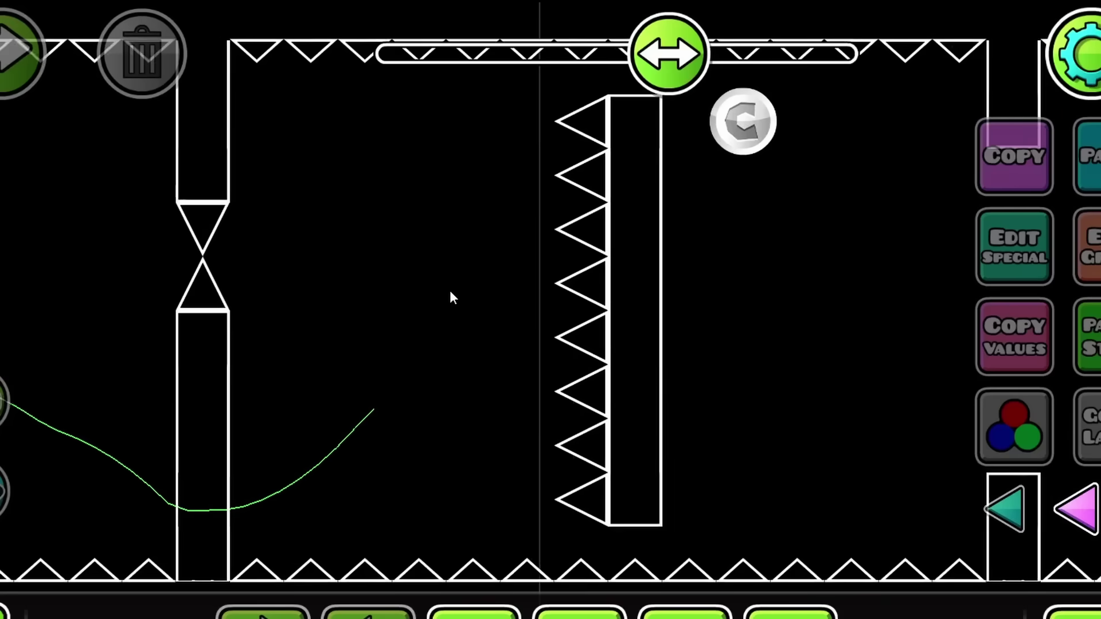
{"action": "left_click_drag", "start_coordinate": [483, 216], "coordinate": [423, 257]}
{"action": "scroll", "coordinate": [383, 255], "scroll_direction": "down", "scroll_amount": 1}
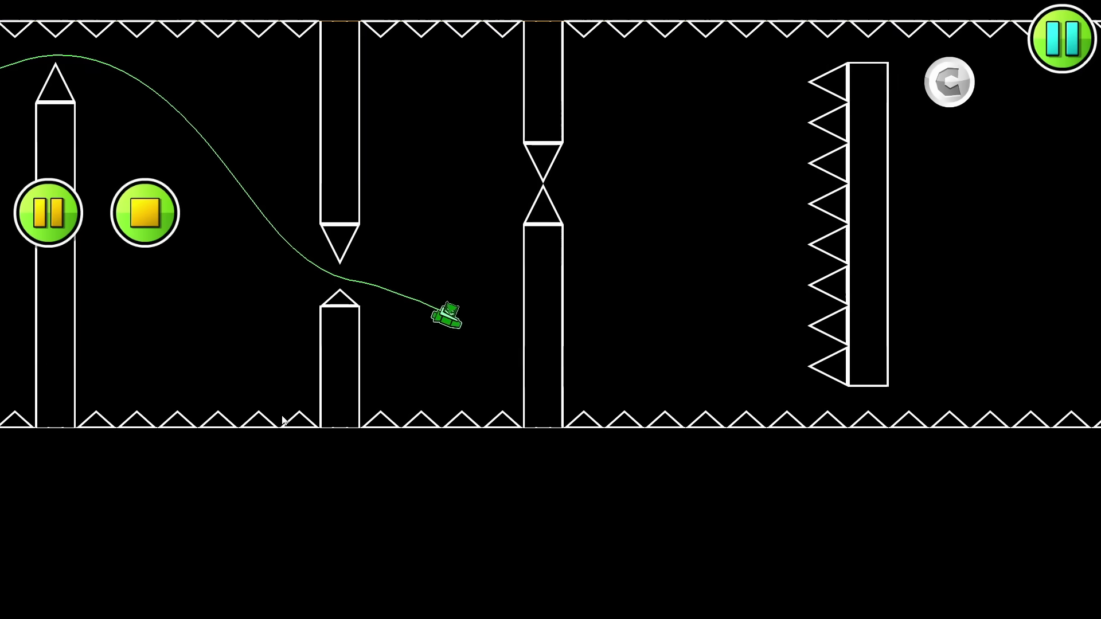
Playtest the ship through the pillar's fake segment and underneath the tall spiked wall
{"action": "left_click", "coordinate": [282, 420]}
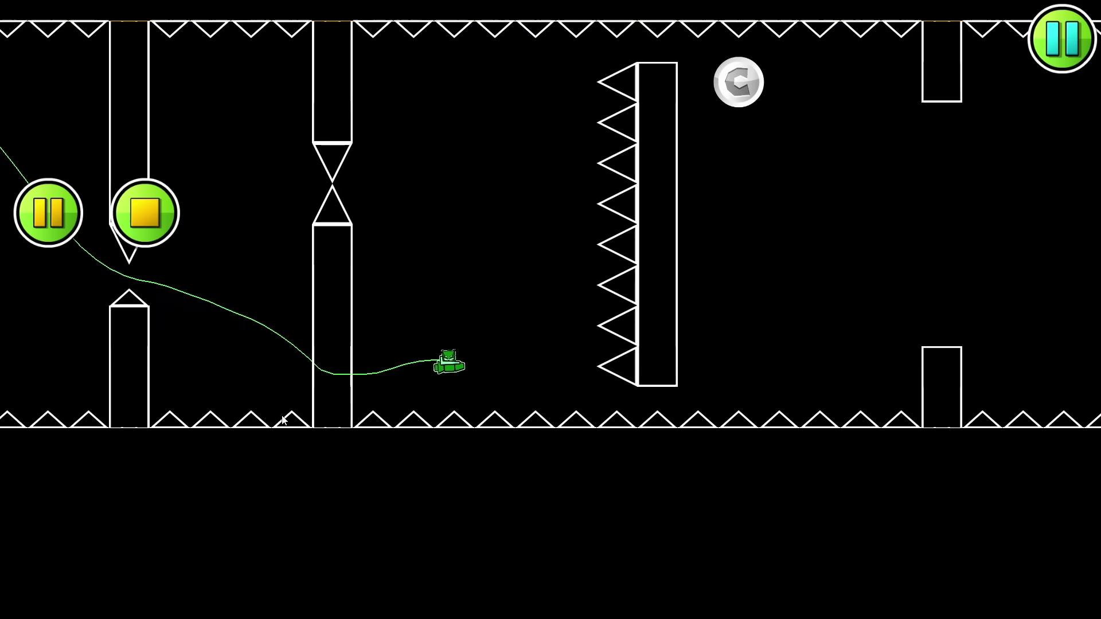
{"action": "left_click", "coordinate": [282, 419]}
{"action": "left_click", "coordinate": [282, 419]}
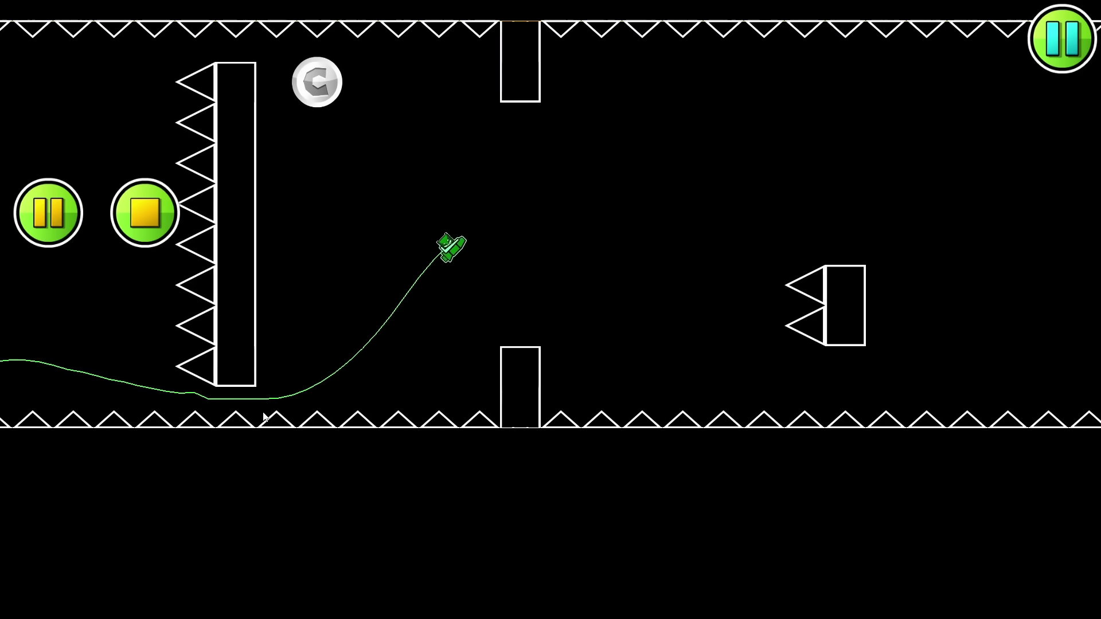
{"action": "left_click", "coordinate": [145, 212]}
Place a start position just before the pillar with touching spikes and playtest the flight up to the spiked wall
{"action": "left_click_drag", "start_coordinate": [655, 383], "coordinate": [602, 399]}
{"action": "left_click_drag", "start_coordinate": [632, 135], "coordinate": [768, 42]}
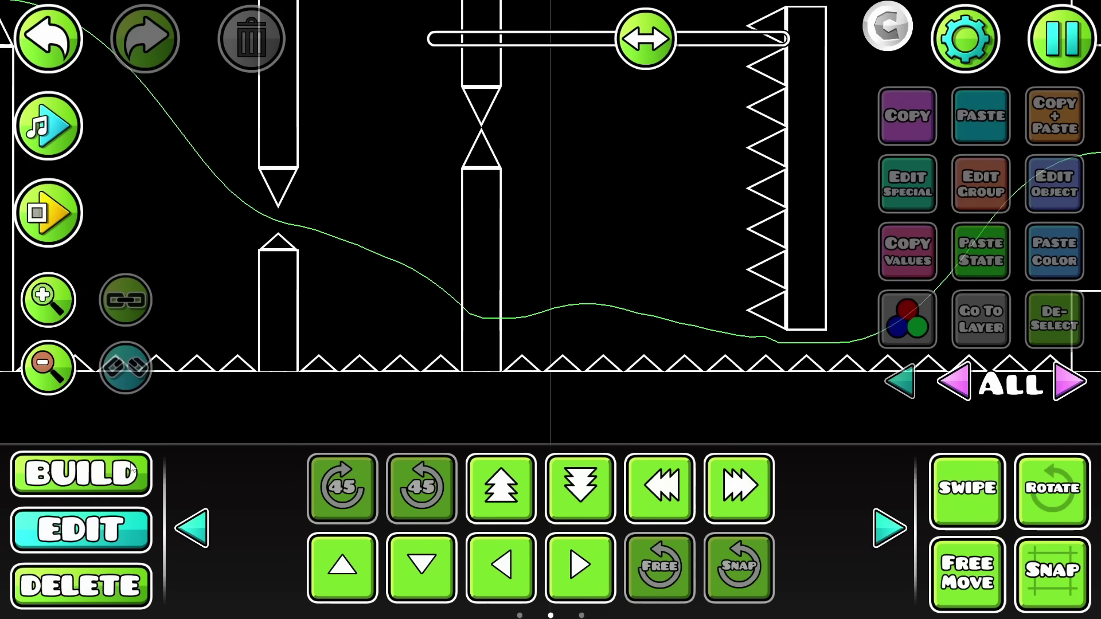
{"action": "left_click", "coordinate": [738, 401]}
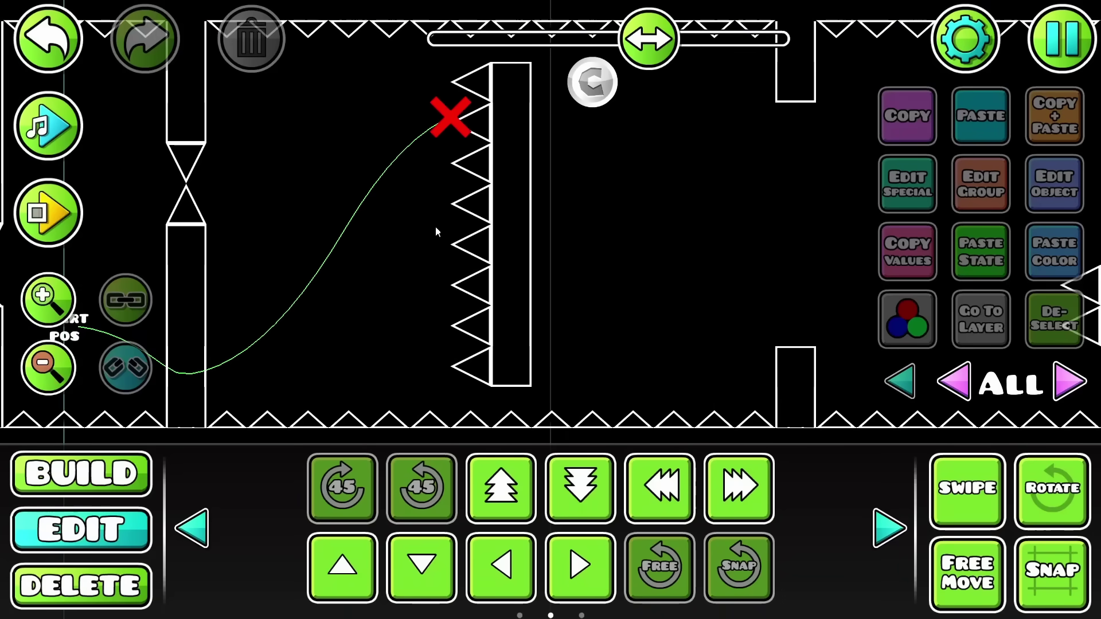
{"action": "left_click_drag", "start_coordinate": [464, 215], "coordinate": [491, 161]}
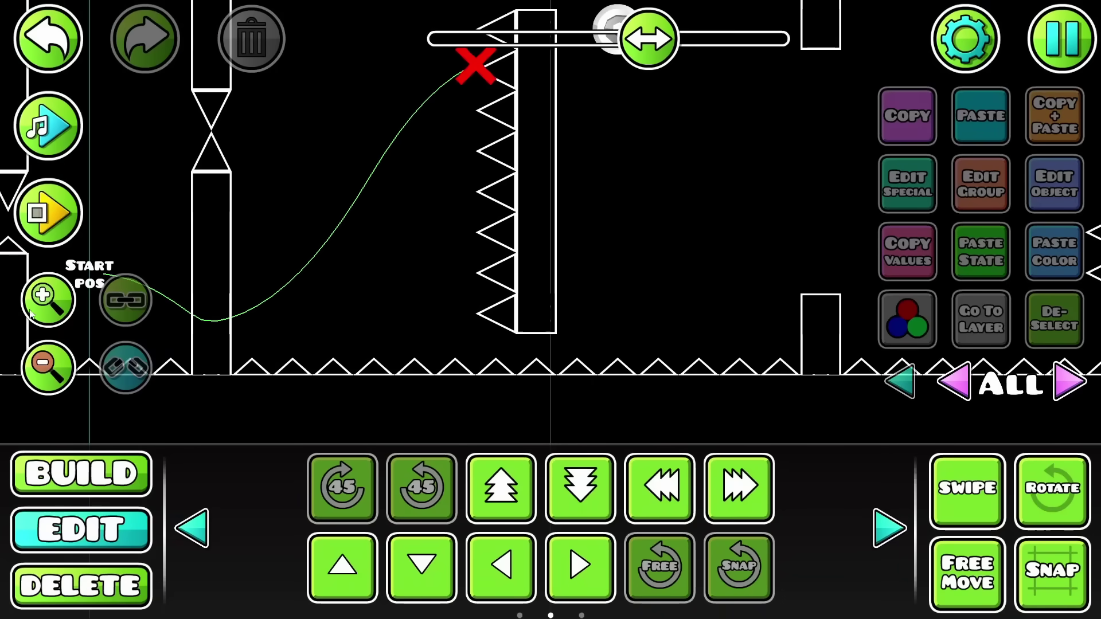
Copy the hollow outline segment from the touching-spikes pillar and move the copy over toward the upper part of the spiked wall
{"action": "left_click", "coordinate": [46, 299]}
{"action": "left_click_drag", "start_coordinate": [164, 174], "coordinate": [326, 215]}
{"action": "key", "text": "t"}
{"action": "left_click", "coordinate": [346, 357]}
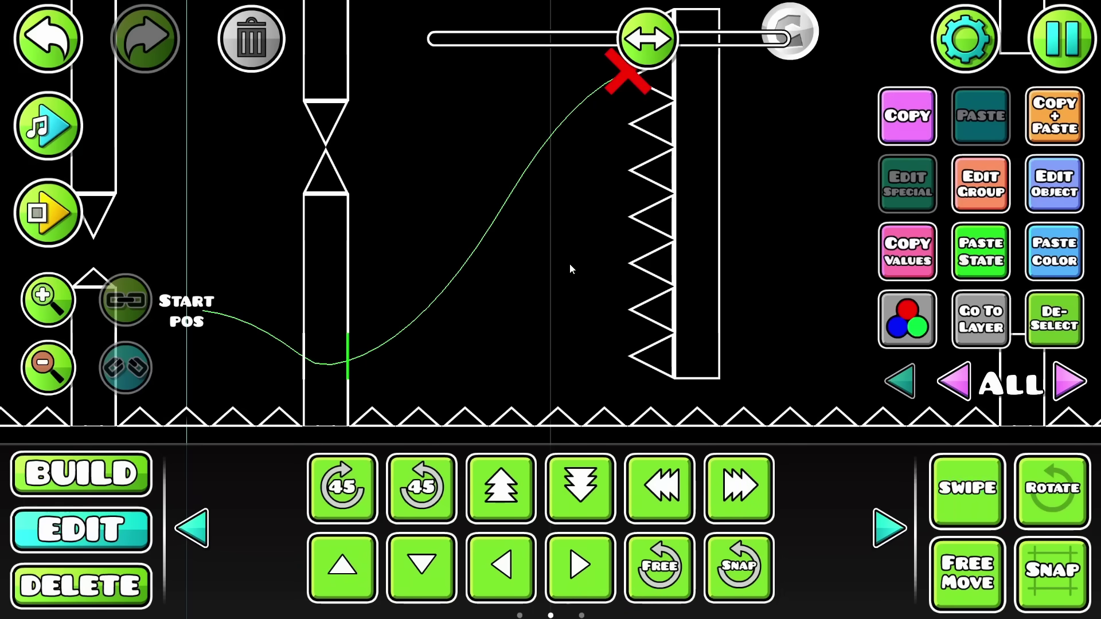
{"action": "left_click", "coordinate": [1039, 122]}
{"action": "key", "text": "d"}
{"action": "key", "text": "d"}
{"action": "key", "text": "d"}
{"action": "key", "text": "d"}
{"action": "key", "text": "d"}
{"action": "key", "text": "d"}
{"action": "key", "text": "w"}
{"action": "key", "text": "w"}
{"action": "key", "text": "w"}
{"action": "key", "text": "w"}
{"action": "key", "text": "w"}
{"action": "left_click_drag", "start_coordinate": [677, 229], "coordinate": [549, 363]}
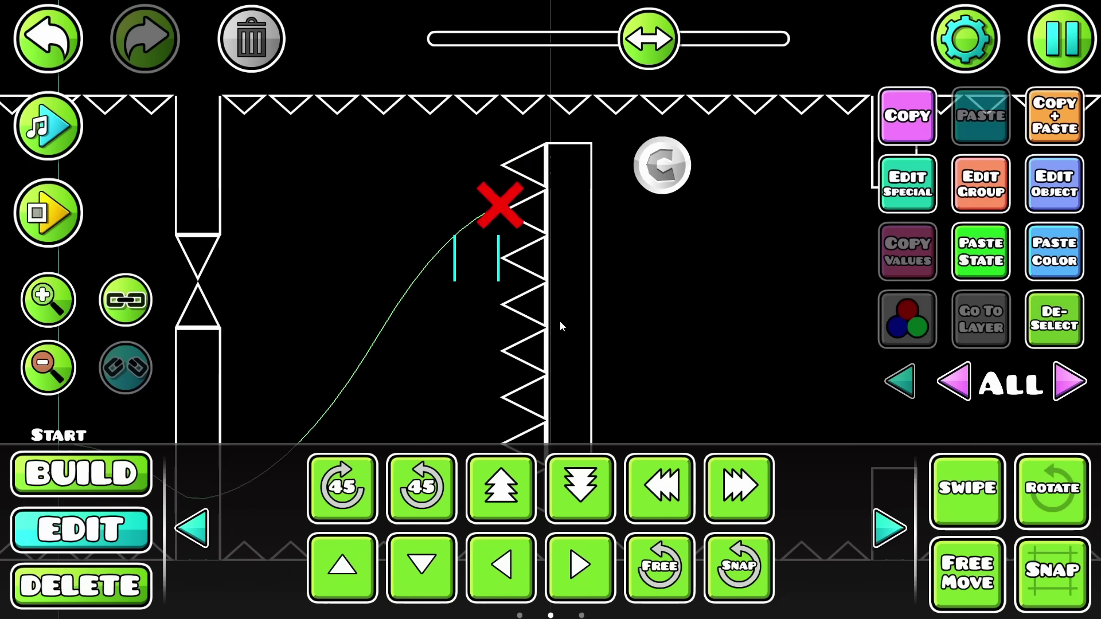
Delete the second spike from the top of the wall and put a fake, passable spike in its place
{"action": "left_click", "coordinate": [251, 39]}
{"action": "double_click", "coordinate": [44, 297]}
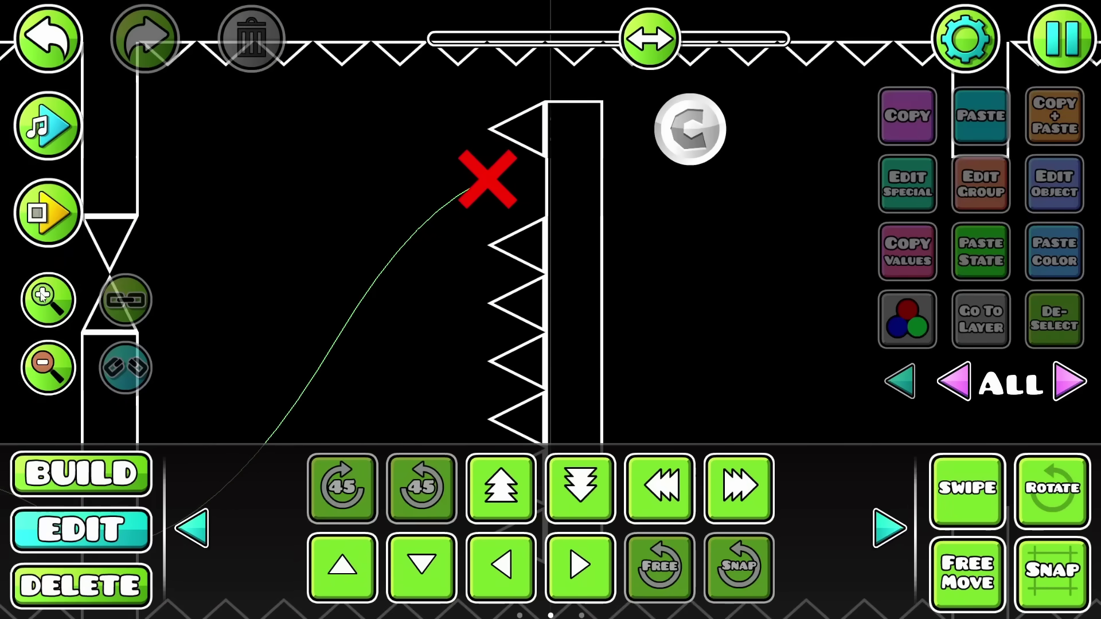
{"action": "triple_click", "coordinate": [43, 297]}
{"action": "left_click", "coordinate": [102, 475]}
{"action": "left_click_drag", "start_coordinate": [378, 347], "coordinate": [410, 479]}
{"action": "left_click", "coordinate": [473, 282]}
{"action": "key", "text": "2"}
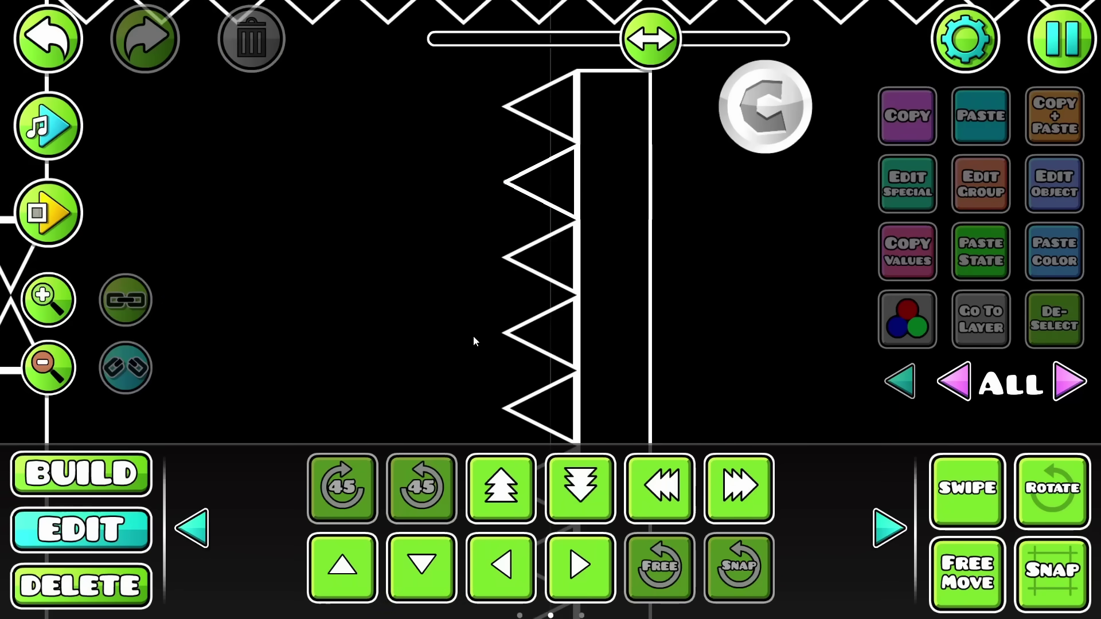
Select the fake second spike together with the hollow wall segment behind it
{"action": "left_click", "coordinate": [48, 367]}
{"action": "left_click", "coordinate": [49, 368]}
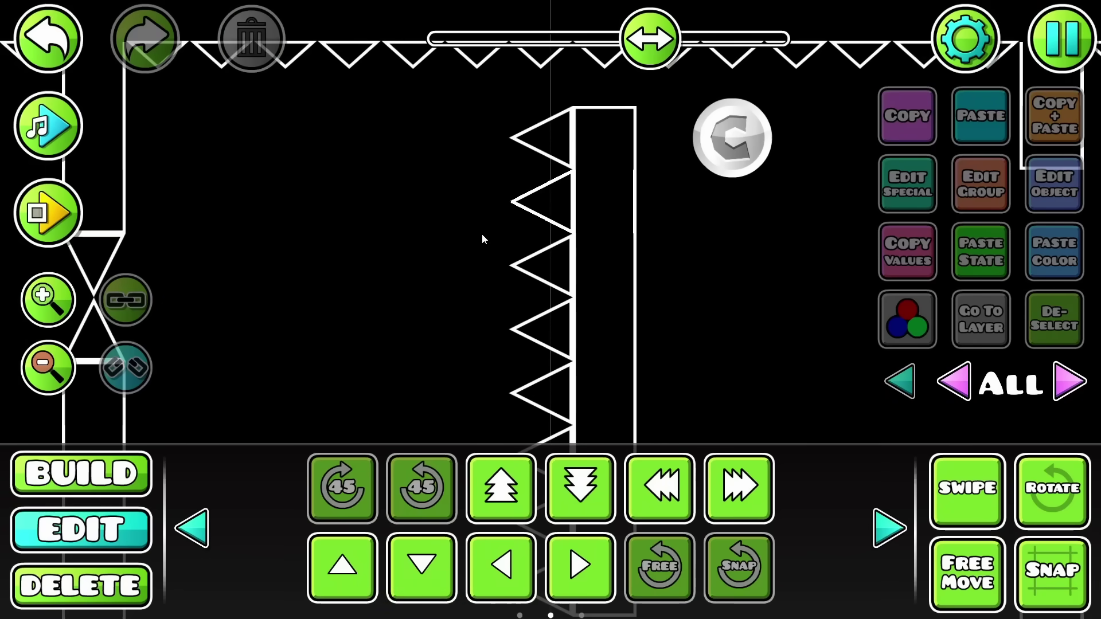
{"action": "key", "text": "t"}
{"action": "left_click_drag", "start_coordinate": [499, 202], "coordinate": [688, 221]}
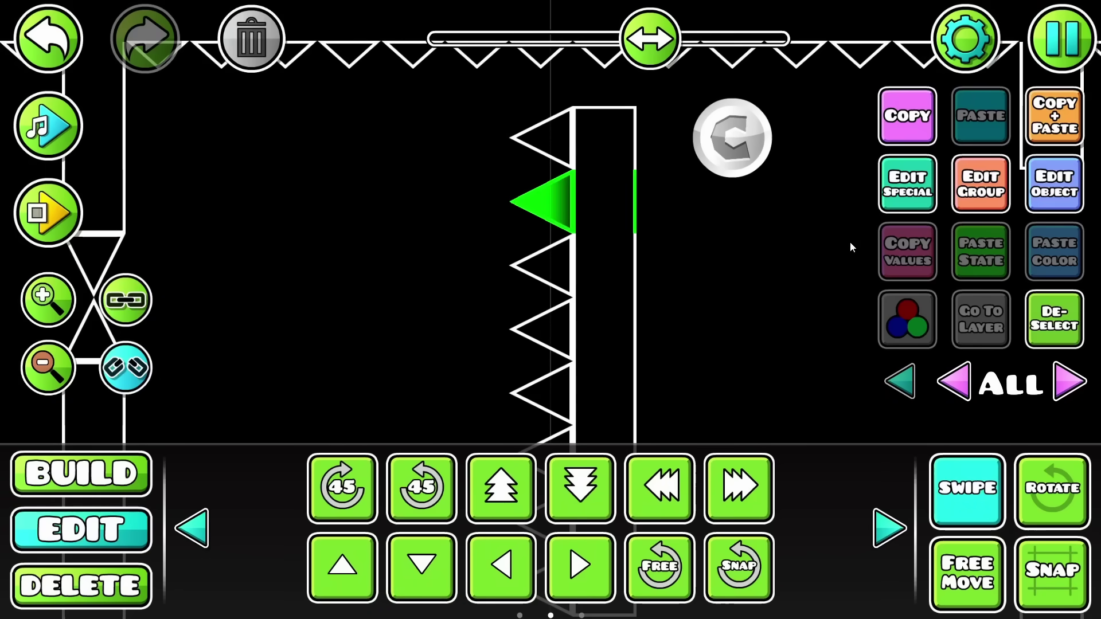
{"action": "key", "text": "t"}
Playtest the ship twice through the hidden passage at the wall's second spike and on past the coin
{"action": "left_click", "coordinate": [48, 213]}
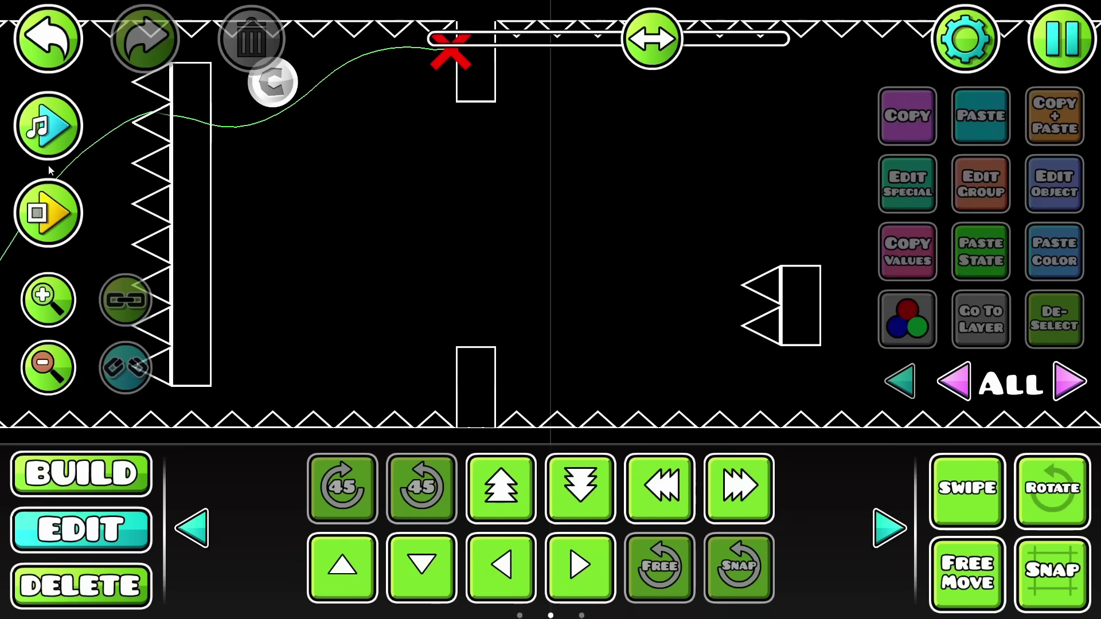
{"action": "left_click", "coordinate": [48, 211]}
{"action": "left_click", "coordinate": [607, 428]}
{"action": "left_click", "coordinate": [606, 428]}
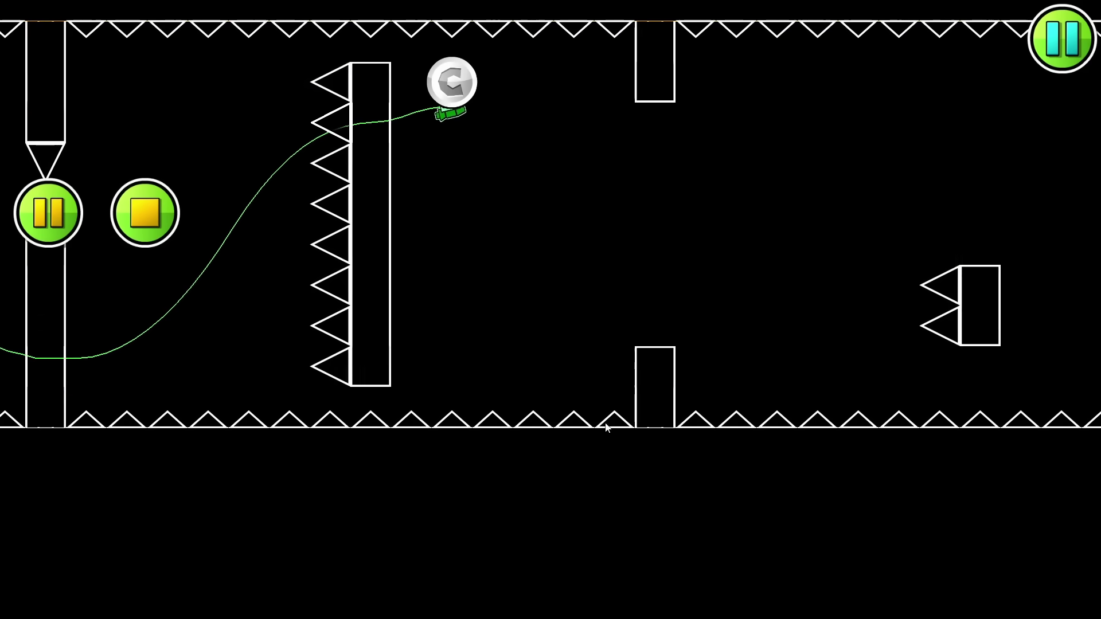
{"action": "left_click", "coordinate": [606, 427]}
{"action": "left_click", "coordinate": [607, 428]}
{"action": "left_click", "coordinate": [607, 427]}
{"action": "left_click", "coordinate": [607, 427]}
{"action": "left_click", "coordinate": [138, 208]}
{"action": "left_click_drag", "start_coordinate": [648, 258], "coordinate": [58, 330]}
{"action": "left_click", "coordinate": [49, 212]}
{"action": "left_click", "coordinate": [552, 249]}
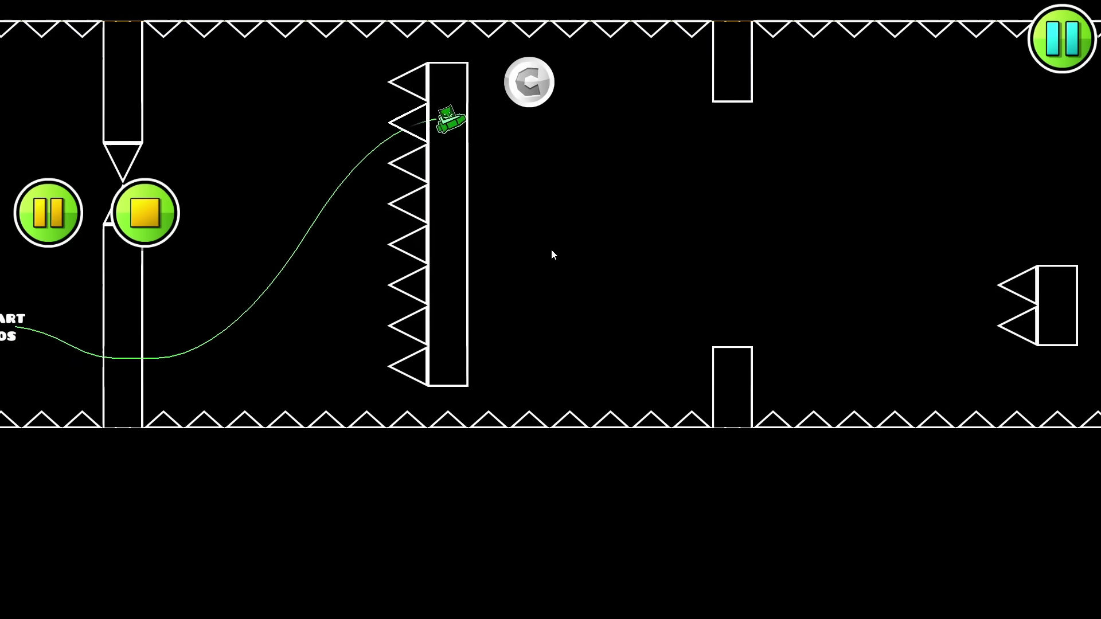
{"action": "left_click", "coordinate": [149, 208]}
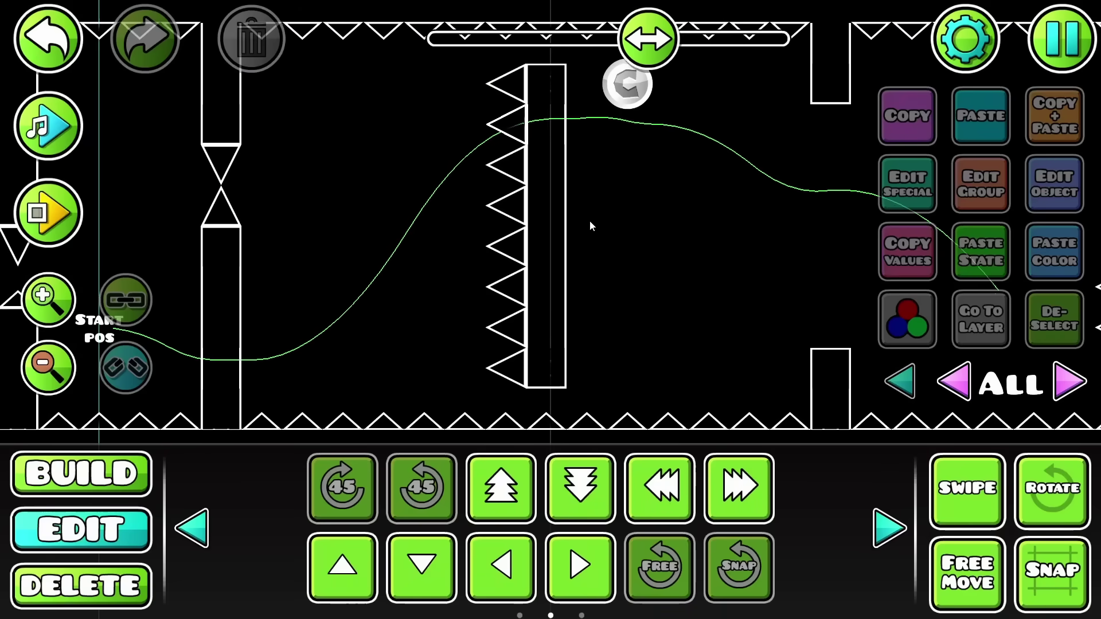
Move the coin farther right and lower behind the spiked wall, and build a spiked jaw from ceiling and floating blocks
{"action": "left_click", "coordinate": [60, 304]}
{"action": "left_click", "coordinate": [60, 304]}
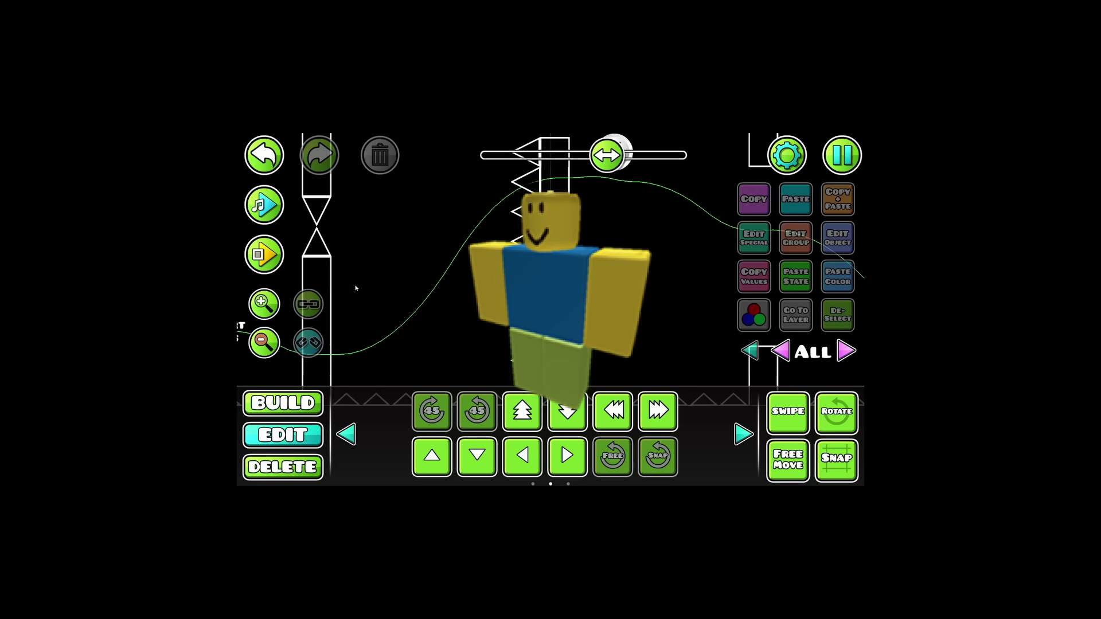
{"action": "key", "text": "d"}
{"action": "key", "text": "s"}
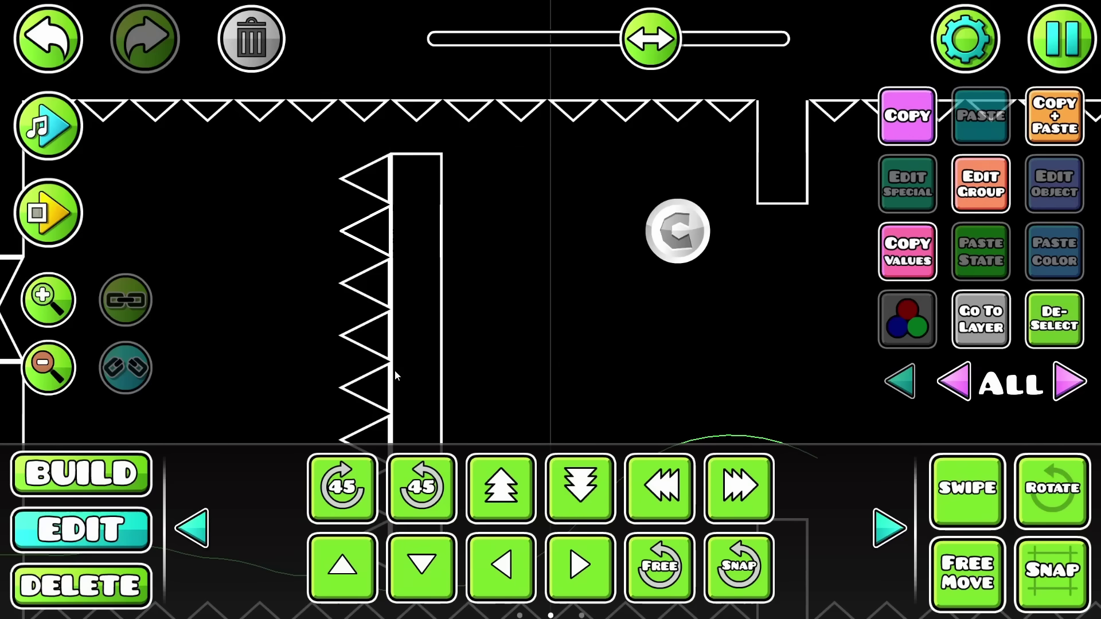
{"action": "left_click", "coordinate": [81, 473]}
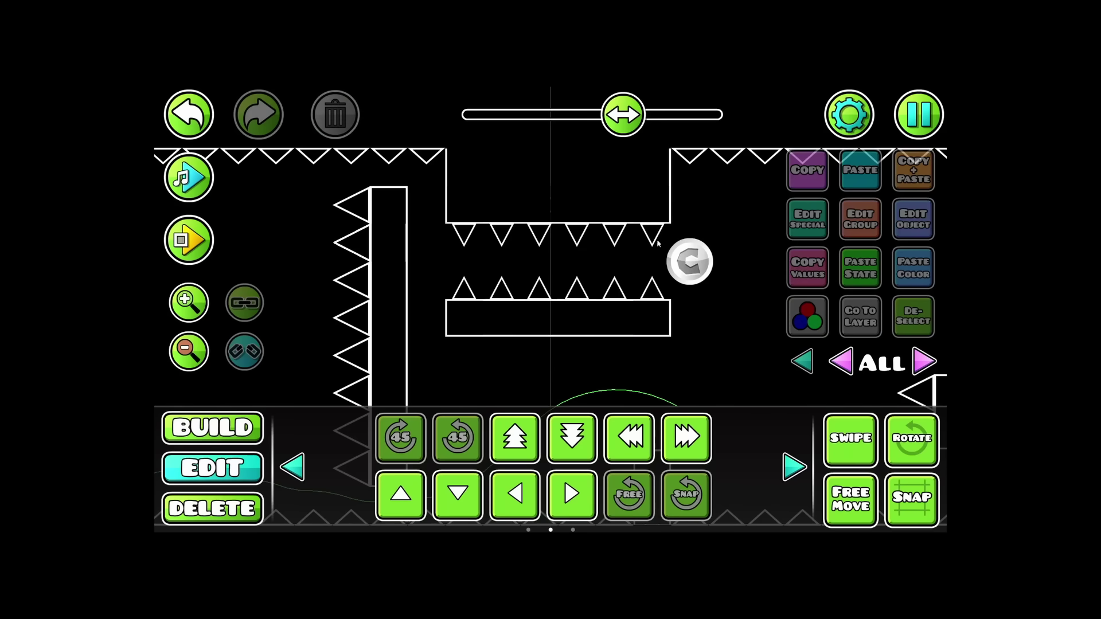
{"action": "left_click_drag", "start_coordinate": [566, 259], "coordinate": [597, 238]}
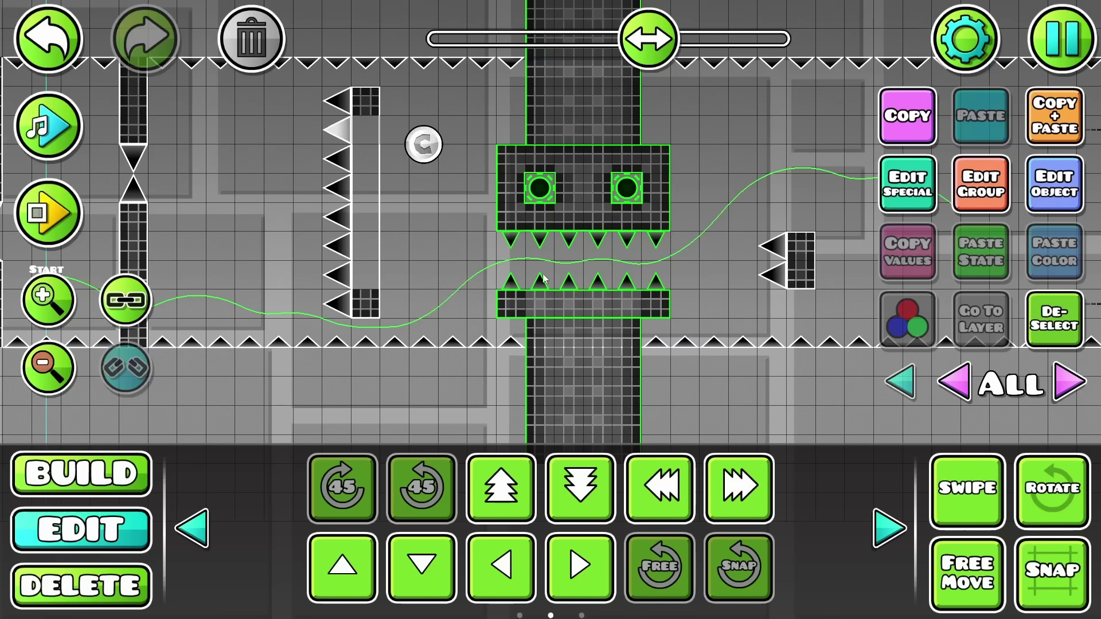
Assign the selected spiked face, its jaws and its supporting columns to group 8
{"action": "left_click_drag", "start_coordinate": [592, 236], "coordinate": [587, 260]}
{"action": "left_click", "coordinate": [951, 192]}
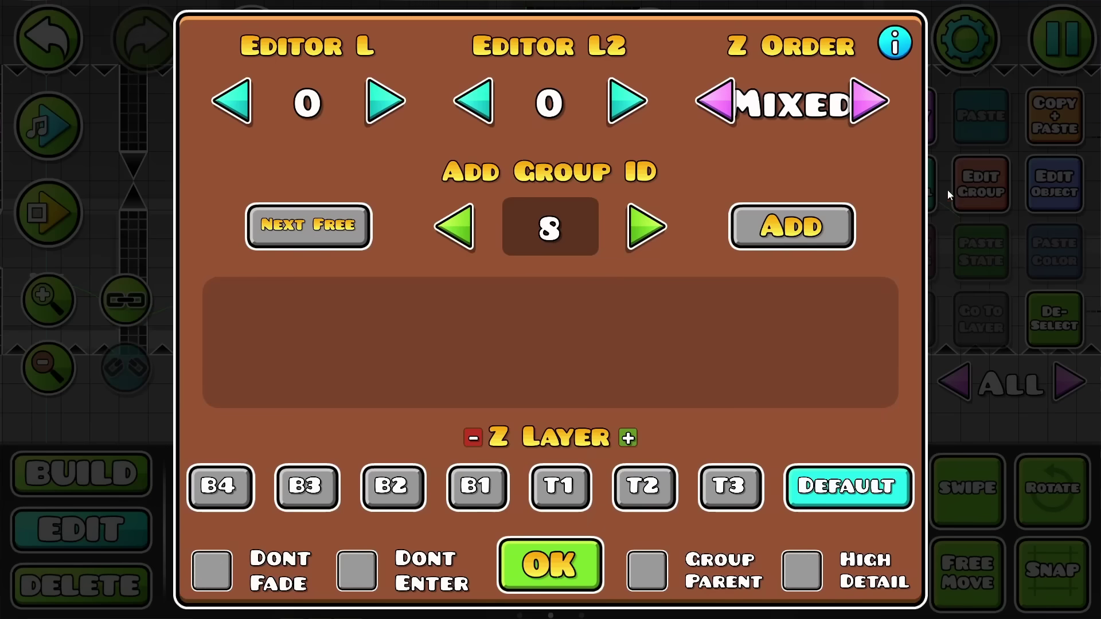
{"action": "left_click", "coordinate": [588, 552]}
Place a touch-triggered move trigger on the wall's fake second spike, set with a positive vertical move and target group 8
{"action": "left_click", "coordinate": [40, 304]}
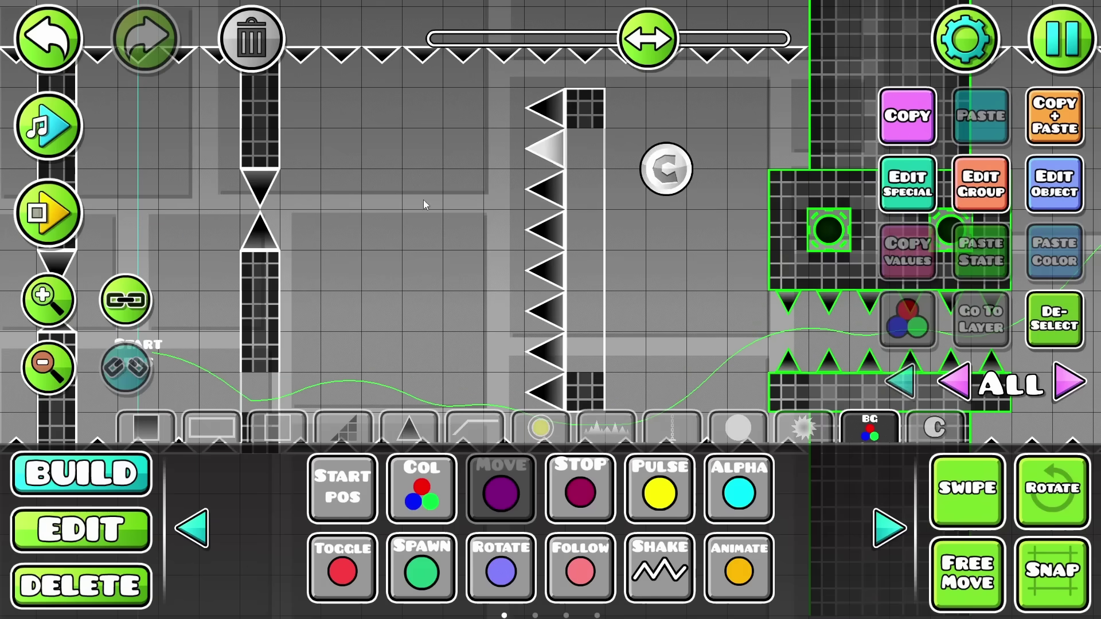
{"action": "left_click", "coordinate": [1024, 207]}
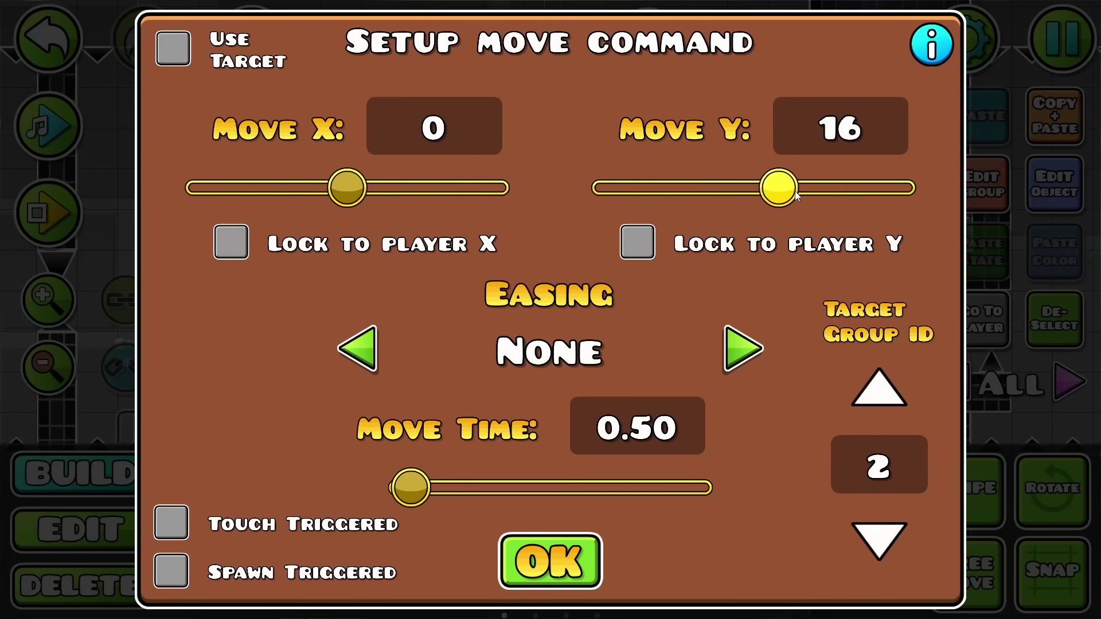
{"action": "left_click_drag", "start_coordinate": [794, 191], "coordinate": [800, 192]}
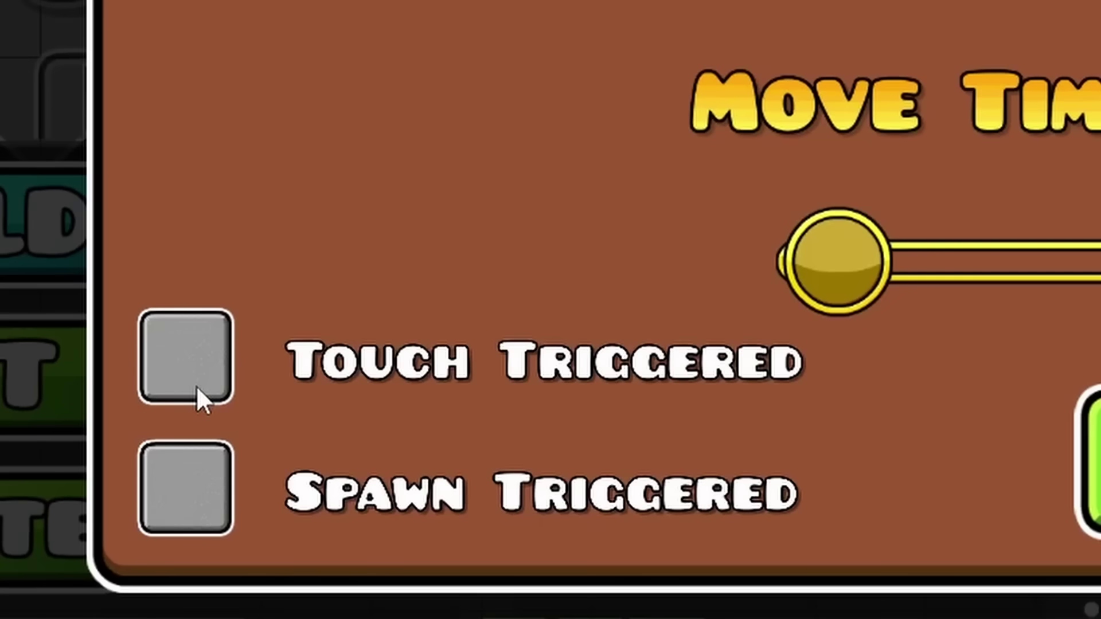
{"action": "left_click", "coordinate": [175, 533]}
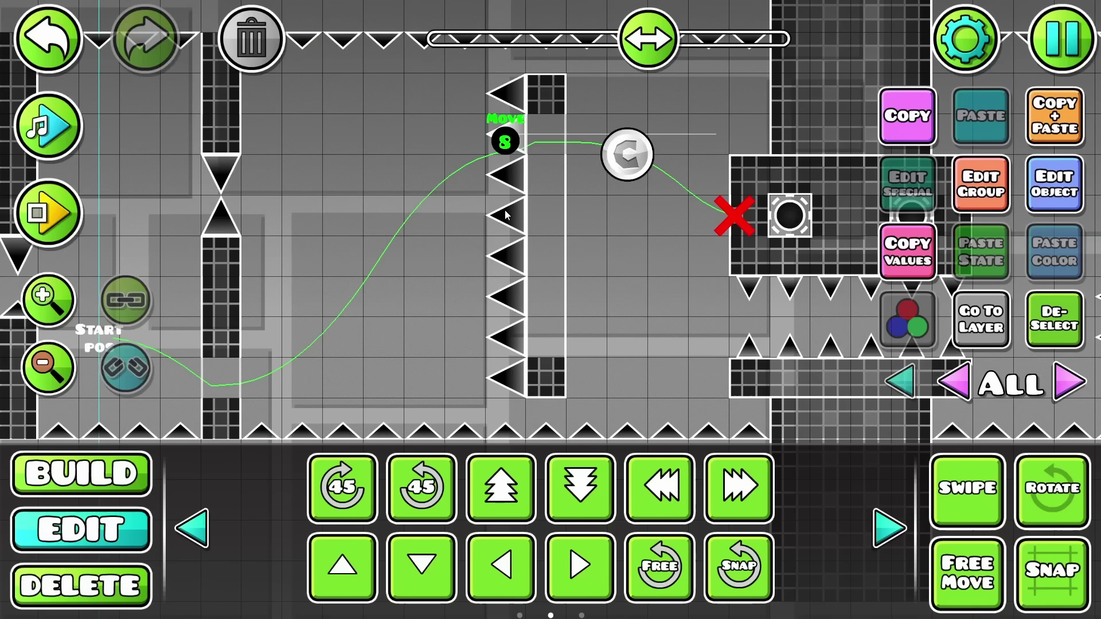
Playtest the ship past the spiked wall and between the face's jaws
{"action": "left_click", "coordinate": [51, 214]}
{"action": "left_click", "coordinate": [625, 461]}
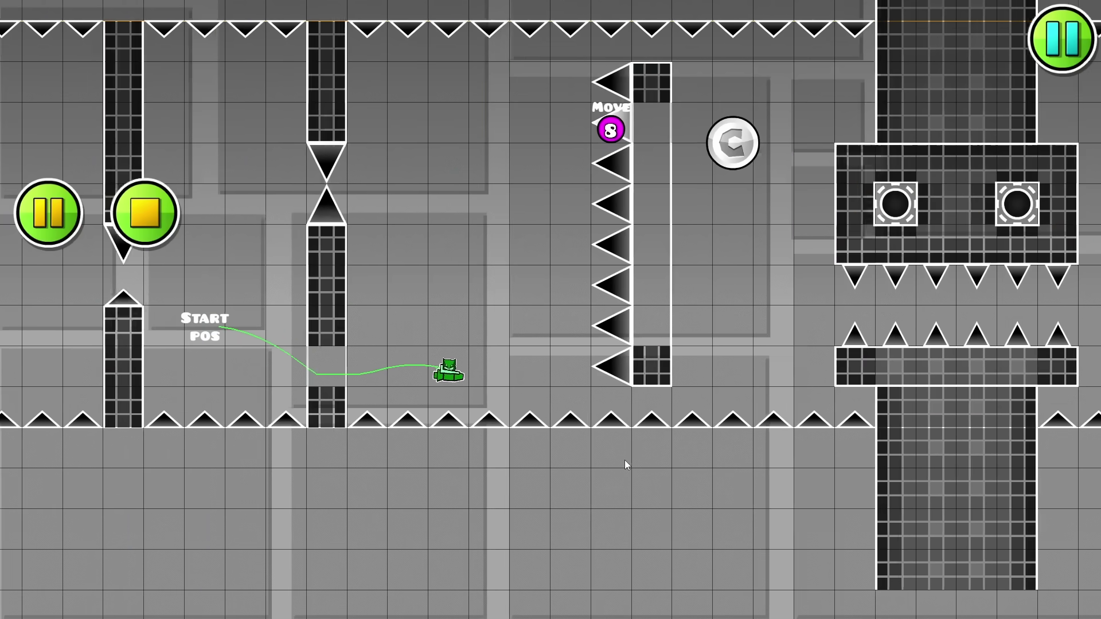
{"action": "left_click", "coordinate": [625, 460]}
{"action": "left_click", "coordinate": [625, 461]}
{"action": "left_click", "coordinate": [625, 461]}
{"action": "left_click", "coordinate": [625, 461]}
{"action": "left_click", "coordinate": [625, 461]}
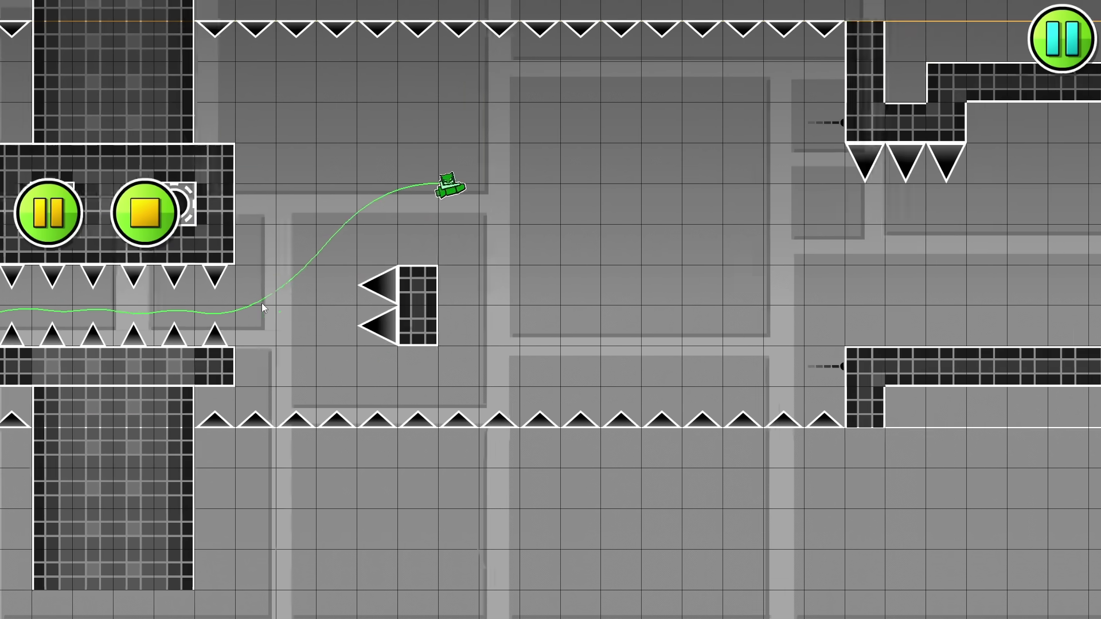
{"action": "left_click", "coordinate": [146, 213]}
{"action": "left_click", "coordinate": [49, 213]}
{"action": "left_click", "coordinate": [687, 528]}
{"action": "left_click", "coordinate": [686, 528]}
{"action": "left_click", "coordinate": [687, 529]}
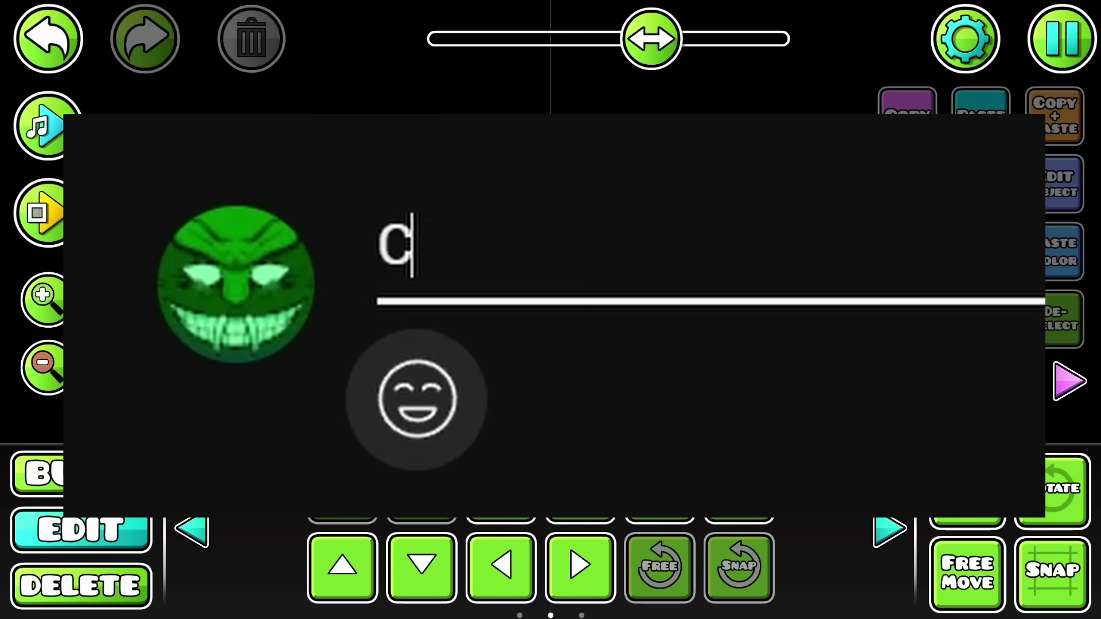
{"action": "type", "text": "lub Club"}
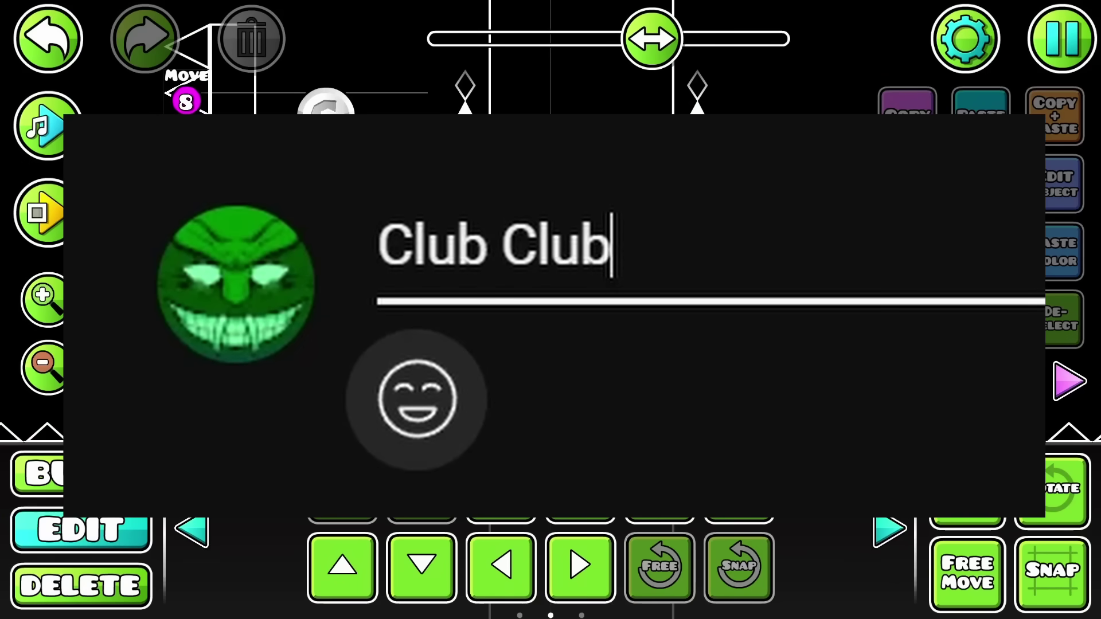
{"action": "key", "text": "Return"}
{"action": "type", "text": "Big Stepper"}
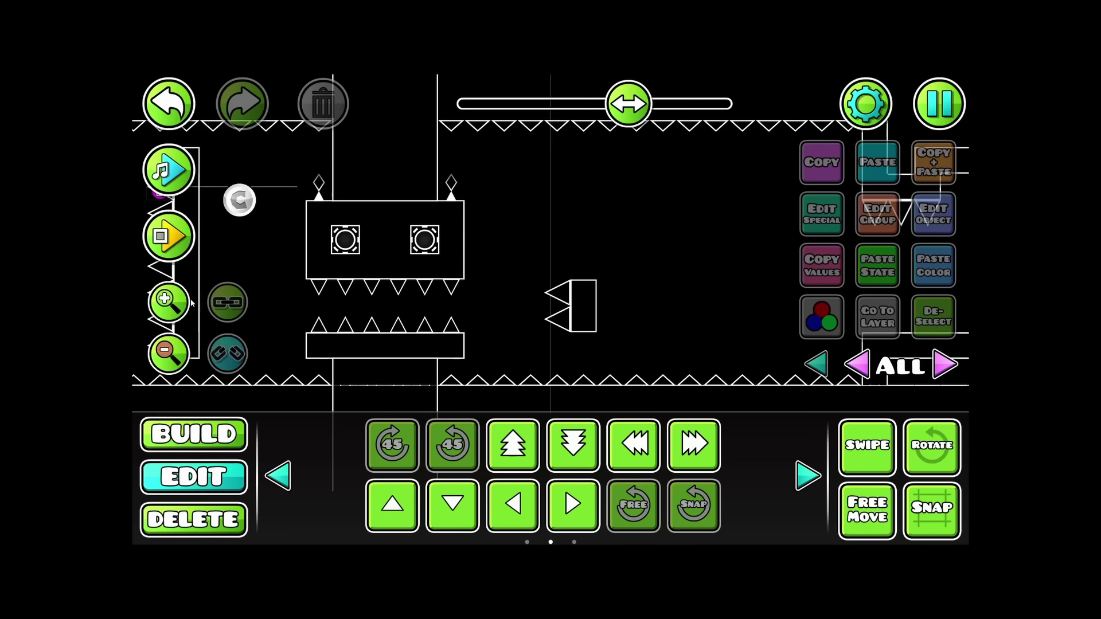
Playtest the dual ship-and-wave section from the start position between the two spiked blocks, over the slope and into the corridor
{"action": "left_click_drag", "start_coordinate": [616, 262], "coordinate": [495, 263]}
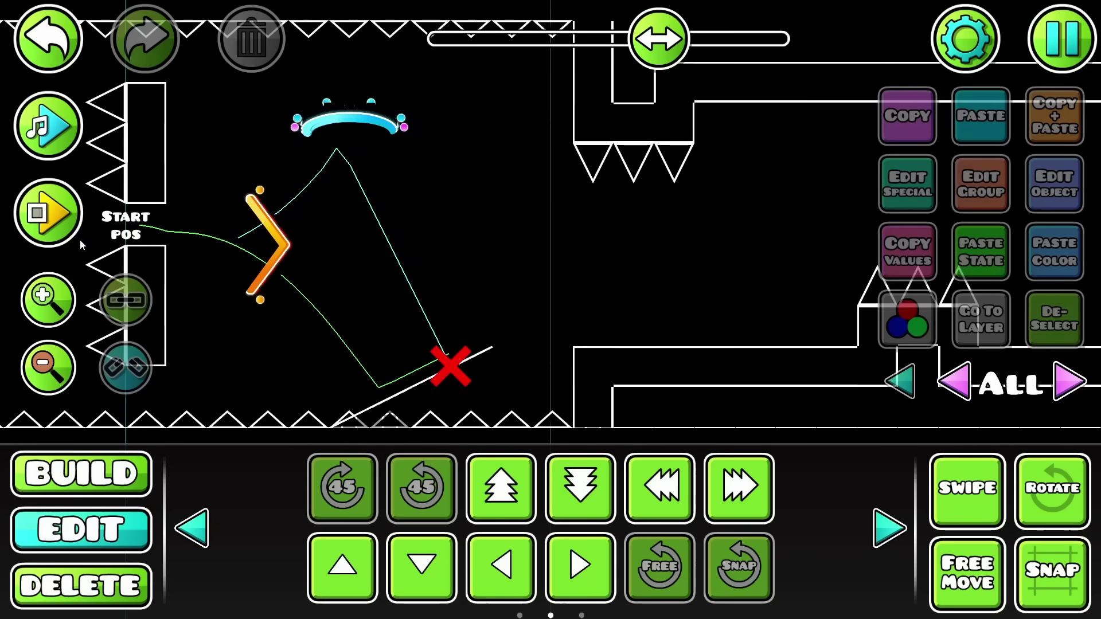
{"action": "left_click_drag", "start_coordinate": [592, 302], "coordinate": [305, 312]}
{"action": "left_click_drag", "start_coordinate": [671, 270], "coordinate": [466, 282]}
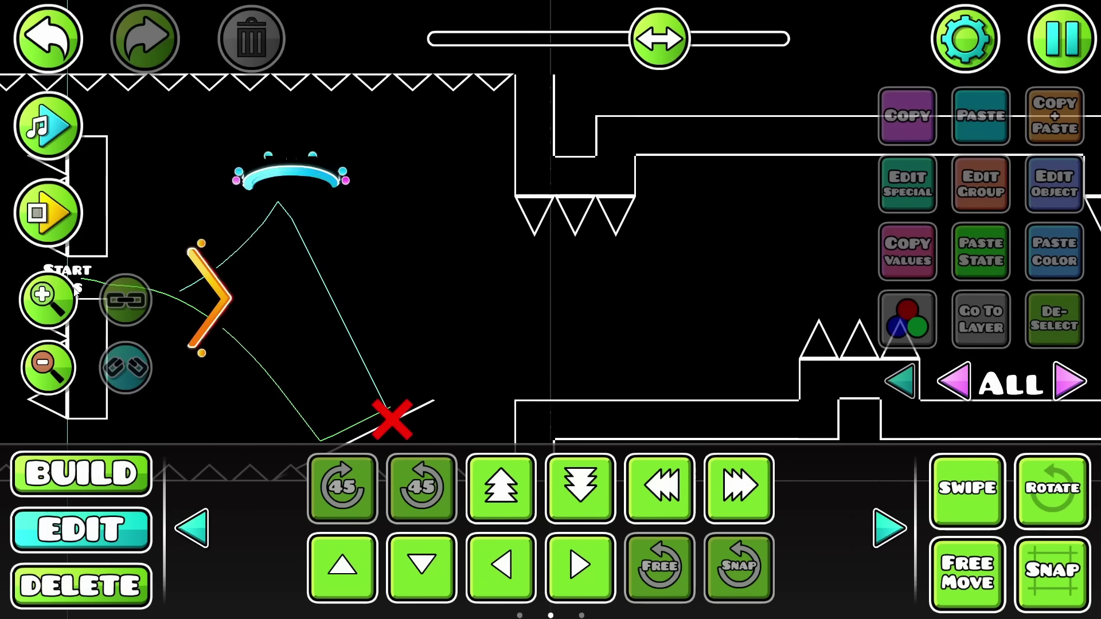
{"action": "left_click", "coordinate": [48, 212]}
{"action": "left_click", "coordinate": [579, 291]}
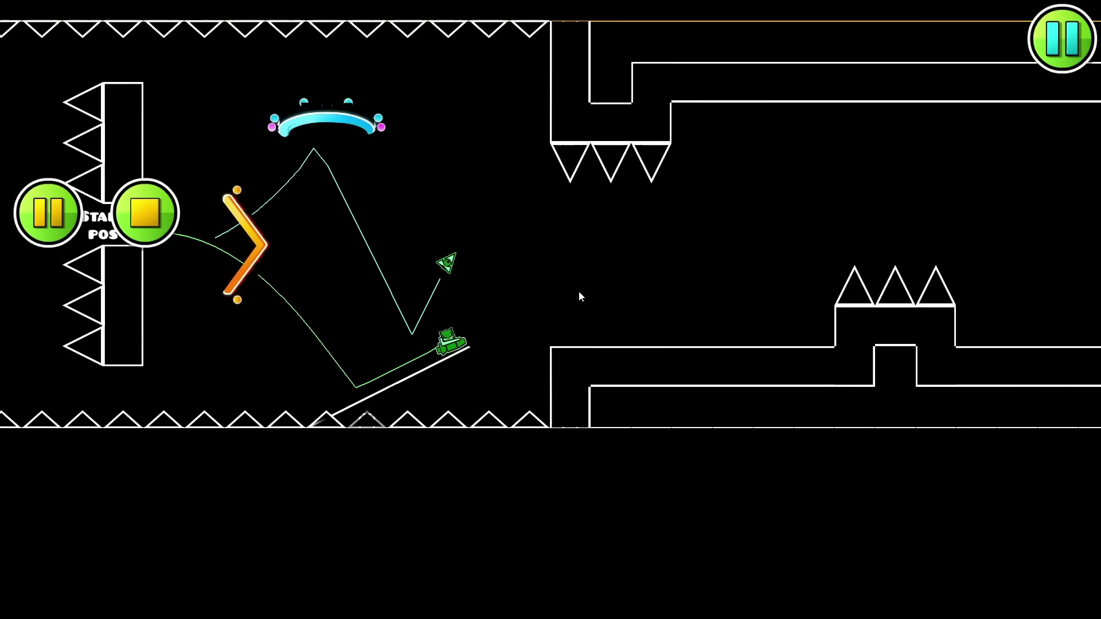
{"action": "left_click", "coordinate": [579, 291]}
{"action": "left_click", "coordinate": [579, 291]}
{"action": "left_click", "coordinate": [579, 292]}
{"action": "left_click", "coordinate": [580, 292]}
{"action": "left_click", "coordinate": [579, 292]}
{"action": "left_click", "coordinate": [579, 292]}
{"action": "left_click", "coordinate": [580, 292]}
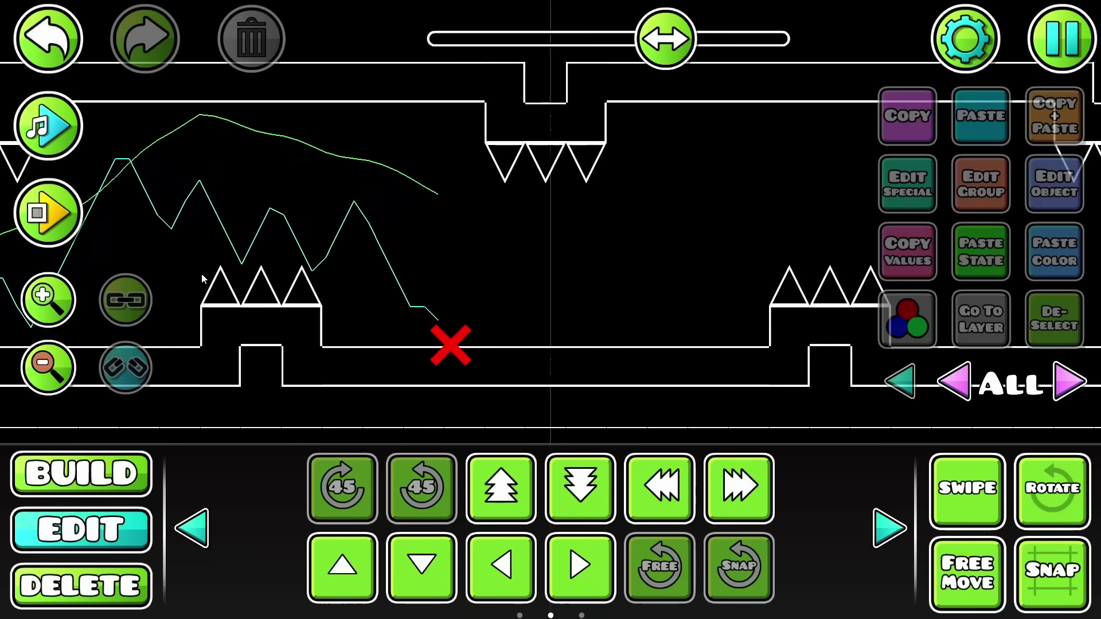
Retry the dual section twice from the start position, steering ship and wave toward the alternating floor and ceiling spikes
{"action": "left_click_drag", "start_coordinate": [204, 278], "coordinate": [693, 253]}
{"action": "left_click", "coordinate": [43, 221]}
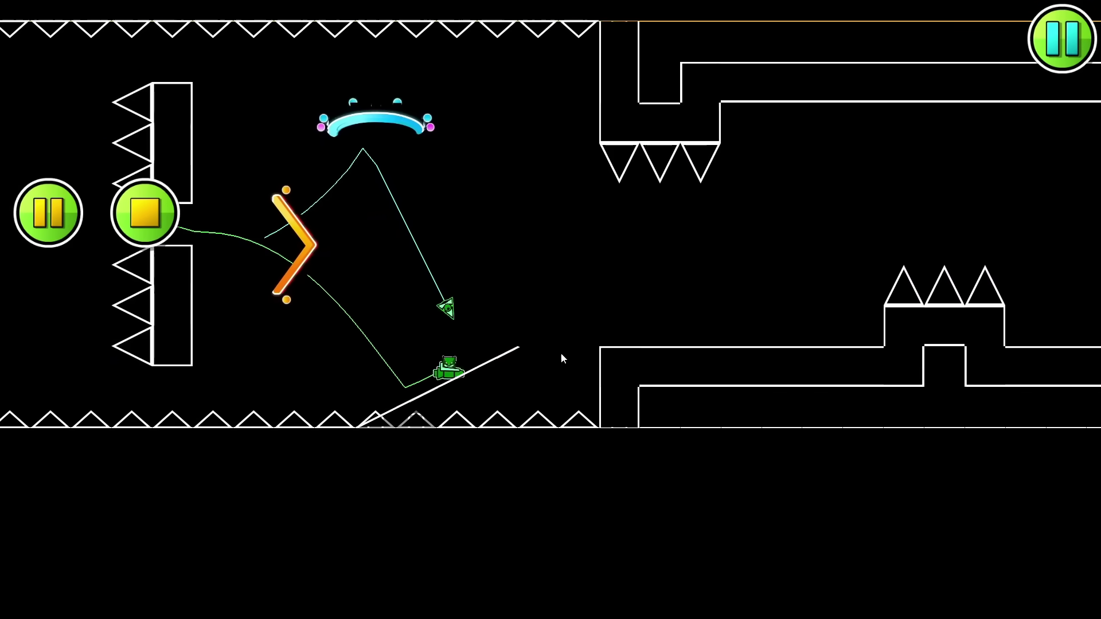
{"action": "left_click", "coordinate": [562, 354]}
{"action": "left_click", "coordinate": [561, 354]}
{"action": "left_click", "coordinate": [562, 354]}
{"action": "left_click", "coordinate": [562, 354]}
{"action": "left_click", "coordinate": [561, 353]}
{"action": "left_click", "coordinate": [562, 354]}
{"action": "left_click", "coordinate": [561, 355]}
{"action": "left_click", "coordinate": [561, 354]}
{"action": "left_click", "coordinate": [562, 355]}
{"action": "left_click", "coordinate": [48, 212]}
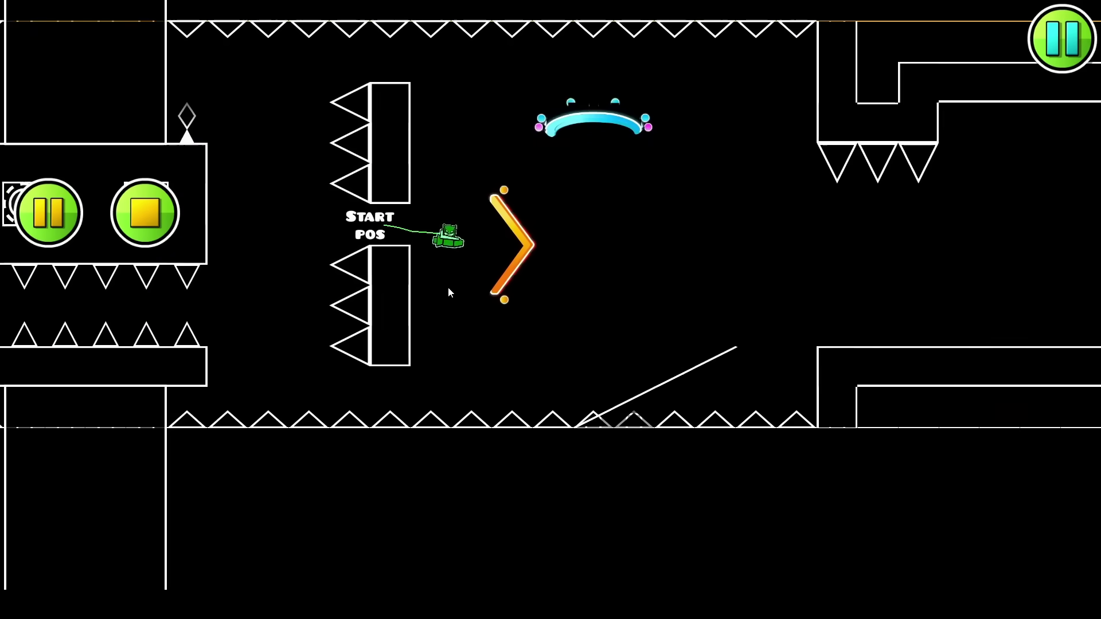
{"action": "left_click", "coordinate": [571, 313]}
{"action": "left_click", "coordinate": [570, 313]}
{"action": "left_click", "coordinate": [570, 313]}
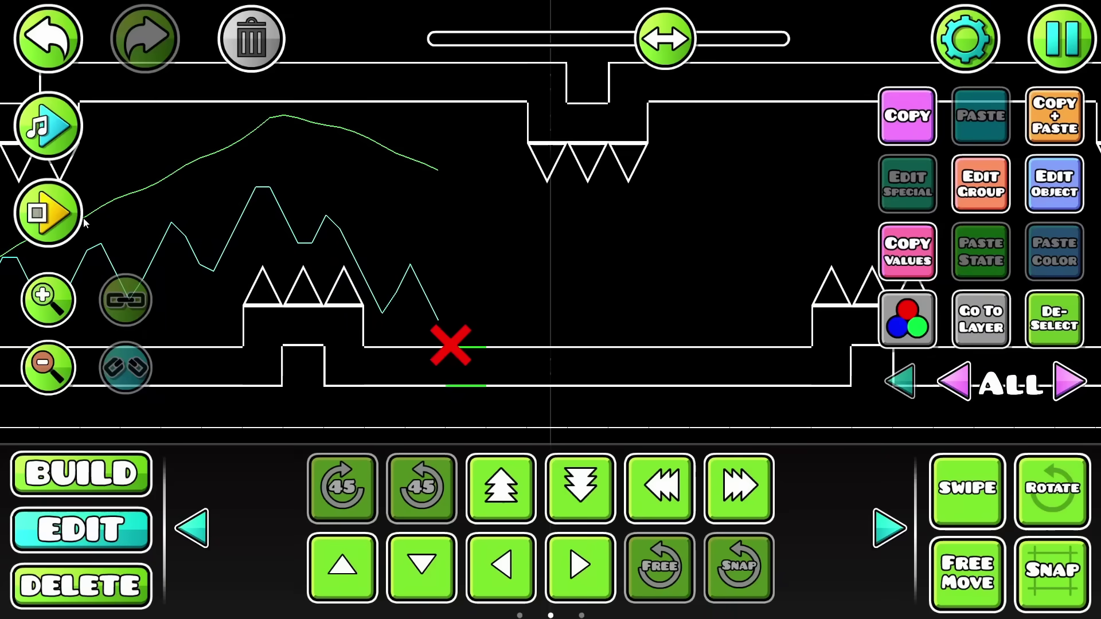
Playtest the dual section once more, taking ship and wave deeper into the spiked corridor
{"action": "left_click", "coordinate": [51, 213]}
{"action": "left_click", "coordinate": [580, 412]}
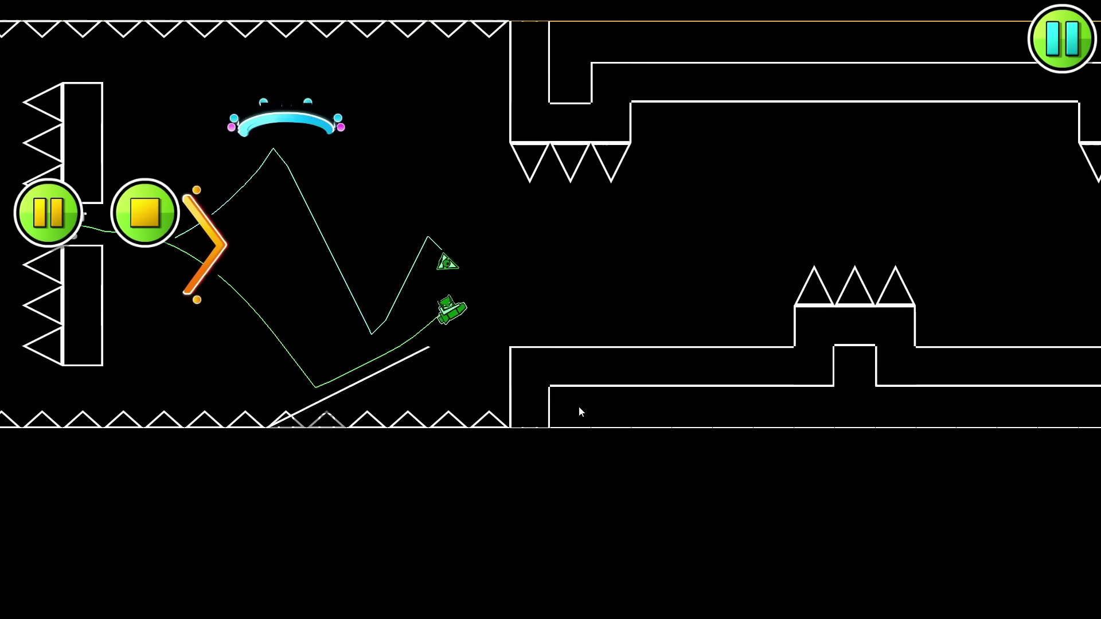
{"action": "left_click", "coordinate": [580, 407]}
{"action": "left_click", "coordinate": [579, 407]}
{"action": "left_click", "coordinate": [579, 407]}
{"action": "left_click", "coordinate": [579, 407]}
{"action": "left_click", "coordinate": [579, 407]}
{"action": "left_click", "coordinate": [579, 407]}
{"action": "left_click", "coordinate": [579, 407]}
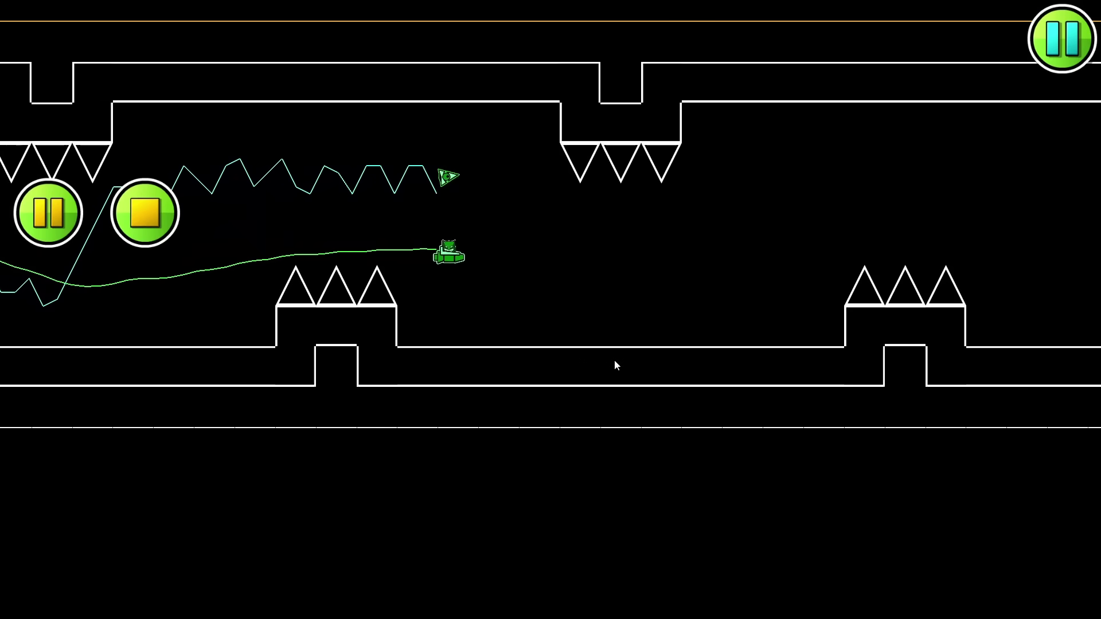
{"action": "left_click", "coordinate": [614, 360]}
{"action": "left_click", "coordinate": [614, 360]}
{"action": "left_click", "coordinate": [615, 360]}
{"action": "left_click", "coordinate": [615, 359]}
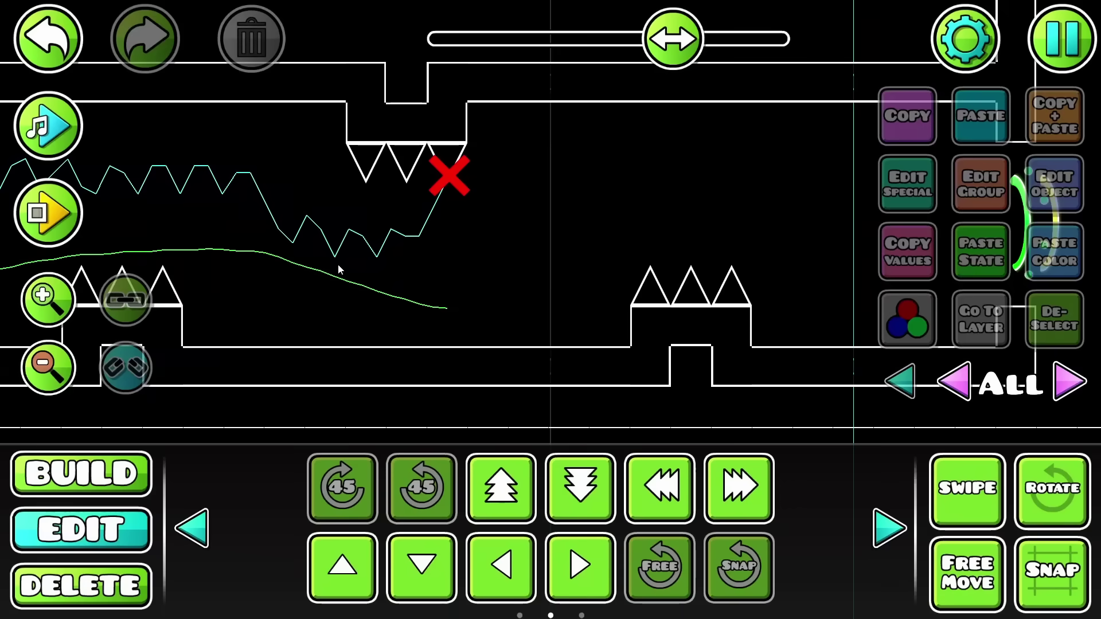
Playtest the full dual corridor from the start position, through the exit portals and into the dual cube section
{"action": "left_click", "coordinate": [64, 290]}
{"action": "left_click_drag", "start_coordinate": [461, 302], "coordinate": [1100, 321]}
{"action": "left_click_drag", "start_coordinate": [112, 250], "coordinate": [222, 250]}
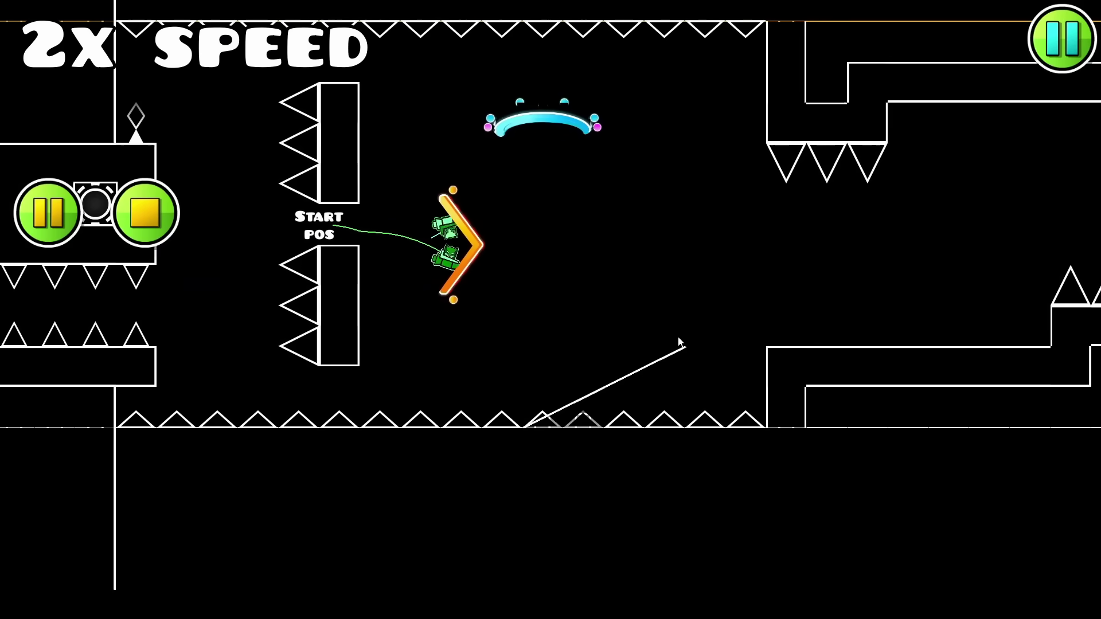
{"action": "left_click", "coordinate": [678, 341]}
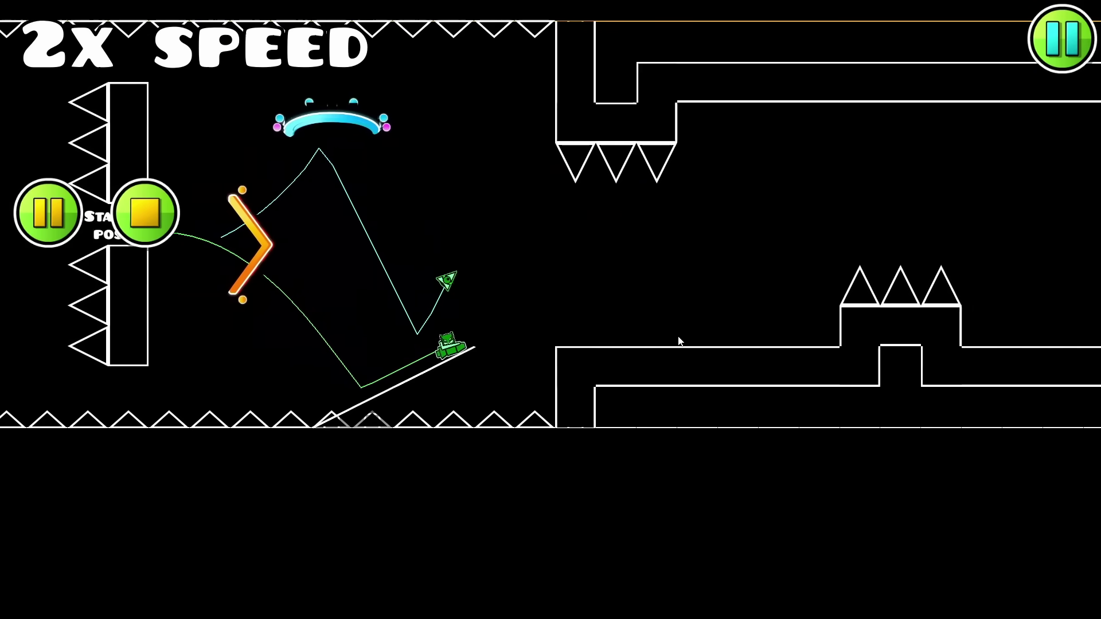
{"action": "left_click", "coordinate": [679, 341]}
{"action": "left_click", "coordinate": [678, 342]}
{"action": "left_click", "coordinate": [679, 342]}
{"action": "left_click", "coordinate": [678, 342]}
{"action": "left_click", "coordinate": [679, 342]}
{"action": "left_click", "coordinate": [679, 342]}
{"action": "left_click", "coordinate": [678, 342]}
{"action": "left_click", "coordinate": [679, 342]}
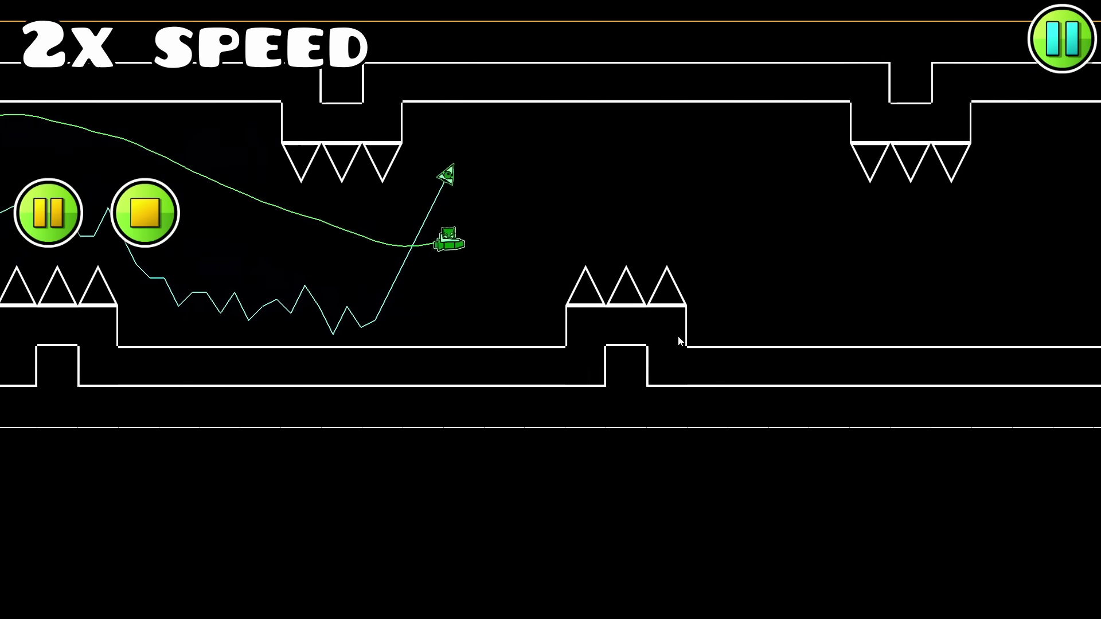
{"action": "left_click", "coordinate": [679, 342]}
{"action": "left_click", "coordinate": [678, 342]}
{"action": "left_click", "coordinate": [678, 341]}
{"action": "left_click", "coordinate": [678, 342]}
{"action": "left_click", "coordinate": [678, 341]}
{"action": "left_click", "coordinate": [678, 342]}
{"action": "left_click", "coordinate": [678, 342]}
{"action": "left_click", "coordinate": [678, 342]}
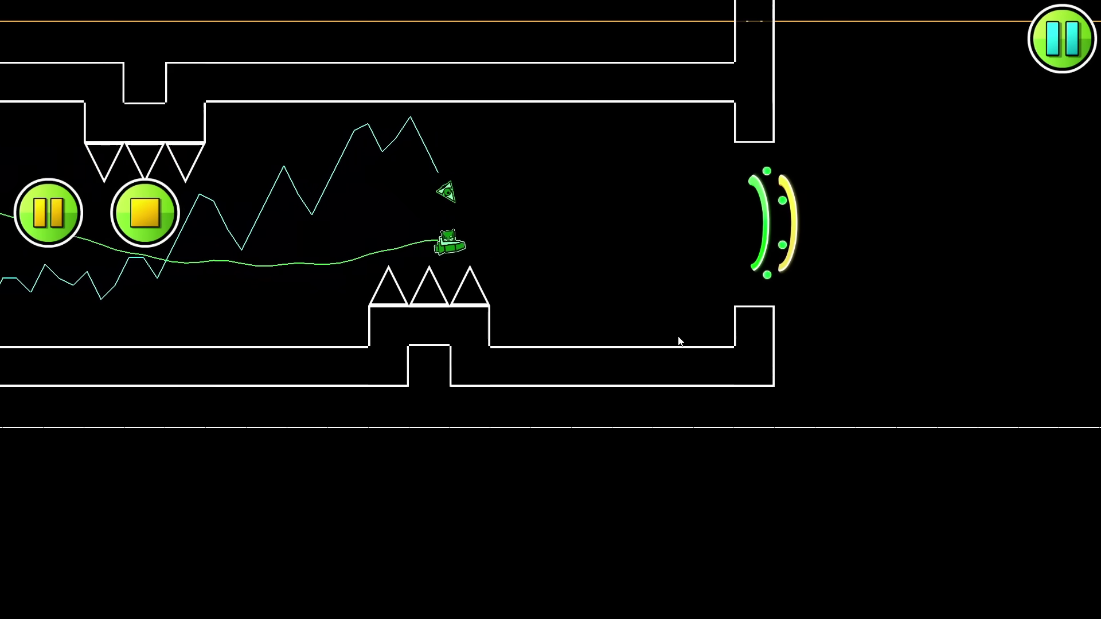
{"action": "left_click", "coordinate": [679, 342]}
{"action": "left_click", "coordinate": [678, 342]}
{"action": "left_click", "coordinate": [678, 337]}
{"action": "left_click", "coordinate": [679, 337]}
{"action": "left_click", "coordinate": [678, 337]}
{"action": "left_click", "coordinate": [678, 337]}
{"action": "left_click", "coordinate": [678, 337]}
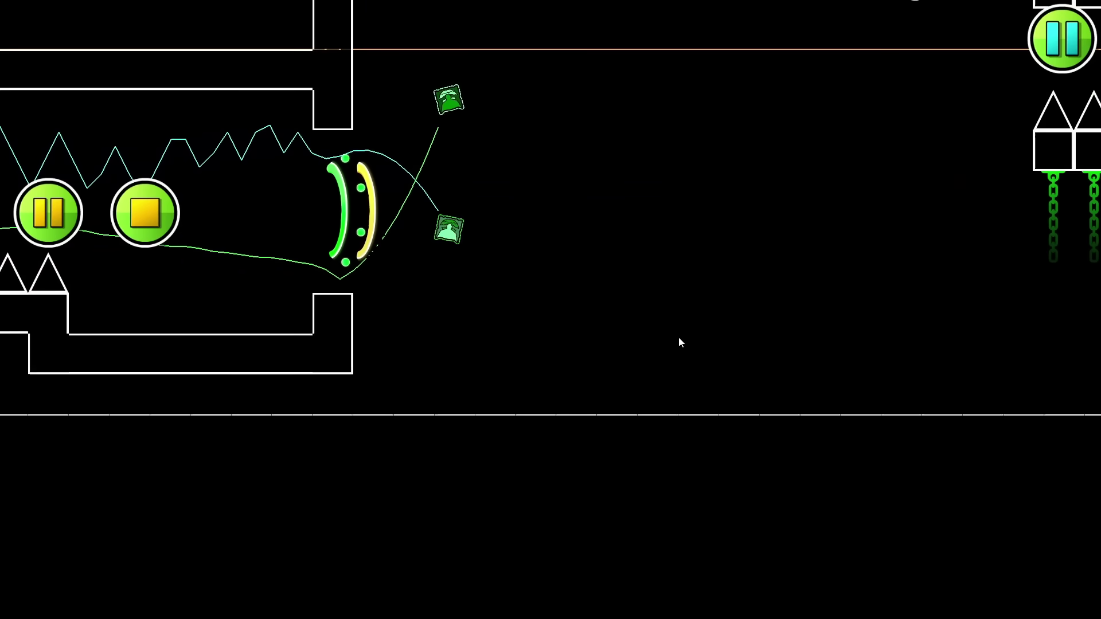
{"action": "left_click", "coordinate": [678, 337]}
Pause and end the playtest, and examine the ship and wave paths drawn along the spiked corridor
{"action": "left_click", "coordinate": [49, 218]}
{"action": "scroll", "coordinate": [50, 220], "scroll_direction": "down", "scroll_amount": 2}
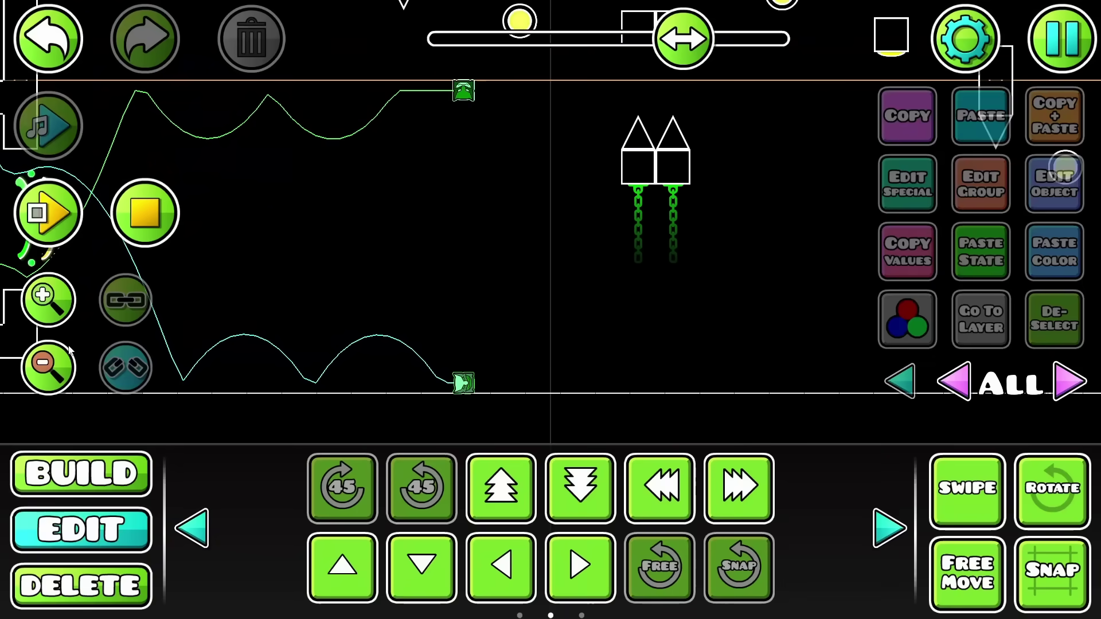
{"action": "left_click_drag", "start_coordinate": [151, 342], "coordinate": [635, 317]}
{"action": "left_click_drag", "start_coordinate": [446, 271], "coordinate": [625, 295]}
{"action": "left_click_drag", "start_coordinate": [425, 325], "coordinate": [644, 337]}
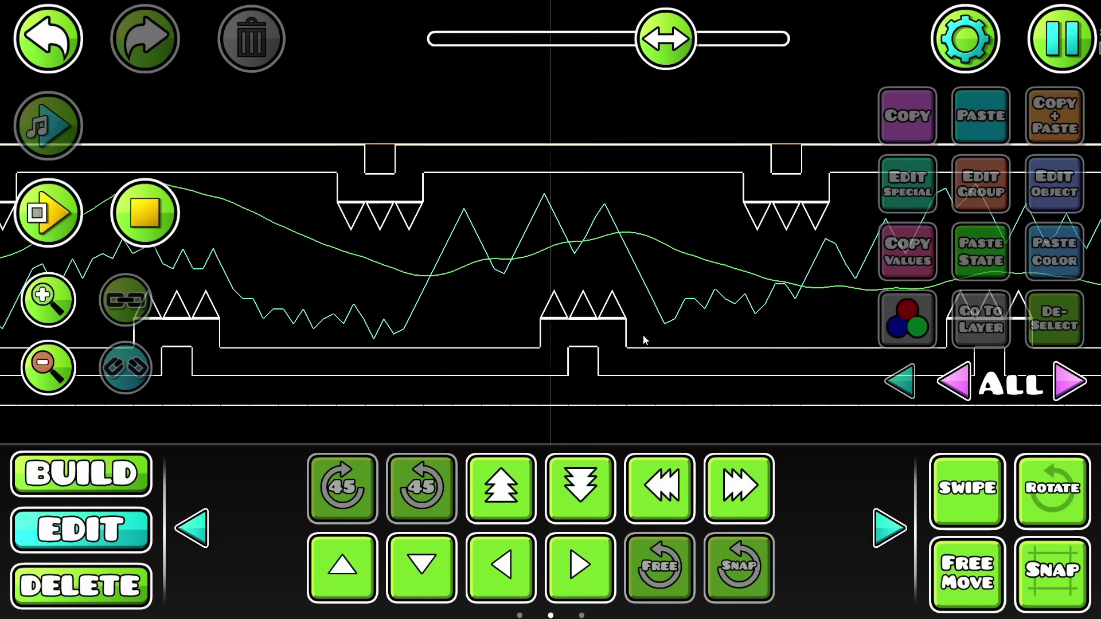
{"action": "left_click_drag", "start_coordinate": [395, 310], "coordinate": [648, 284]}
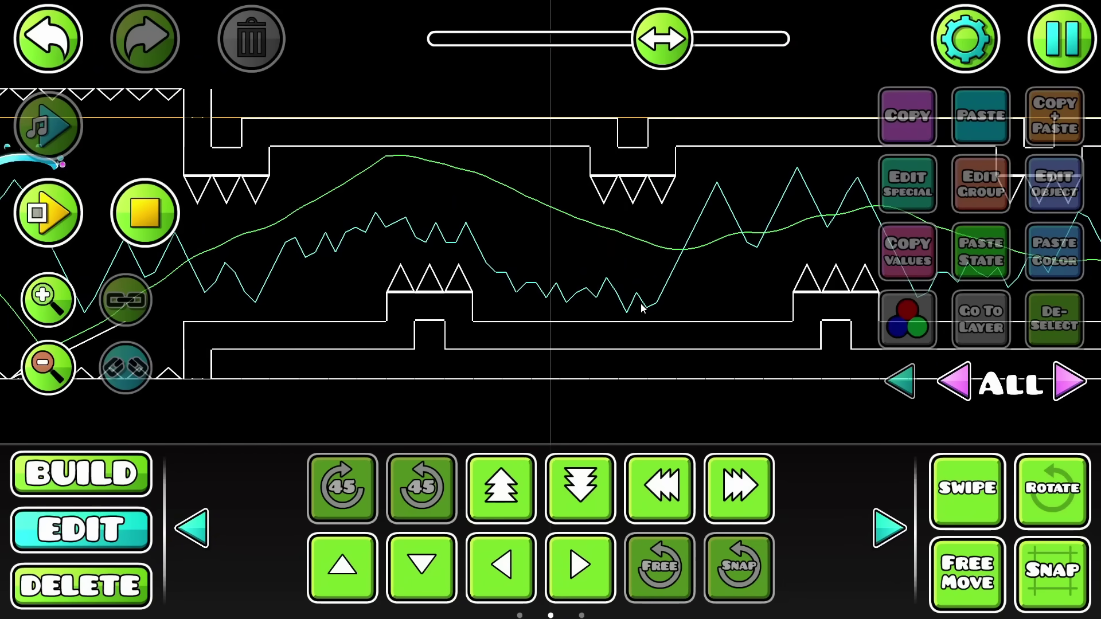
{"action": "left_click", "coordinate": [44, 305]}
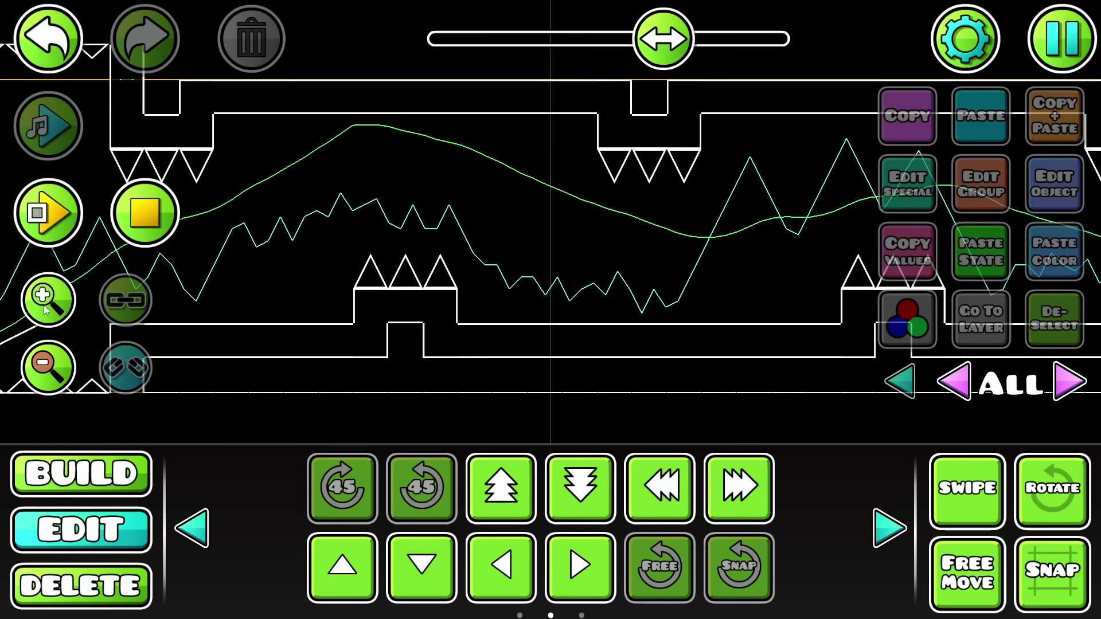
{"action": "left_click", "coordinate": [44, 305]}
{"action": "left_click_drag", "start_coordinate": [574, 270], "coordinate": [327, 333]}
{"action": "left_click_drag", "start_coordinate": [757, 322], "coordinate": [279, 285]}
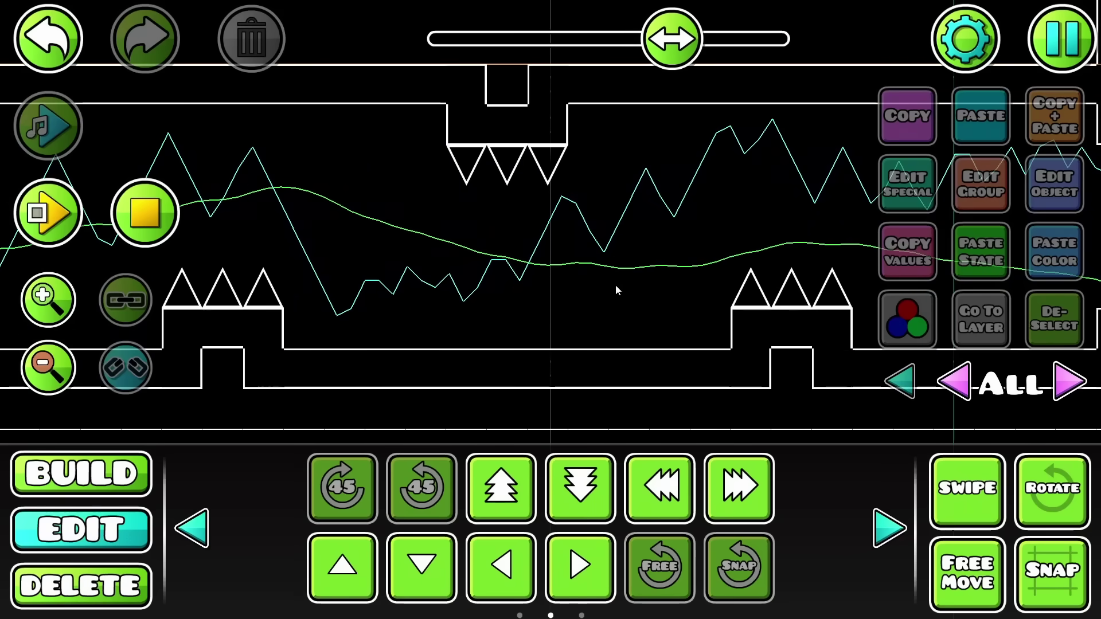
{"action": "left_click_drag", "start_coordinate": [615, 288], "coordinate": [308, 312]}
{"action": "scroll", "coordinate": [307, 312], "scroll_direction": "down", "scroll_amount": 1}
{"action": "left_click", "coordinate": [145, 212]}
{"action": "left_click_drag", "start_coordinate": [426, 245], "coordinate": [777, 235]}
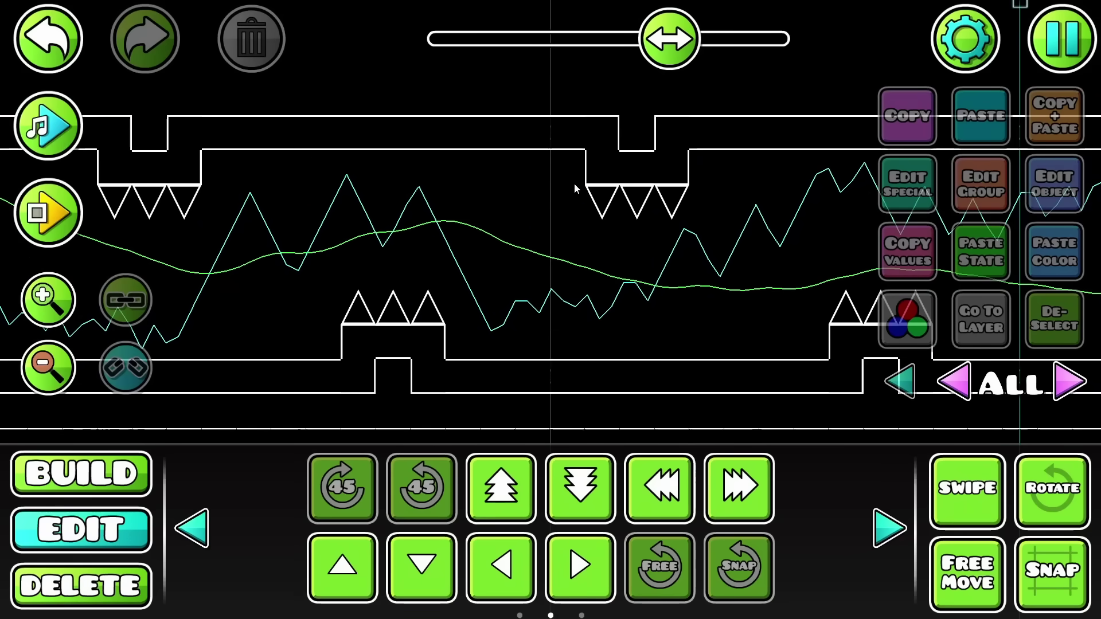
{"action": "left_click_drag", "start_coordinate": [281, 298], "coordinate": [735, 294]}
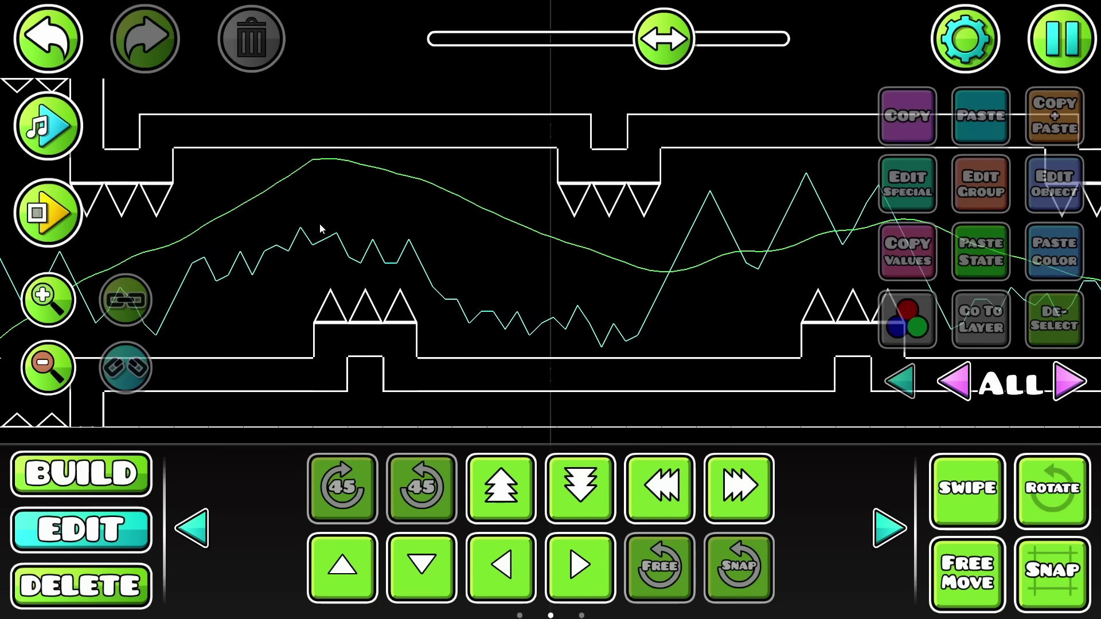
{"action": "left_click_drag", "start_coordinate": [319, 223], "coordinate": [743, 270]}
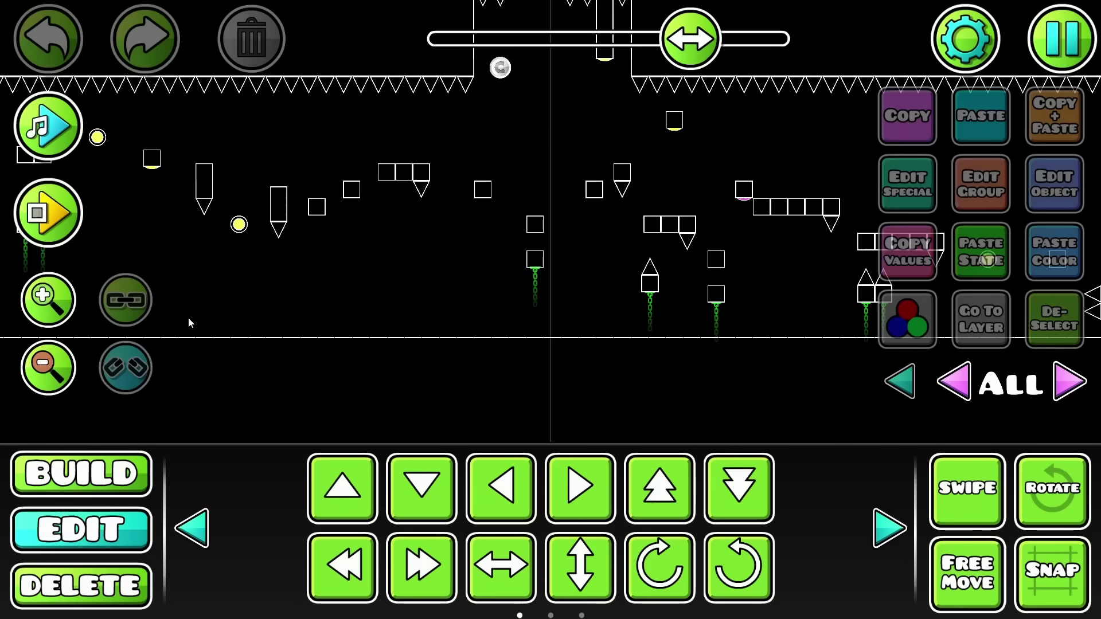
Examine the paired blocks and chained spike platform between the two yellow jump orbs in the cube section
{"action": "left_click_drag", "start_coordinate": [190, 318], "coordinate": [682, 390]}
{"action": "left_click", "coordinate": [54, 312]}
{"action": "left_click", "coordinate": [53, 312]}
{"action": "left_click", "coordinate": [52, 311]}
{"action": "left_click", "coordinate": [53, 311]}
{"action": "left_click_drag", "start_coordinate": [408, 179], "coordinate": [589, 285]}
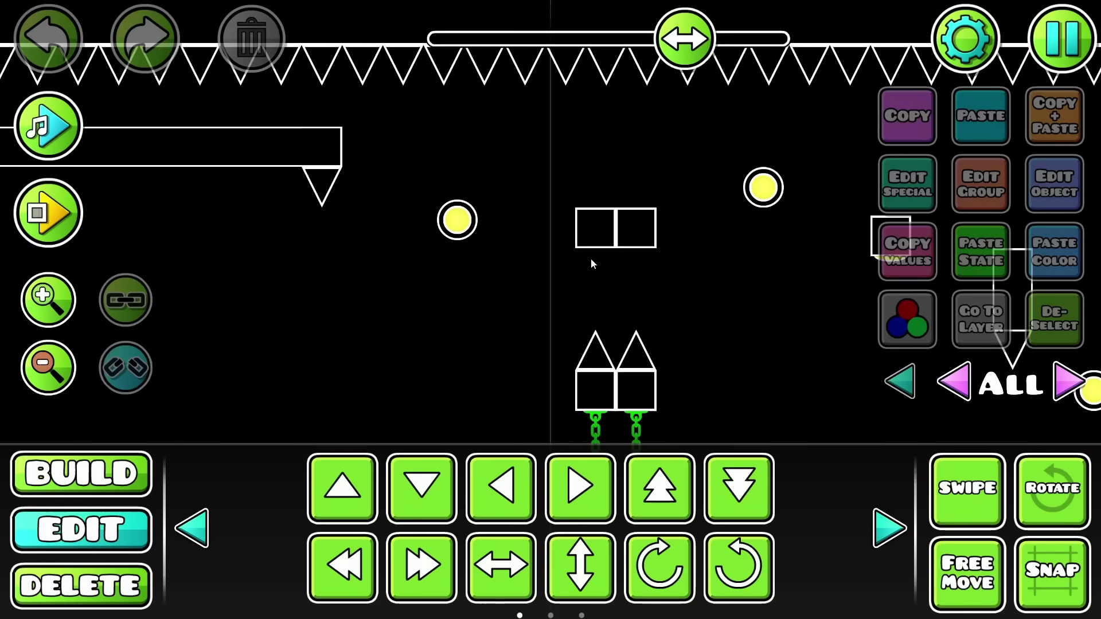
{"action": "left_click", "coordinate": [45, 295]}
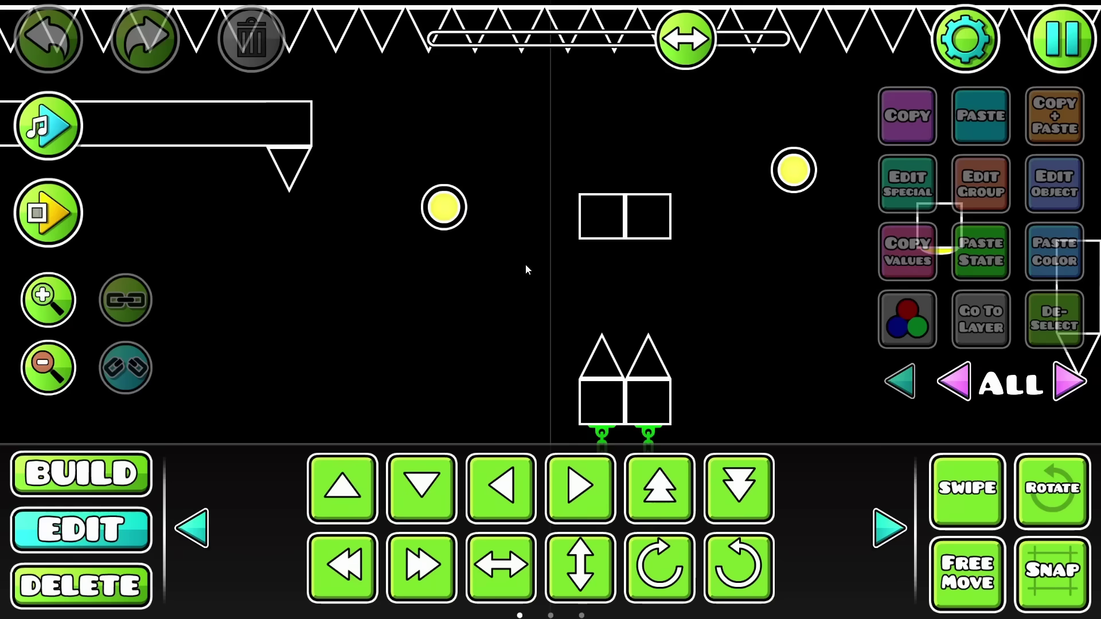
Place an upside-down spike just below the secret coin, beside the end of the spiked ceiling and above the traced jump path
{"action": "left_click_drag", "start_coordinate": [527, 265], "coordinate": [884, 270]}
{"action": "left_click_drag", "start_coordinate": [494, 326], "coordinate": [57, 339]}
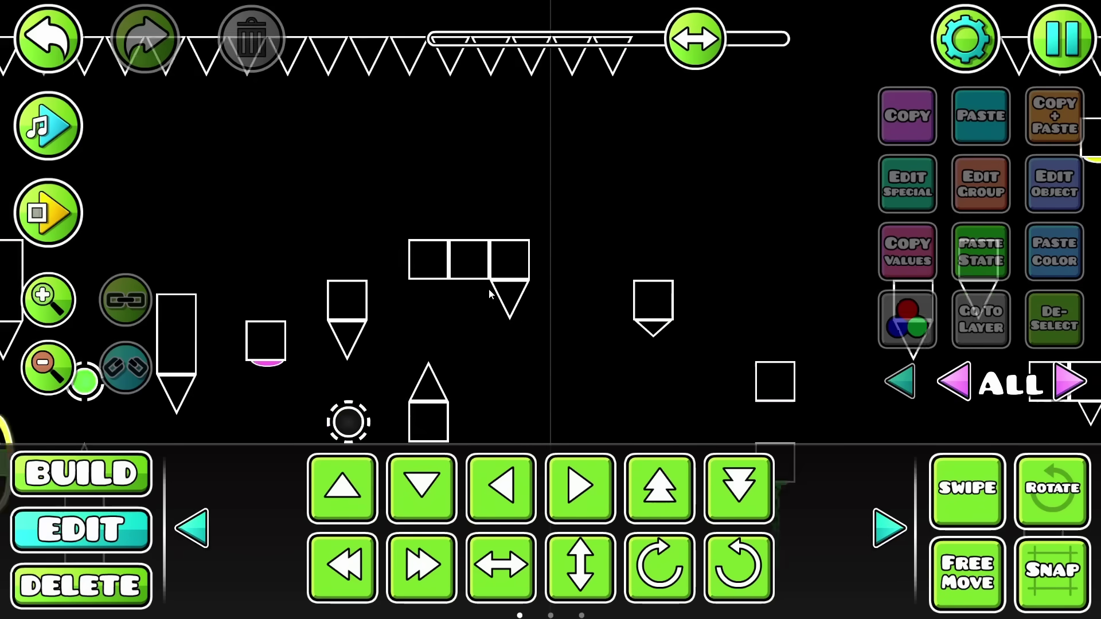
{"action": "left_click_drag", "start_coordinate": [679, 221], "coordinate": [511, 243]}
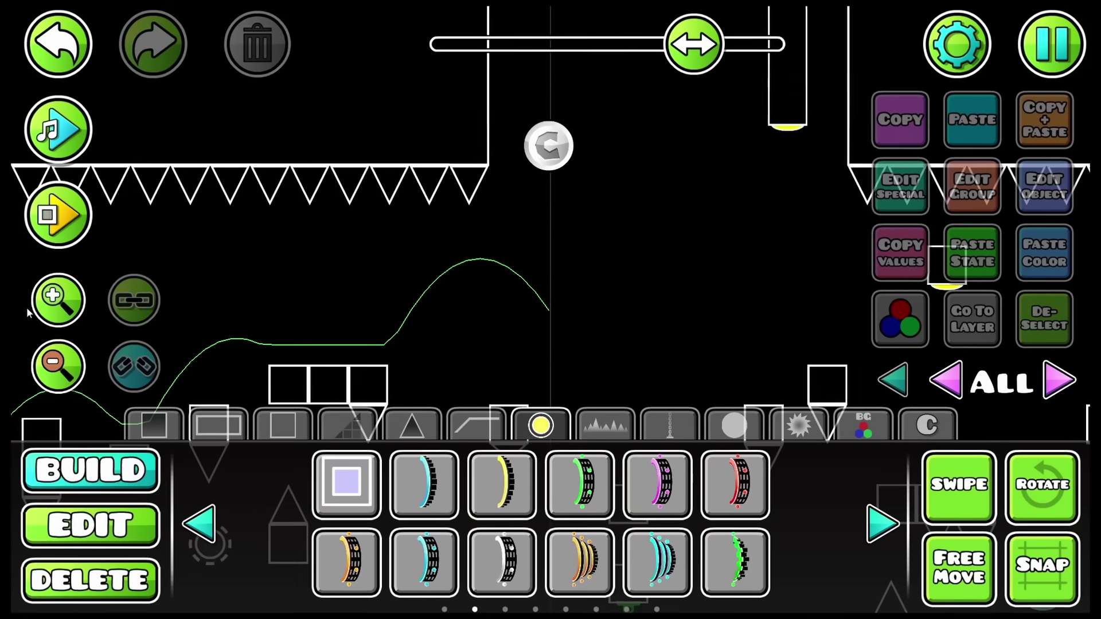
{"action": "left_click", "coordinate": [56, 301]}
{"action": "left_click_drag", "start_coordinate": [418, 305], "coordinate": [451, 300]}
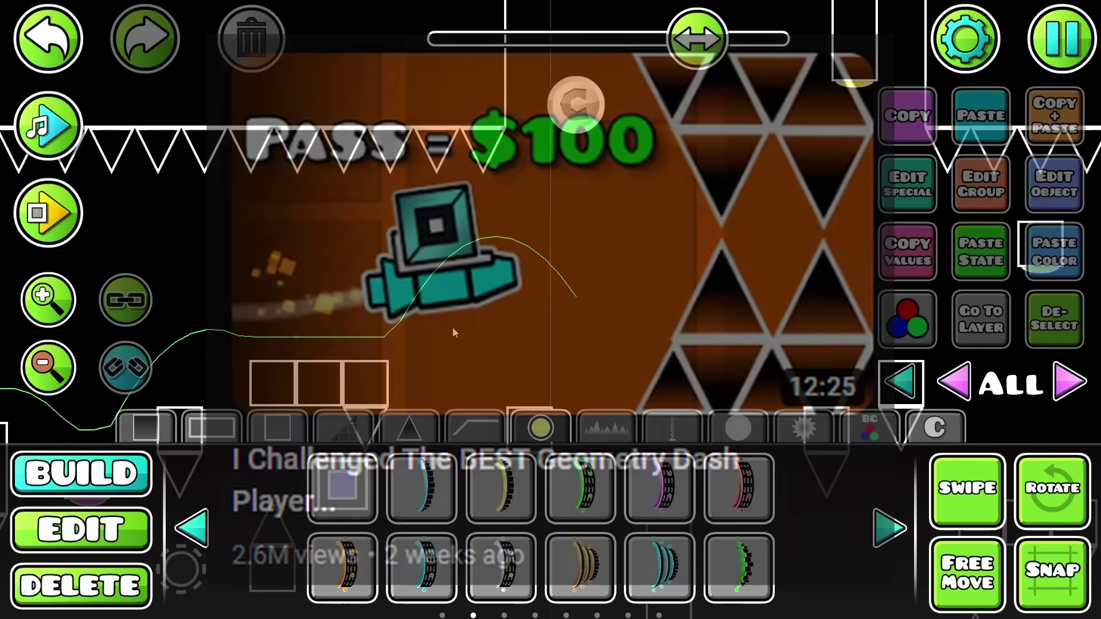
{"action": "left_click_drag", "start_coordinate": [455, 332], "coordinate": [545, 293]}
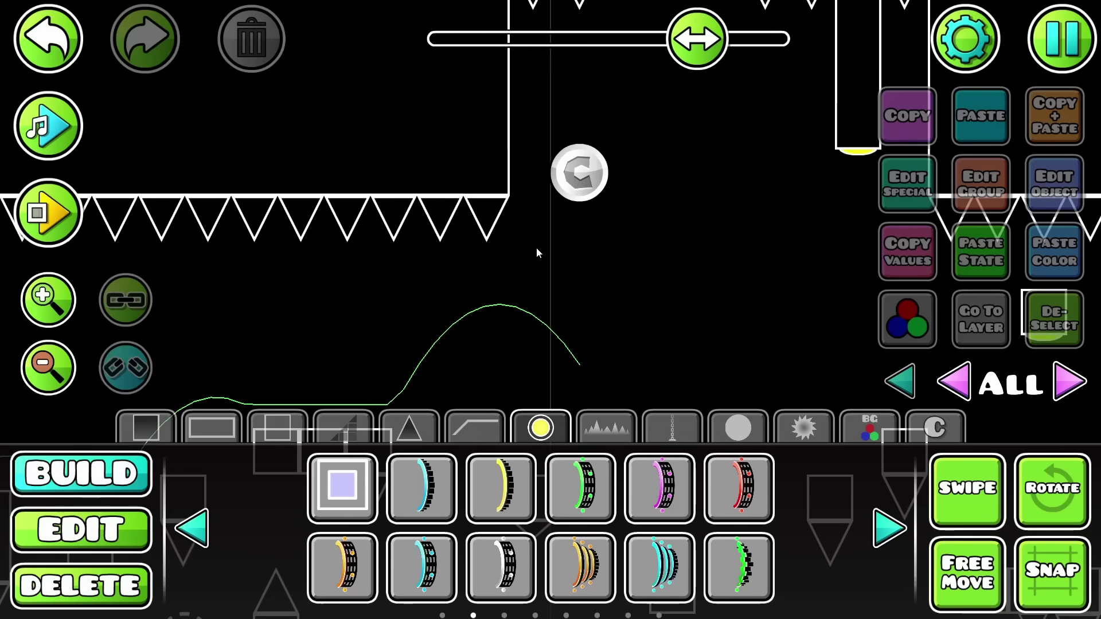
{"action": "left_click", "coordinate": [575, 201]}
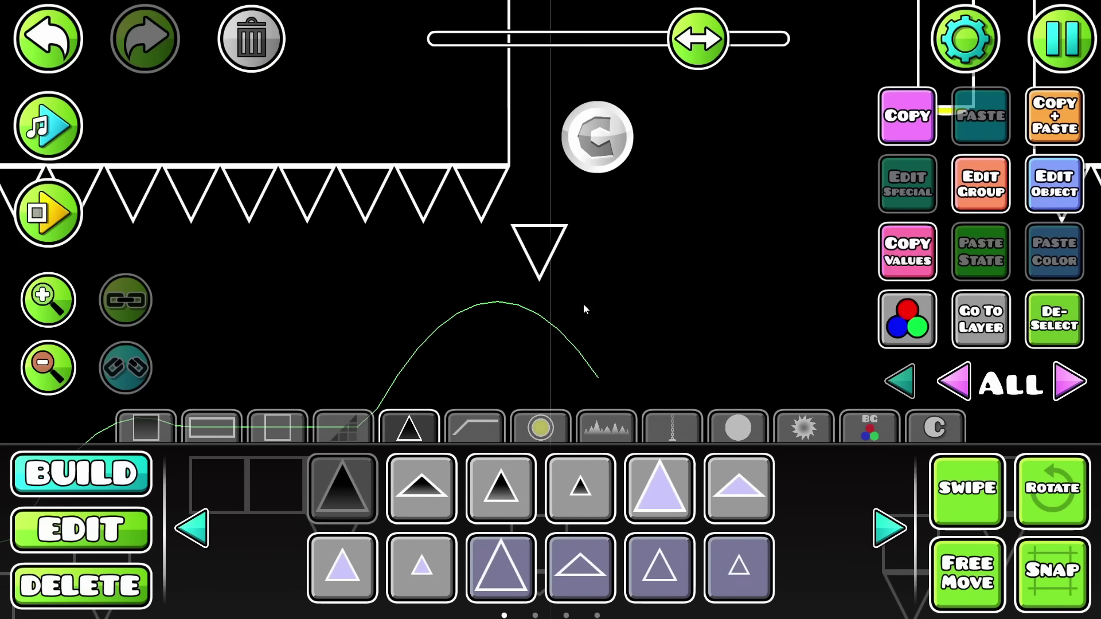
{"action": "left_click", "coordinate": [601, 499]}
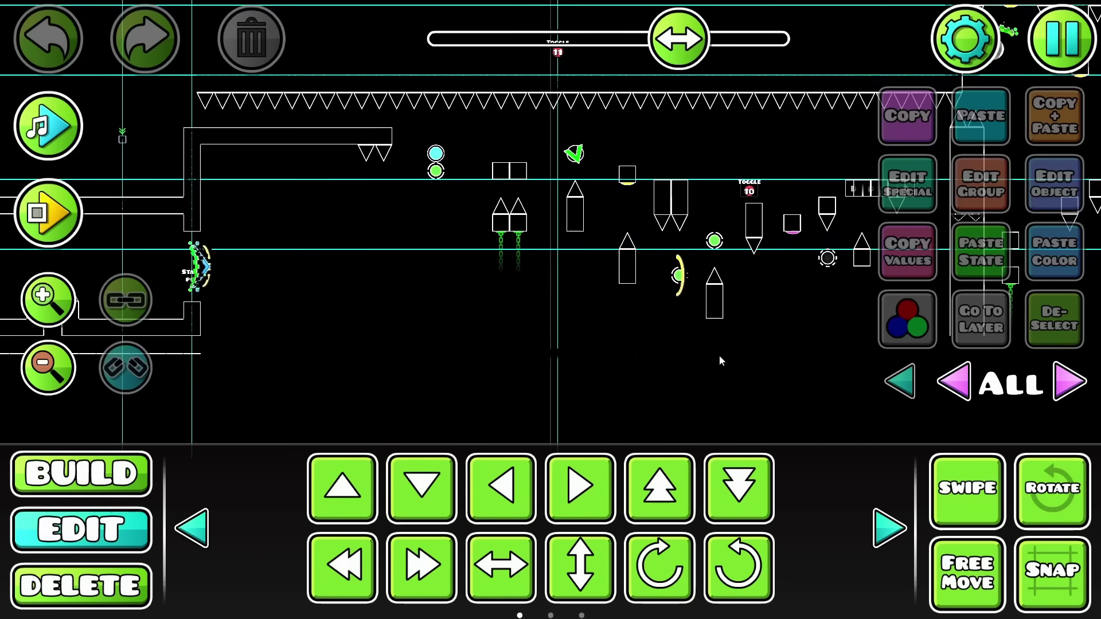
Set the detail colour of the paired blocks and the chained spike platform to channel 12
{"action": "left_click_drag", "start_coordinate": [719, 356], "coordinate": [256, 374]}
{"action": "left_click_drag", "start_coordinate": [771, 315], "coordinate": [298, 291]}
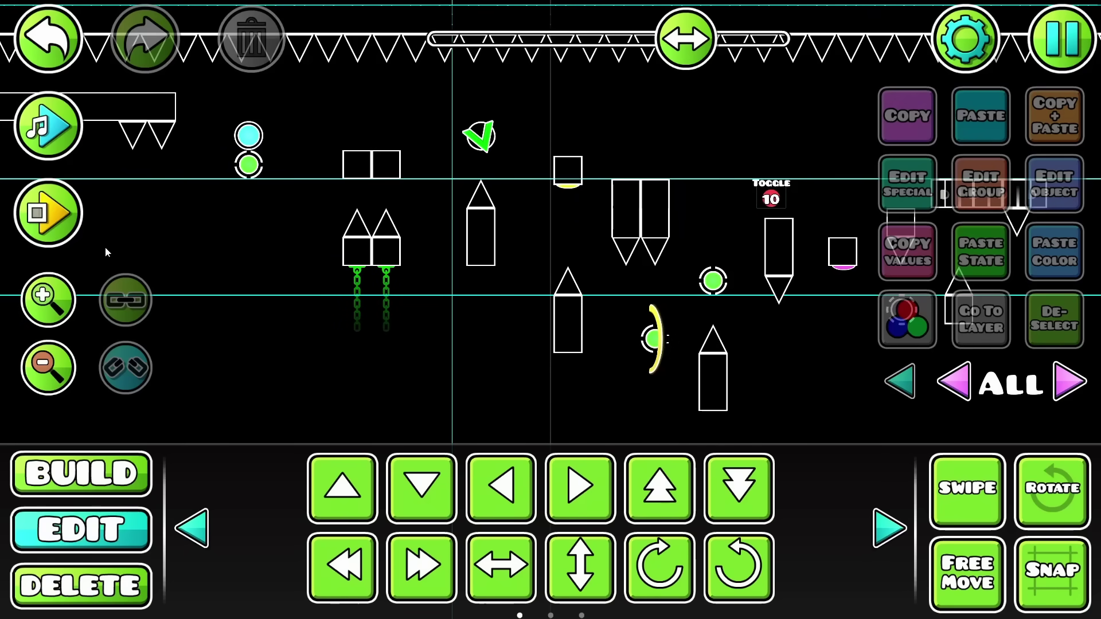
{"action": "left_click", "coordinate": [64, 288]}
{"action": "left_click_drag", "start_coordinate": [263, 150], "coordinate": [490, 214]}
{"action": "key", "text": "t"}
{"action": "left_click_drag", "start_coordinate": [602, 330], "coordinate": [602, 331]}
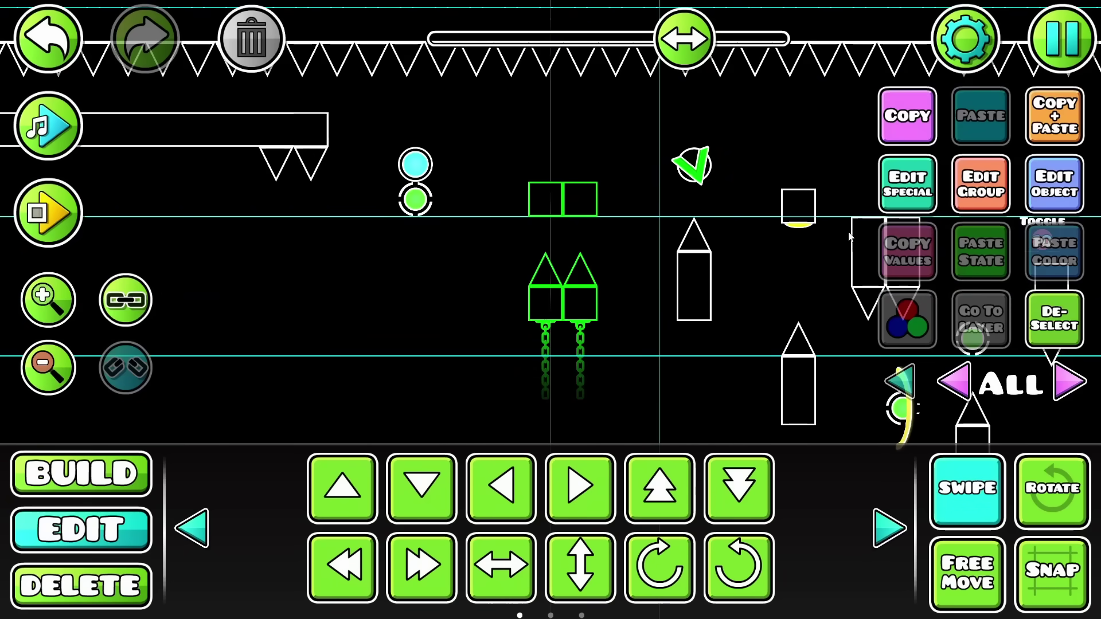
{"action": "left_click", "coordinate": [1032, 192]}
{"action": "left_click", "coordinate": [493, 74]}
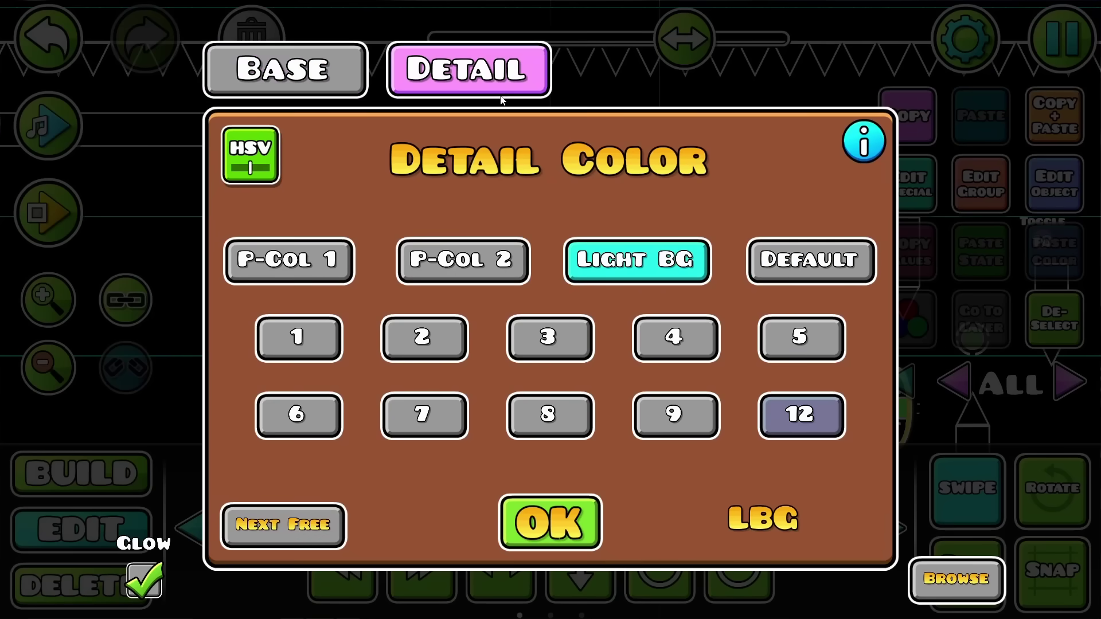
{"action": "left_click", "coordinate": [807, 421]}
{"action": "left_click", "coordinate": [551, 522]}
{"action": "left_click", "coordinate": [1055, 322]}
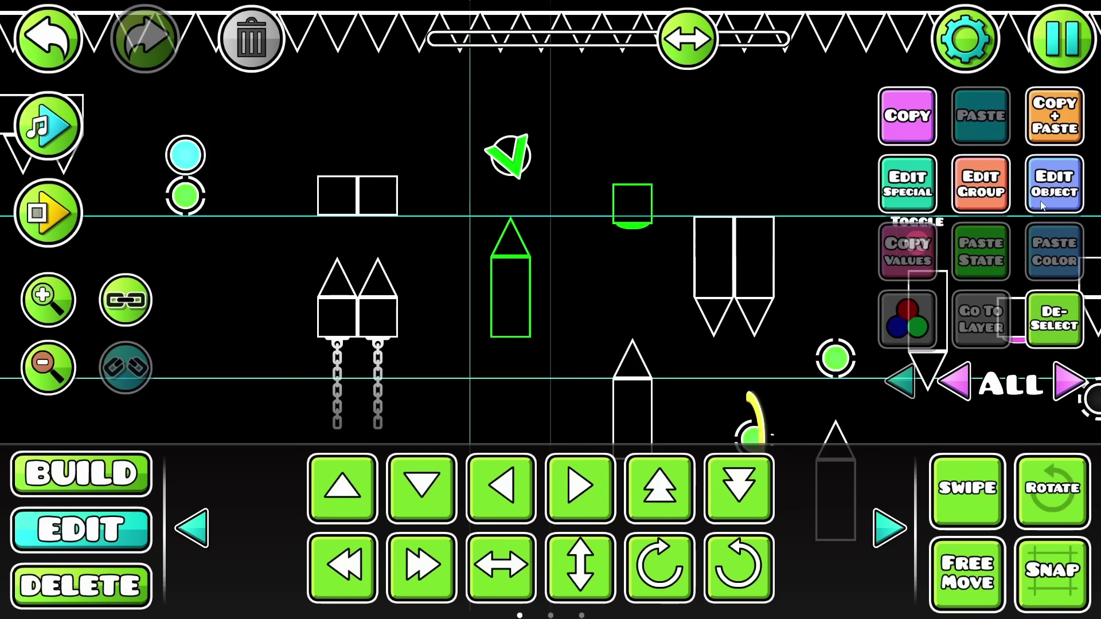
Edit the base colour channel of the neighbouring spiked pillar and the block with the yellow pad
{"action": "left_click", "coordinate": [1042, 205]}
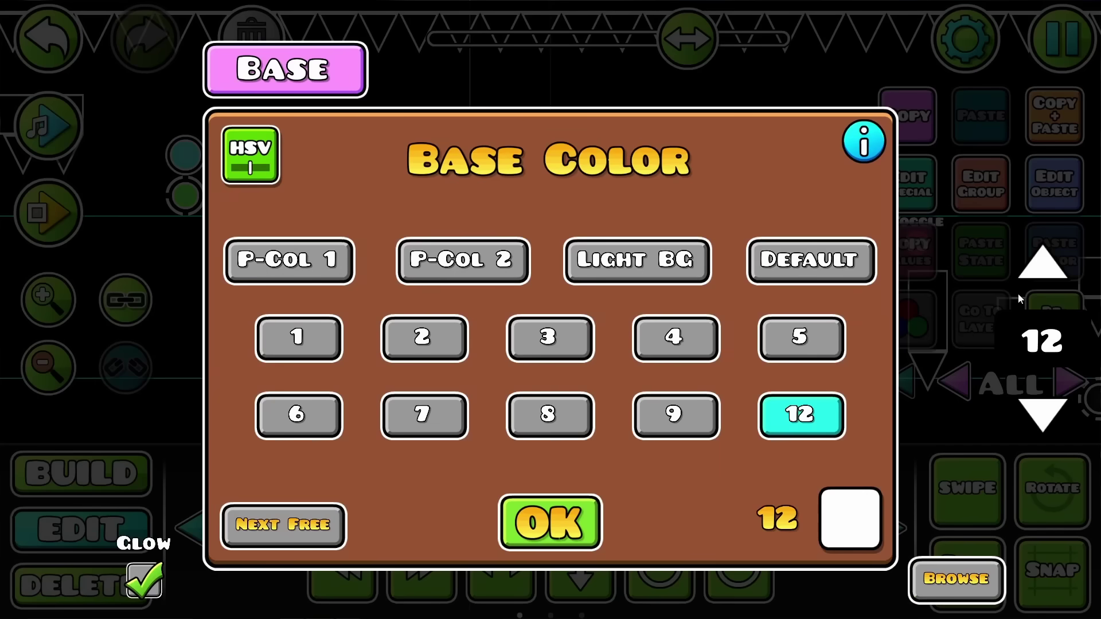
{"action": "left_click", "coordinate": [539, 518]}
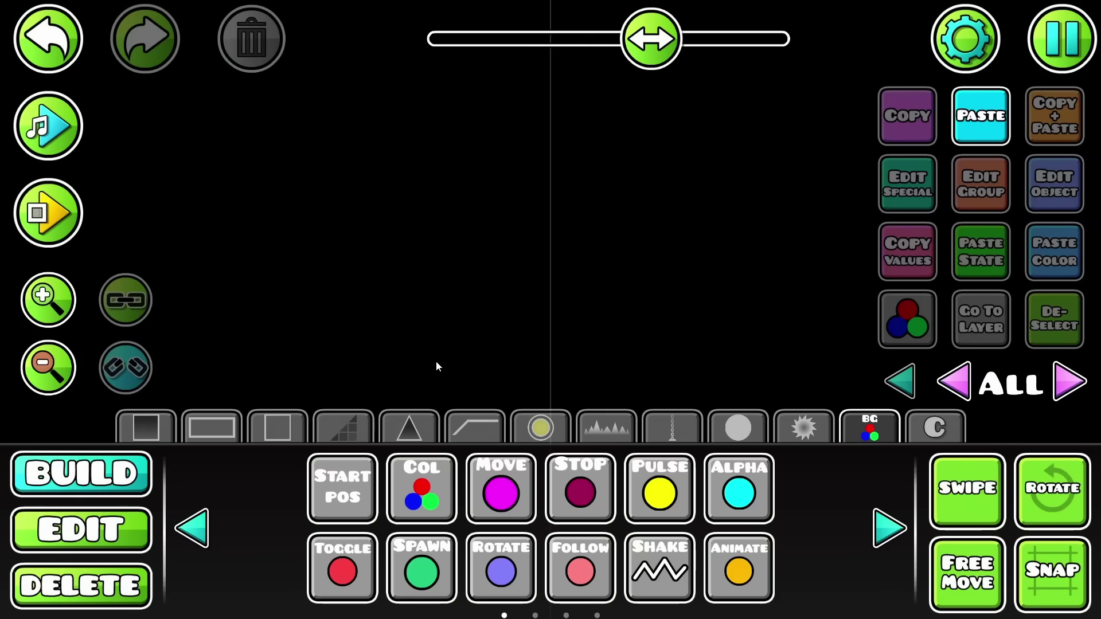
Add a colour trigger in the empty area that turns colour ID 12 black with a fade time of 0
{"action": "left_click", "coordinate": [428, 488]}
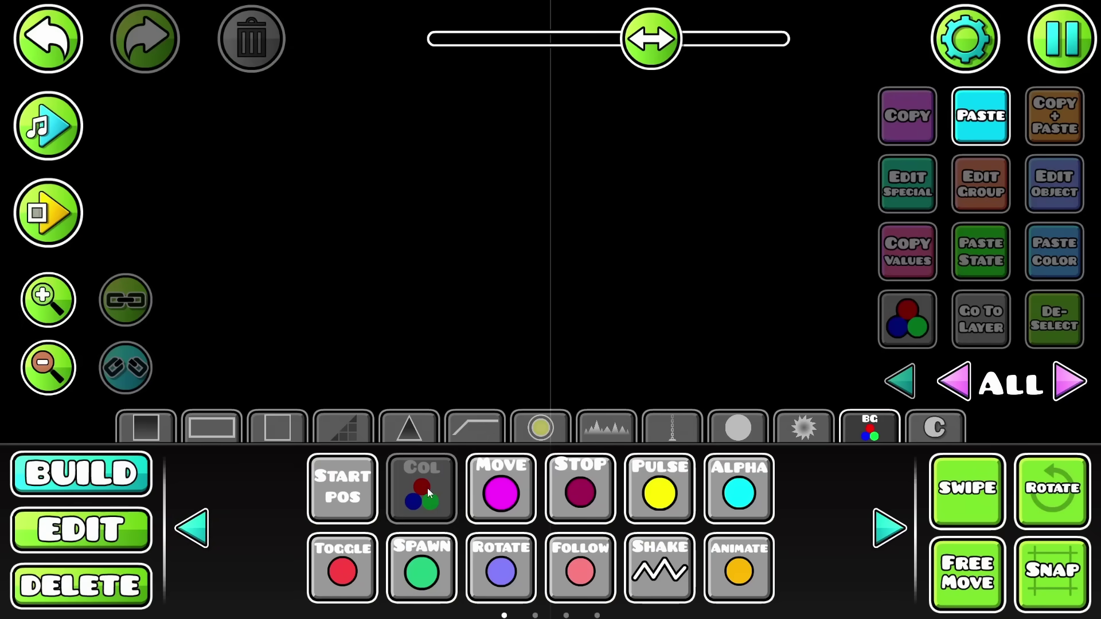
{"action": "left_click", "coordinate": [414, 173]}
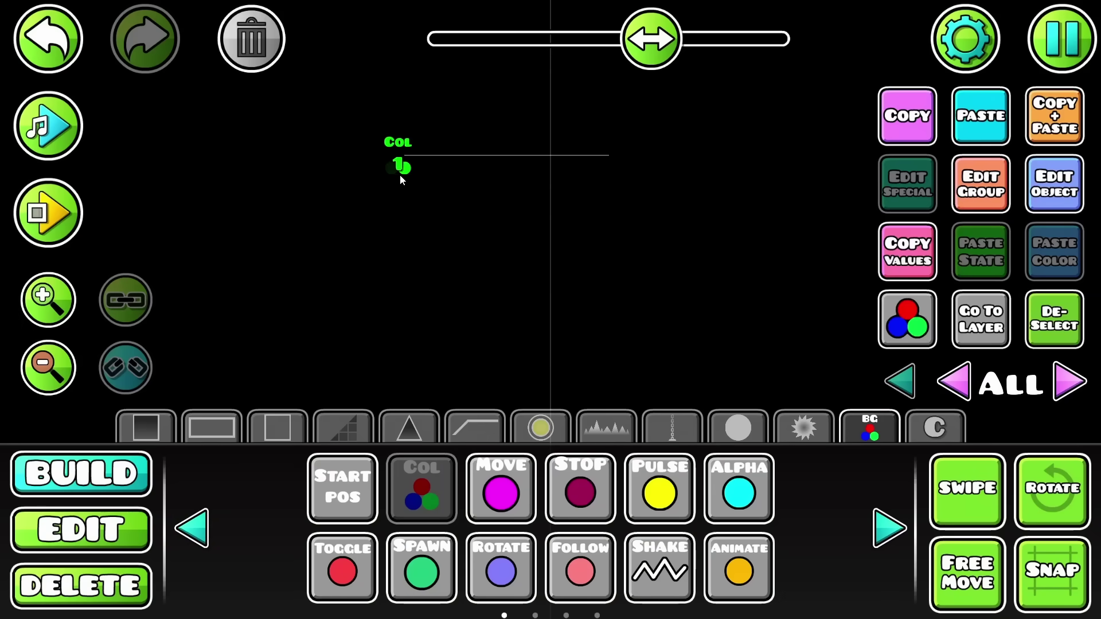
{"action": "left_click", "coordinate": [547, 251]}
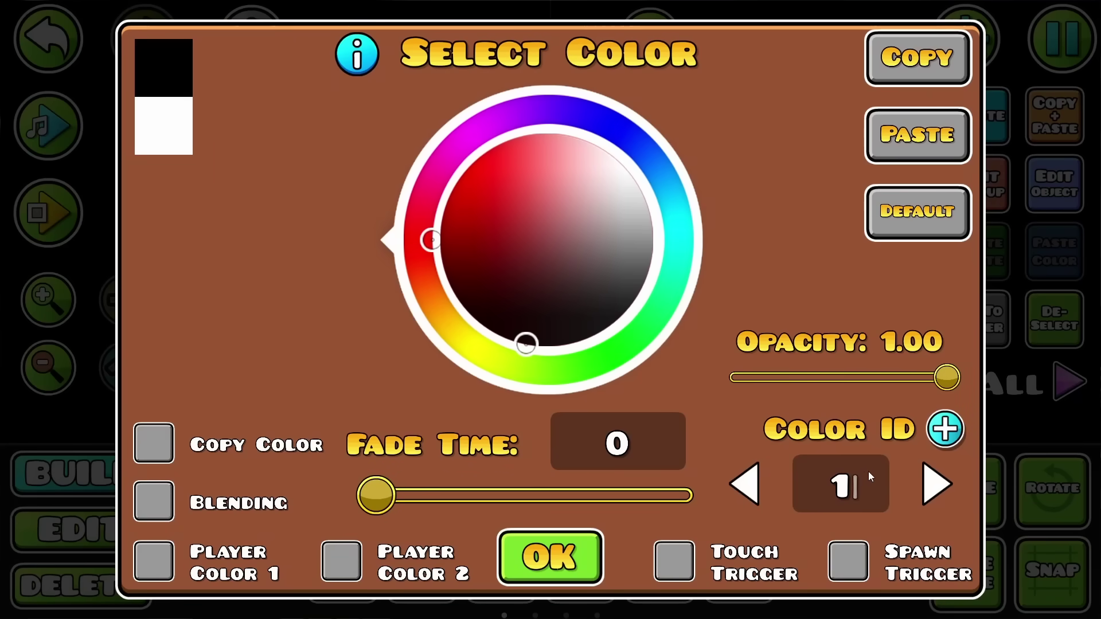
{"action": "type", "text": "2"}
{"action": "left_click", "coordinate": [552, 556]}
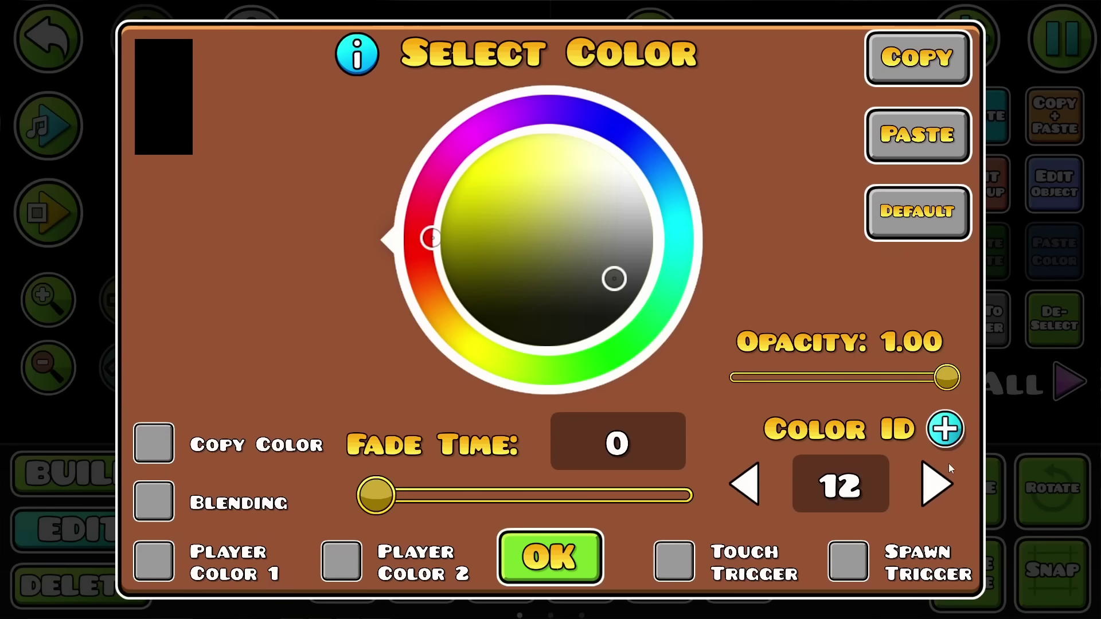
Duplicate the black colour trigger in a column for colour IDs 13, 14 and 15
{"action": "left_click", "coordinate": [940, 481]}
{"action": "left_click", "coordinate": [553, 556]}
{"action": "key", "text": "ctrl+d"}
{"action": "key", "text": "ctrl+e"}
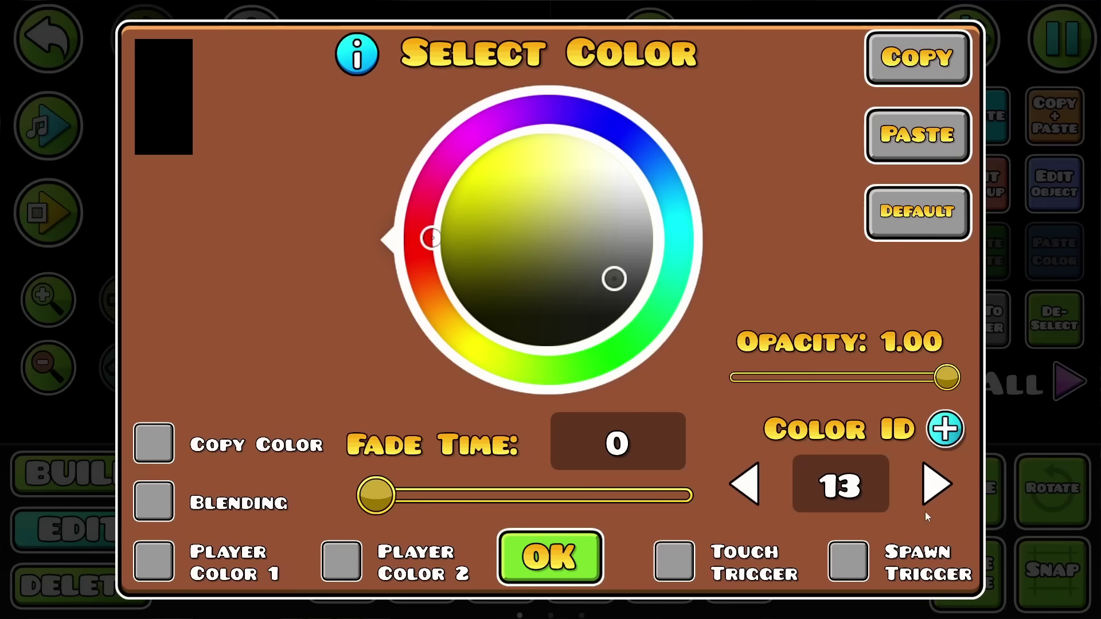
{"action": "left_click", "coordinate": [935, 484]}
{"action": "key", "text": "Escape"}
{"action": "key", "text": "ctrl+d"}
{"action": "key", "text": "ctrl+e"}
{"action": "left_click", "coordinate": [936, 484]}
{"action": "left_click", "coordinate": [569, 536]}
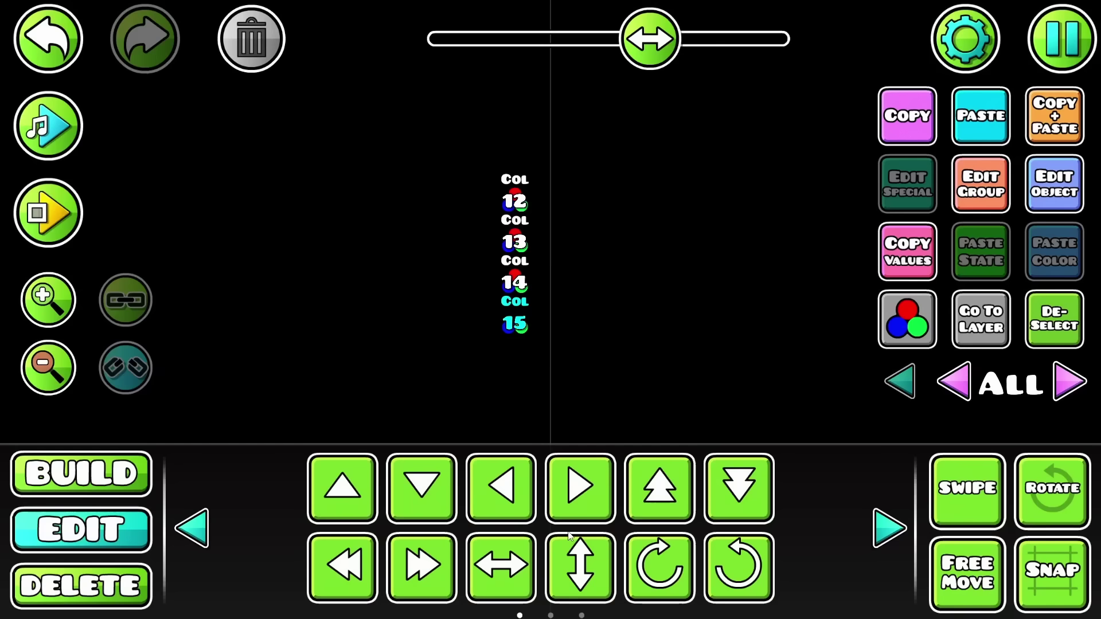
{"action": "left_click", "coordinate": [1048, 321]}
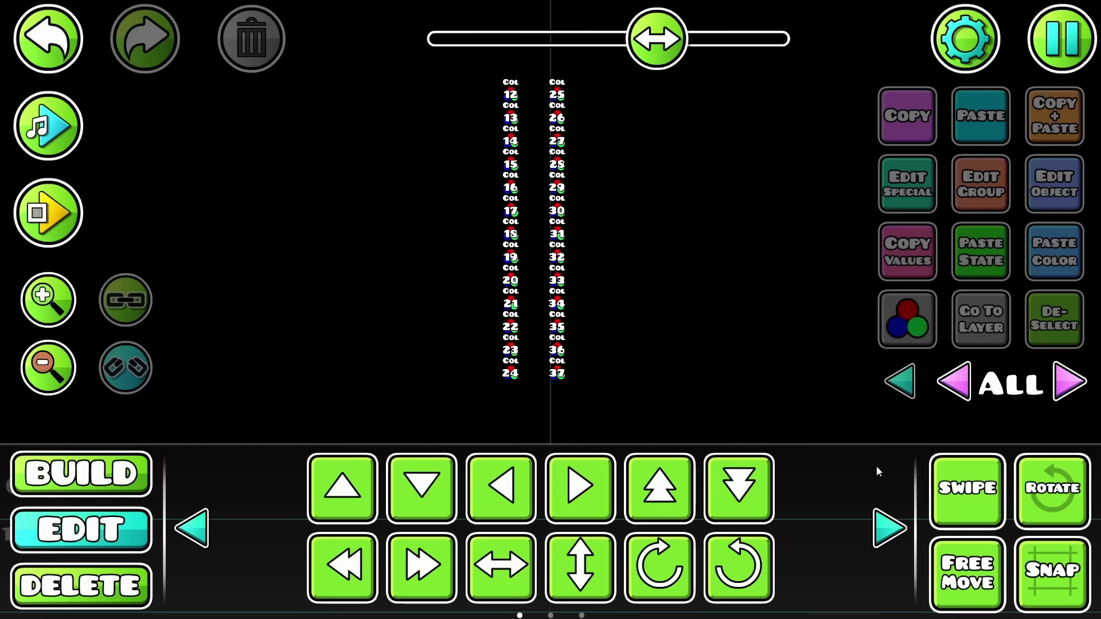
Return to the dual cube section and area-select the blacked-out blocks after the two orbs to check them, clearing the selection
{"action": "left_click", "coordinate": [41, 387]}
{"action": "left_click_drag", "start_coordinate": [574, 344], "coordinate": [201, 229]}
{"action": "left_click_drag", "start_coordinate": [813, 361], "coordinate": [286, 167]}
{"action": "left_click_drag", "start_coordinate": [707, 331], "coordinate": [258, 209]}
{"action": "left_click_drag", "start_coordinate": [702, 275], "coordinate": [340, 283]}
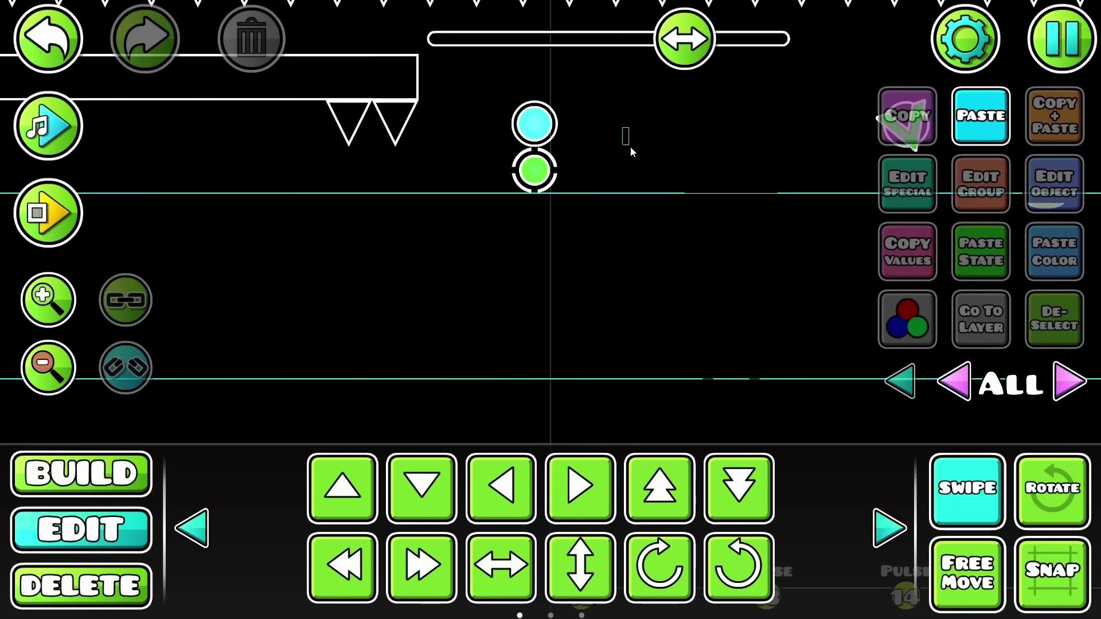
{"action": "left_click_drag", "start_coordinate": [631, 146], "coordinate": [800, 380]}
{"action": "left_click", "coordinate": [1035, 331]}
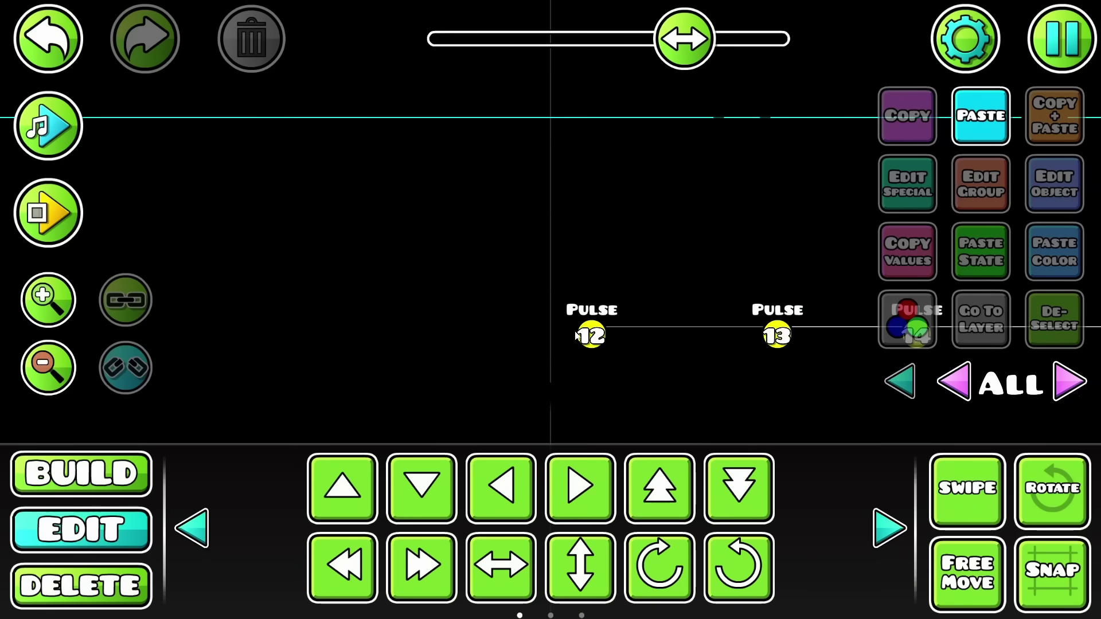
Review the colour, hold and fade-out settings of the channel 12 pulse trigger
{"action": "left_click", "coordinate": [48, 367]}
{"action": "left_click_drag", "start_coordinate": [632, 256], "coordinate": [323, 321]}
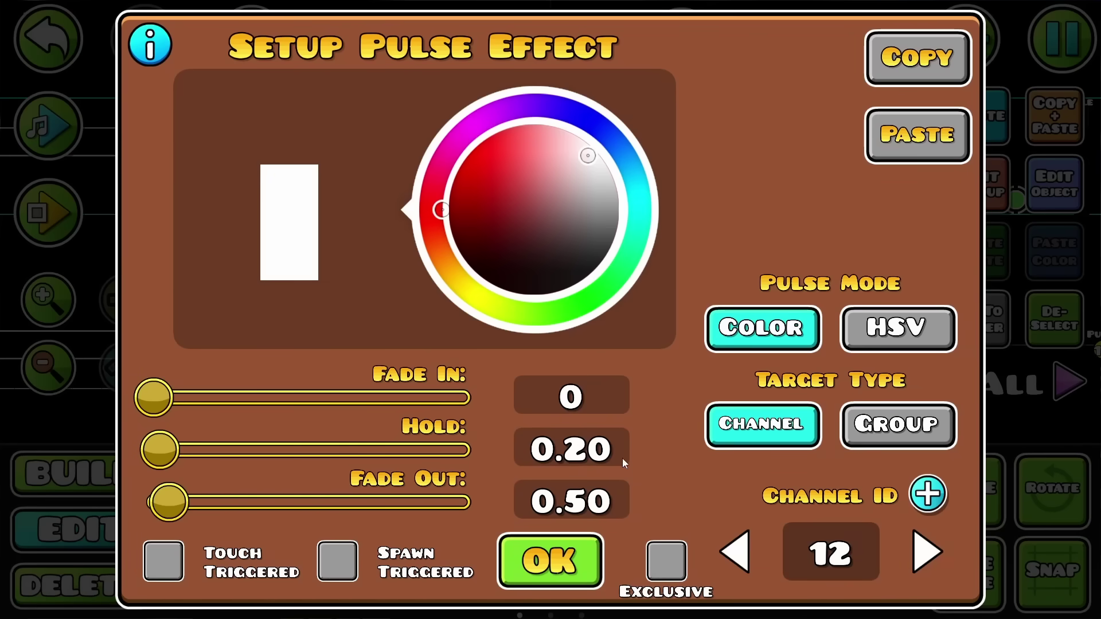
{"action": "left_click", "coordinate": [569, 551]}
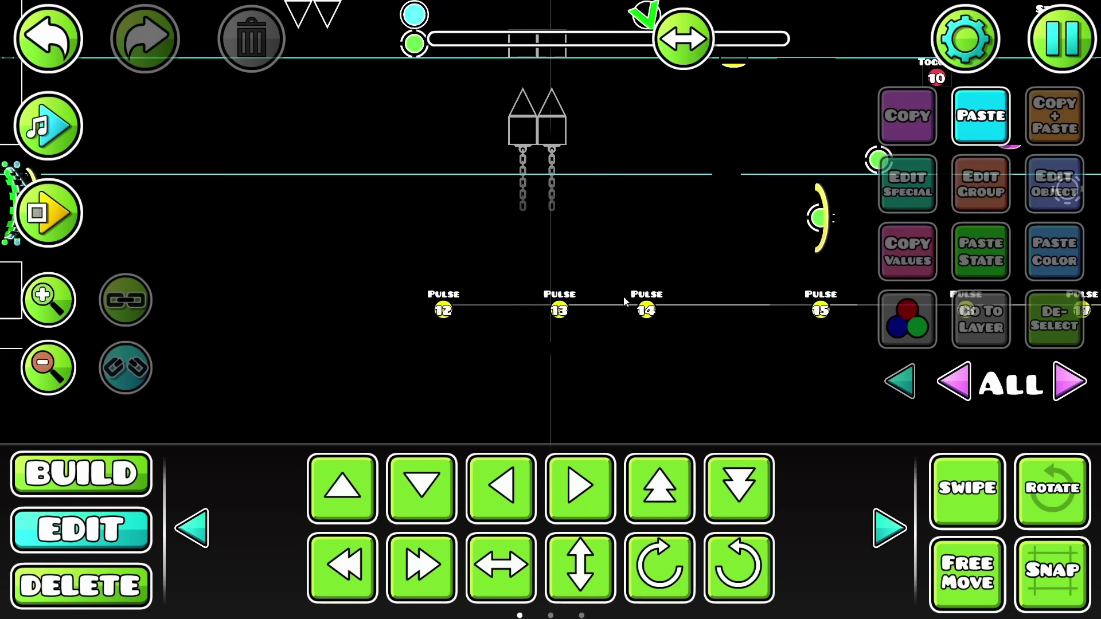
Preview the music along the row of pulse triggers to check their timing against the blocks
{"action": "left_click_drag", "start_coordinate": [469, 327], "coordinate": [211, 418]}
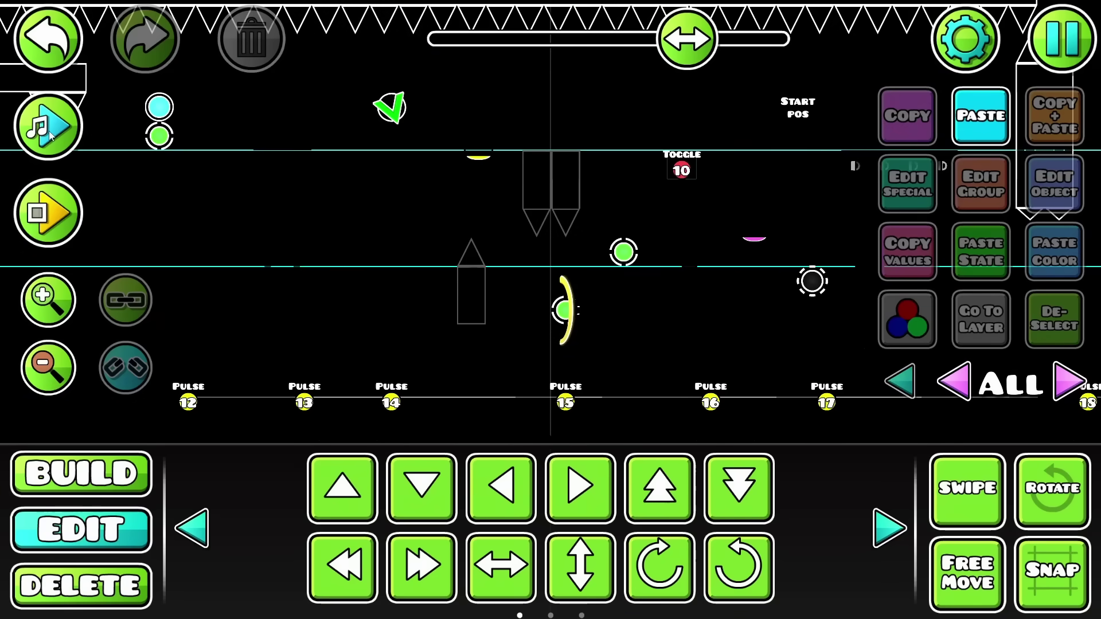
{"action": "left_click", "coordinate": [48, 130]}
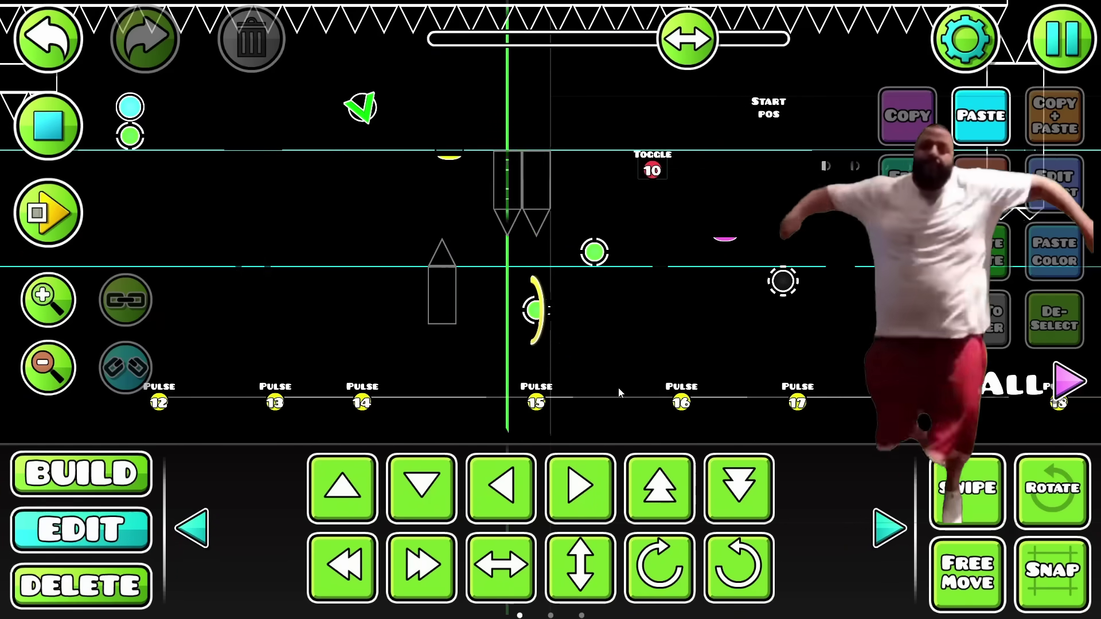
{"action": "left_click_drag", "start_coordinate": [641, 387], "coordinate": [408, 392]}
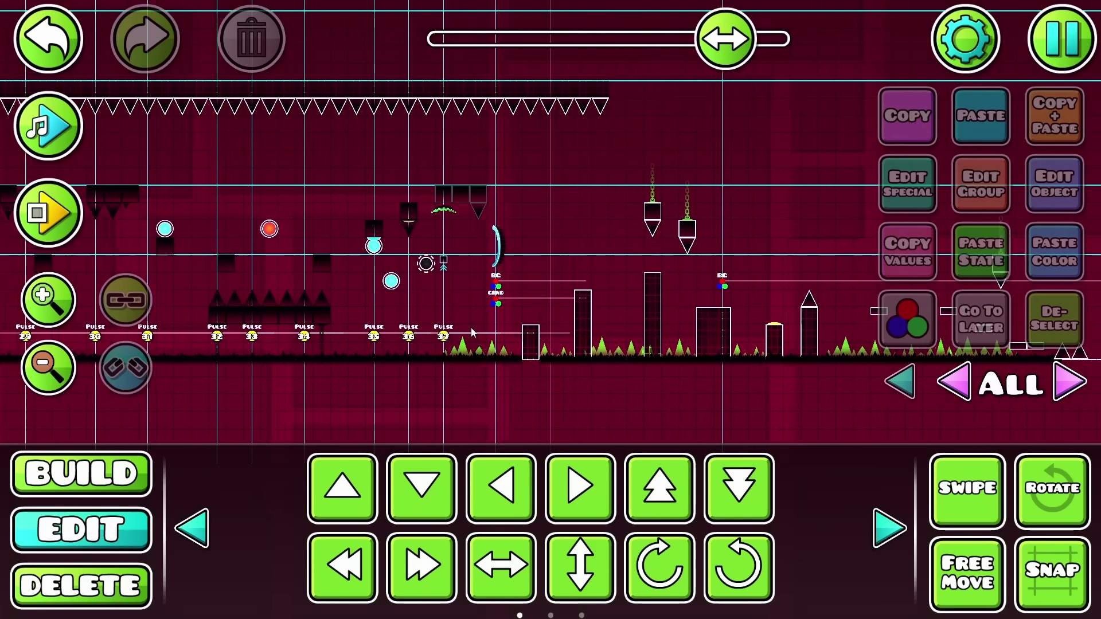
Inspect the colours and fade times of the background colour triggers in the pink pillar section after the pulse triggers
{"action": "scroll", "coordinate": [421, 309], "scroll_direction": "right", "scroll_amount": 5}
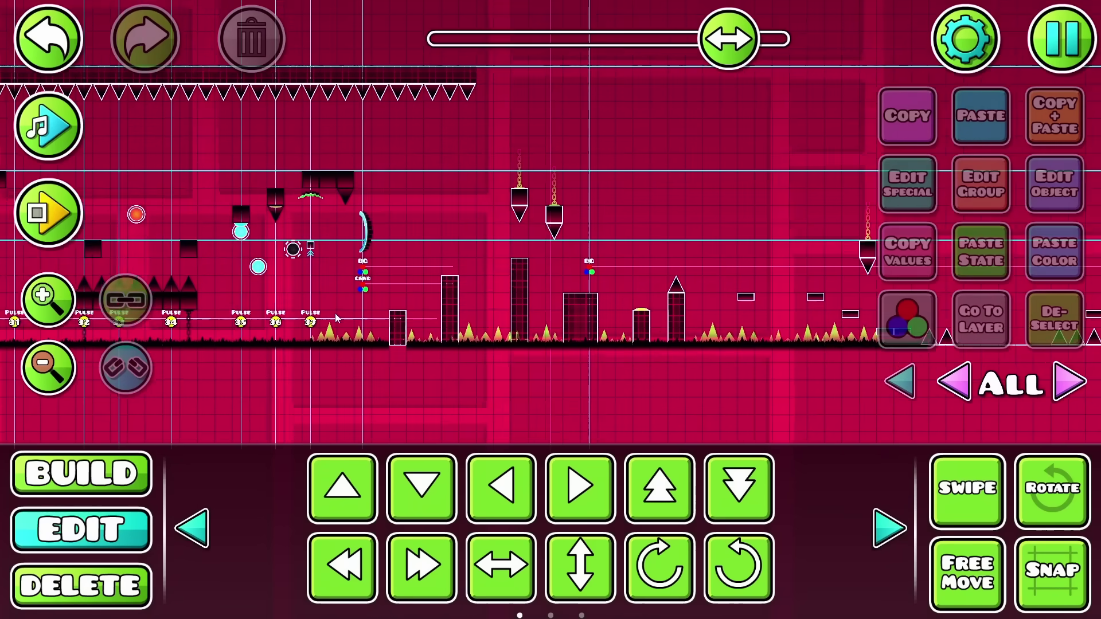
{"action": "scroll", "coordinate": [422, 308], "scroll_direction": "right", "scroll_amount": 10}
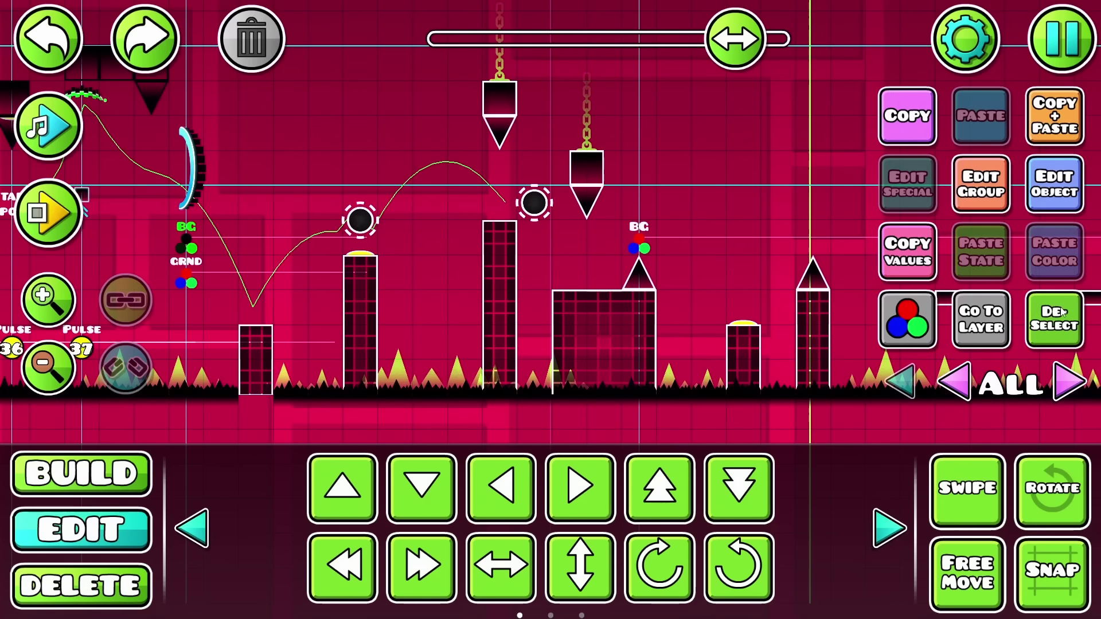
{"action": "left_click", "coordinate": [1063, 312]}
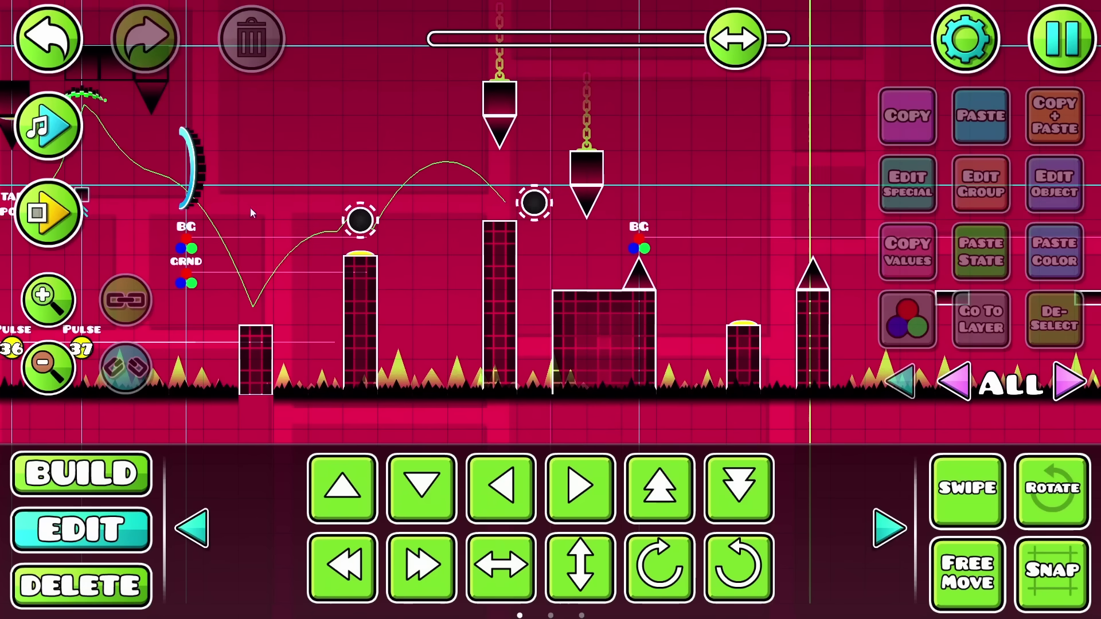
{"action": "left_click_drag", "start_coordinate": [283, 255], "coordinate": [351, 261]}
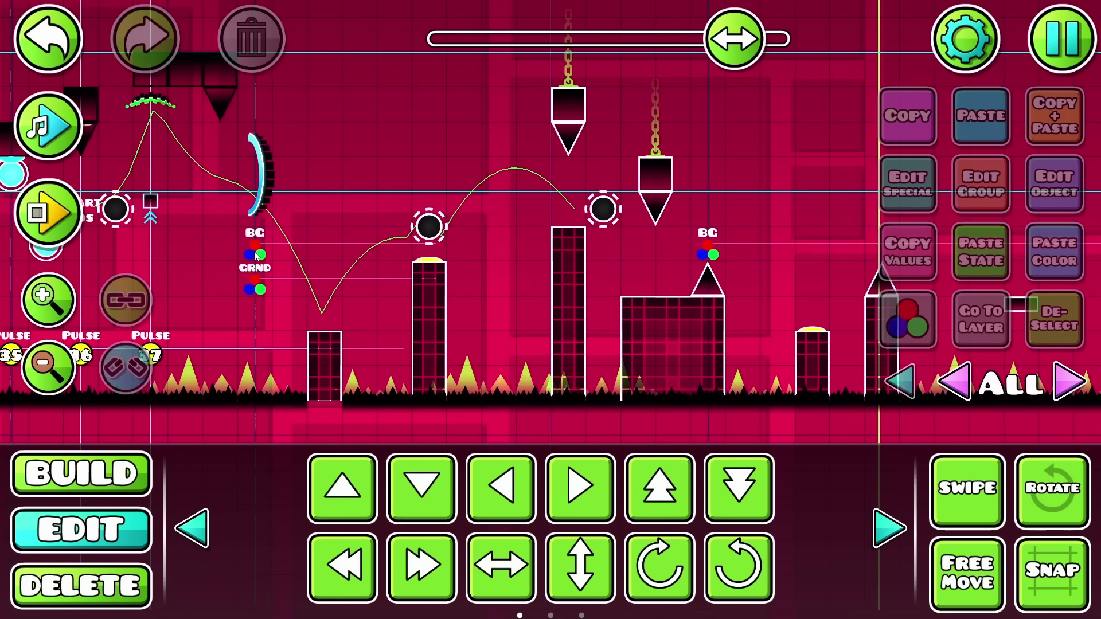
{"action": "left_click", "coordinate": [255, 255]}
{"action": "left_click", "coordinate": [990, 198]}
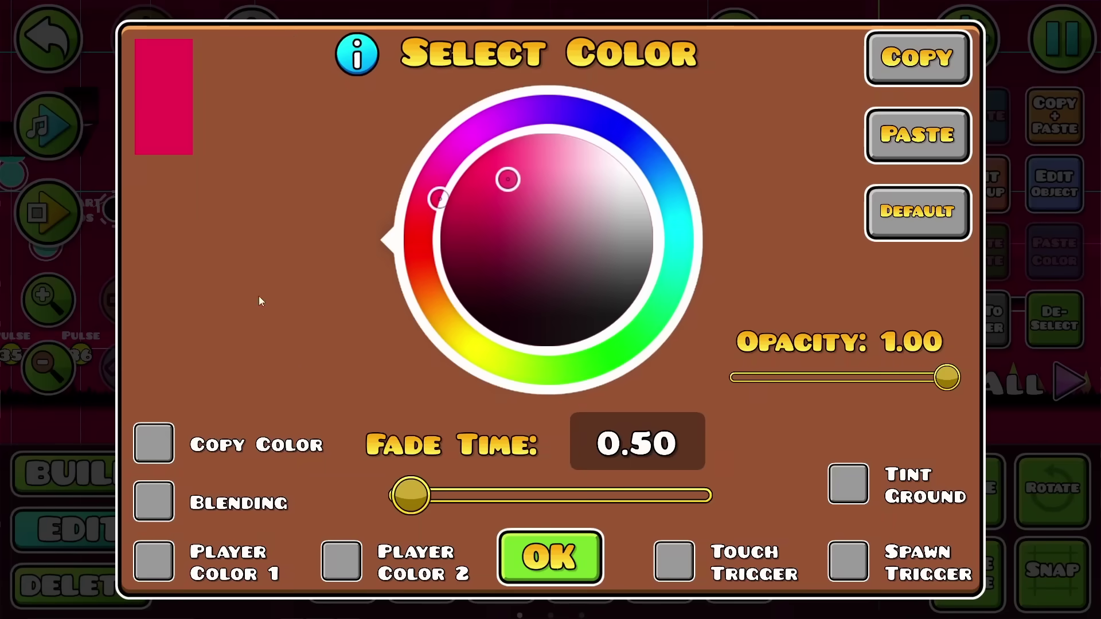
{"action": "left_click", "coordinate": [529, 565]}
{"action": "left_click", "coordinate": [1037, 198]}
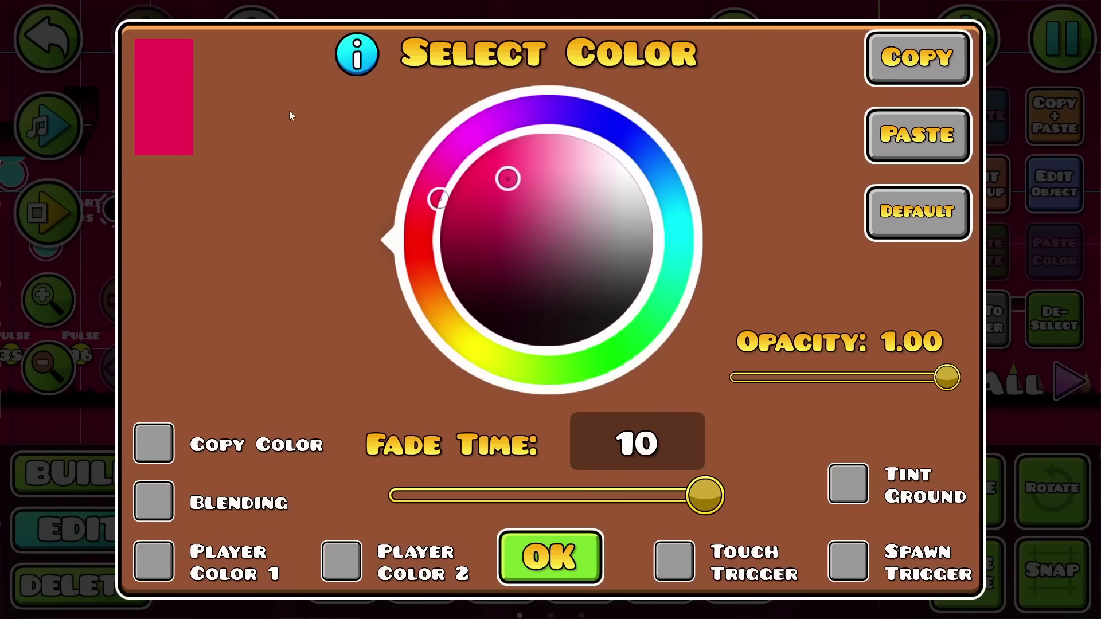
{"action": "left_click", "coordinate": [546, 555]}
Examine the stretch beyond the pillars and the background colour trigger above the wide spiked block
{"action": "left_click_drag", "start_coordinate": [650, 257], "coordinate": [172, 276]}
{"action": "left_click", "coordinate": [45, 374]}
{"action": "left_click", "coordinate": [44, 374]}
{"action": "left_click_drag", "start_coordinate": [825, 304], "coordinate": [332, 310]}
{"action": "left_click_drag", "start_coordinate": [590, 311], "coordinate": [258, 301]}
{"action": "left_click_drag", "start_coordinate": [713, 334], "coordinate": [83, 324]}
{"action": "left_click_drag", "start_coordinate": [579, 216], "coordinate": [408, 208]}
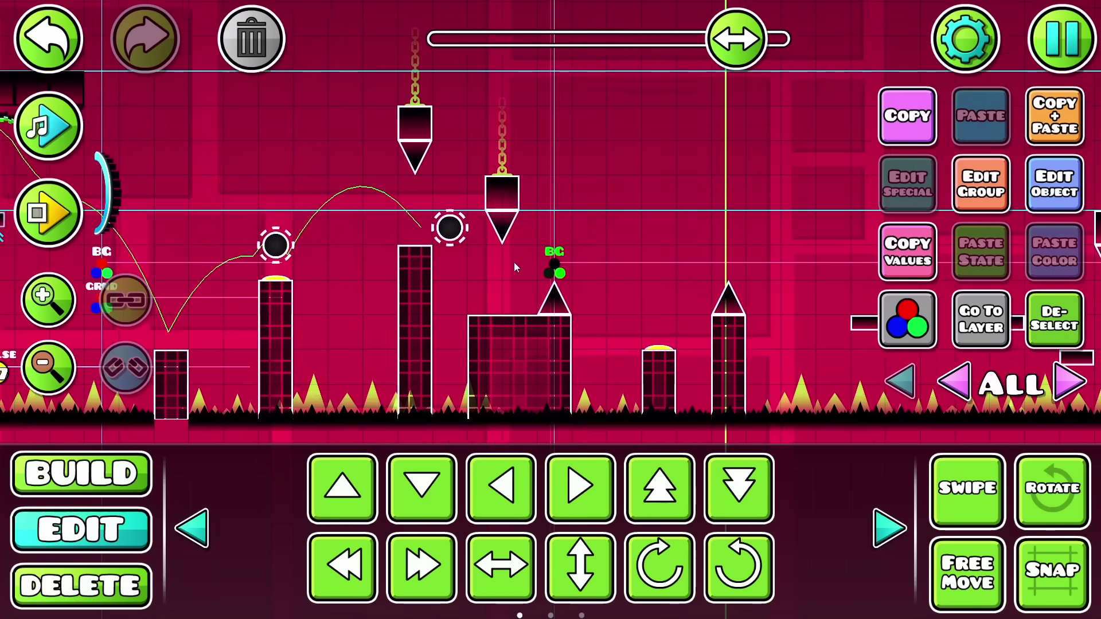
{"action": "left_click_drag", "start_coordinate": [515, 267], "coordinate": [508, 285]}
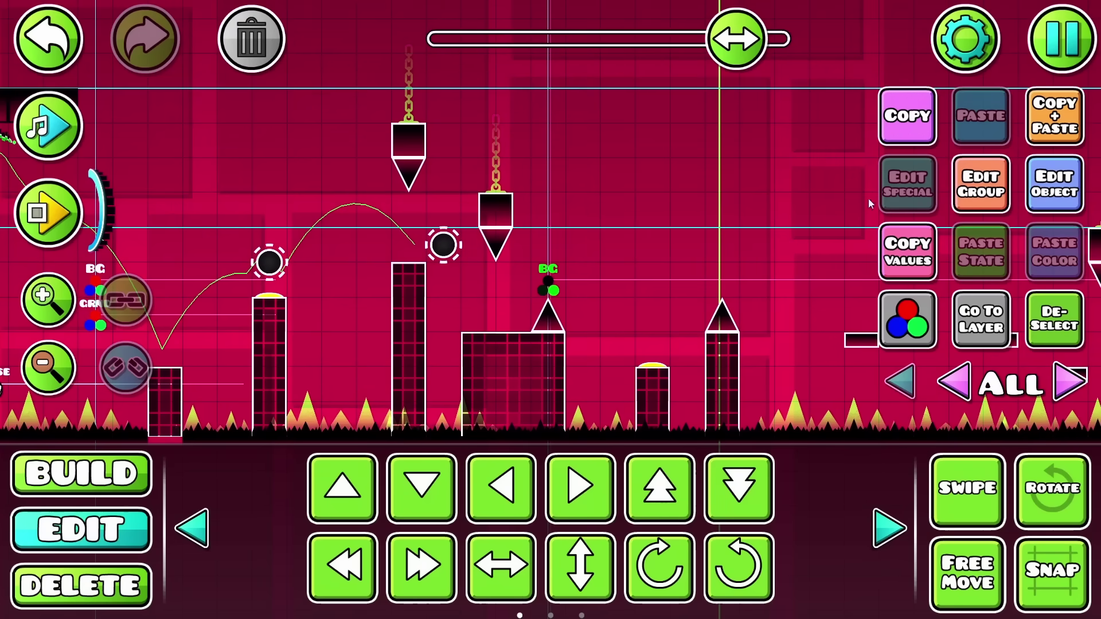
{"action": "left_click_drag", "start_coordinate": [758, 293], "coordinate": [751, 255]}
{"action": "left_click", "coordinate": [48, 300]}
{"action": "left_click", "coordinate": [48, 300]}
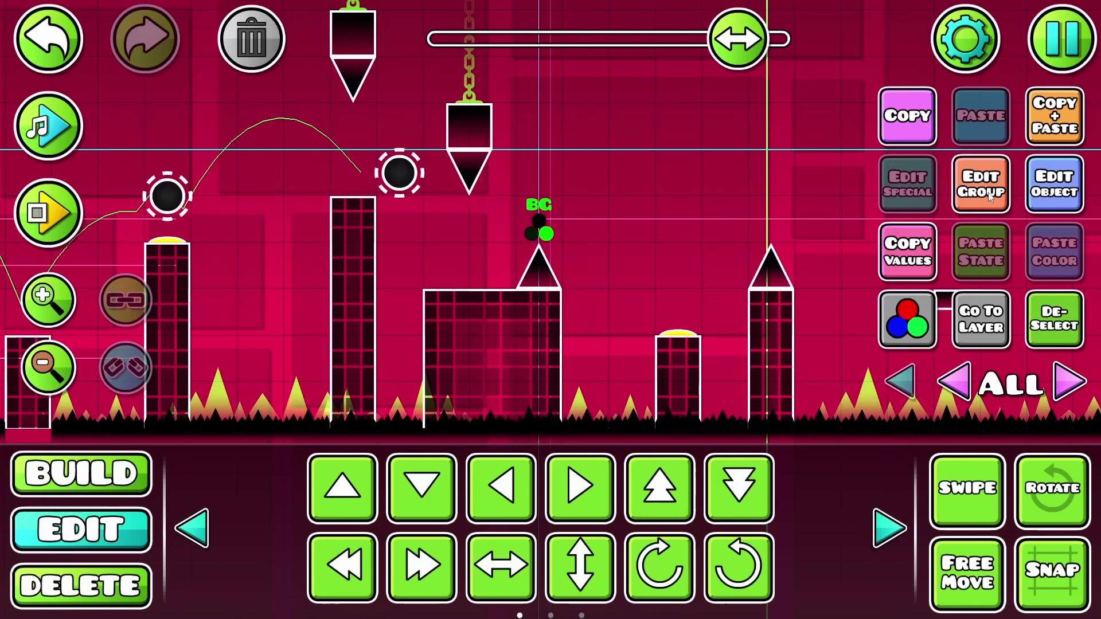
Check the background colour trigger's colour and fade time above the wide spiked block, then look over the hanging-block and spike stretches beyond it
{"action": "left_click", "coordinate": [1055, 184]}
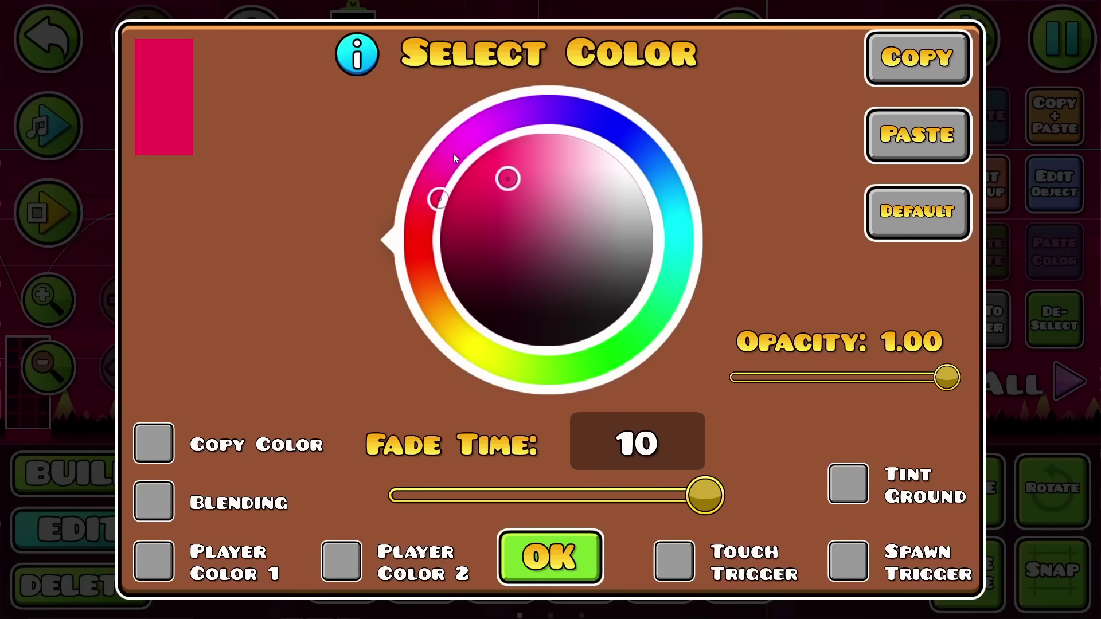
{"action": "left_click", "coordinate": [539, 554]}
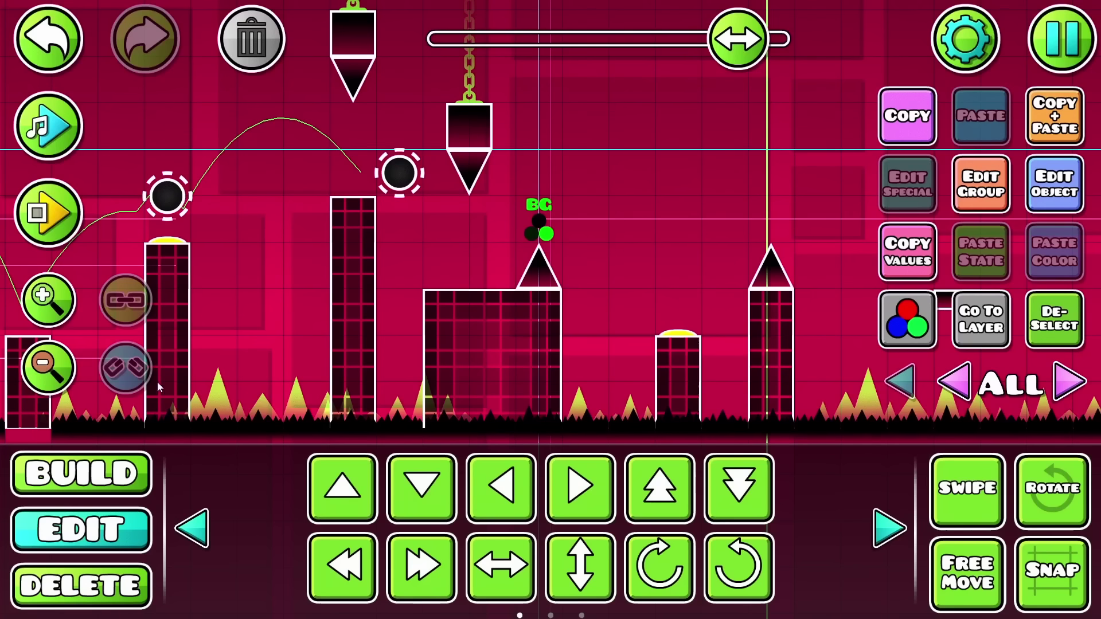
{"action": "left_click", "coordinate": [48, 368]}
{"action": "left_click", "coordinate": [48, 368]}
{"action": "left_click", "coordinate": [49, 368]}
{"action": "left_click_drag", "start_coordinate": [639, 279], "coordinate": [259, 234]}
{"action": "left_click_drag", "start_coordinate": [848, 287], "coordinate": [378, 258]}
{"action": "left_click_drag", "start_coordinate": [831, 252], "coordinate": [104, 239]}
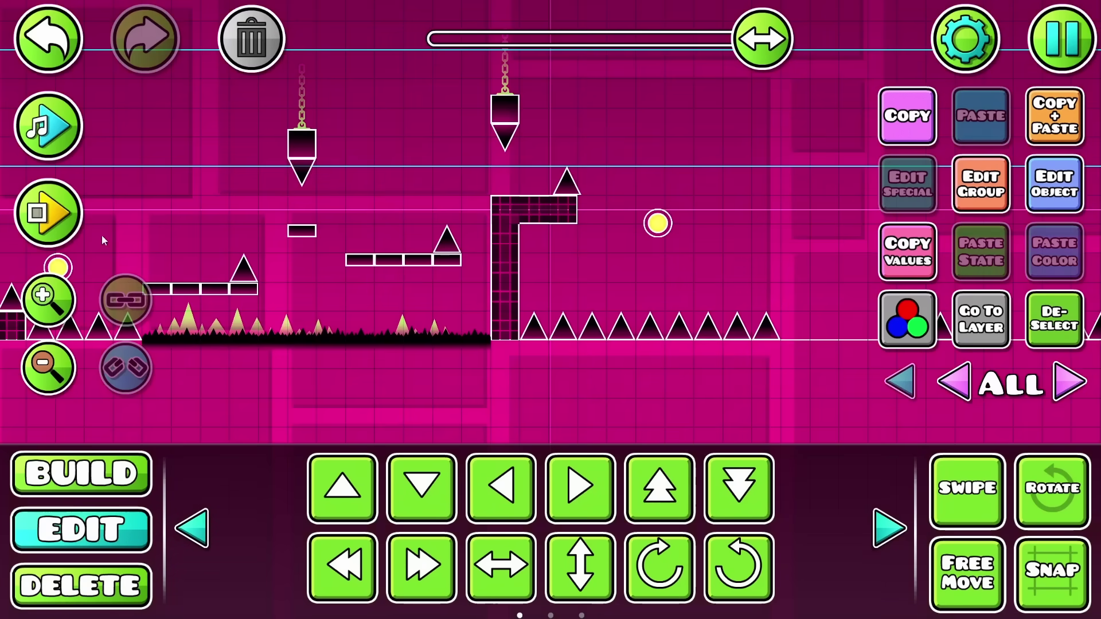
{"action": "left_click_drag", "start_coordinate": [814, 235], "coordinate": [267, 231]}
{"action": "left_click", "coordinate": [48, 368]}
{"action": "left_click", "coordinate": [48, 368]}
{"action": "left_click_drag", "start_coordinate": [769, 39], "coordinate": [325, 83]}
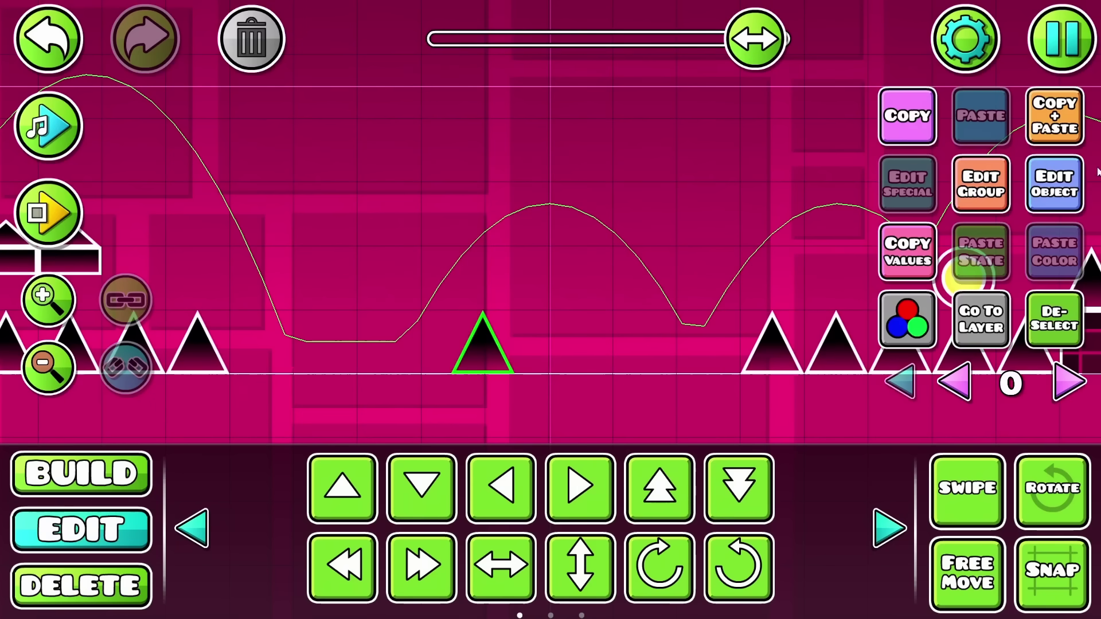
Widen the triple spike on the ground under the jump arc by nudging its two outer spikes away from the middle one
{"action": "key", "text": "Delete"}
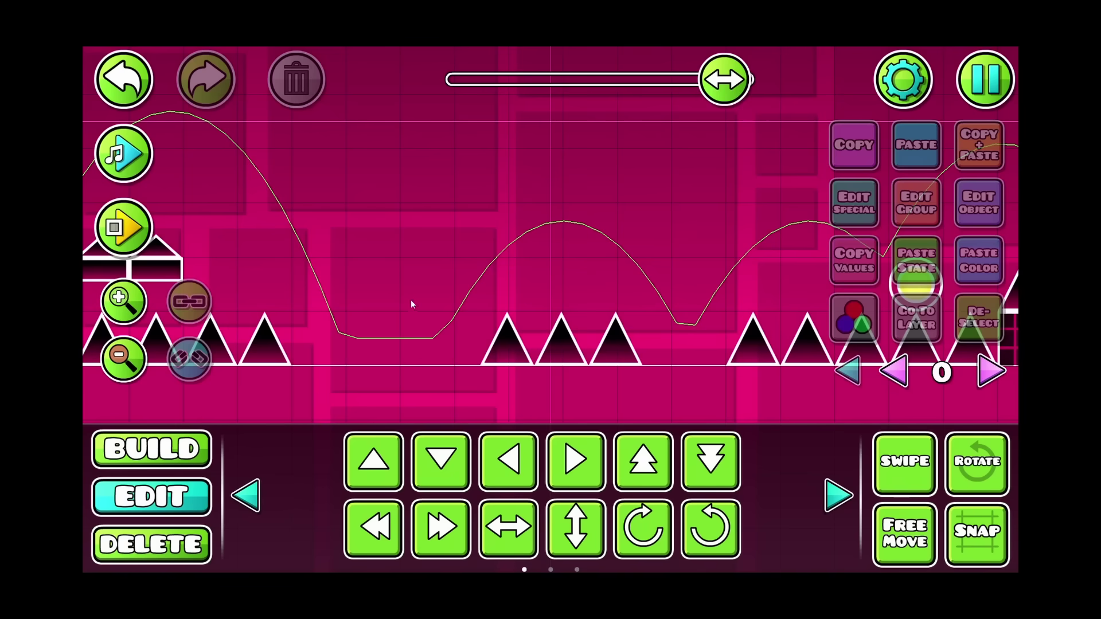
{"action": "left_click", "coordinate": [137, 301]}
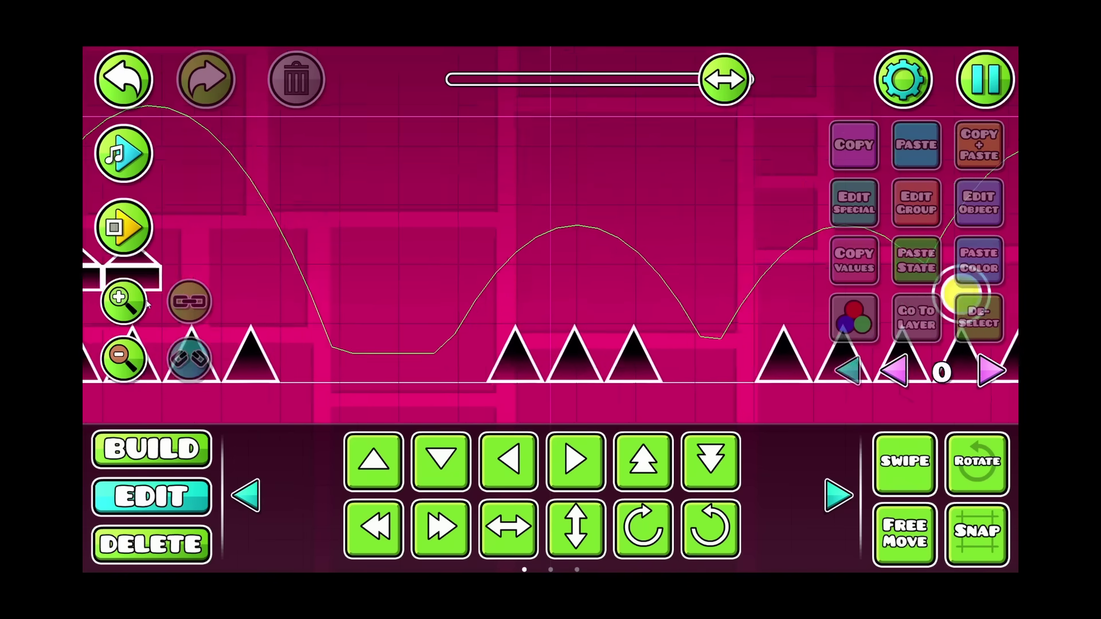
{"action": "left_click", "coordinate": [595, 322]}
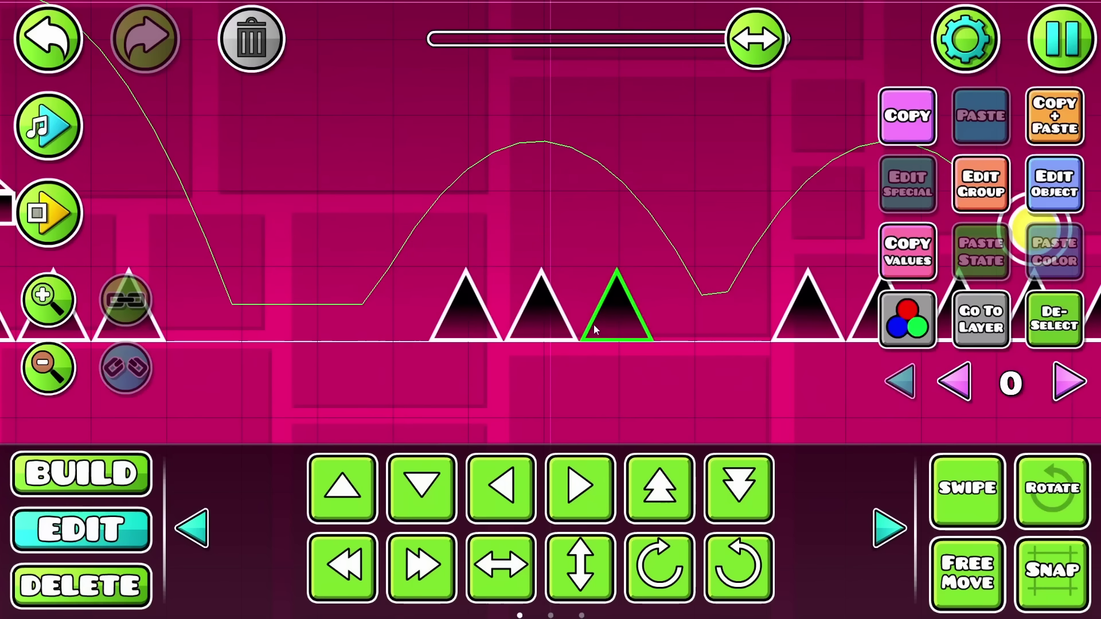
{"action": "key", "text": "shift+d"}
{"action": "key", "text": "shift+d"}
{"action": "left_click", "coordinate": [459, 321]}
{"action": "key", "text": "shift+a"}
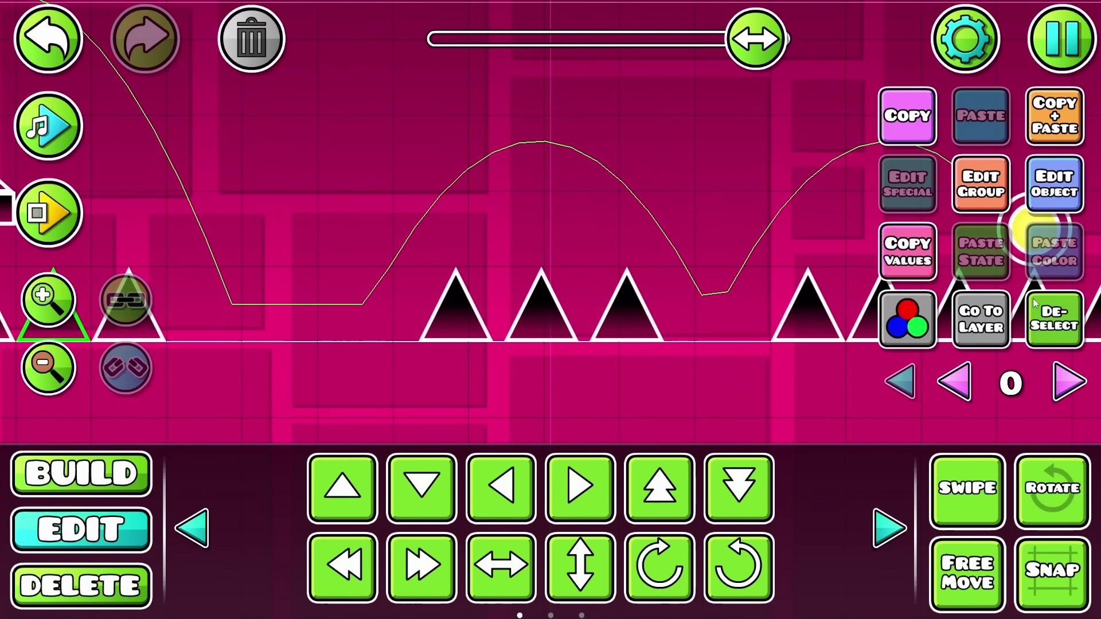
{"action": "left_click", "coordinate": [1037, 309]}
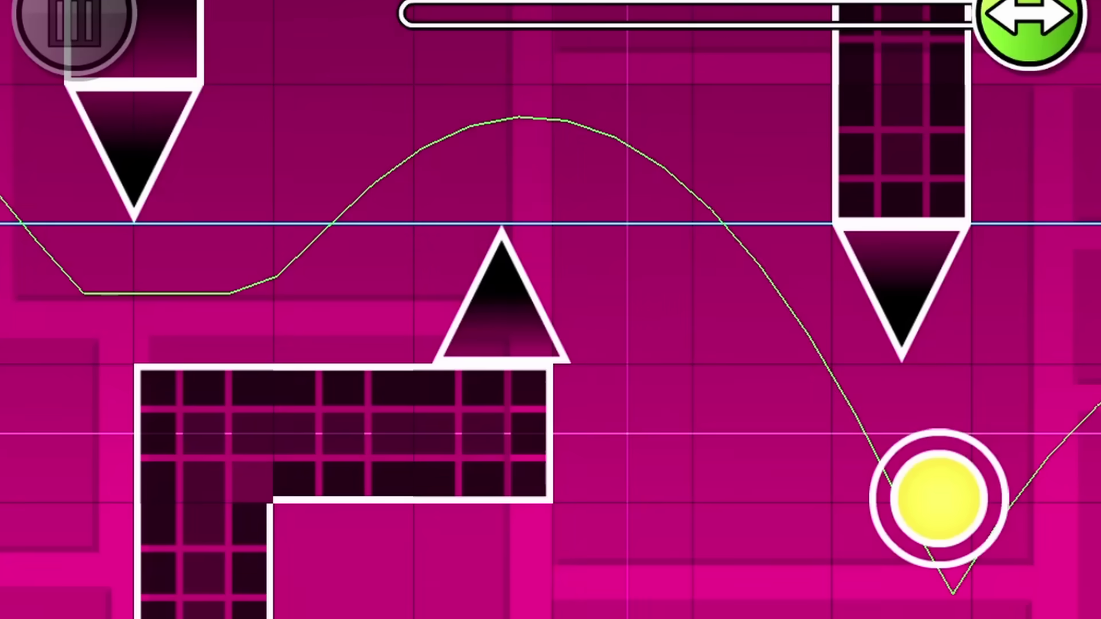
Examine the spike placement on the L-shaped block, along the ground beyond it and on the wide low block
{"action": "left_click", "coordinate": [49, 300]}
{"action": "left_click", "coordinate": [49, 300]}
{"action": "left_click", "coordinate": [48, 299]}
{"action": "left_click_drag", "start_coordinate": [452, 217], "coordinate": [546, 308]}
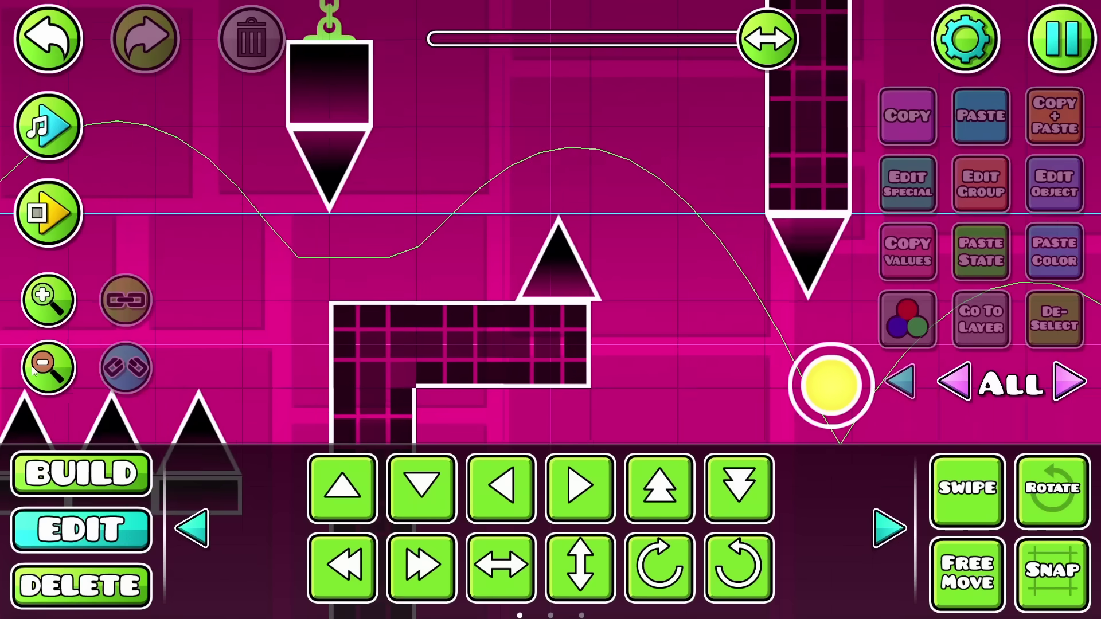
{"action": "left_click", "coordinate": [48, 367]}
{"action": "left_click", "coordinate": [49, 367]}
{"action": "left_click_drag", "start_coordinate": [278, 356], "coordinate": [273, 325]}
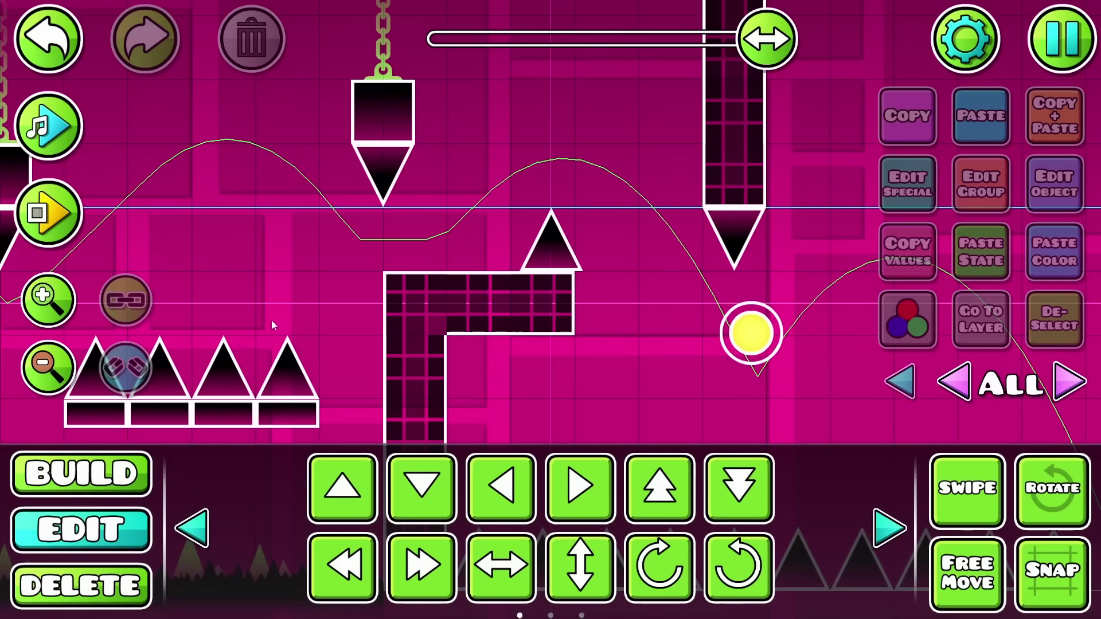
{"action": "left_click", "coordinate": [41, 371]}
{"action": "left_click", "coordinate": [41, 370]}
{"action": "left_click", "coordinate": [41, 370]}
{"action": "left_click", "coordinate": [42, 370]}
{"action": "left_click", "coordinate": [41, 370]}
{"action": "left_click_drag", "start_coordinate": [598, 265], "coordinate": [247, 261]}
{"action": "left_click_drag", "start_coordinate": [556, 264], "coordinate": [205, 258]}
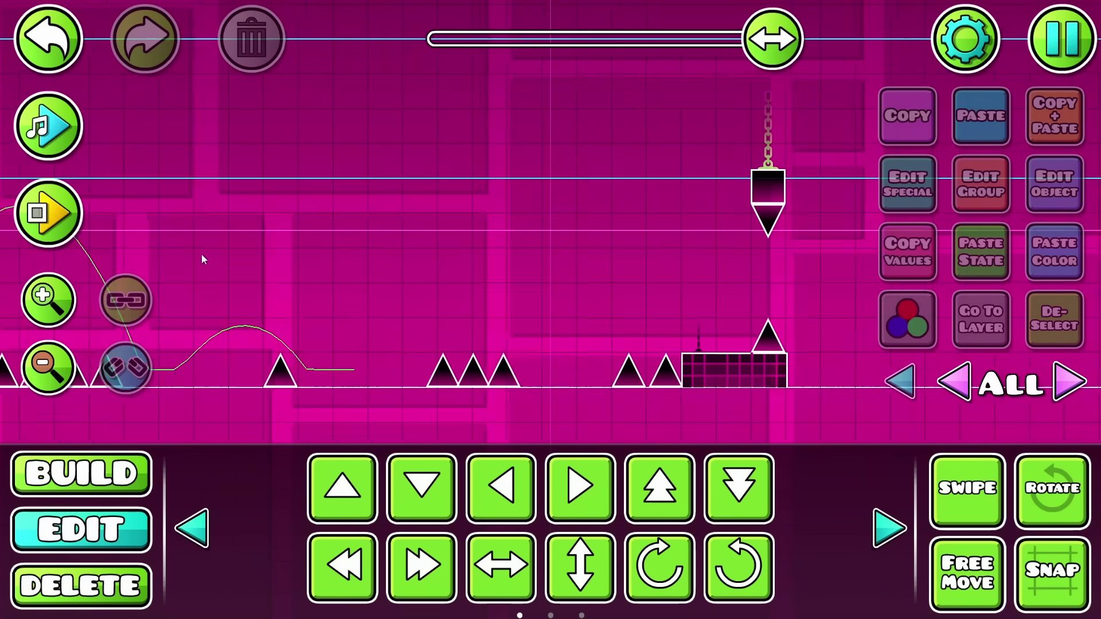
{"action": "left_click_drag", "start_coordinate": [647, 302], "coordinate": [438, 301]}
{"action": "left_click", "coordinate": [47, 298]}
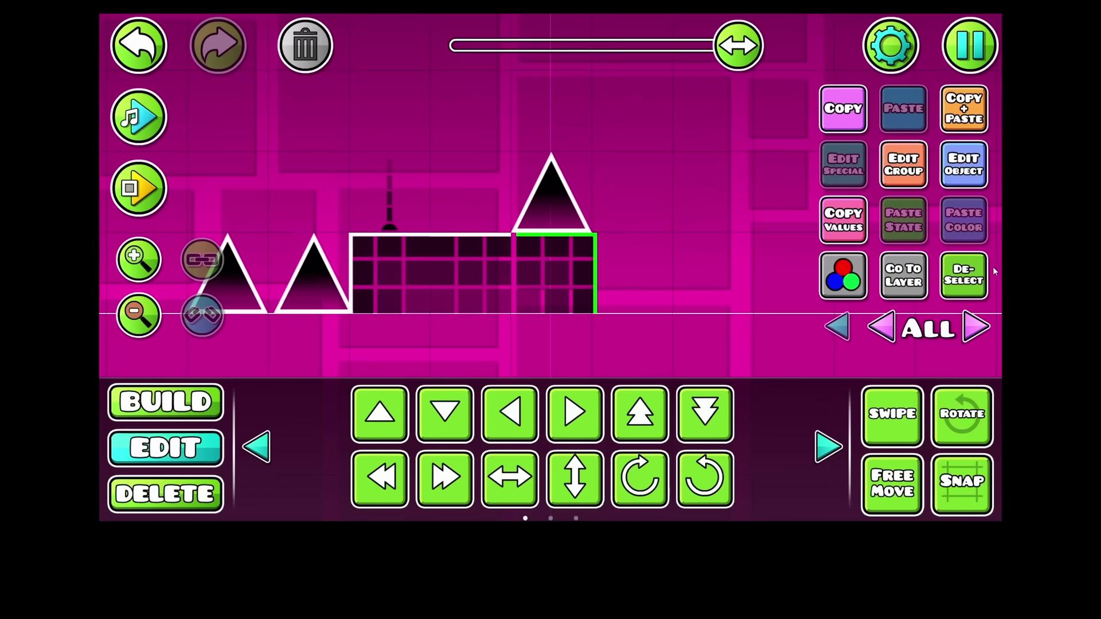
{"action": "left_click", "coordinate": [225, 220]}
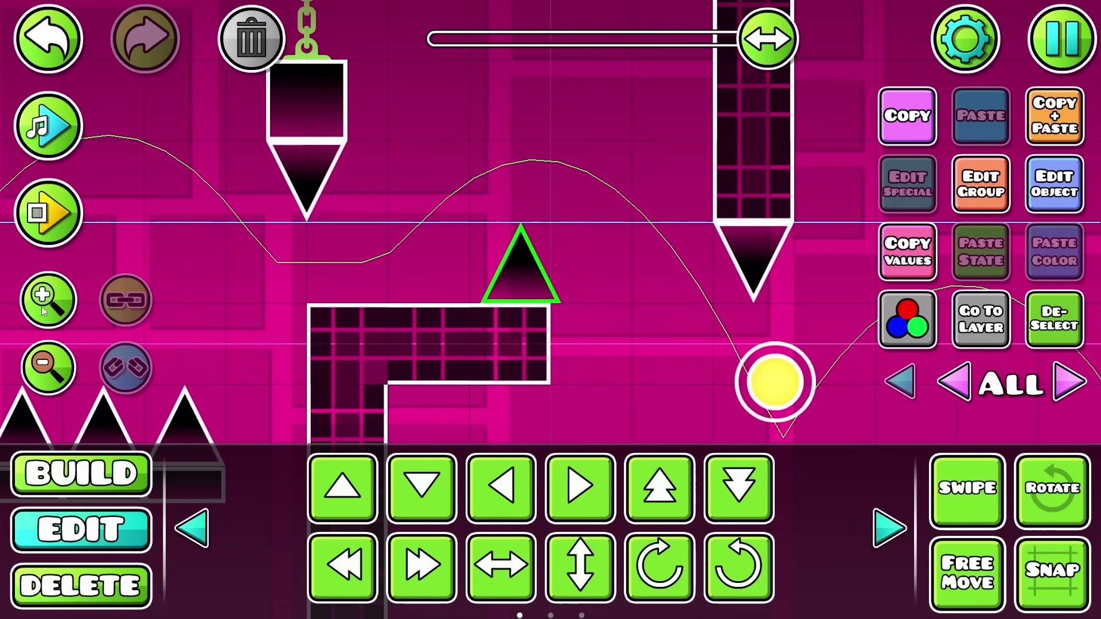
Add a loose spike just beyond the L-shaped block's end, scale it to 0.70 and rotate it so it looks tilted
{"action": "left_click_drag", "start_coordinate": [505, 318], "coordinate": [470, 203]}
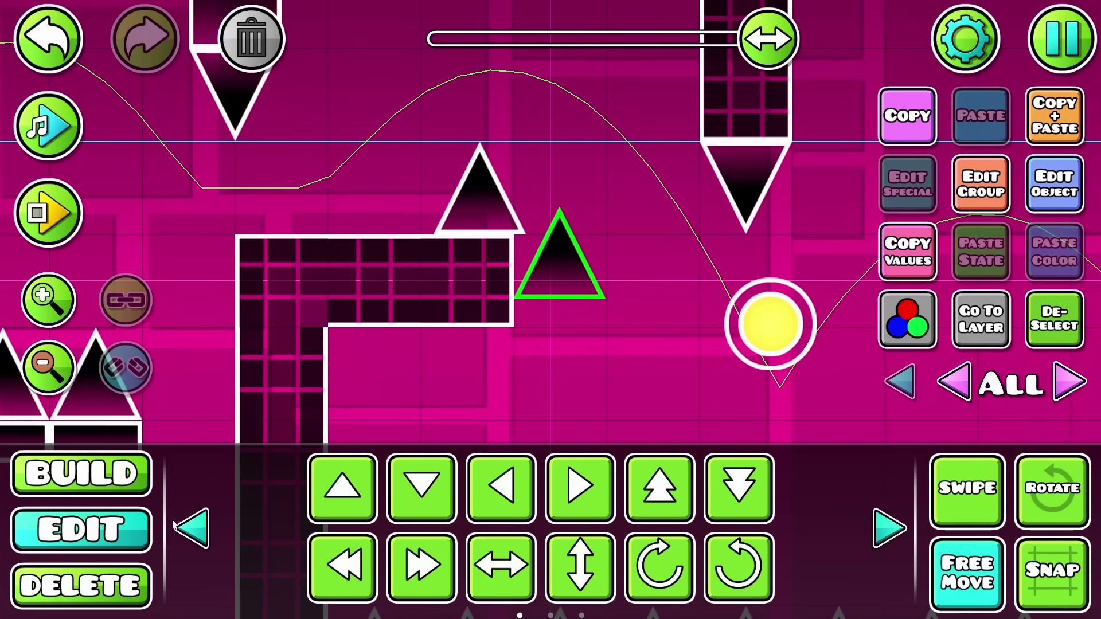
{"action": "left_click", "coordinate": [191, 527]}
{"action": "left_click", "coordinate": [342, 488]}
{"action": "left_click_drag", "start_coordinate": [491, 131], "coordinate": [383, 151]}
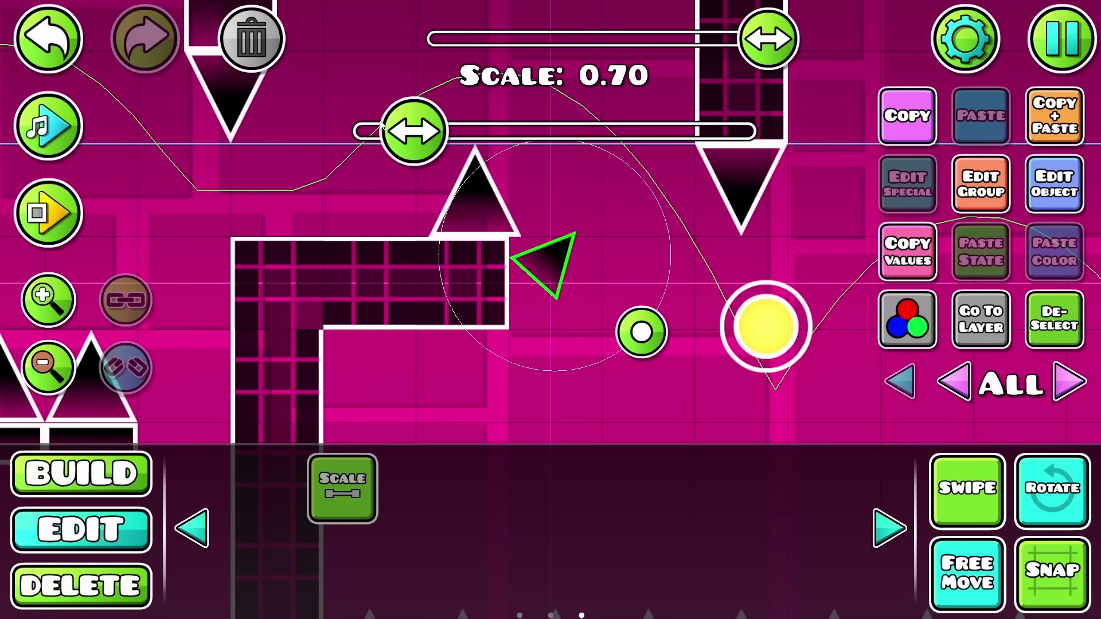
{"action": "left_click_drag", "start_coordinate": [663, 320], "coordinate": [626, 319]}
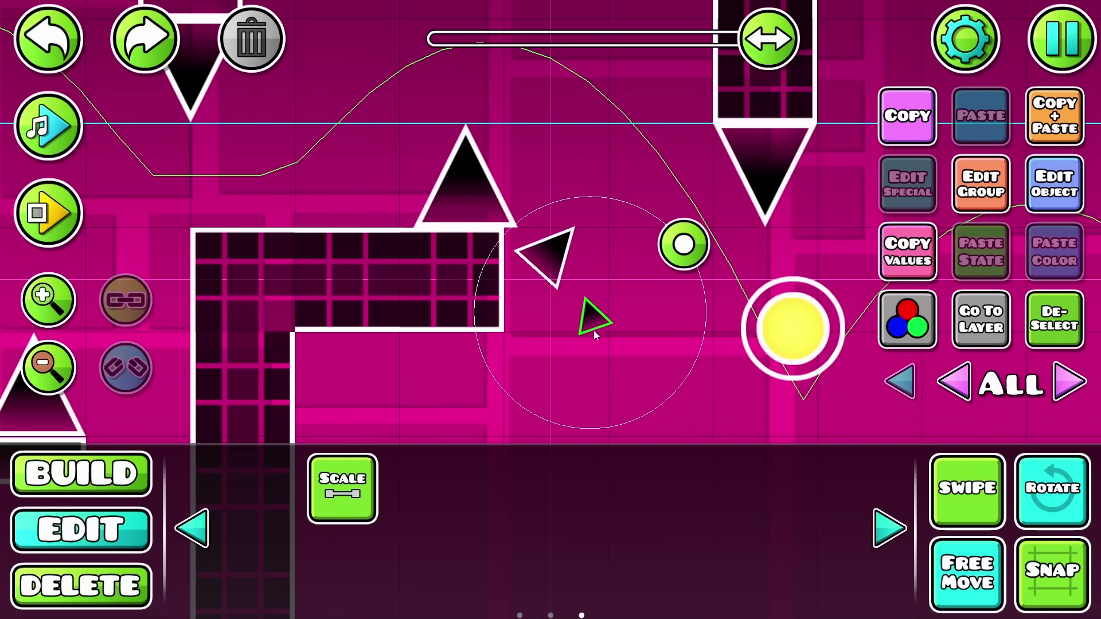
Scatter progressively smaller rotated spikes below the tilted one, like debris falling off the end of the L-shaped block
{"action": "left_click_drag", "start_coordinate": [647, 356], "coordinate": [590, 328]}
{"action": "left_click_drag", "start_coordinate": [608, 226], "coordinate": [607, 225]}
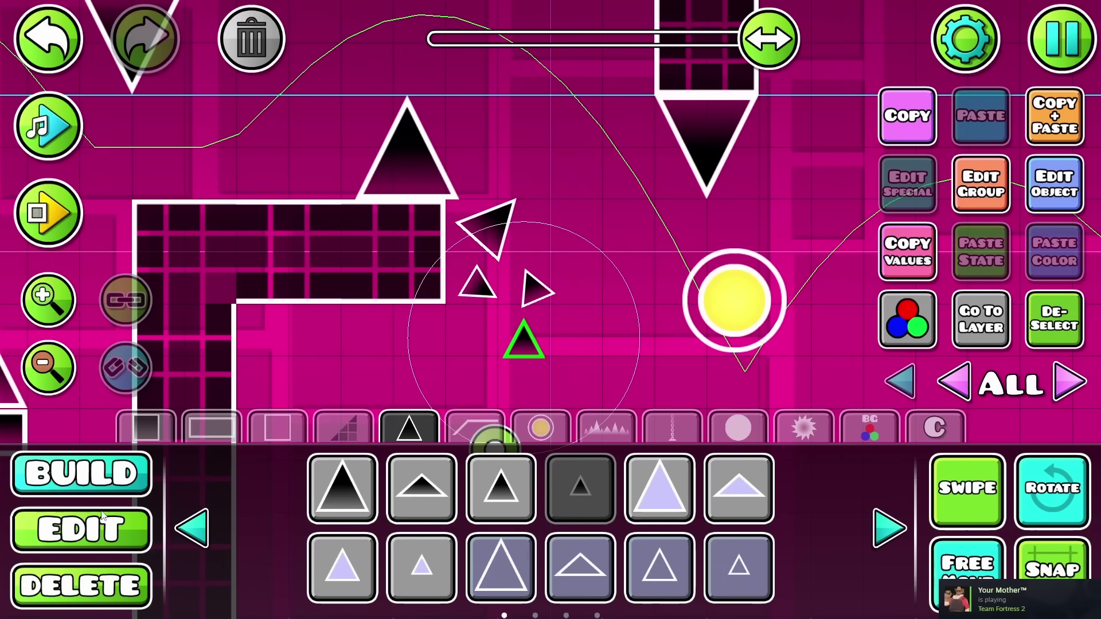
{"action": "left_click", "coordinate": [103, 515]}
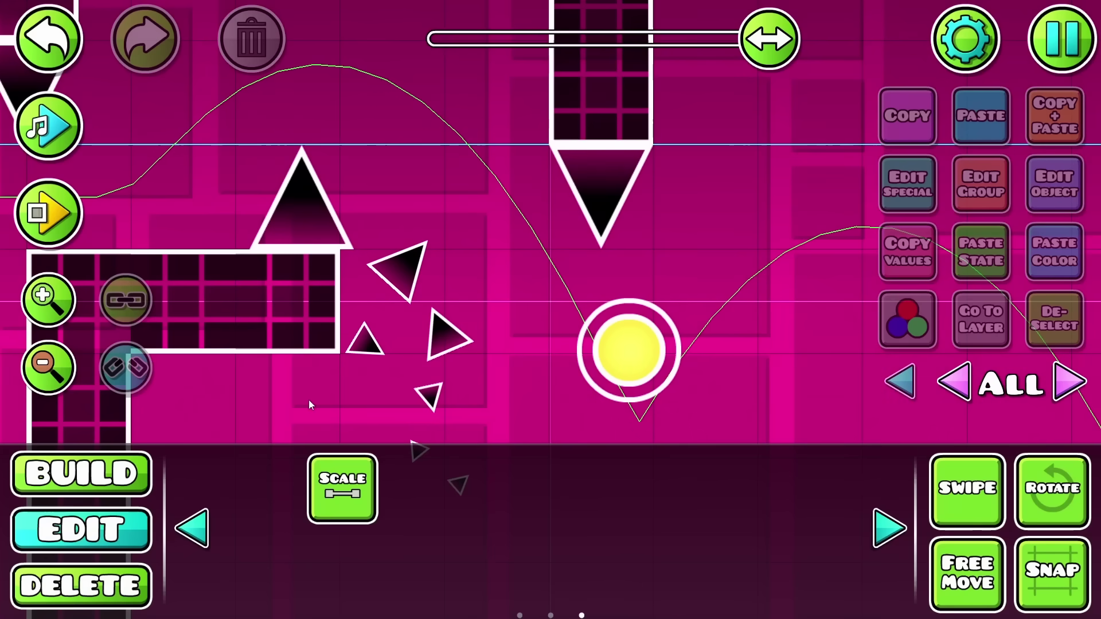
{"action": "left_click_drag", "start_coordinate": [405, 323], "coordinate": [445, 292]}
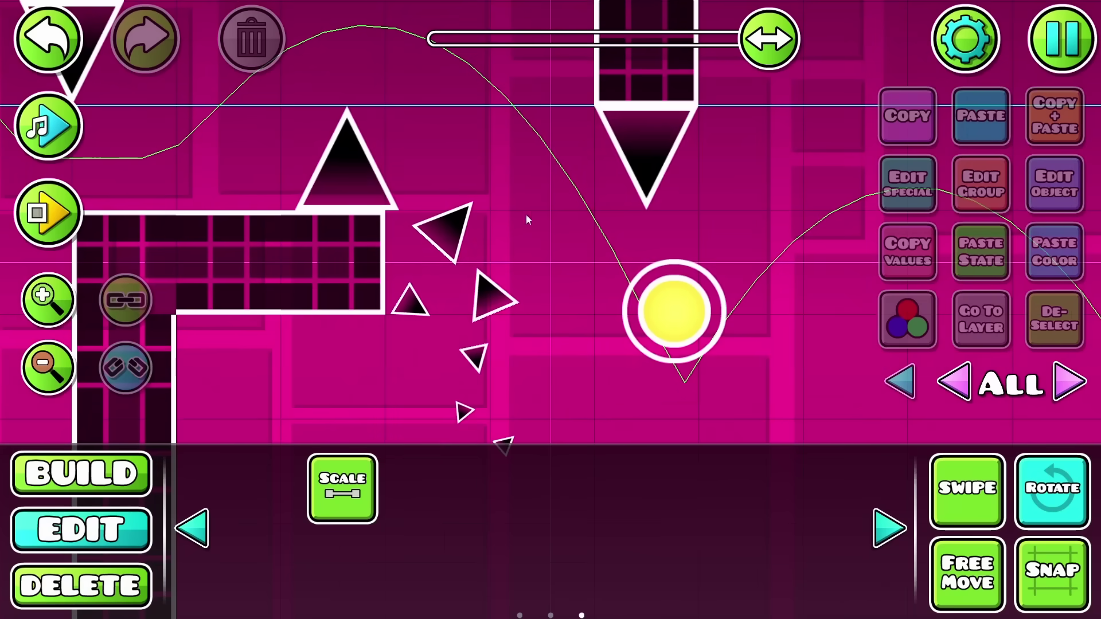
{"action": "left_click_drag", "start_coordinate": [503, 270], "coordinate": [475, 334]}
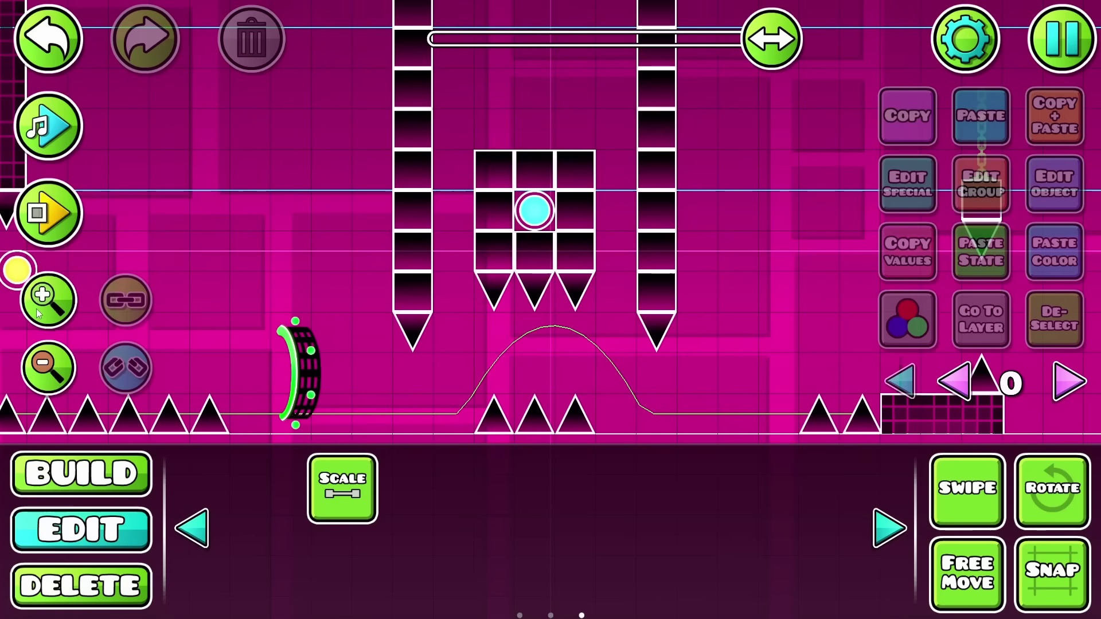
Examine the green portal, the two hanging pillars around the cyan orb block, and the low spiked block that follows
{"action": "left_click", "coordinate": [37, 313]}
{"action": "left_click", "coordinate": [37, 312]}
{"action": "left_click_drag", "start_coordinate": [305, 331], "coordinate": [321, 267]}
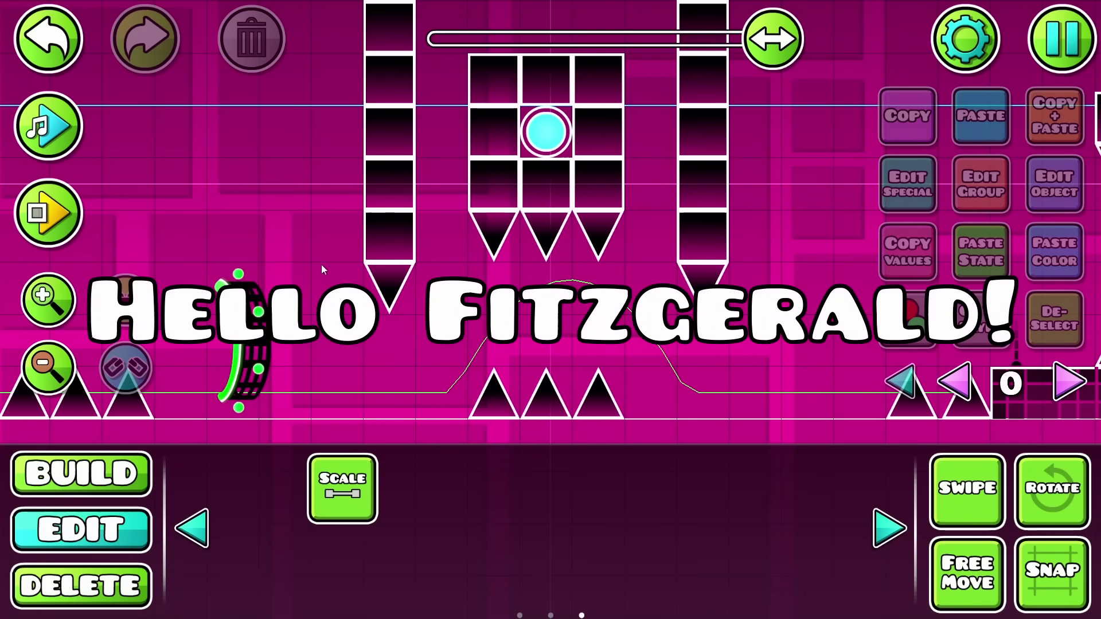
{"action": "scroll", "coordinate": [323, 269], "scroll_direction": "down", "scroll_amount": 2}
{"action": "mouse_move", "coordinate": [508, 202]}
{"action": "left_mouse_down"}
{"action": "mouse_move", "coordinate": [526, 175]}
{"action": "mouse_move", "coordinate": [493, 205]}
{"action": "left_mouse_up"}
{"action": "scroll", "coordinate": [494, 210], "scroll_direction": "up", "scroll_amount": 1}
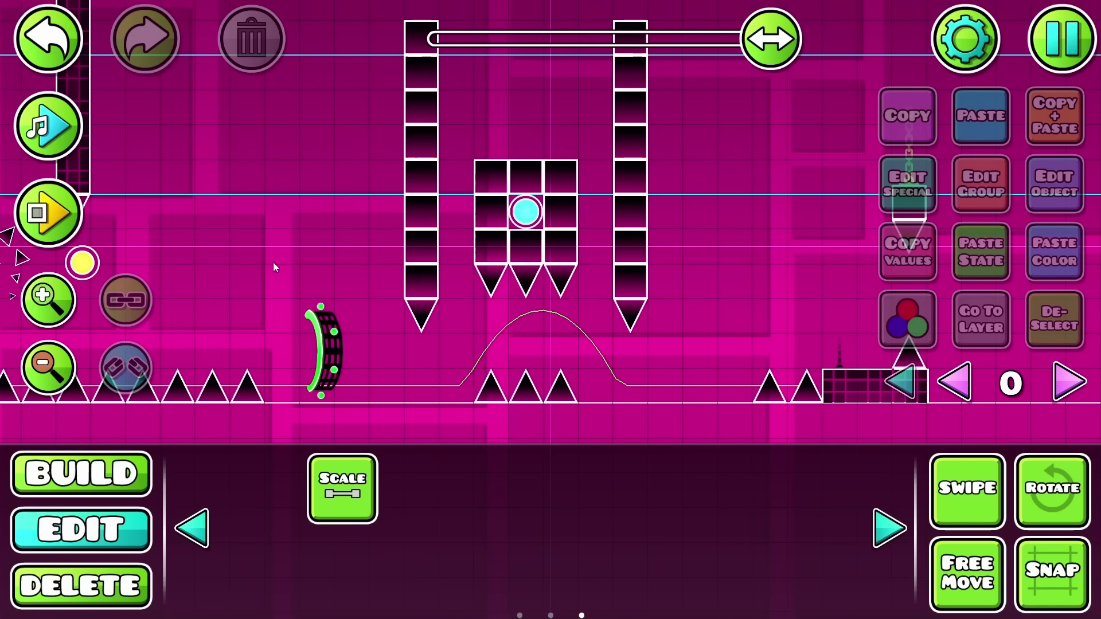
{"action": "double_click", "coordinate": [49, 300]}
{"action": "left_click_drag", "start_coordinate": [719, 322], "coordinate": [334, 272]}
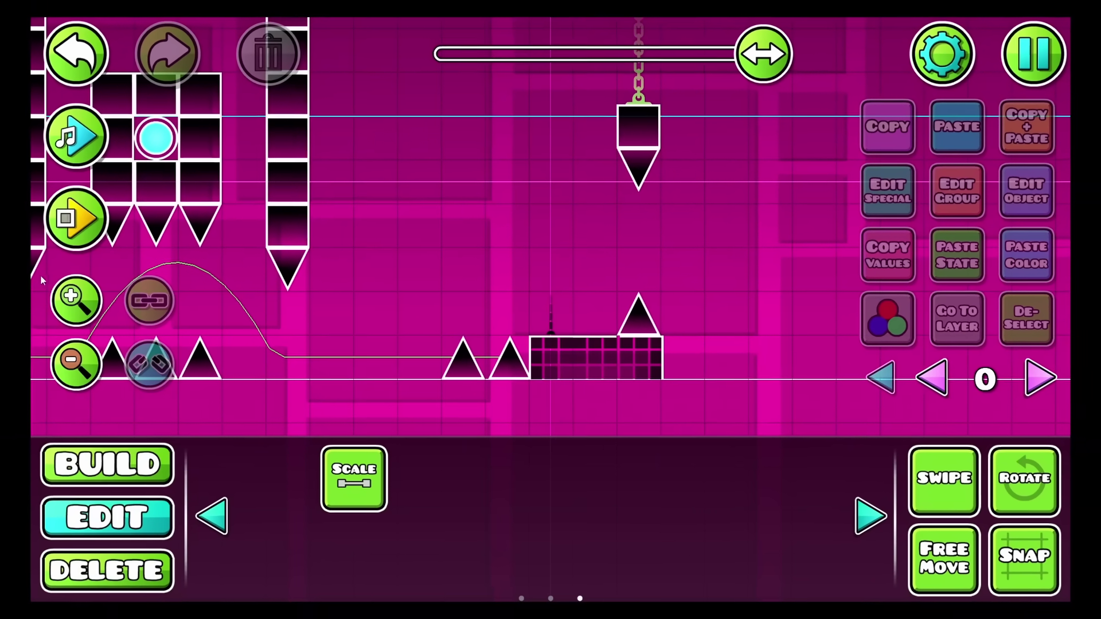
{"action": "left_click", "coordinate": [35, 299]}
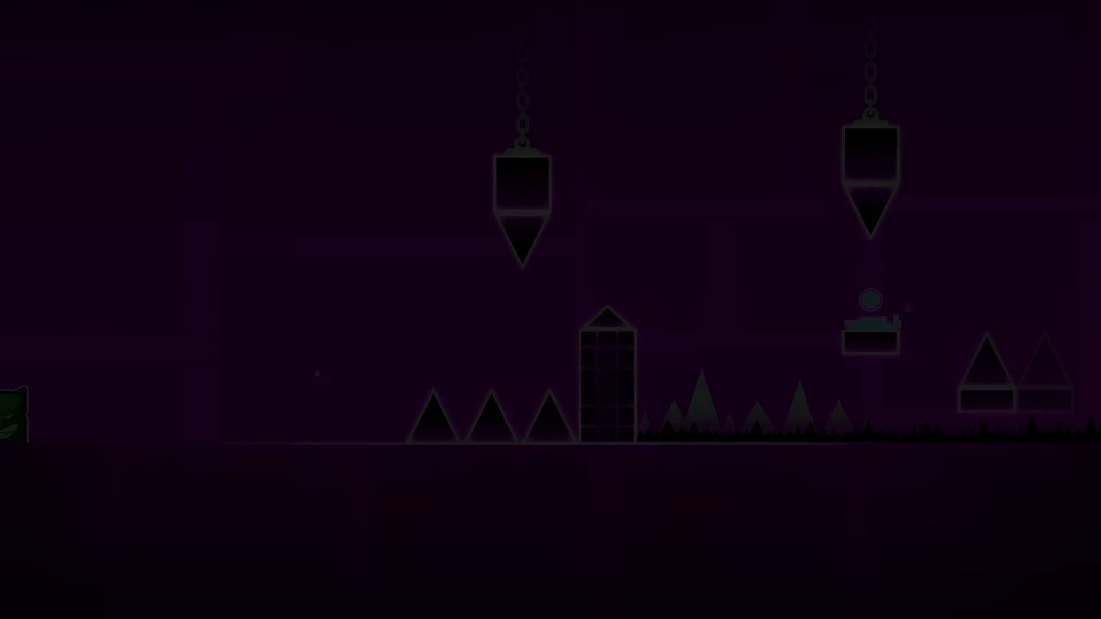
{"action": "key", "text": "space"}
{"action": "key", "text": "space"}
{"action": "key", "text": "space"}
{"action": "key", "text": "space"}
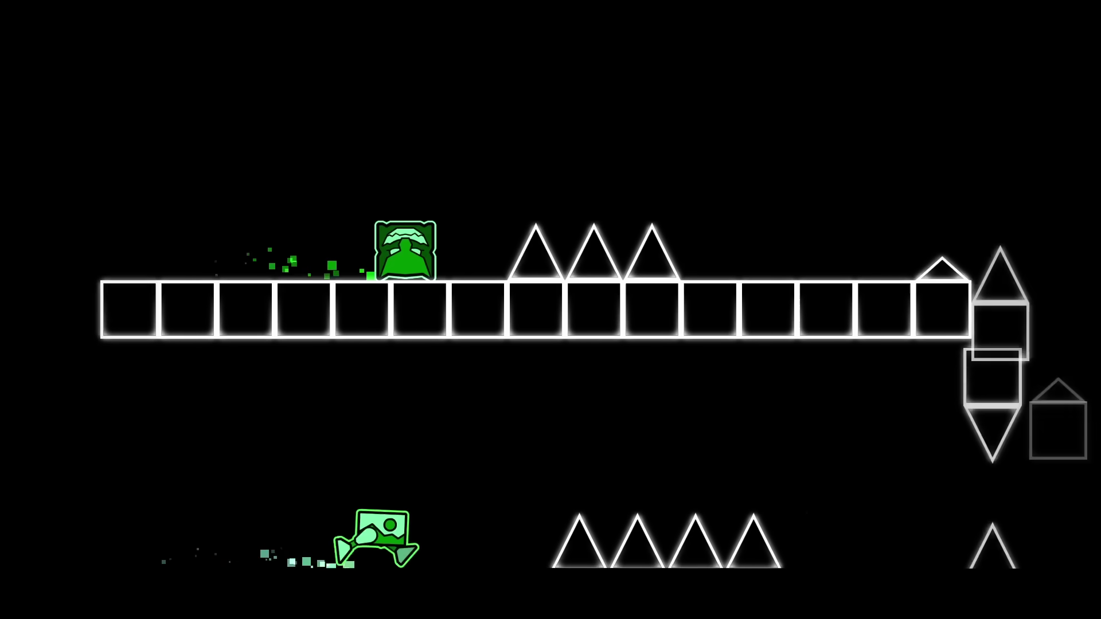
{"action": "key", "text": "space"}
{"action": "key", "text": "space"}
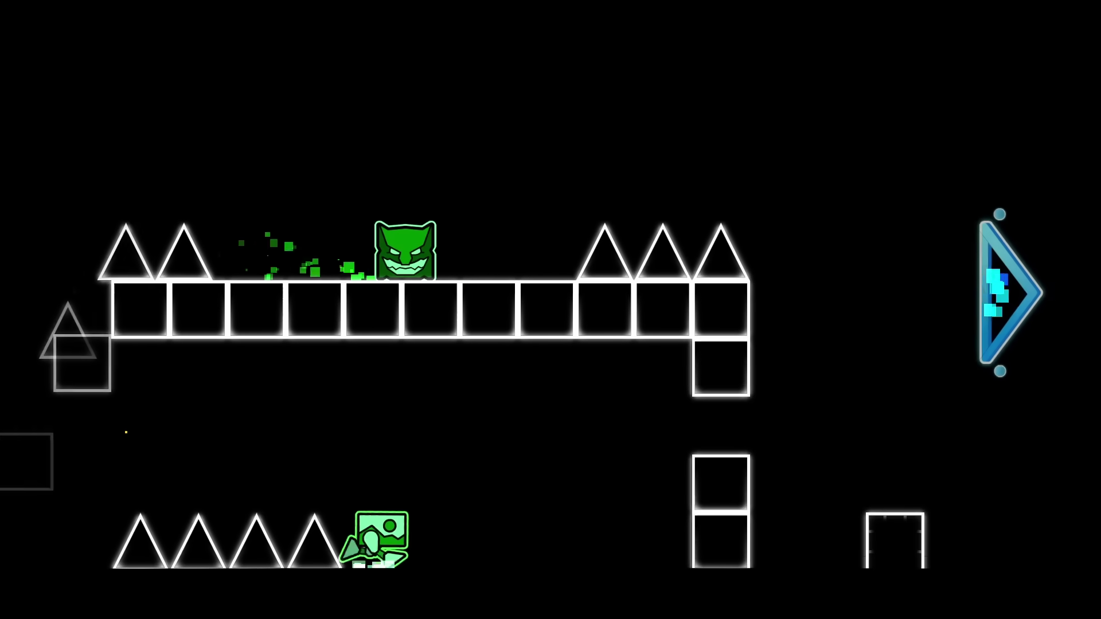
{"action": "key", "text": "space"}
{"action": "key", "text": "space"}
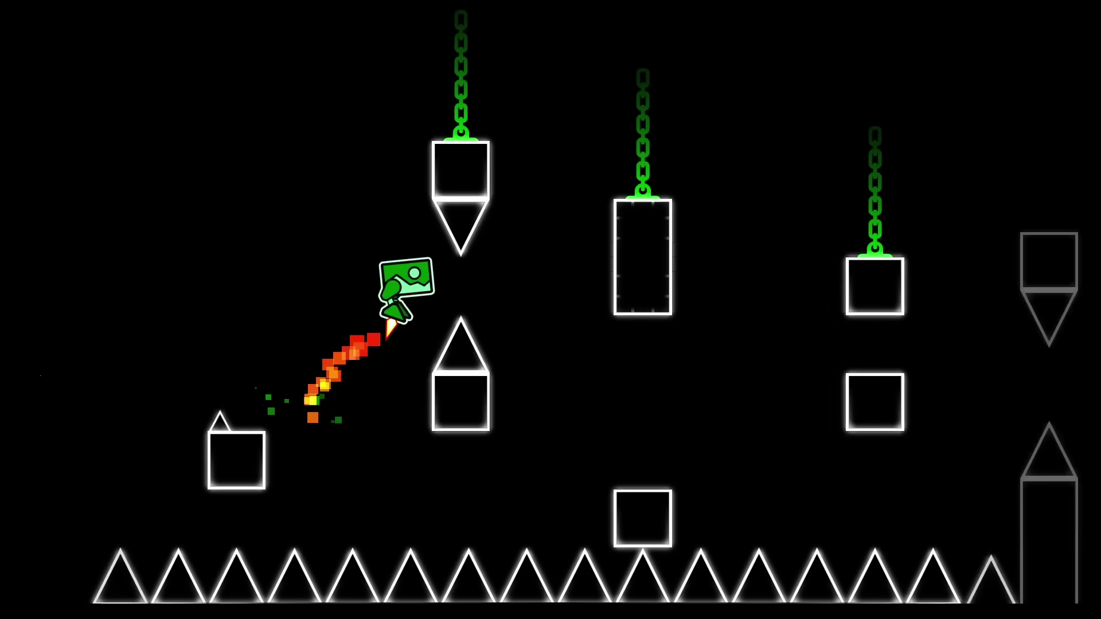
{"action": "key", "text": "space"}
{"action": "key", "text": "space"}
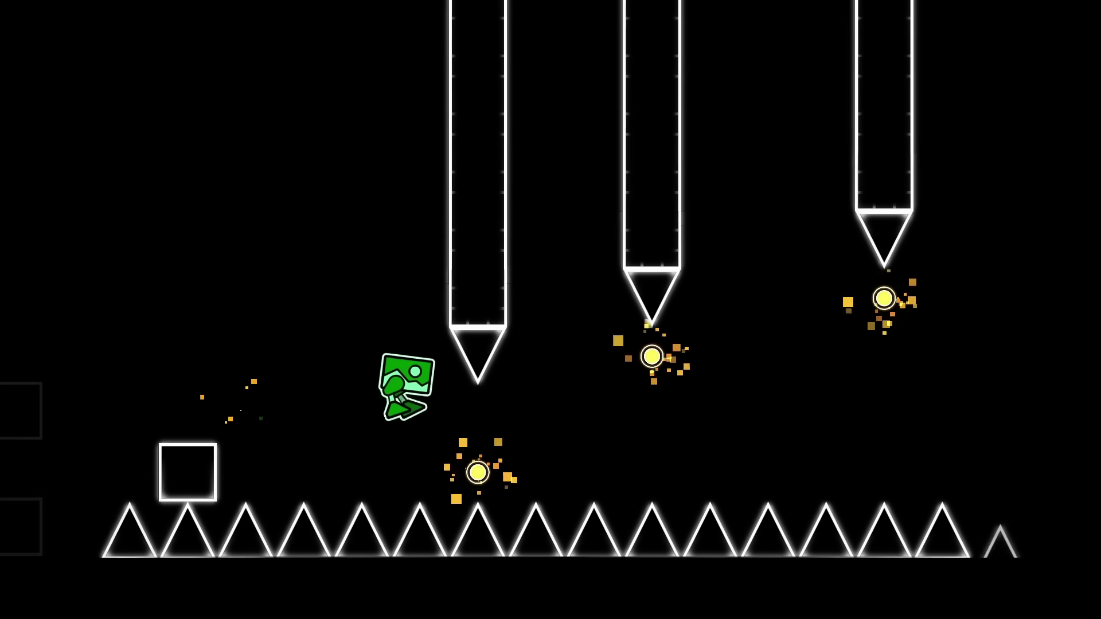
{"action": "key", "text": "space"}
{"action": "key", "text": "space"}
{"action": "key", "text": "space"}
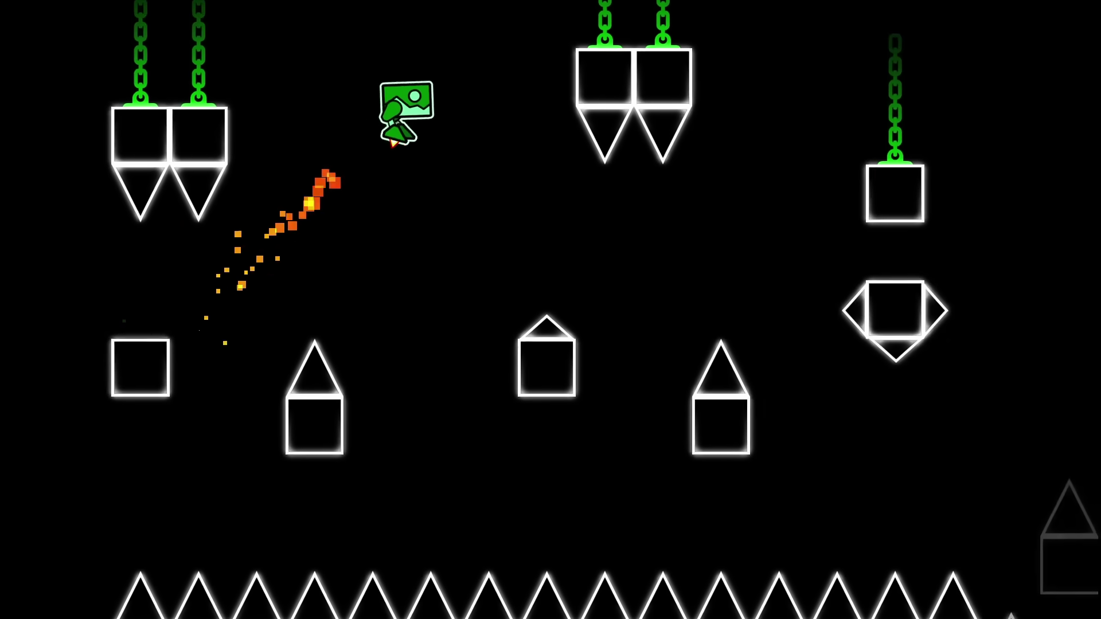
{"action": "key", "text": "space"}
{"action": "key", "text": "space"}
{"action": "key", "text": "space"}
{"action": "key", "text": "space"}
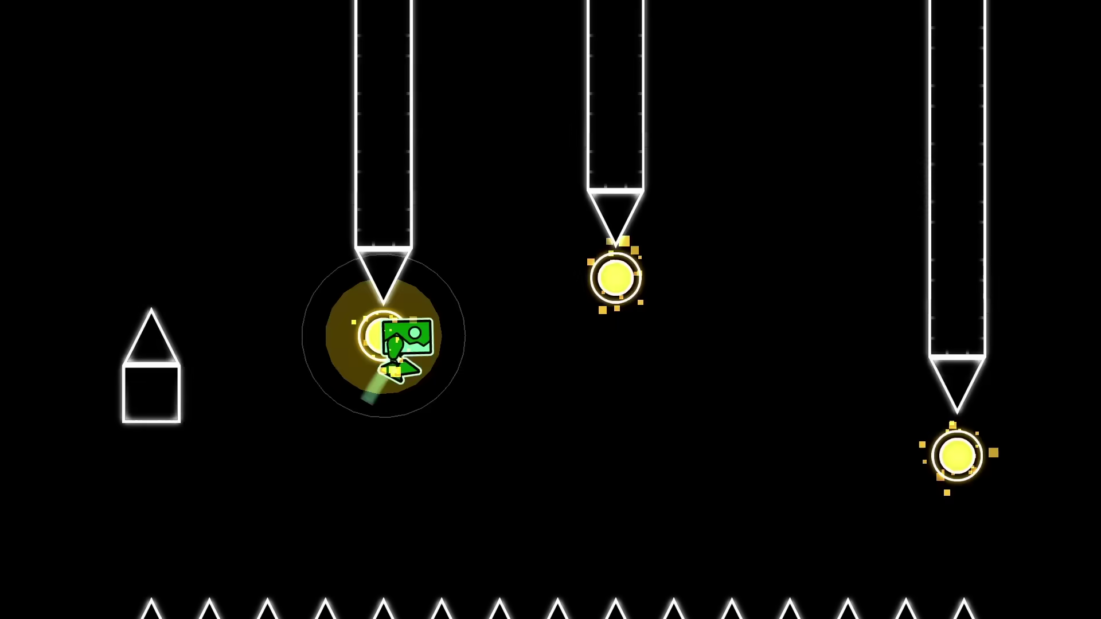
{"action": "key", "text": "space"}
{"action": "key", "text": "space"}
{"action": "key", "text": "space"}
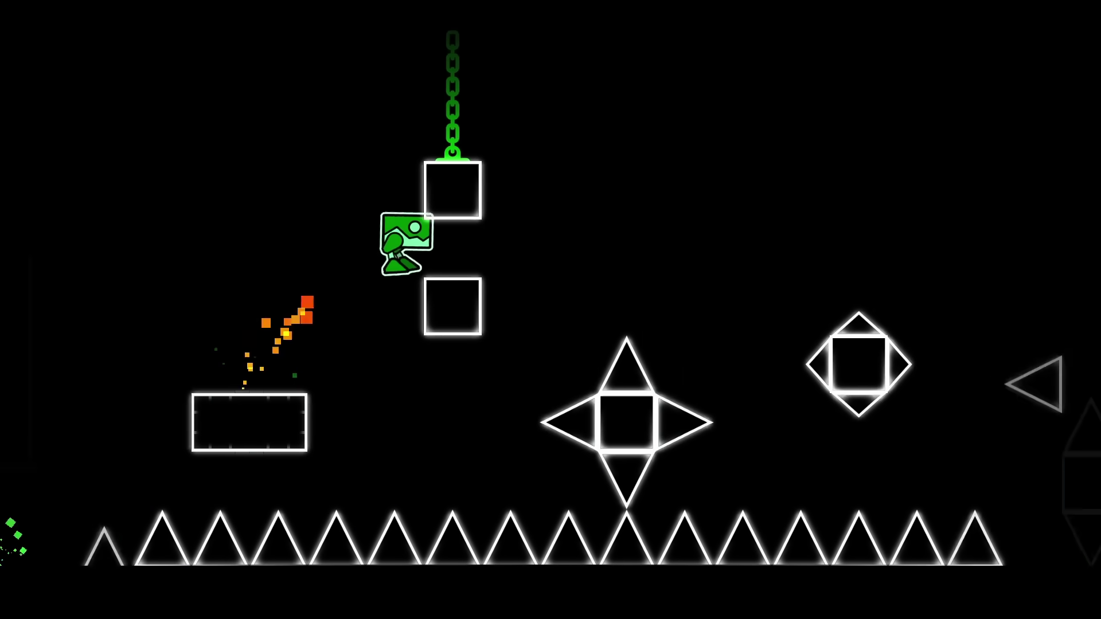
{"action": "key", "text": "space"}
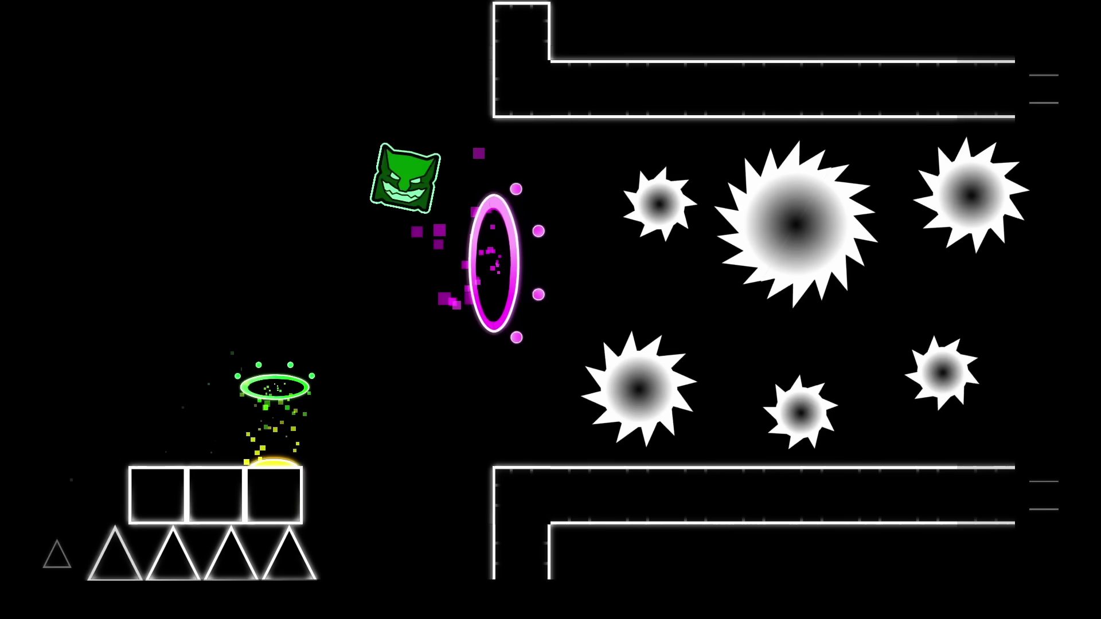
{"action": "key", "text": "space"}
{"action": "key", "text": "space"}
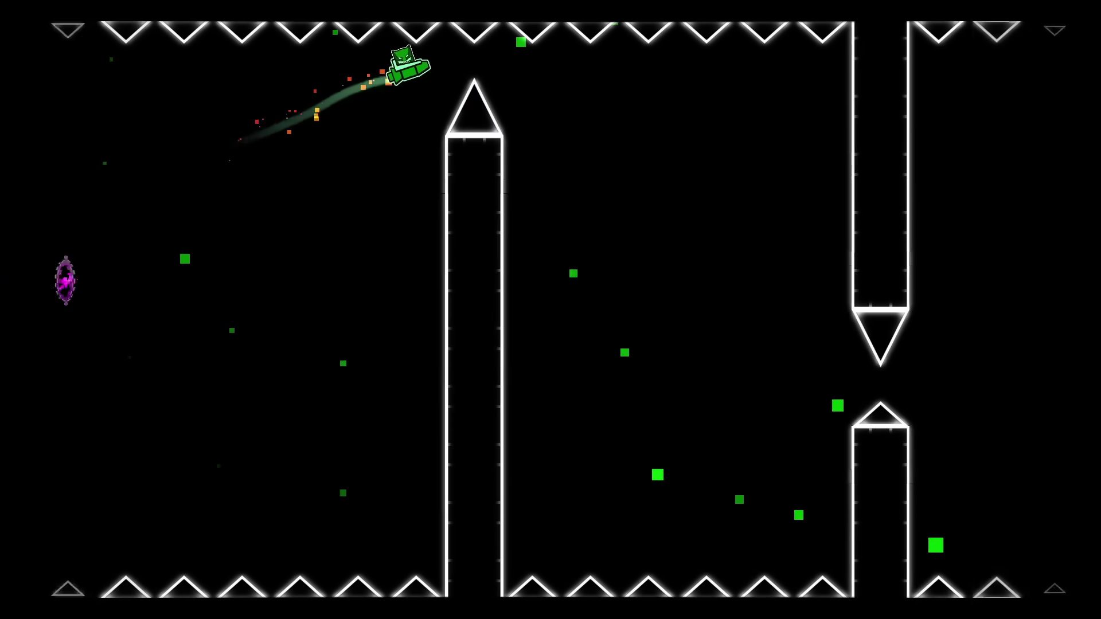
{"action": "key", "text": "space"}
{"action": "key", "text": "space"}
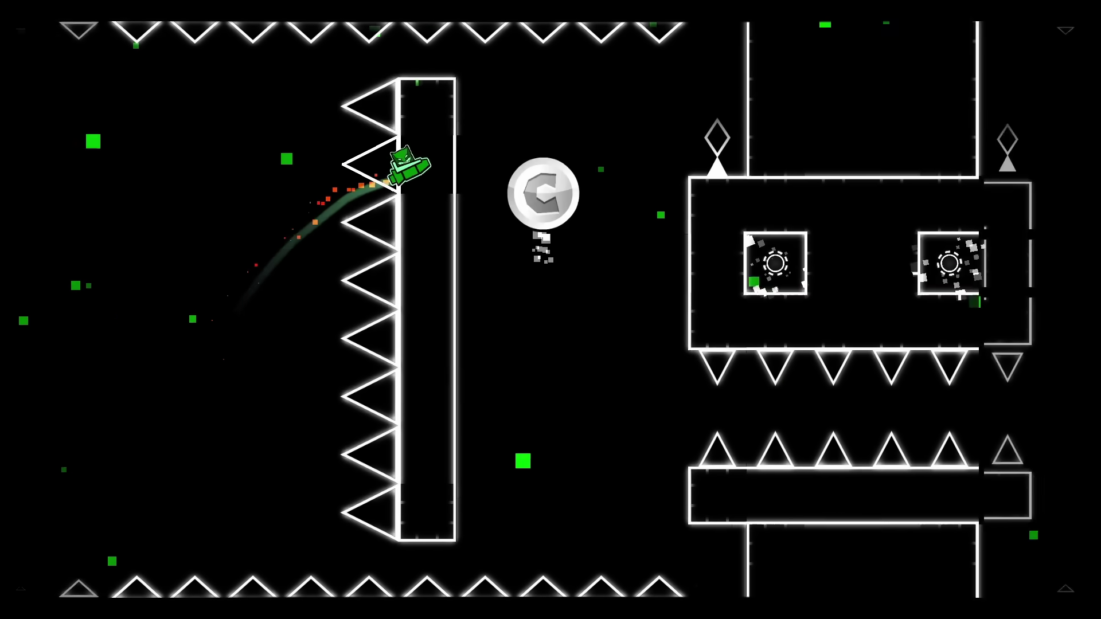
{"action": "key", "text": "space"}
{"action": "key", "text": "space"}
{"action": "key", "text": "space"}
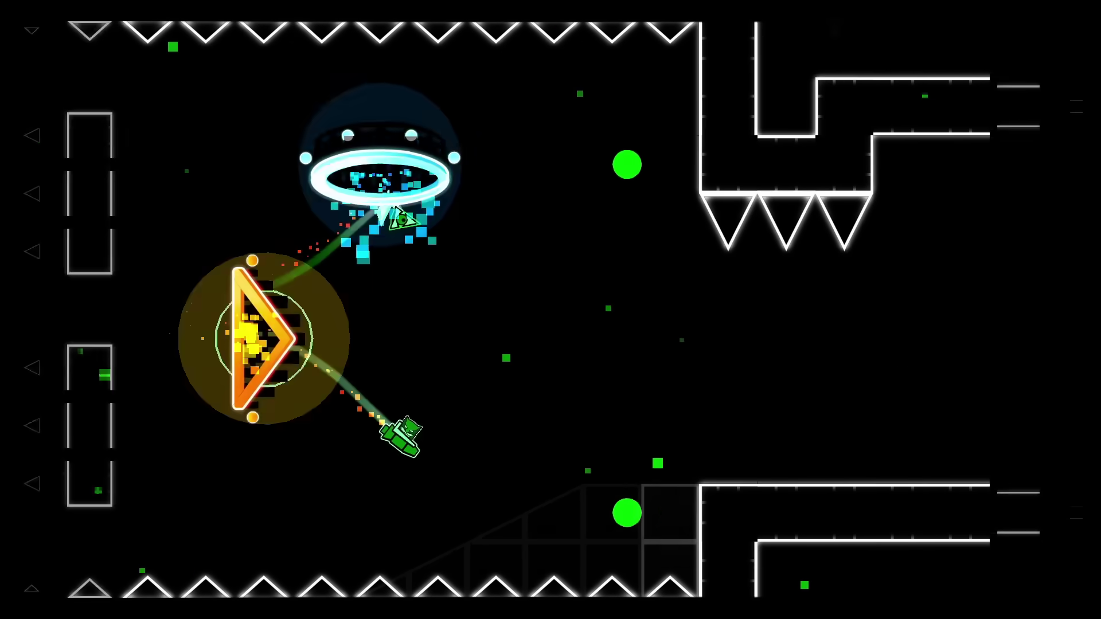
{"action": "key", "text": "space"}
{"action": "key", "text": "space"}
{"action": "key", "text": "space"}
{"action": "key", "text": "space"}
{"action": "key", "text": "space"}
{"action": "key", "text": "space"}
{"action": "key", "text": "space"}
{"action": "key", "text": "space"}
{"action": "key", "text": "space"}
{"action": "key", "text": "space"}
{"action": "key", "text": "space"}
{"action": "key", "text": "space"}
{"action": "key", "text": "space"}
{"action": "key", "text": "space"}
{"action": "key", "text": "space"}
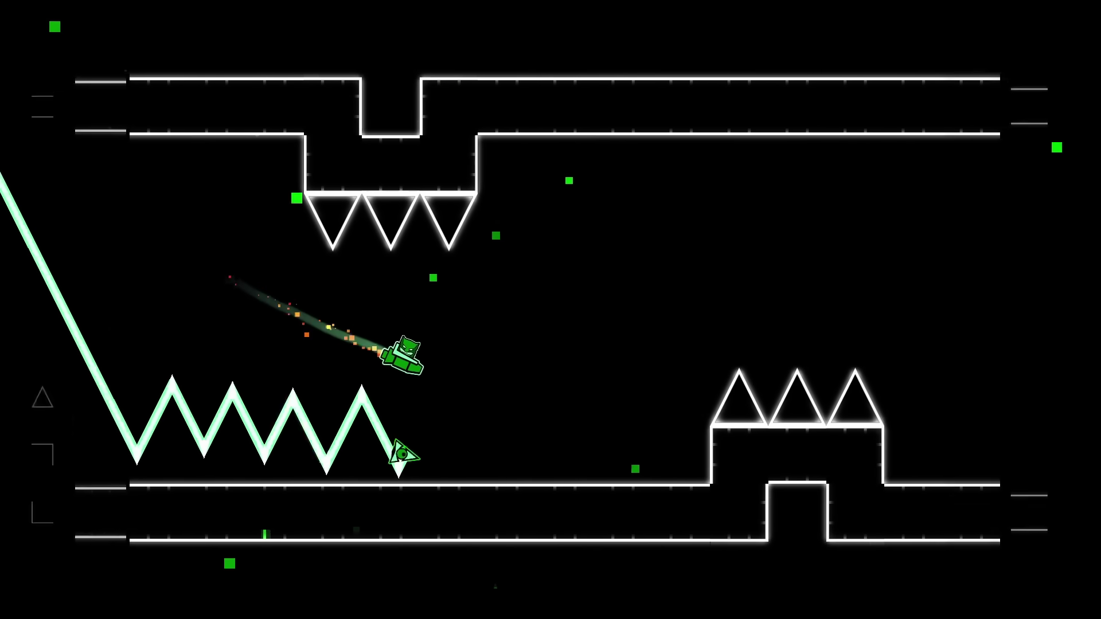
{"action": "key", "text": "space"}
{"action": "key", "text": "space"}
{"action": "key", "text": "space"}
{"action": "key", "text": "space"}
{"action": "key", "text": "space"}
{"action": "key", "text": "space"}
{"action": "key", "text": "space"}
{"action": "key", "text": "space"}
{"action": "key", "text": "space"}
{"action": "key", "text": "space"}
{"action": "key", "text": "space"}
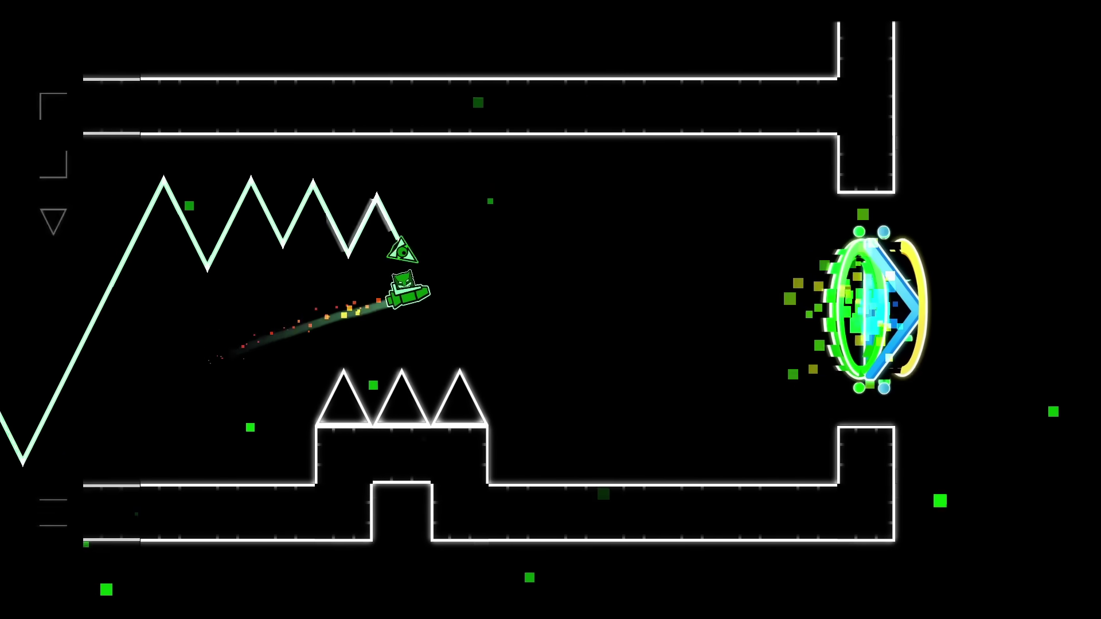
{"action": "key", "text": "space"}
{"action": "key", "text": "space"}
{"action": "key", "text": "space"}
{"action": "key", "text": "space"}
{"action": "key", "text": "space"}
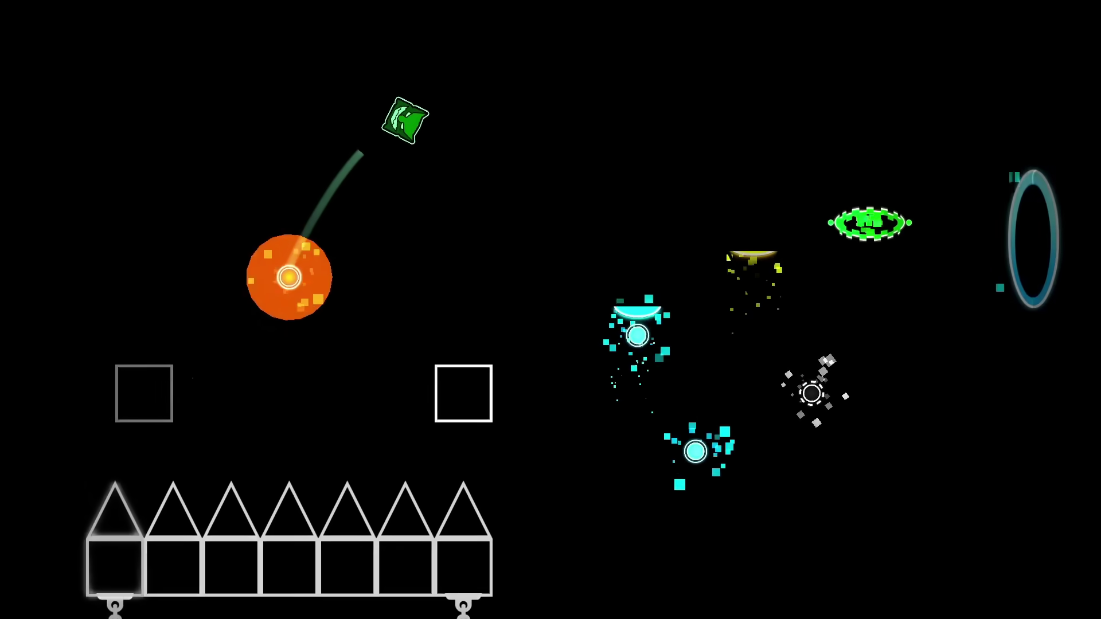
{"action": "key", "text": "space"}
{"action": "key", "text": "space"}
{"action": "key", "text": "space"}
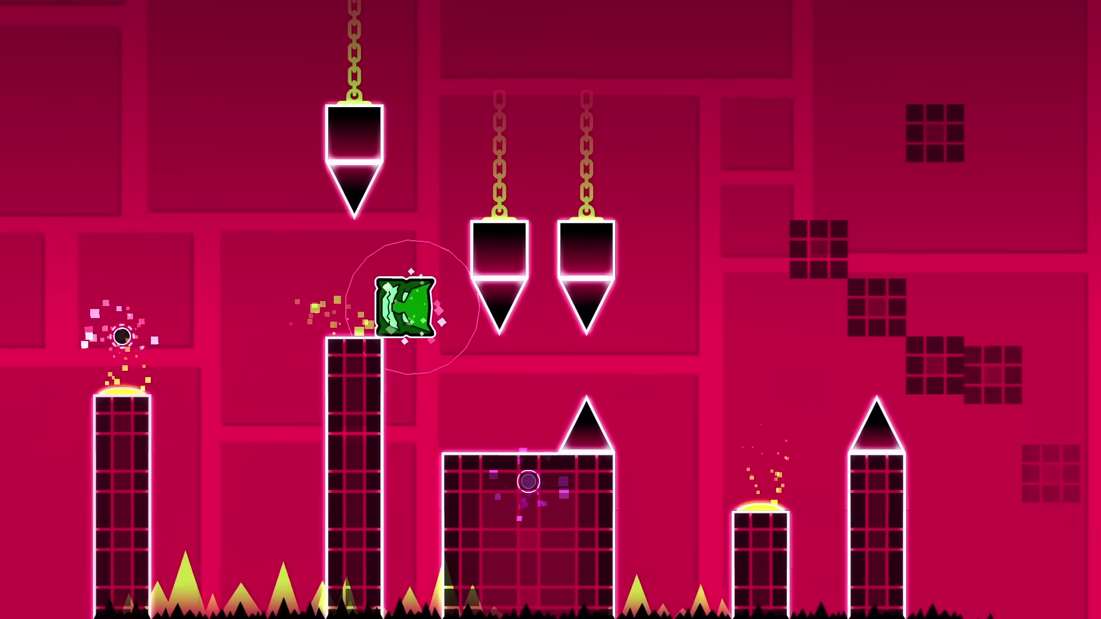
{"action": "key", "text": "space"}
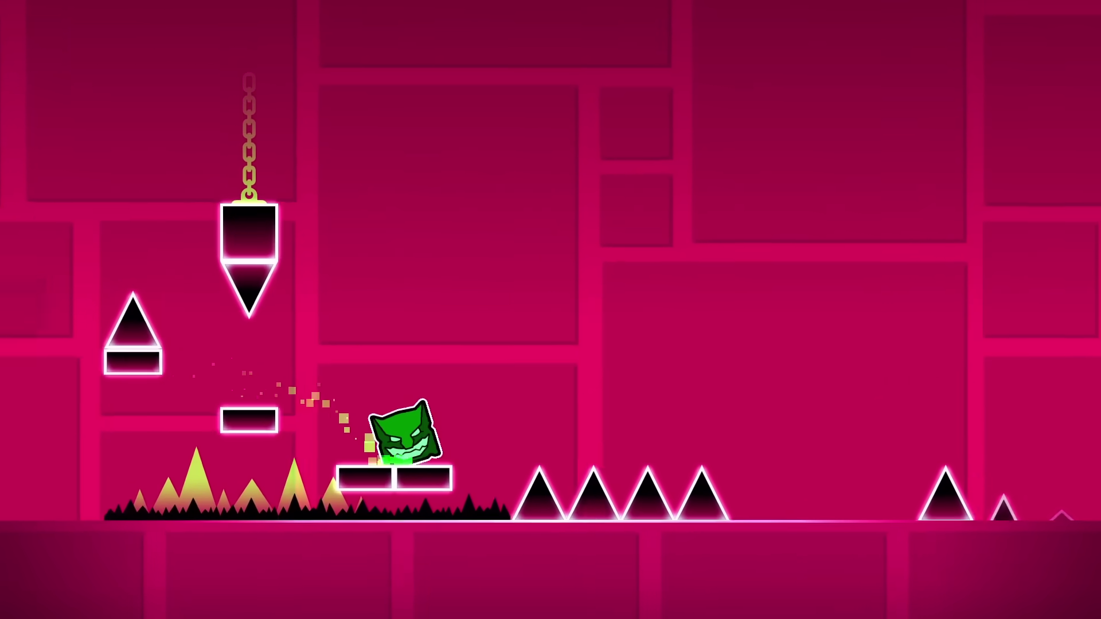
{"action": "key", "text": "space"}
{"action": "key", "text": "space"}
{"action": "key", "text": "space"}
{"action": "key", "text": "space"}
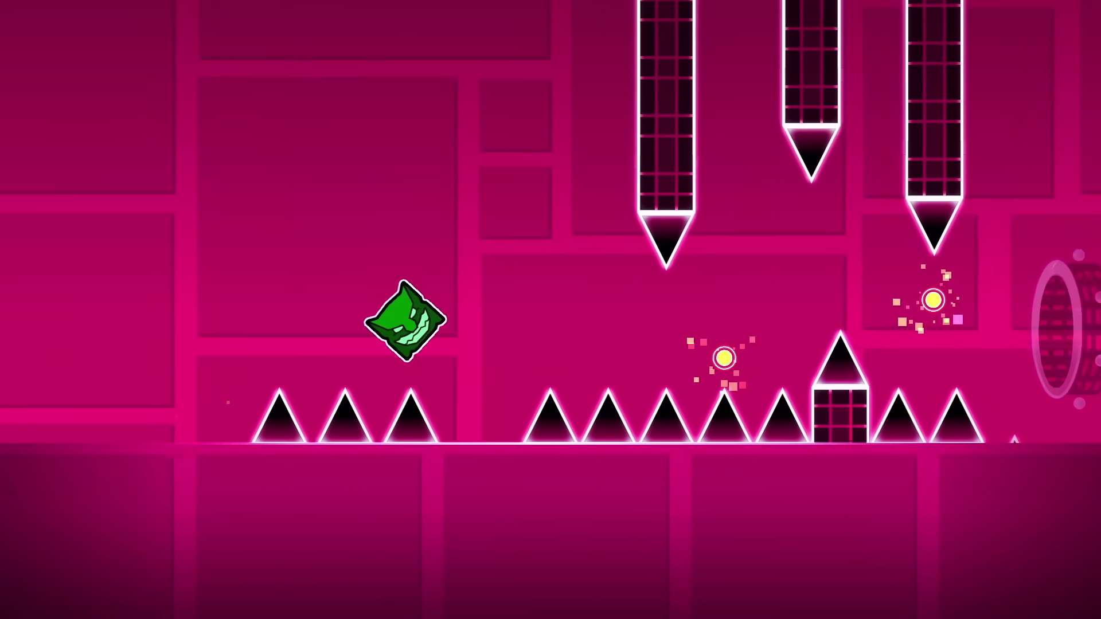
{"action": "key", "text": "space"}
{"action": "key", "text": "space"}
{"action": "key", "text": "space"}
{"action": "key", "text": "space"}
{"action": "key", "text": "space"}
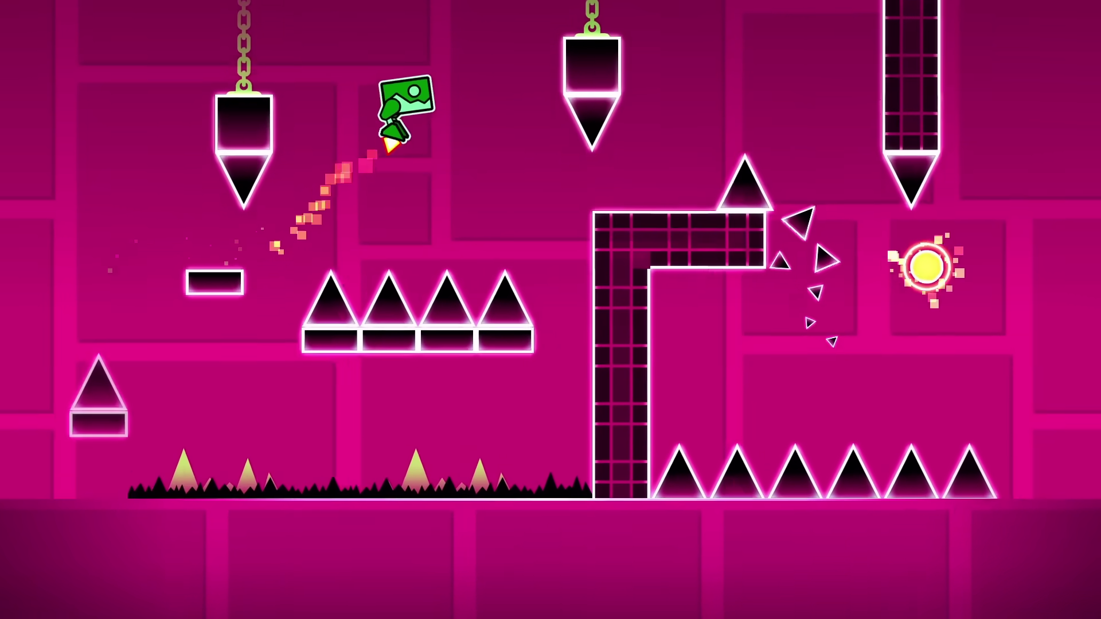
{"action": "key", "text": "space"}
{"action": "key", "text": "space"}
{"action": "key", "text": "space"}
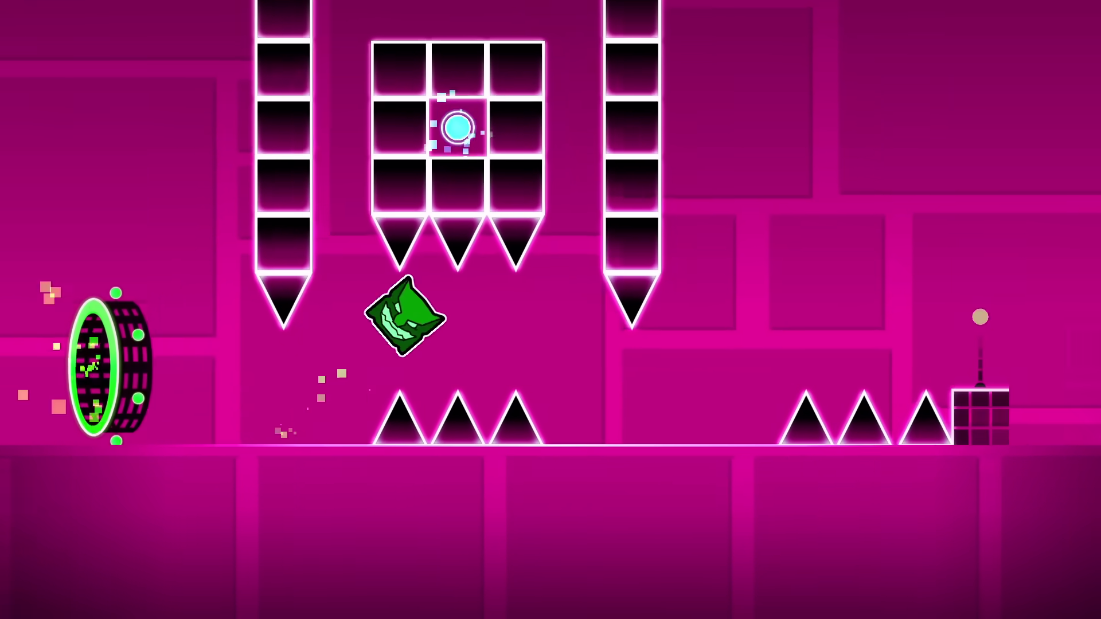
{"action": "key", "text": "space"}
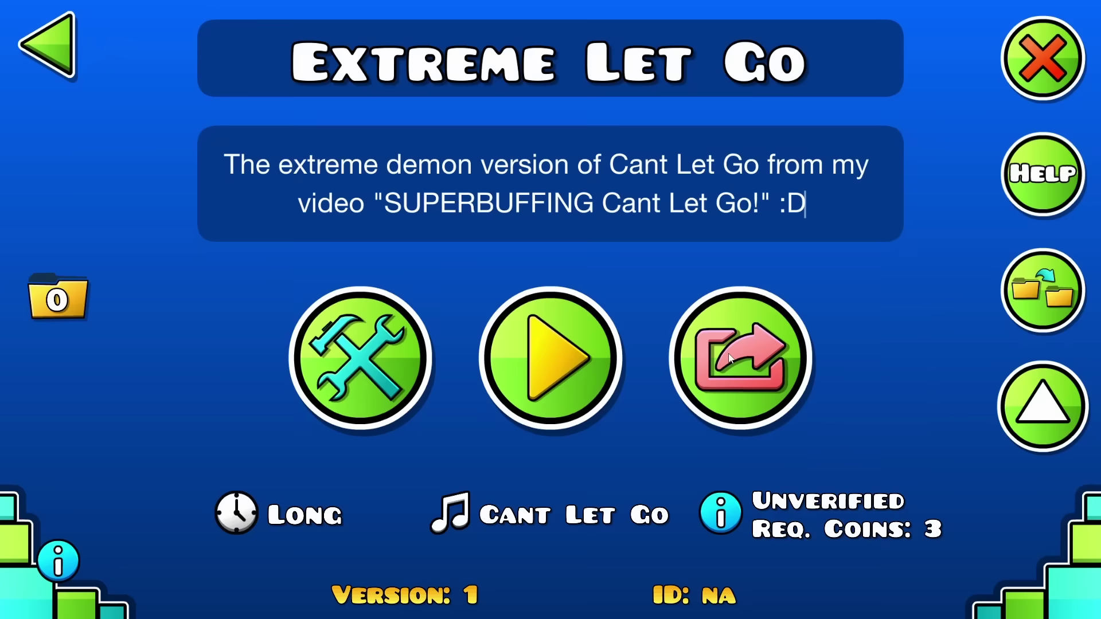
Open the sharing settings for Extreme Let Go and allow copying only with a password
{"action": "left_click", "coordinate": [728, 353]}
{"action": "left_click", "coordinate": [914, 74]}
{"action": "left_click", "coordinate": [627, 222]}
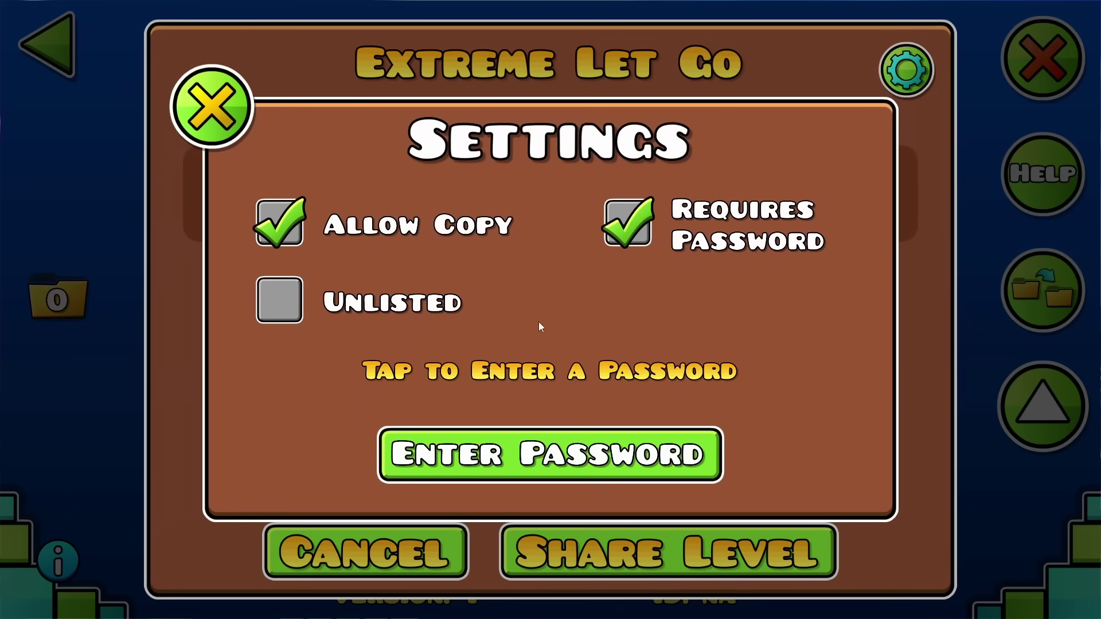
Enter and confirm the copy password for the level
{"action": "left_click", "coordinate": [548, 452]}
{"action": "double_click", "coordinate": [648, 394]}
{"action": "double_click", "coordinate": [648, 393]}
{"action": "double_click", "coordinate": [648, 393]}
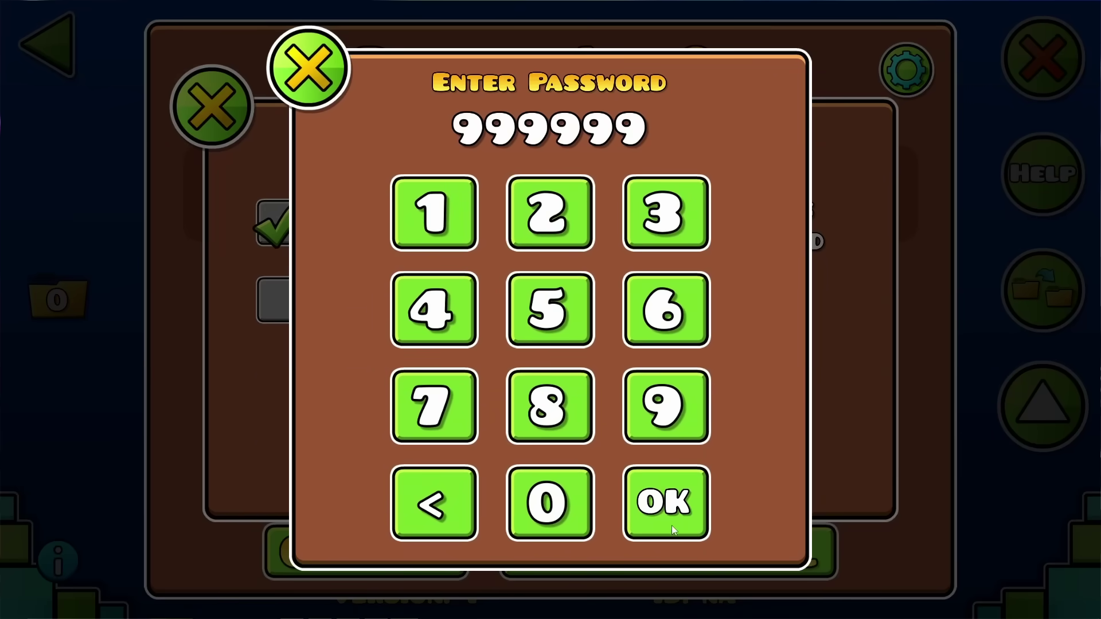
{"action": "left_click", "coordinate": [666, 502]}
Close the sharing settings and upload the Extreme Let Go level
{"action": "left_click", "coordinate": [212, 106]}
{"action": "left_click", "coordinate": [674, 540]}
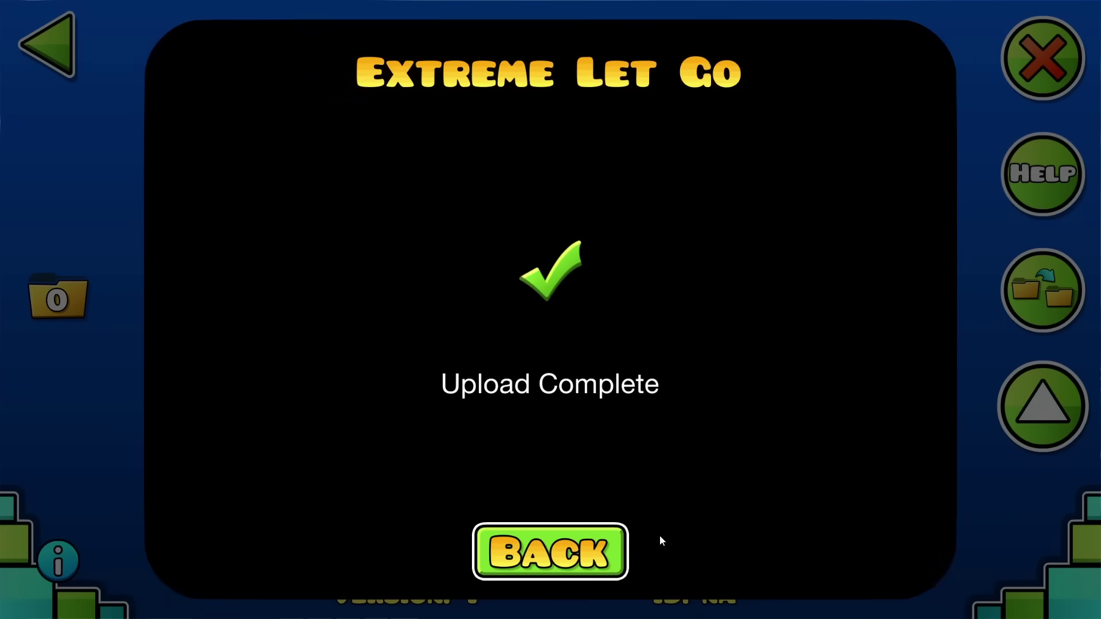